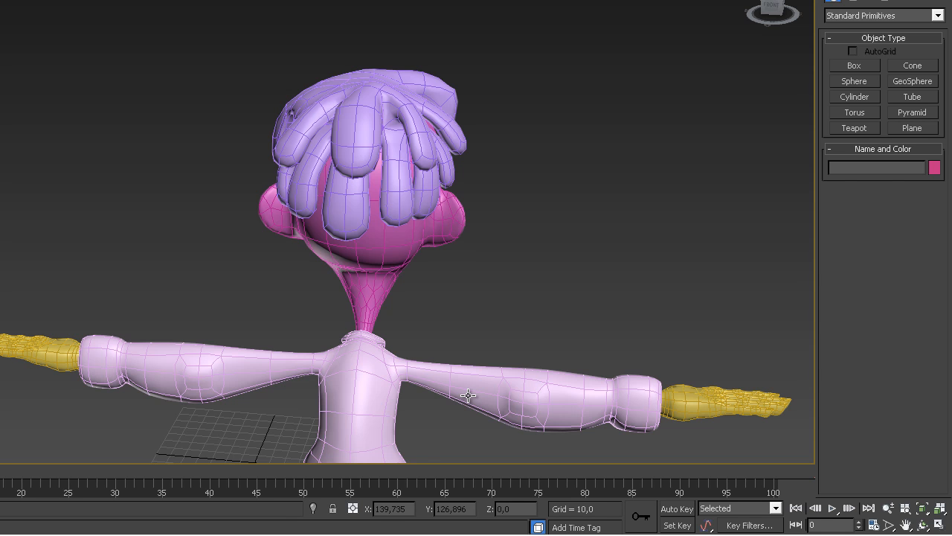
{"action": "middle_click_drag", "start_coordinate": [317, 234], "coordinate": [445, 282], "text": "alt"}
{"action": "middle_click_drag", "start_coordinate": [359, 220], "coordinate": [587, 223], "text": "alt"}
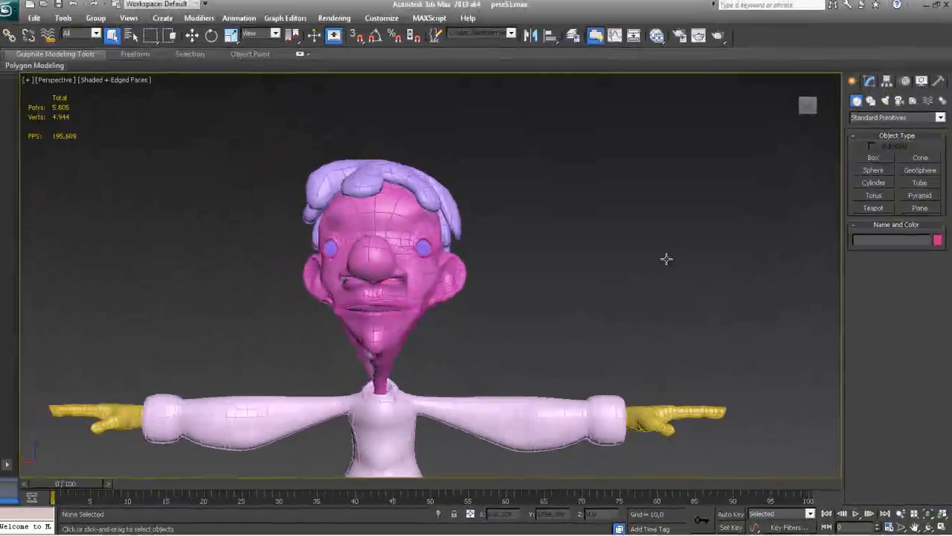
{"action": "middle_click_drag", "start_coordinate": [666, 258], "coordinate": [651, 262], "text": "alt"}
{"action": "middle_click_drag", "start_coordinate": [521, 330], "coordinate": [575, 169]}
{"action": "middle_click_drag", "start_coordinate": [541, 296], "coordinate": [528, 358], "text": "alt"}
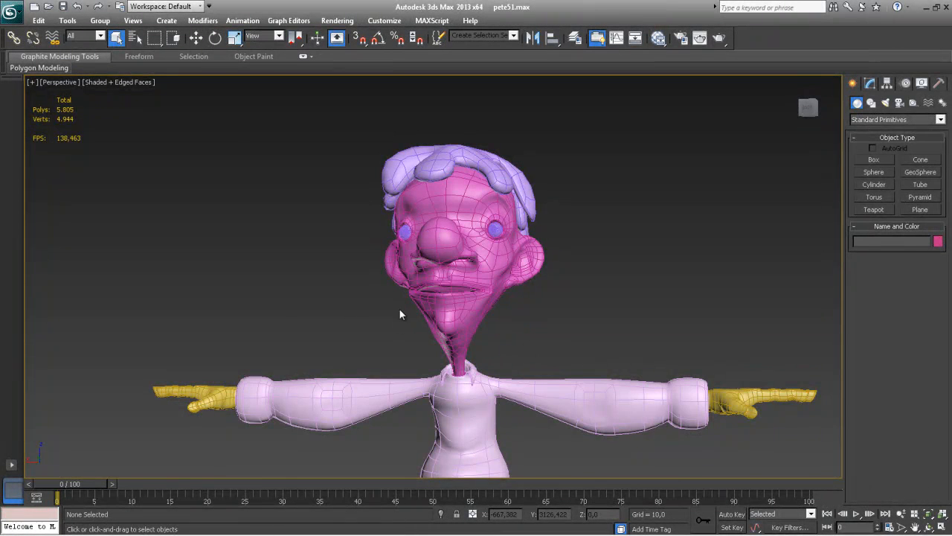
Step: Load side1.jpg as the background image of the Left viewport and show the mouth area up close
{"action": "key", "text": "alt+w"}
{"action": "left_click", "coordinate": [320, 343]}
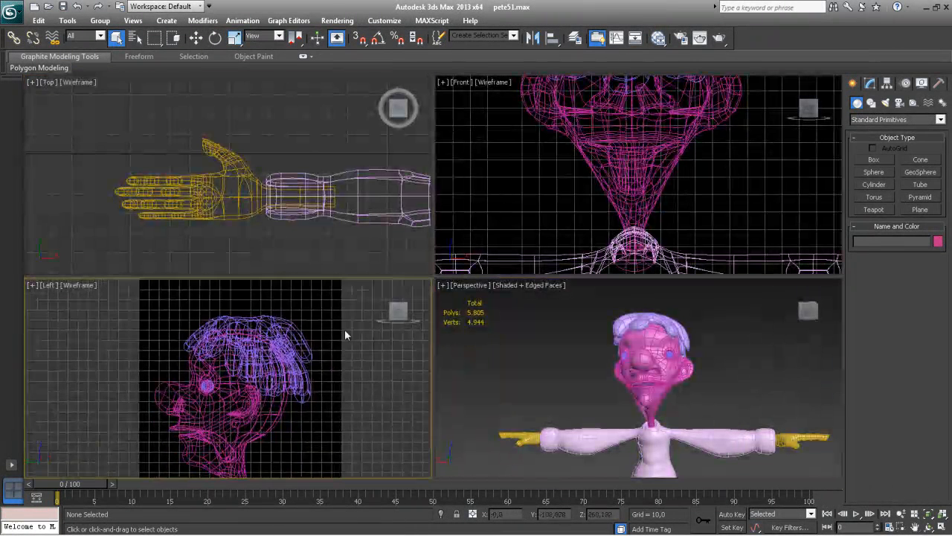
{"action": "scroll", "coordinate": [336, 342], "scroll_direction": "down", "scroll_amount": 4}
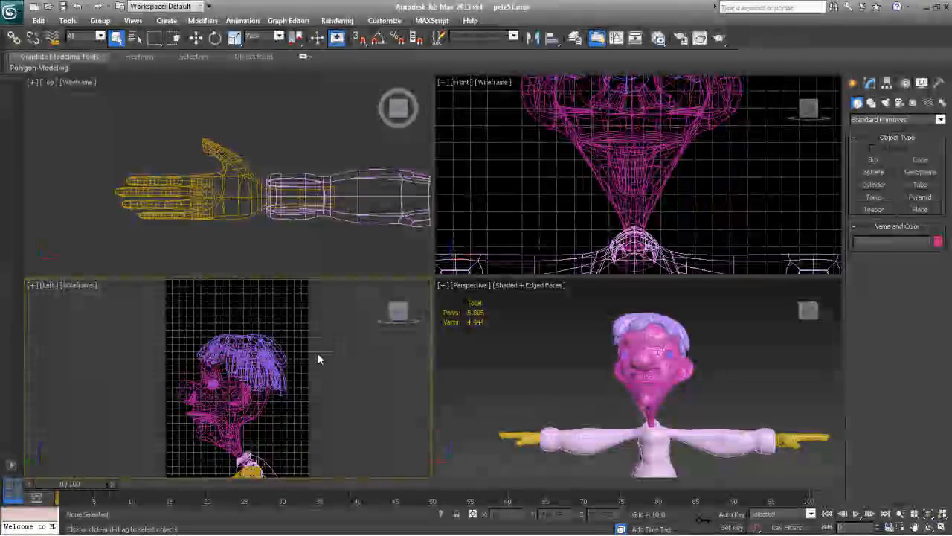
{"action": "scroll", "coordinate": [317, 357], "scroll_direction": "up", "scroll_amount": 2}
{"action": "key", "text": "alt+b"}
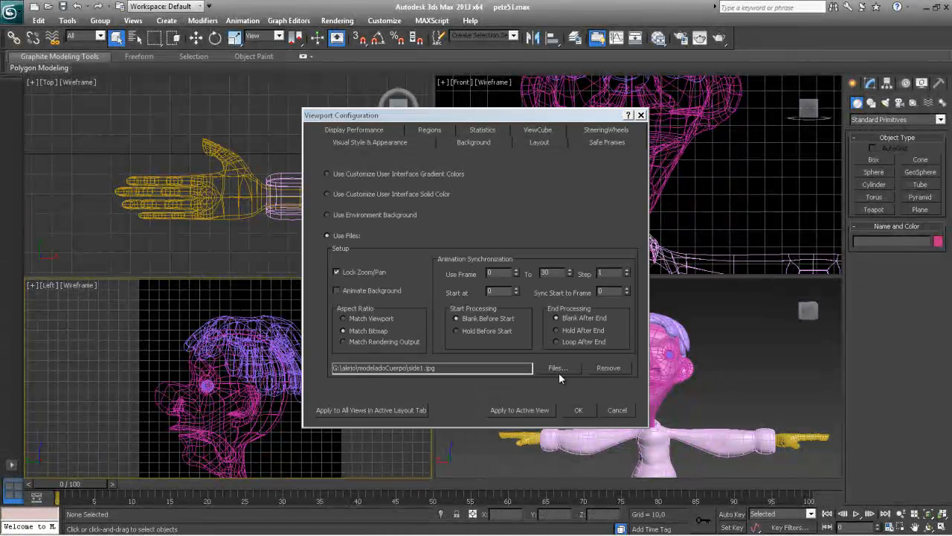
{"action": "left_click", "coordinate": [558, 373]}
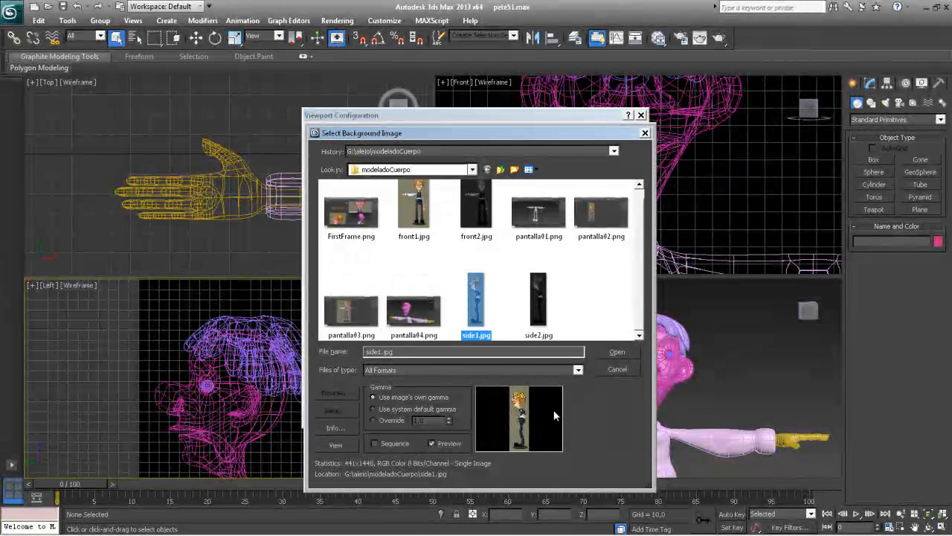
{"action": "left_click", "coordinate": [618, 353]}
{"action": "left_click", "coordinate": [579, 410]}
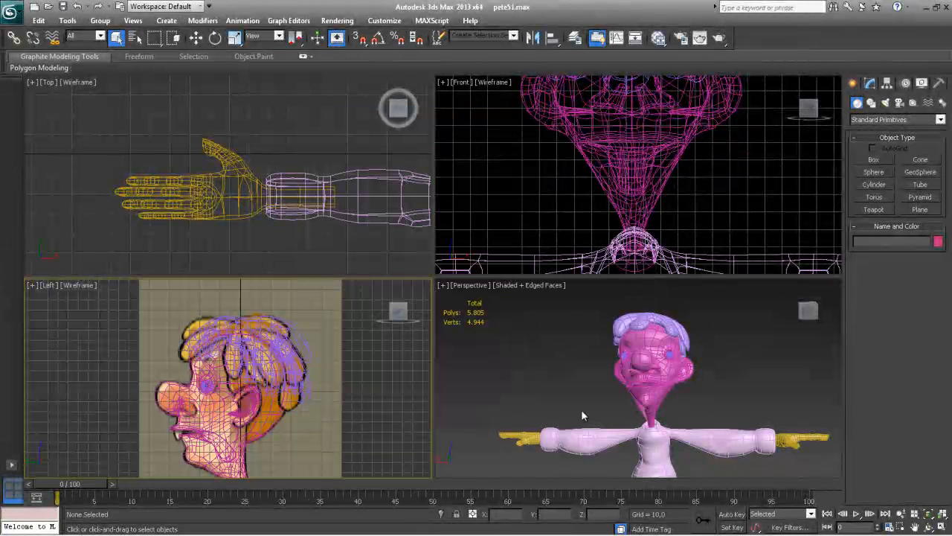
{"action": "scroll", "coordinate": [239, 394], "scroll_direction": "up", "scroll_amount": 6}
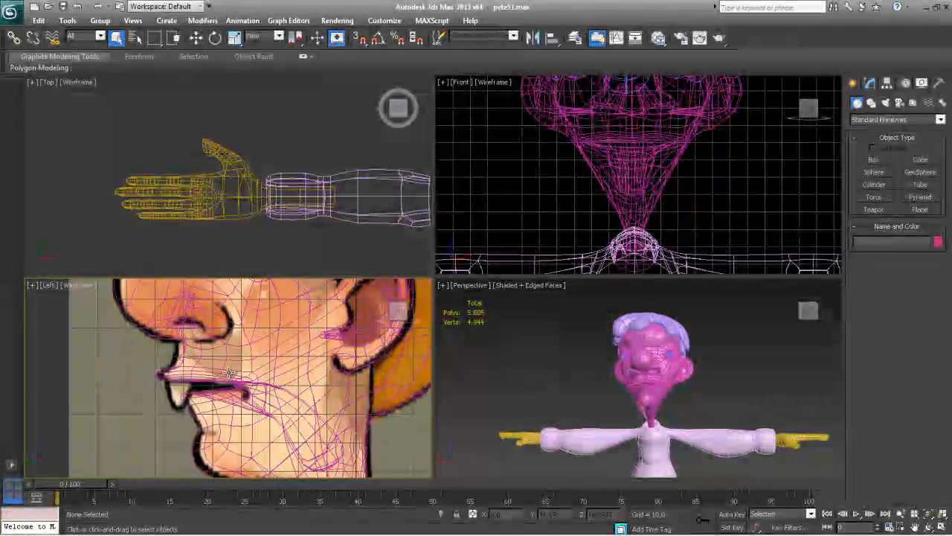
Step: Load front1.jpg as the background image of the Front viewport
{"action": "right_click", "coordinate": [573, 194]}
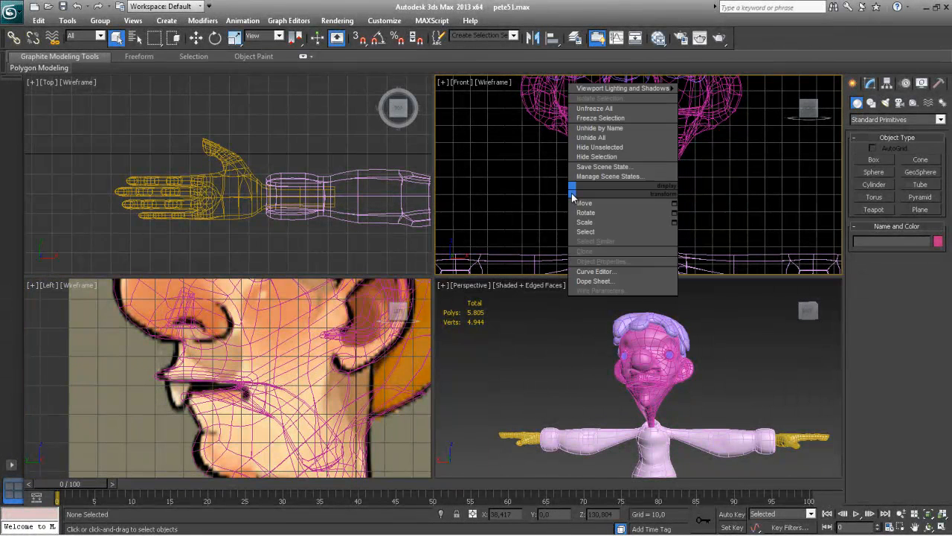
{"action": "left_click", "coordinate": [596, 261]}
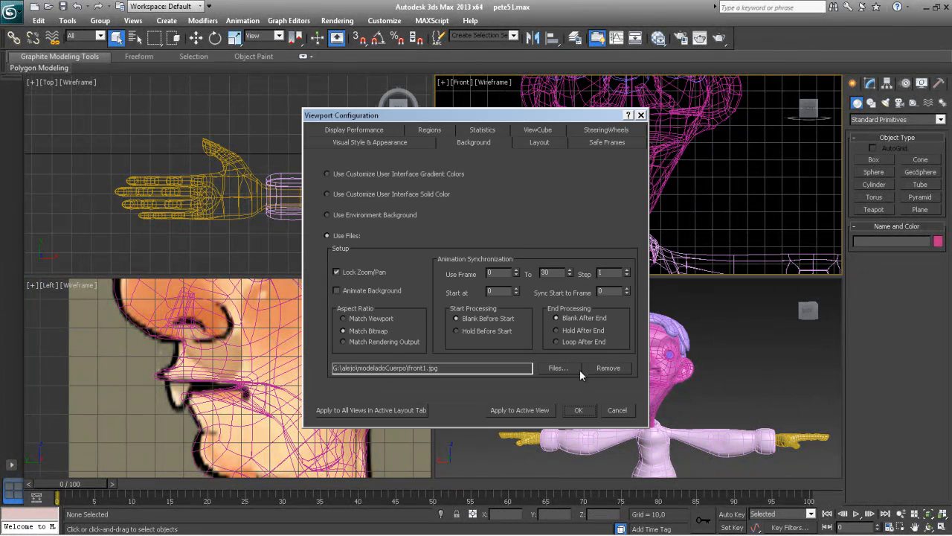
{"action": "left_click", "coordinate": [580, 370]}
{"action": "double_click", "coordinate": [410, 195]}
{"action": "left_click", "coordinate": [578, 411]}
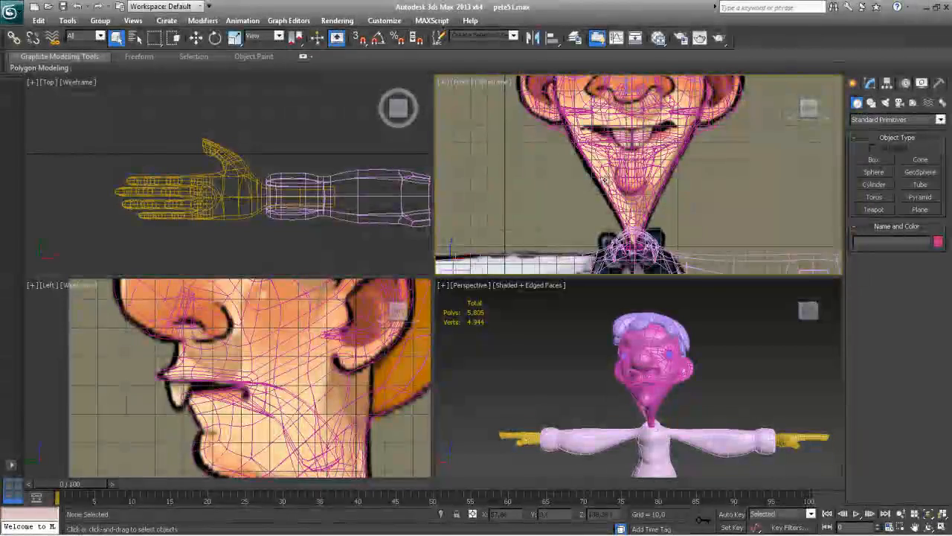
{"action": "key", "text": "alt+w"}
{"action": "middle_click_drag", "start_coordinate": [482, 285], "coordinate": [482, 336]}
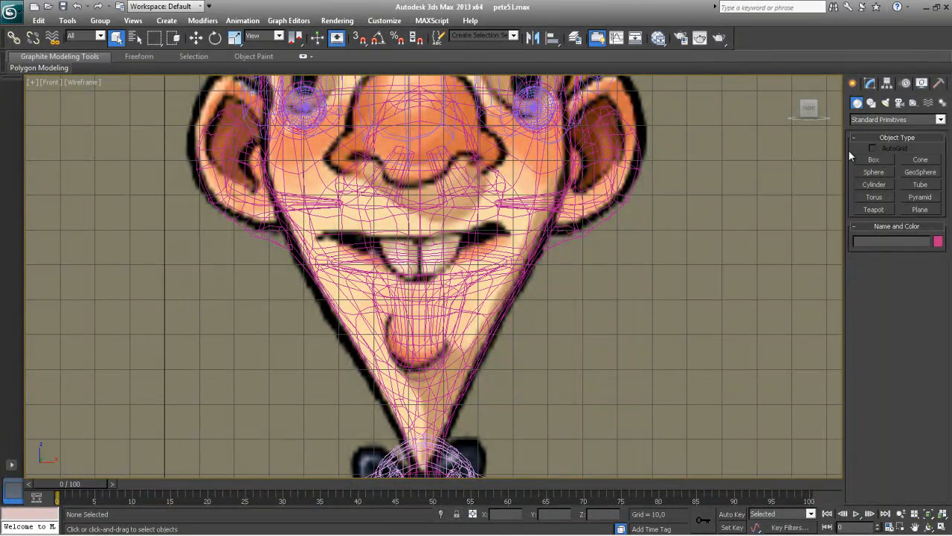
{"action": "left_click", "coordinate": [872, 159]}
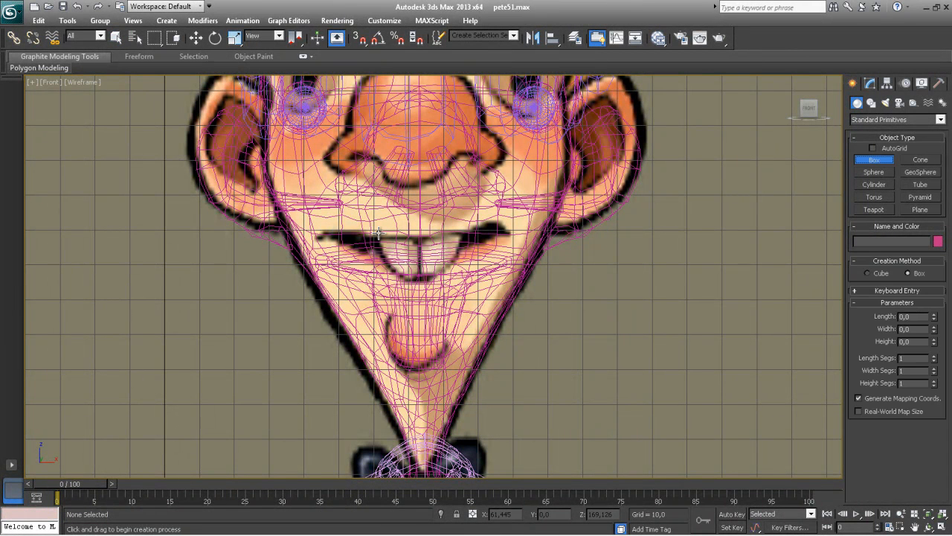
{"action": "left_click_drag", "start_coordinate": [378, 233], "coordinate": [461, 283]}
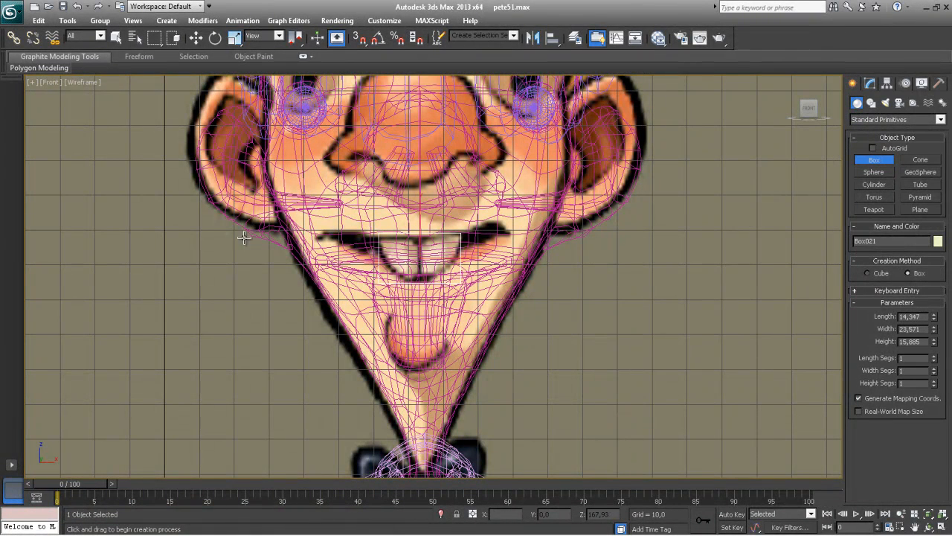
{"action": "key", "text": "alt+w"}
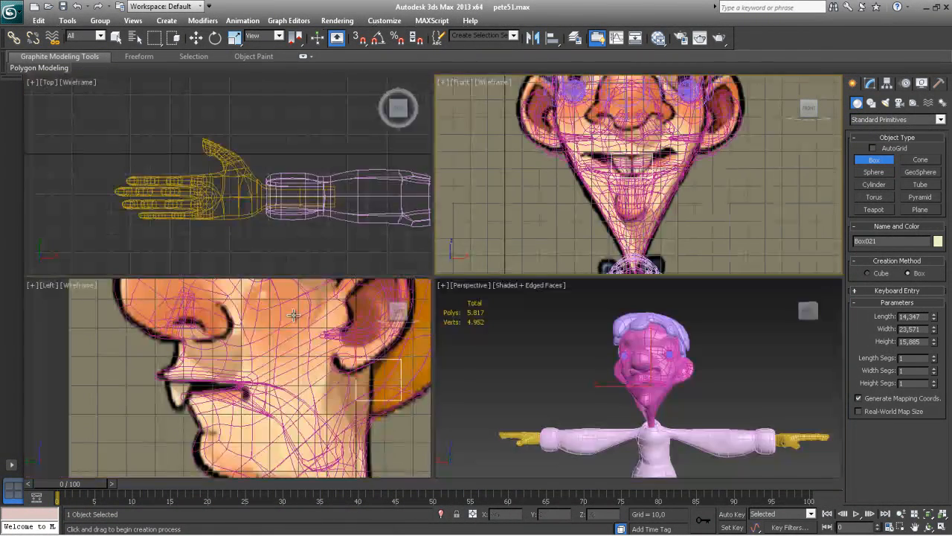
{"action": "middle_click_drag", "start_coordinate": [712, 396], "coordinate": [644, 394], "text": "alt"}
{"action": "right_click", "coordinate": [644, 394]}
{"action": "key", "text": "w"}
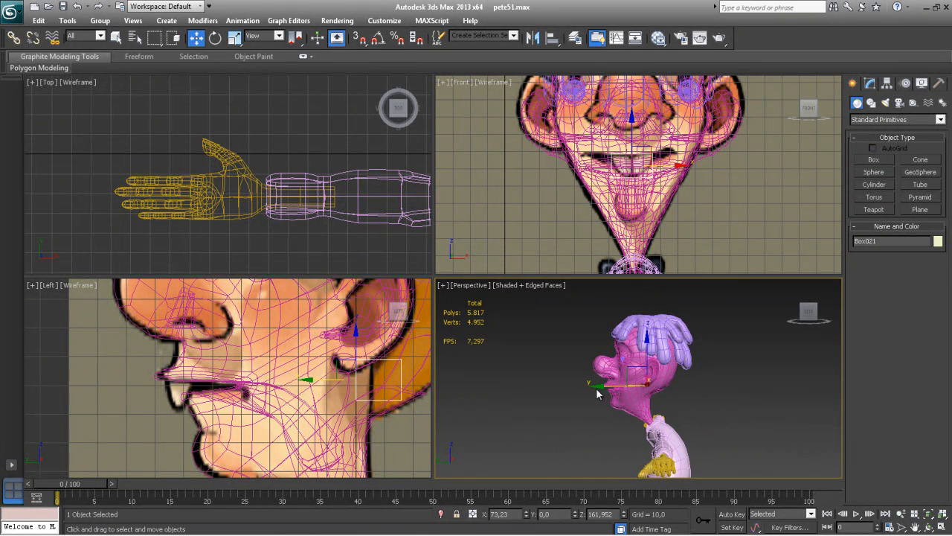
{"action": "key", "text": "Delete"}
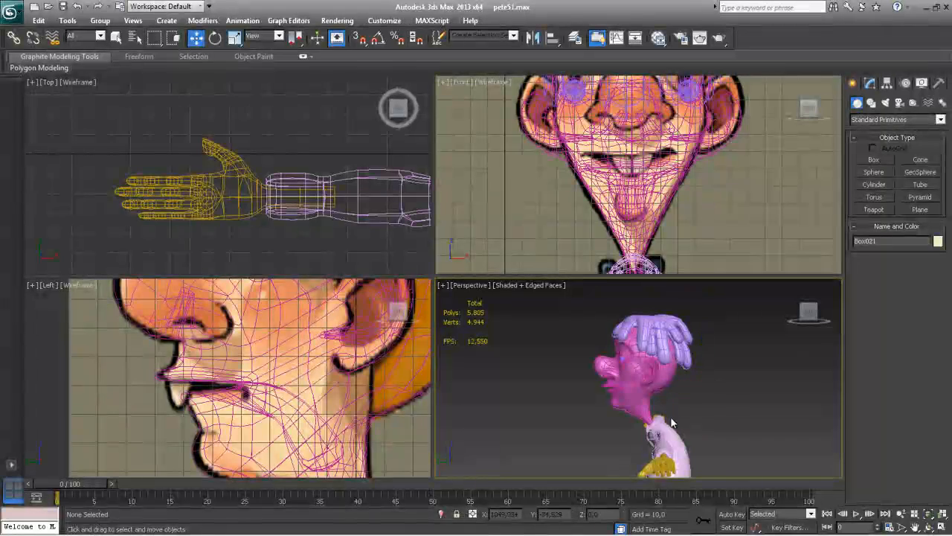
Step: Create a tube beside the character in the Top view, radii about 41 and 34, height about 20.5, with 1 height segment
{"action": "left_click", "coordinate": [909, 186]}
{"action": "scroll", "coordinate": [309, 183], "scroll_direction": "up", "scroll_amount": 3}
{"action": "middle_click_drag", "start_coordinate": [309, 183], "coordinate": [101, 173]}
{"action": "scroll", "coordinate": [100, 173], "scroll_direction": "down", "scroll_amount": 3}
{"action": "middle_click_drag", "start_coordinate": [205, 174], "coordinate": [70, 186]}
{"action": "scroll", "coordinate": [70, 187], "scroll_direction": "down", "scroll_amount": 3}
{"action": "left_click_drag", "start_coordinate": [282, 150], "coordinate": [296, 163]}
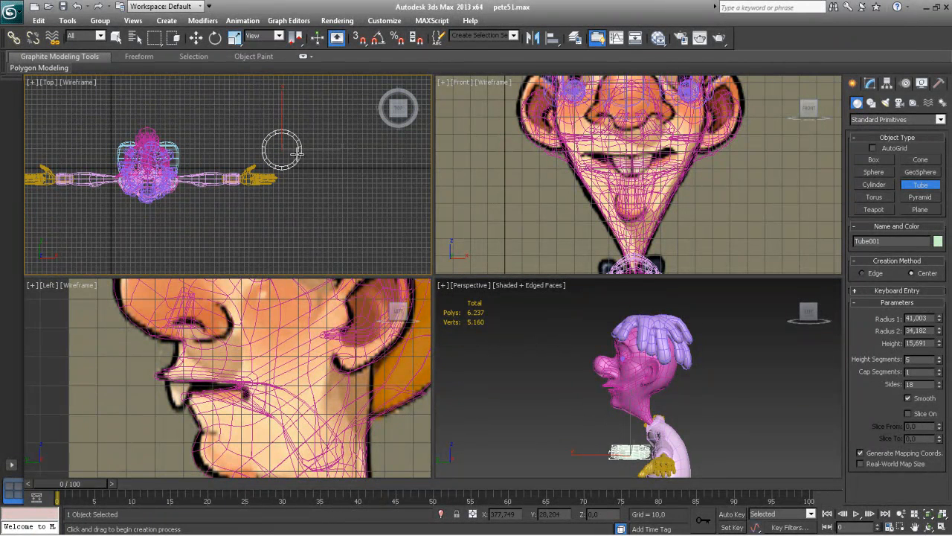
{"action": "right_click", "coordinate": [940, 360]}
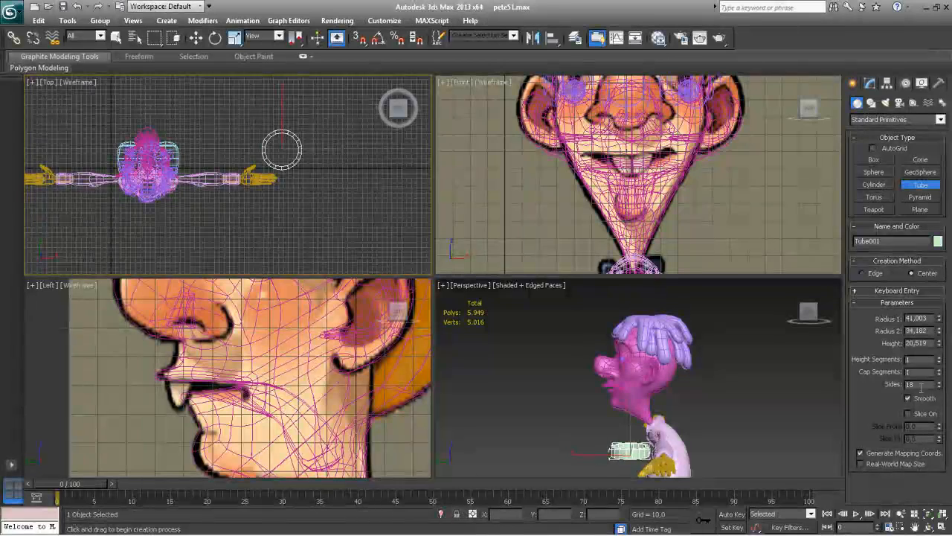
Step: Convert the tube to an editable poly
{"action": "right_click", "coordinate": [754, 367]}
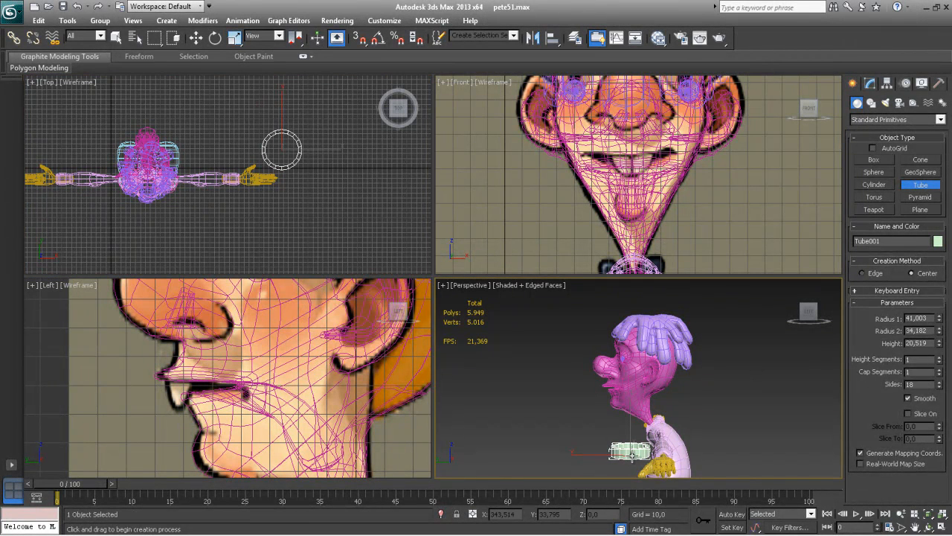
{"action": "key", "text": "w"}
{"action": "right_click", "coordinate": [637, 459]}
{"action": "mouse_move", "coordinate": [693, 529]}
{"action": "left_click", "coordinate": [765, 523]}
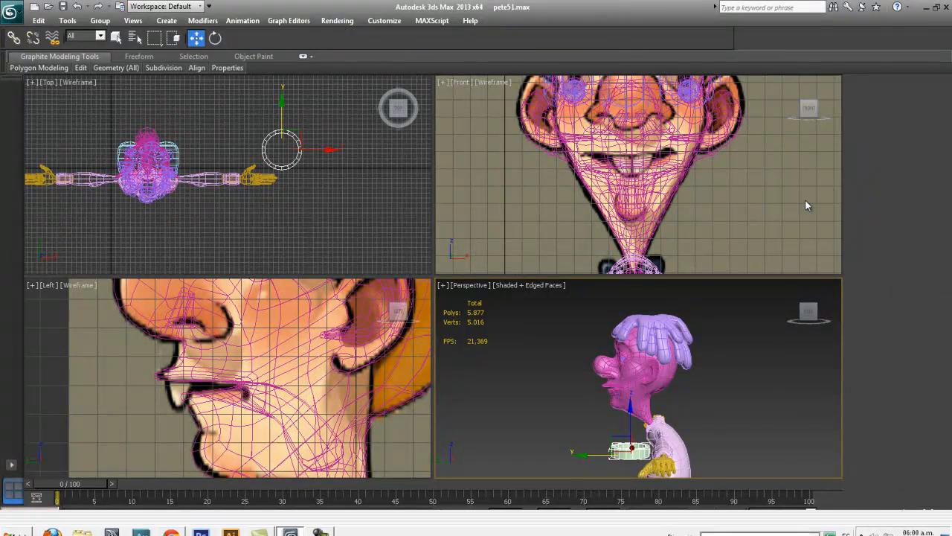
Step: Delete the polygons of the tube's lower half as seen in the Top view, leaving a half-ring arc
{"action": "left_click", "coordinate": [909, 251]}
{"action": "left_click_drag", "start_coordinate": [363, 228], "coordinate": [316, 209]}
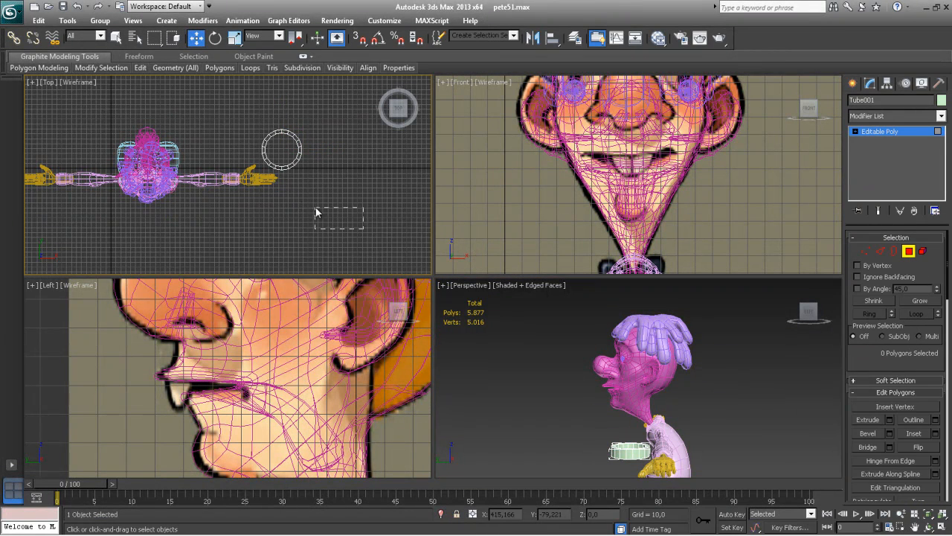
{"action": "left_click_drag", "start_coordinate": [269, 172], "coordinate": [244, 151]}
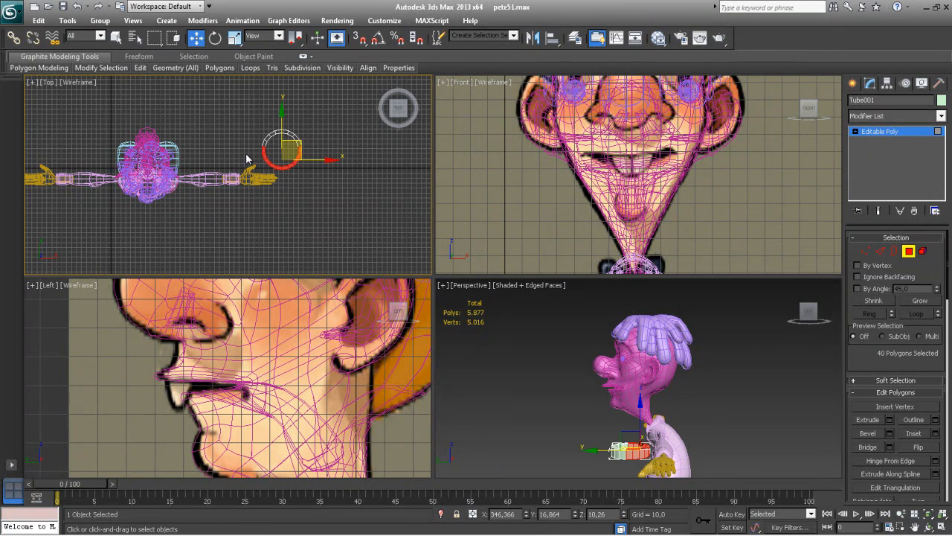
{"action": "key", "text": "Delete"}
Step: Move the whole half-ring onto the head's centre line, raise it to mouth height and set it back behind the lips
{"action": "middle_click_drag", "start_coordinate": [613, 453], "coordinate": [711, 423]}
{"action": "scroll", "coordinate": [596, 391], "scroll_direction": "up", "scroll_amount": 3}
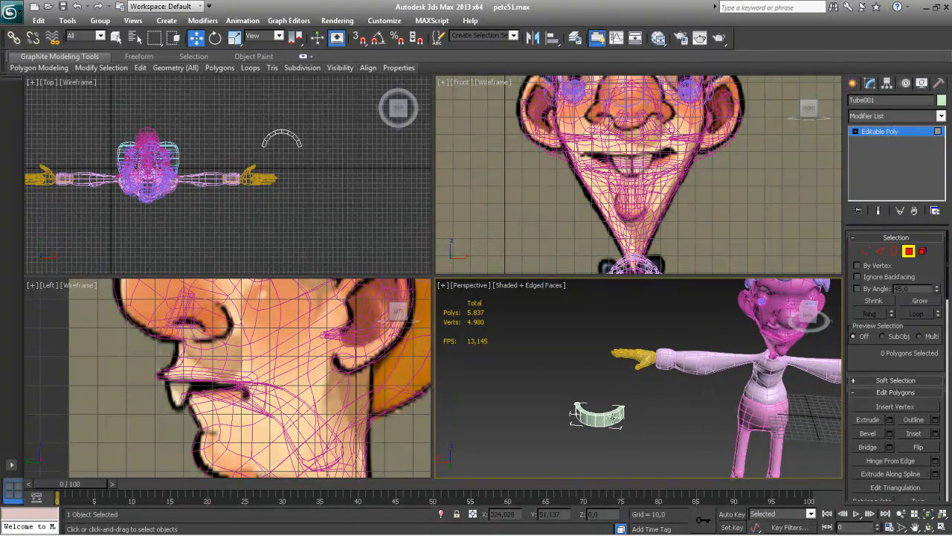
{"action": "right_click", "coordinate": [609, 417]}
{"action": "left_click", "coordinate": [493, 401]}
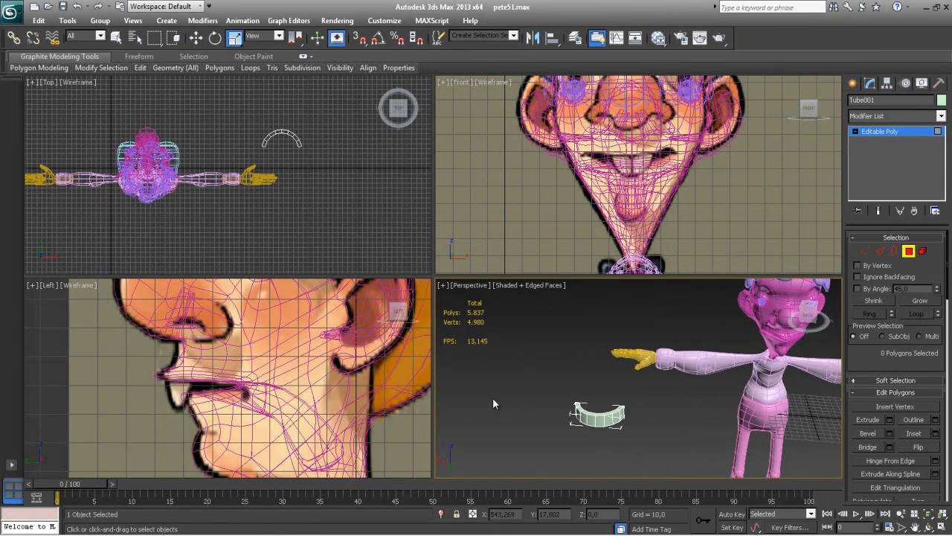
{"action": "key", "text": "w"}
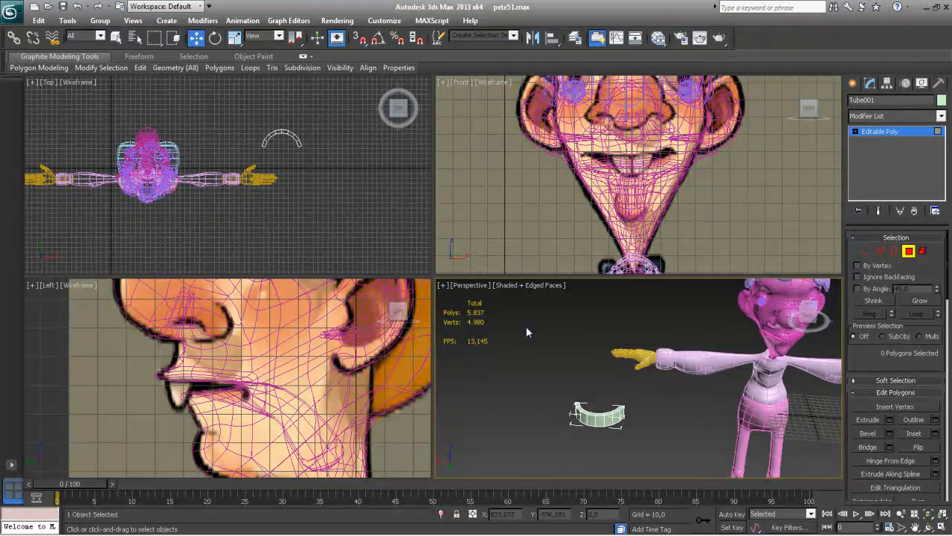
{"action": "left_click", "coordinate": [874, 132]}
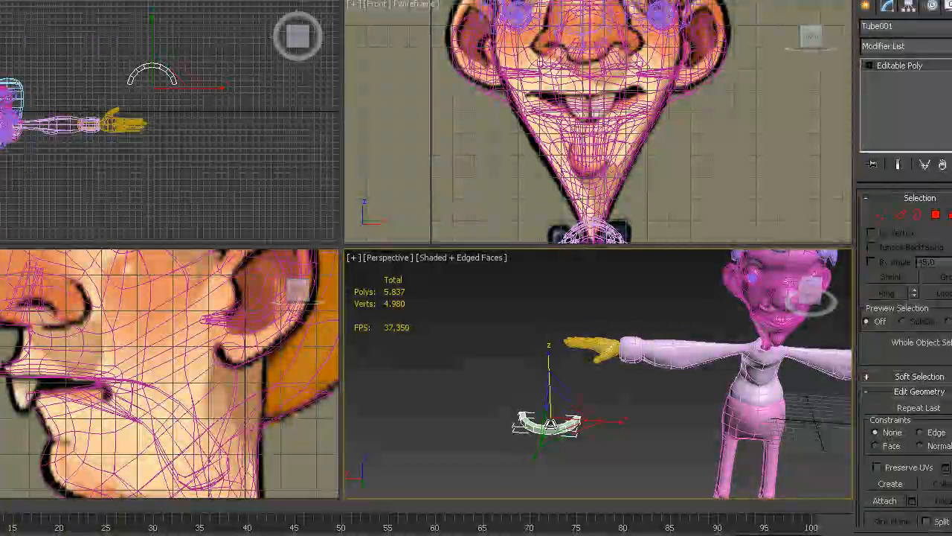
{"action": "key", "text": "w"}
{"action": "left_click_drag", "start_coordinate": [498, 414], "coordinate": [709, 427]}
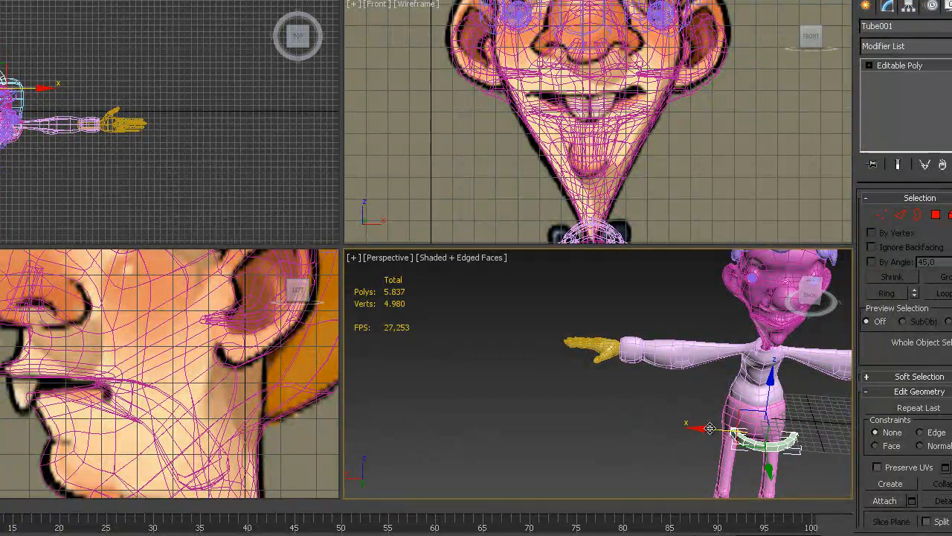
{"action": "left_click_drag", "start_coordinate": [754, 423], "coordinate": [764, 271]}
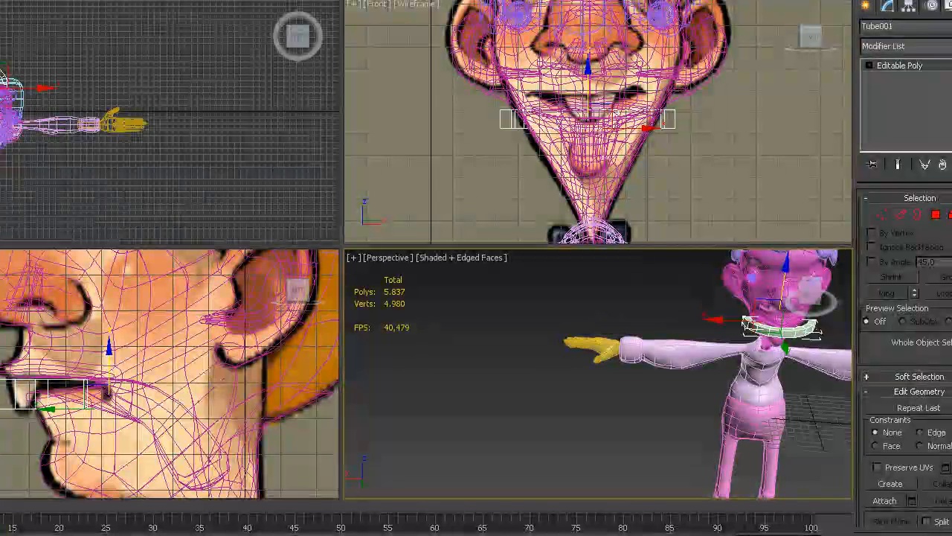
{"action": "left_click", "coordinate": [77, 410]}
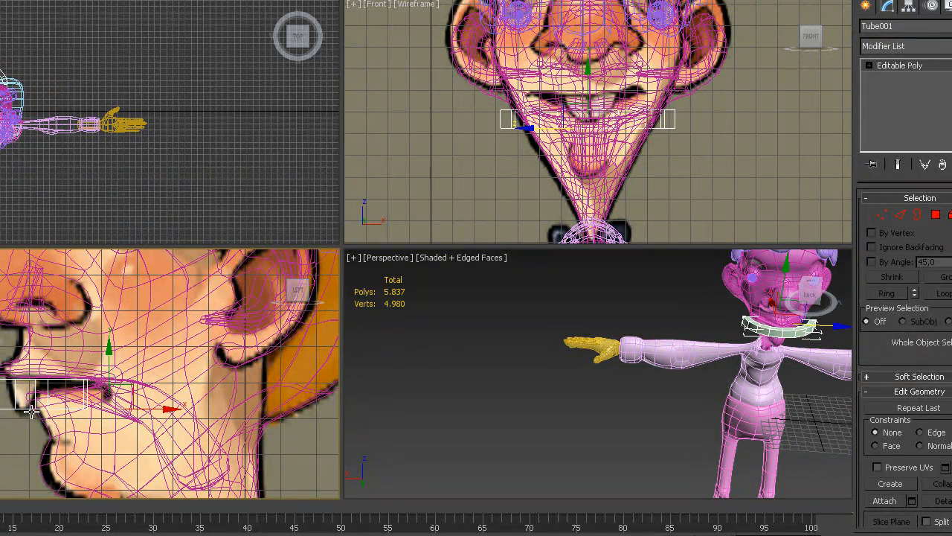
{"action": "left_click_drag", "start_coordinate": [171, 411], "coordinate": [221, 411]}
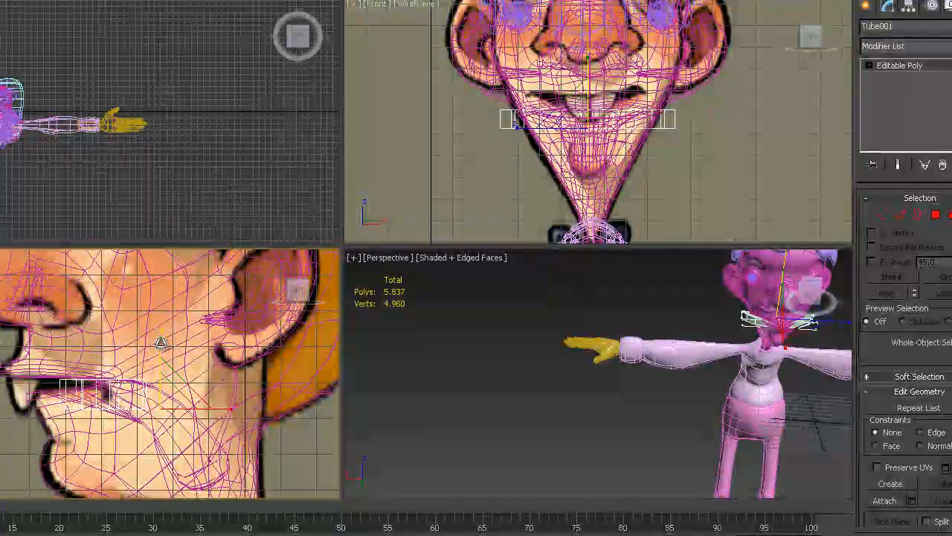
Step: Flatten the half-ring vertically to less than half its height, and move it up and forward to the upper lip in the Left view
{"action": "left_click_drag", "start_coordinate": [160, 343], "coordinate": [161, 370]}
{"action": "left_click_drag", "start_coordinate": [150, 406], "coordinate": [142, 433]}
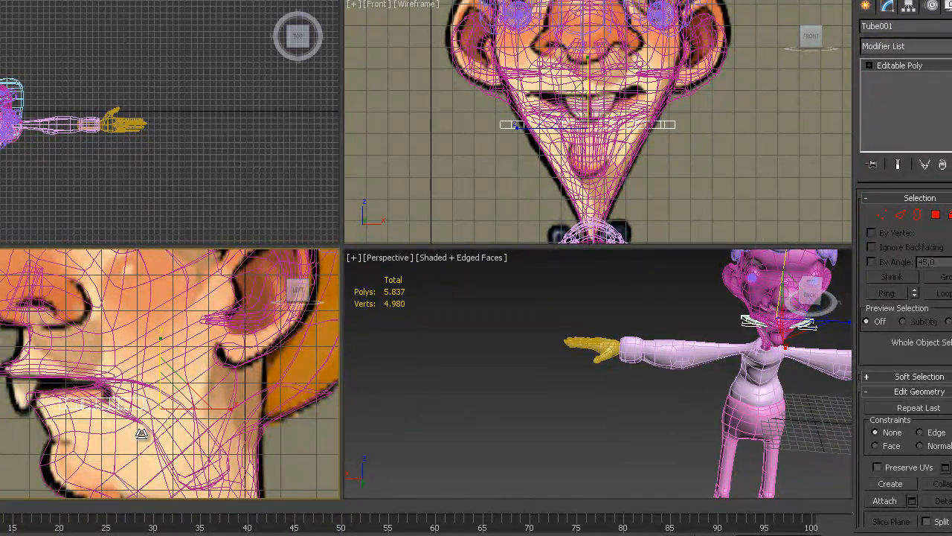
{"action": "left_click", "coordinate": [186, 410]}
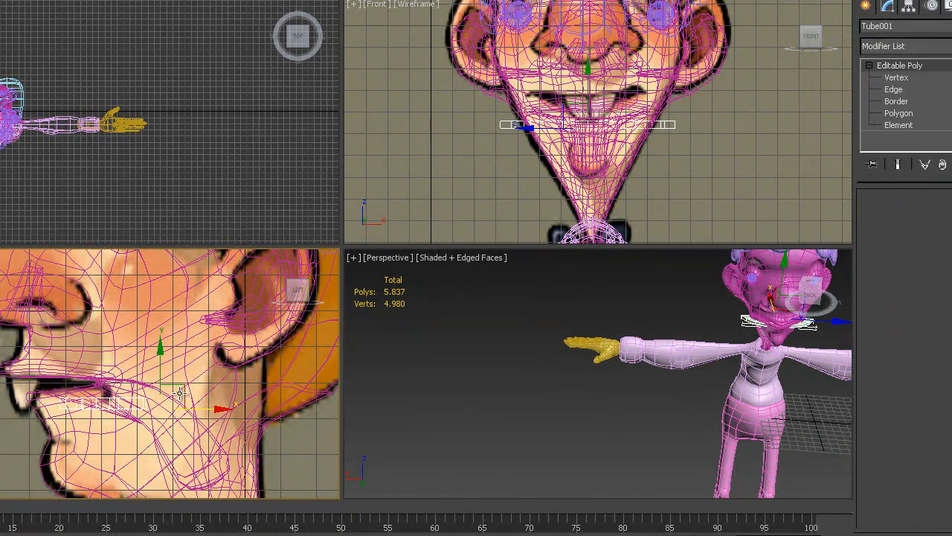
{"action": "left_click", "coordinate": [151, 408]}
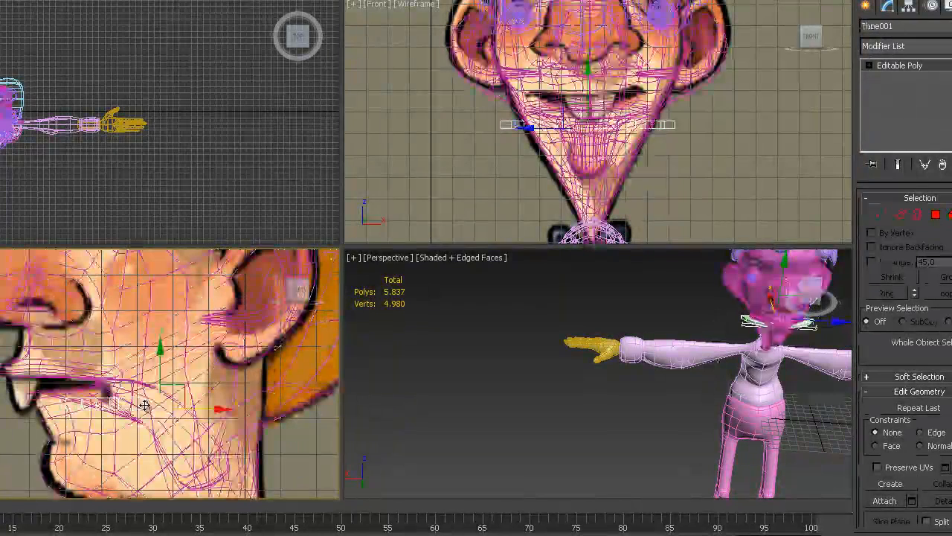
{"action": "left_click_drag", "start_coordinate": [179, 389], "coordinate": [136, 363]}
{"action": "middle_click_drag", "start_coordinate": [74, 168], "coordinate": [170, 203]}
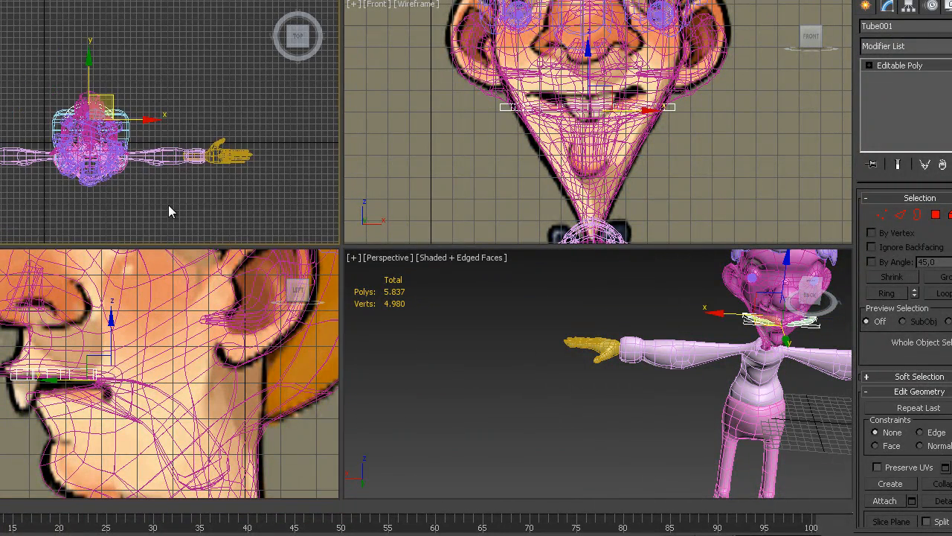
Step: Scale the half-ring narrower along its width so both ends fit inside the head at the mouth in the Front view
{"action": "scroll", "coordinate": [177, 190], "scroll_direction": "up", "scroll_amount": 8}
{"action": "middle_click_drag", "start_coordinate": [166, 171], "coordinate": [96, 51]}
{"action": "scroll", "coordinate": [101, 85], "scroll_direction": "down", "scroll_amount": 4}
{"action": "scroll", "coordinate": [104, 93], "scroll_direction": "up", "scroll_amount": 4}
{"action": "middle_click_drag", "start_coordinate": [107, 91], "coordinate": [106, 213]}
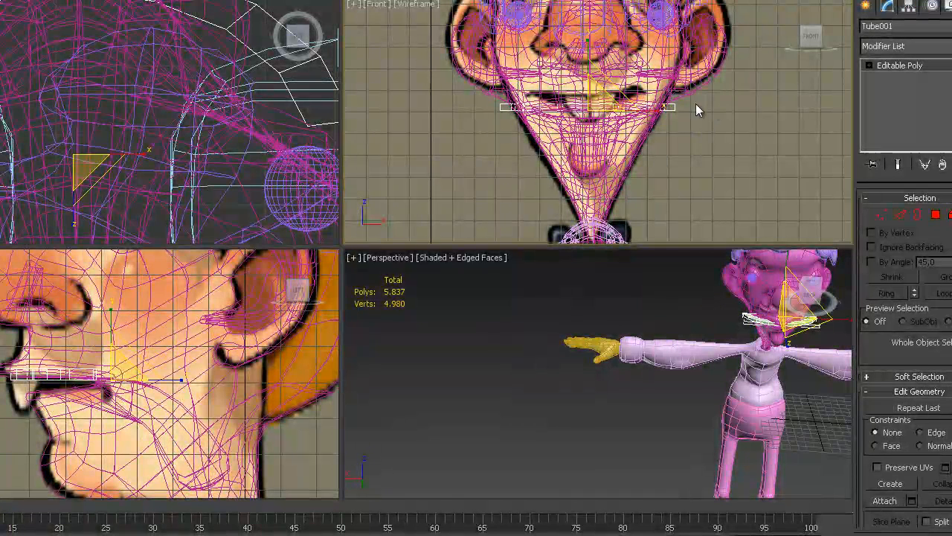
{"action": "left_click", "coordinate": [644, 108]}
{"action": "left_click_drag", "start_coordinate": [649, 110], "coordinate": [621, 121]}
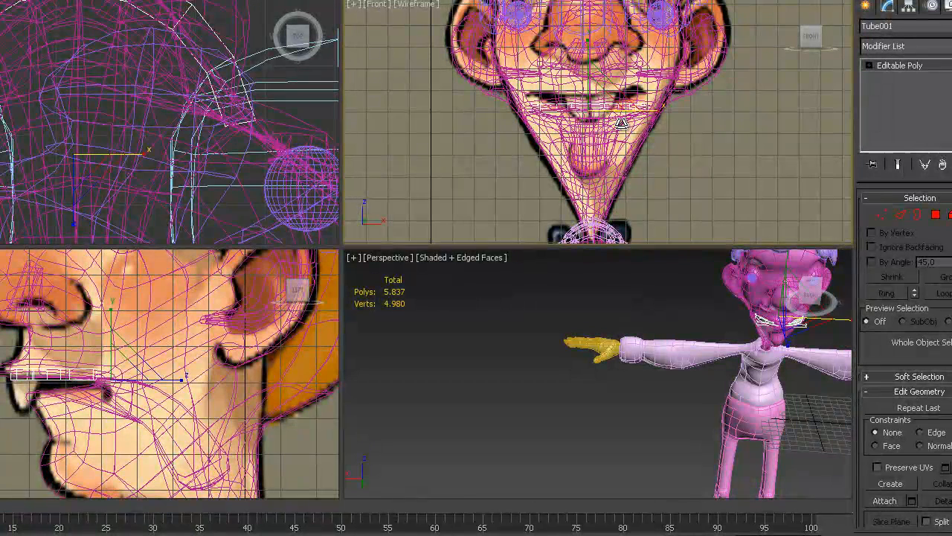
{"action": "left_click", "coordinate": [623, 122]}
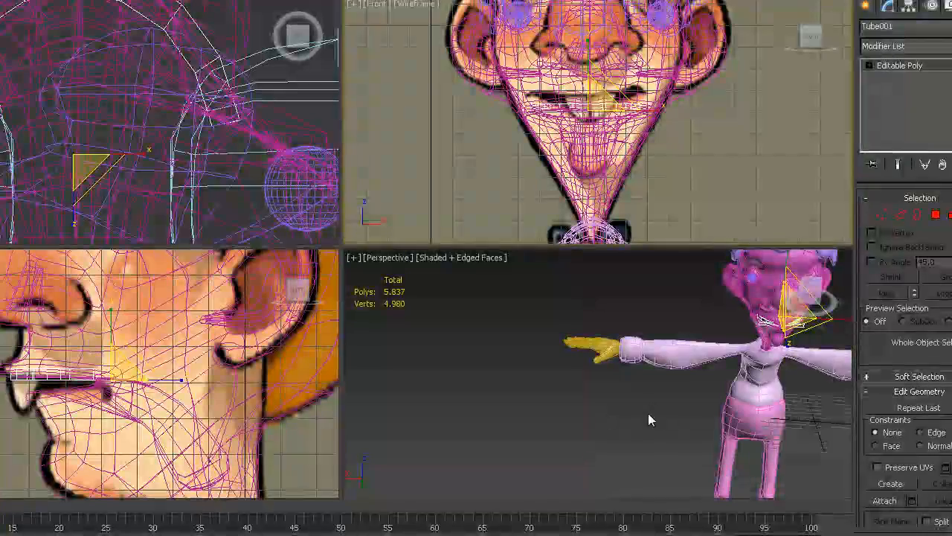
Step: Adjust the half-ring's depth and width with non-uniform scaling so the arc fits behind the upper lip
{"action": "middle_click_drag", "start_coordinate": [656, 415], "coordinate": [596, 358], "text": "alt"}
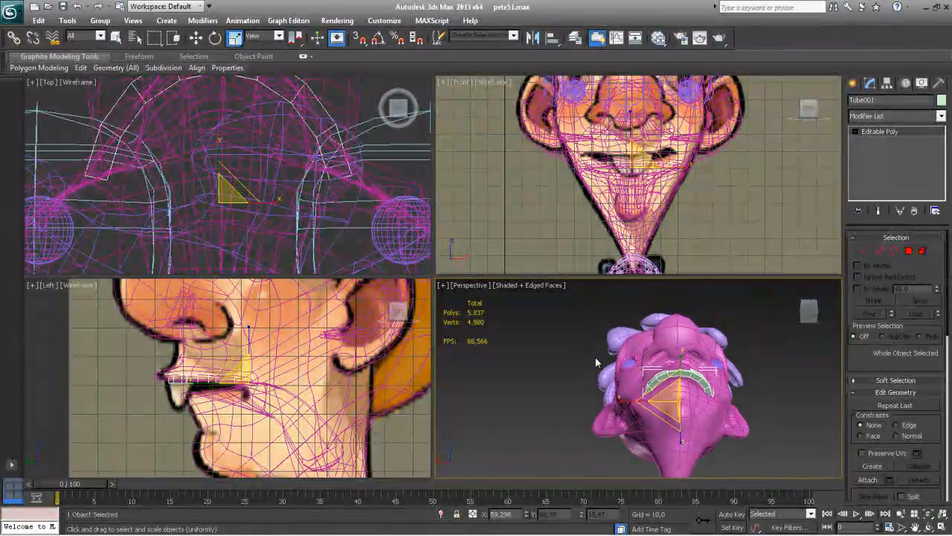
{"action": "key", "text": "ctrl+e"}
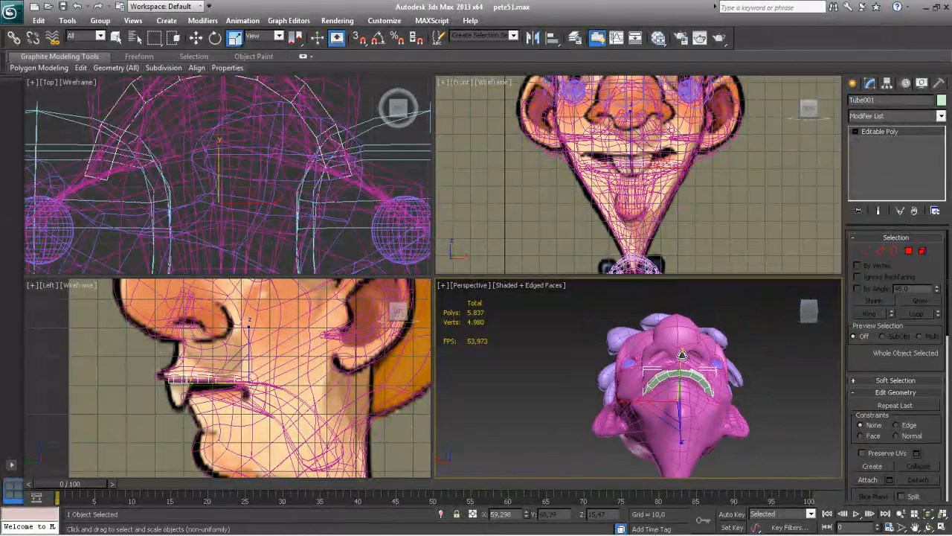
{"action": "left_click_drag", "start_coordinate": [680, 358], "coordinate": [684, 377]}
{"action": "middle_click_drag", "start_coordinate": [684, 376], "coordinate": [674, 438], "text": "alt"}
{"action": "left_click_drag", "start_coordinate": [736, 394], "coordinate": [718, 394]}
{"action": "middle_click_drag", "start_coordinate": [718, 394], "coordinate": [672, 438], "text": "alt"}
{"action": "key", "text": "ctrl+e"}
Step: Move the half-ring forward along the Y axis until its front sits just behind the upper lip
{"action": "scroll", "coordinate": [685, 441], "scroll_direction": "up", "scroll_amount": 4}
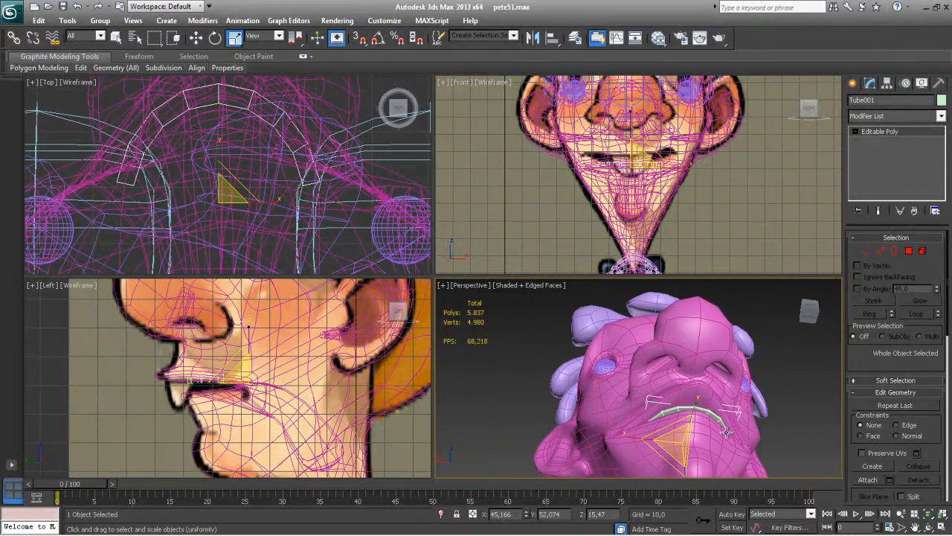
{"action": "middle_click_drag", "start_coordinate": [727, 393], "coordinate": [818, 387], "text": "alt"}
{"action": "key", "text": "w"}
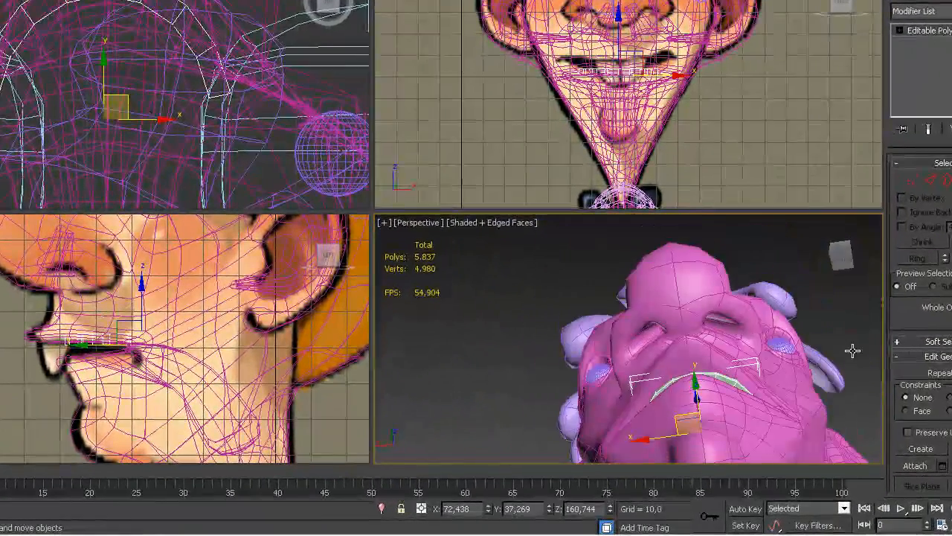
{"action": "middle_click_drag", "start_coordinate": [853, 350], "coordinate": [809, 389], "text": "alt"}
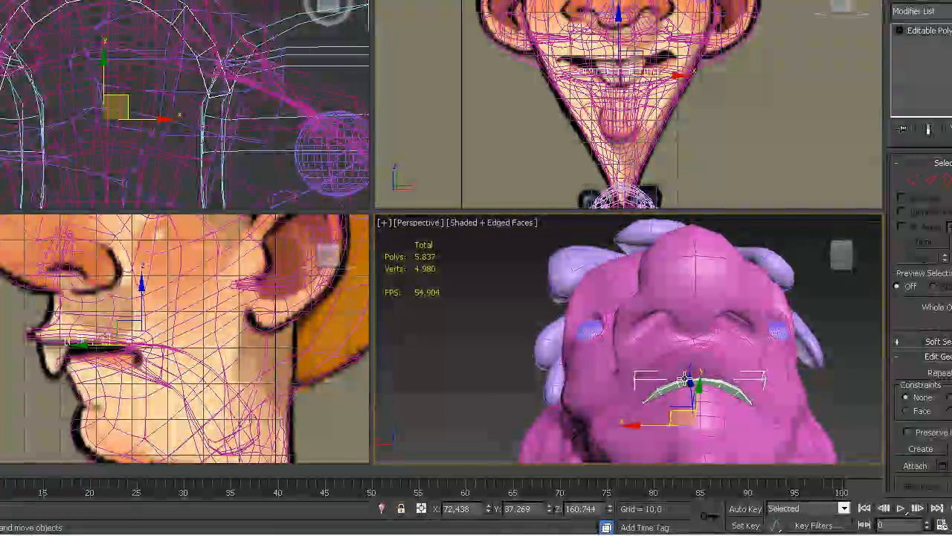
{"action": "mouse_move", "coordinate": [693, 384]}
{"action": "left_mouse_down"}
{"action": "mouse_move", "coordinate": [691, 372]}
{"action": "mouse_move", "coordinate": [695, 391]}
{"action": "mouse_move", "coordinate": [705, 389]}
{"action": "left_mouse_up"}
{"action": "middle_click_drag", "start_coordinate": [707, 390], "coordinate": [757, 430], "text": "alt"}
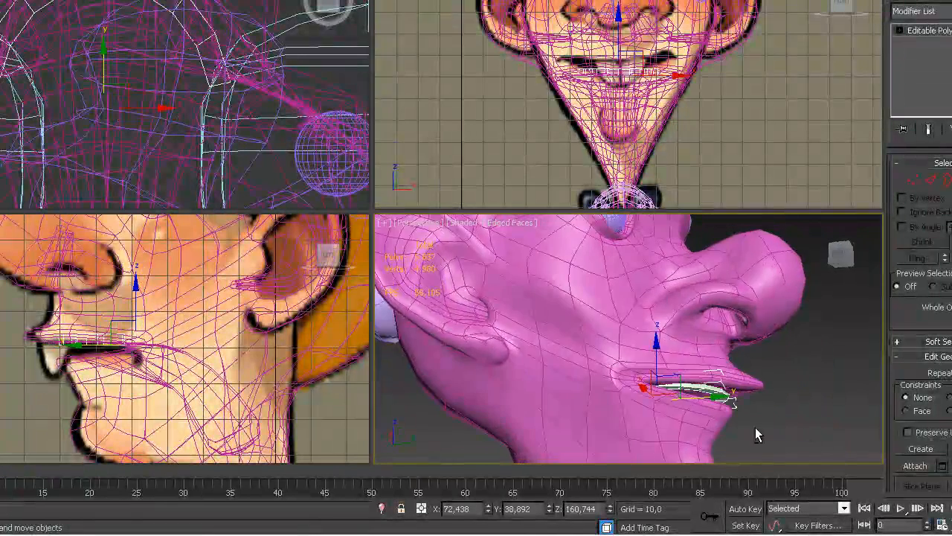
{"action": "left_click_drag", "start_coordinate": [718, 396], "coordinate": [742, 400]}
{"action": "middle_click_drag", "start_coordinate": [740, 411], "coordinate": [611, 344], "text": "alt"}
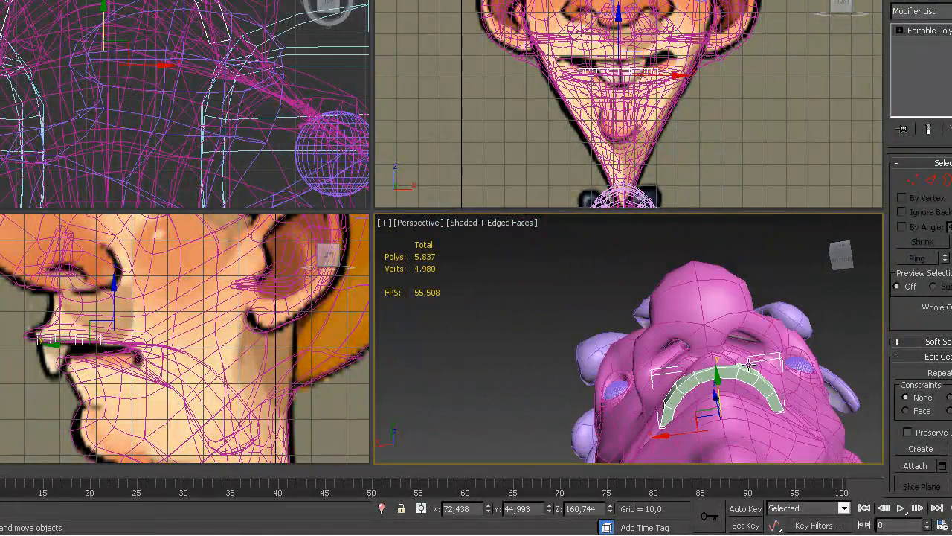
{"action": "middle_click_drag", "start_coordinate": [750, 363], "coordinate": [725, 344], "text": "alt"}
{"action": "left_click_drag", "start_coordinate": [715, 376], "coordinate": [717, 375]}
Step: Select all arc vertices except the front centre ones in the Top view and move them backward
{"action": "left_click", "coordinate": [912, 182]}
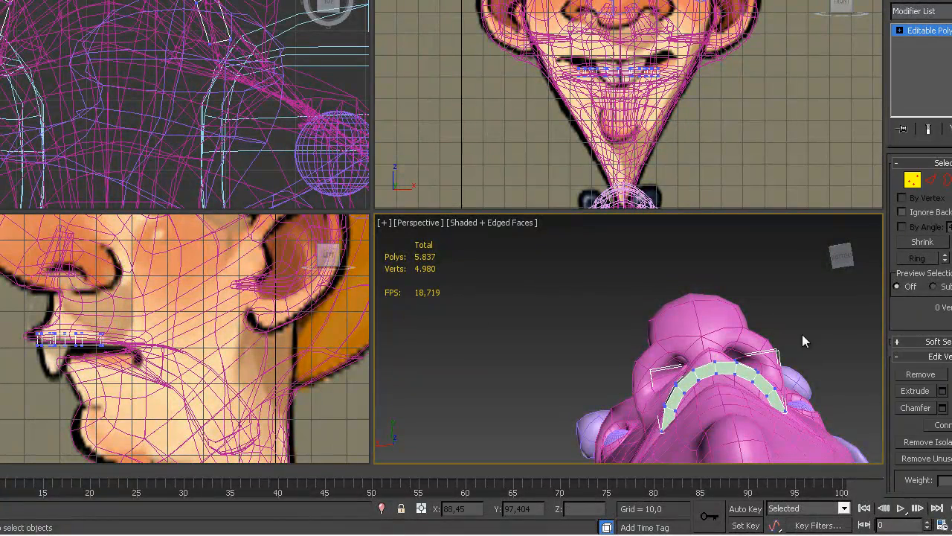
{"action": "middle_click_drag", "start_coordinate": [772, 394], "coordinate": [802, 446], "text": "alt"}
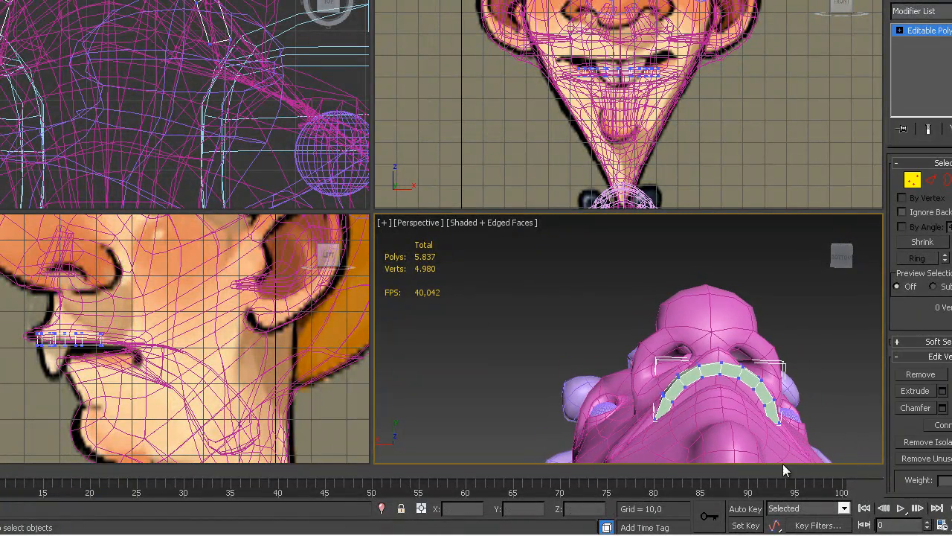
{"action": "middle_click_drag", "start_coordinate": [32, 64], "coordinate": [49, 158]}
{"action": "left_click_drag", "start_coordinate": [46, 258], "coordinate": [426, 317]}
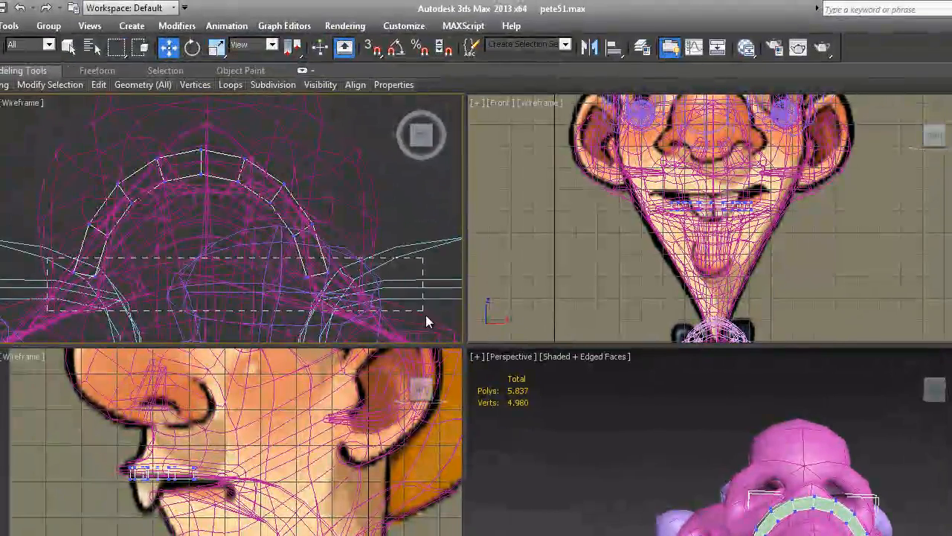
{"action": "left_click_drag", "start_coordinate": [99, 233], "coordinate": [116, 245], "text": "ctrl"}
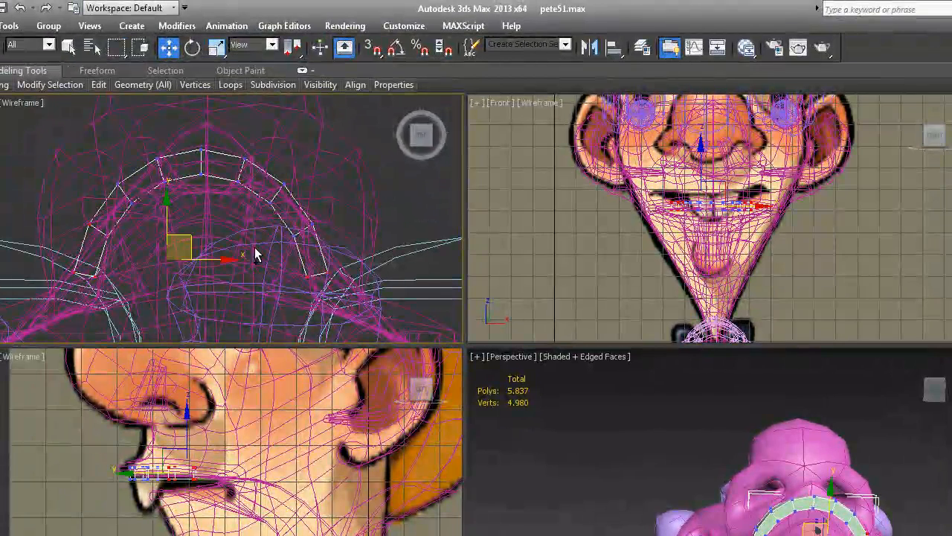
{"action": "left_click_drag", "start_coordinate": [285, 221], "coordinate": [301, 223], "text": "ctrl"}
{"action": "left_click_drag", "start_coordinate": [259, 165], "coordinate": [306, 210], "text": "ctrl"}
{"action": "left_click_drag", "start_coordinate": [106, 166], "coordinate": [150, 211], "text": "ctrl"}
{"action": "left_click_drag", "start_coordinate": [143, 142], "coordinate": [173, 184], "text": "ctrl"}
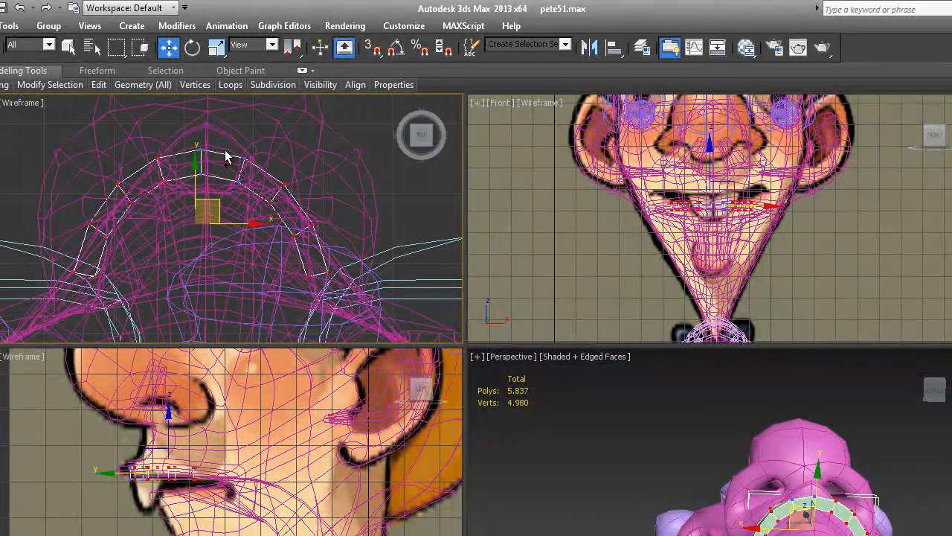
{"action": "left_click_drag", "start_coordinate": [251, 189], "coordinate": [252, 189], "text": "ctrl"}
{"action": "left_click_drag", "start_coordinate": [202, 158], "coordinate": [199, 176]}
Step: Deselect the vertices beside the centre and scale the remaining side vertices inward along X to narrow the arc
{"action": "left_click_drag", "start_coordinate": [149, 157], "coordinate": [177, 206], "text": "alt"}
{"action": "left_click_drag", "start_coordinate": [256, 209], "coordinate": [266, 212], "text": "alt"}
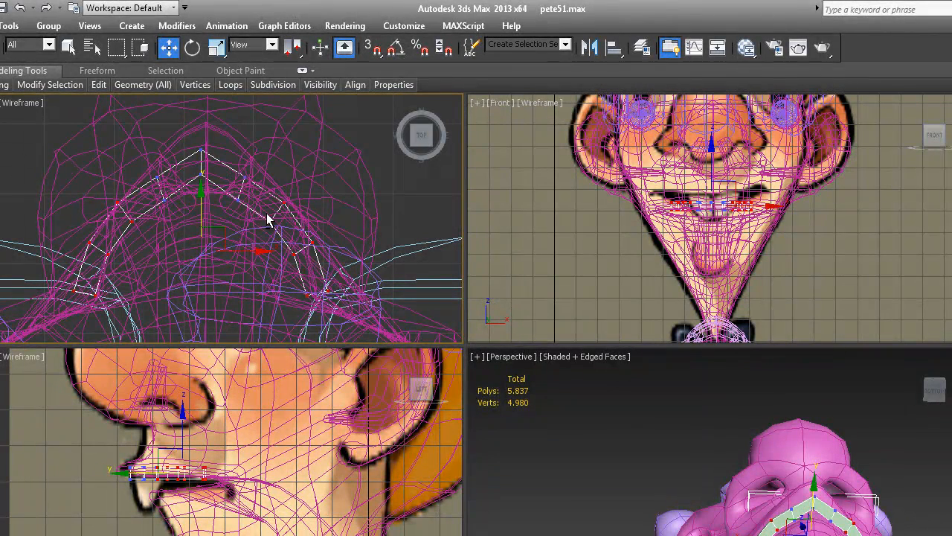
{"action": "key", "text": "r"}
{"action": "left_click_drag", "start_coordinate": [268, 248], "coordinate": [257, 248]}
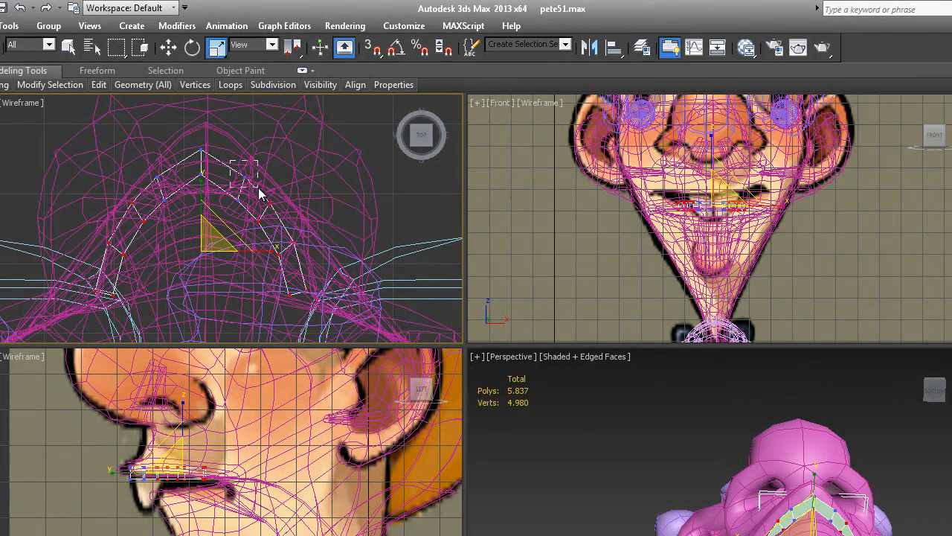
Step: Bring the outer vertices on both sides of the centre closer together along X and move them forward to round the front
{"action": "left_click_drag", "start_coordinate": [258, 188], "coordinate": [258, 188]}
{"action": "left_click_drag", "start_coordinate": [138, 168], "coordinate": [163, 188], "text": "ctrl"}
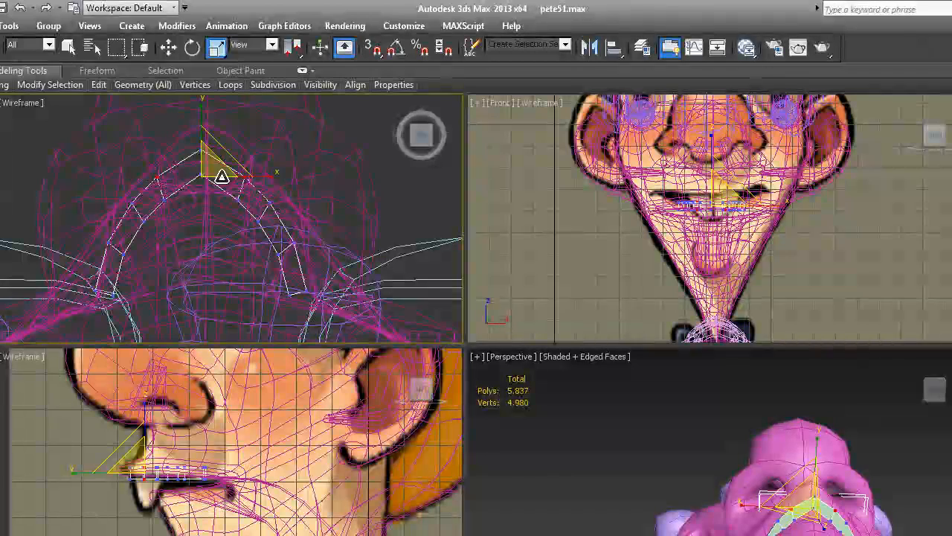
{"action": "left_click_drag", "start_coordinate": [259, 176], "coordinate": [249, 177]}
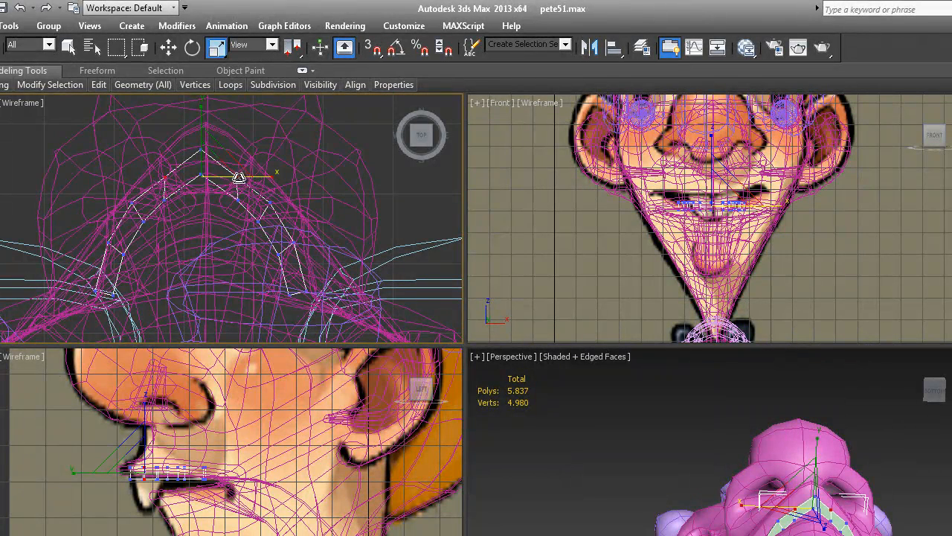
{"action": "key", "text": "w"}
{"action": "left_click_drag", "start_coordinate": [199, 120], "coordinate": [206, 108]}
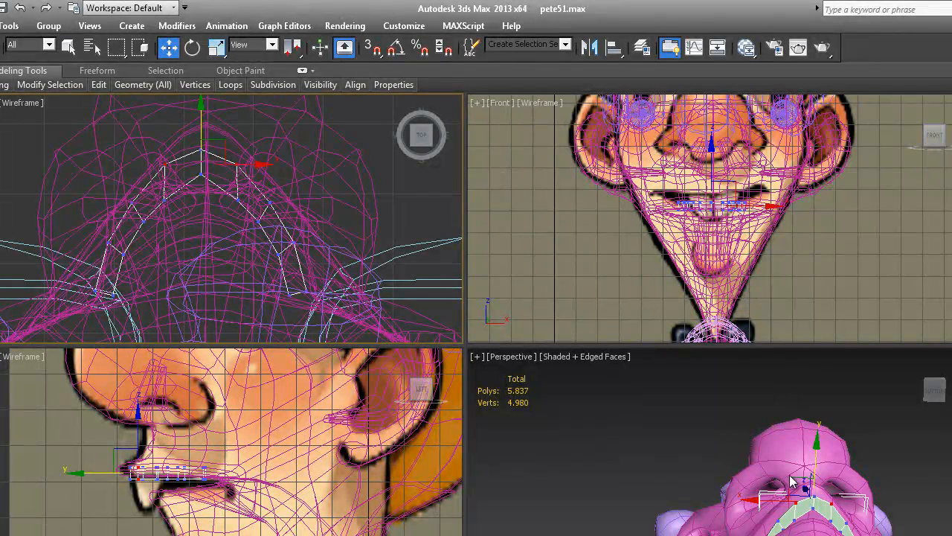
Step: Move the arc's inner centre vertices and the inner vertices on either side backward to thicken its front
{"action": "left_click_drag", "start_coordinate": [189, 169], "coordinate": [221, 192]}
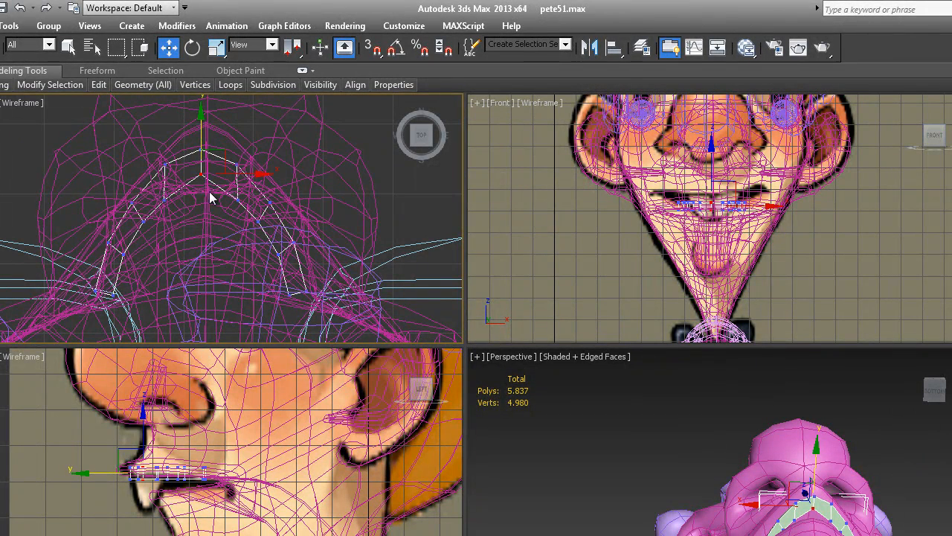
{"action": "left_click_drag", "start_coordinate": [201, 120], "coordinate": [201, 134]}
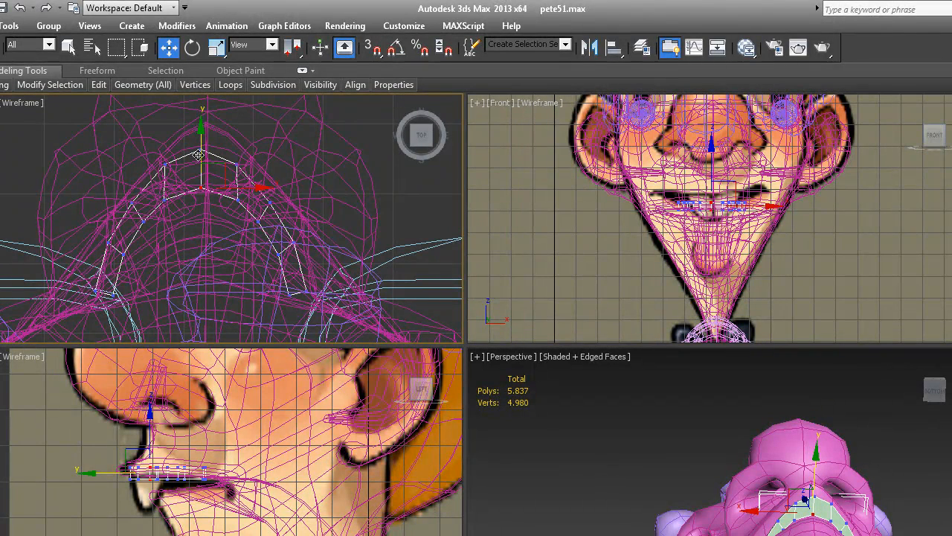
{"action": "left_click_drag", "start_coordinate": [198, 127], "coordinate": [196, 143]}
{"action": "left_click", "coordinate": [165, 200]}
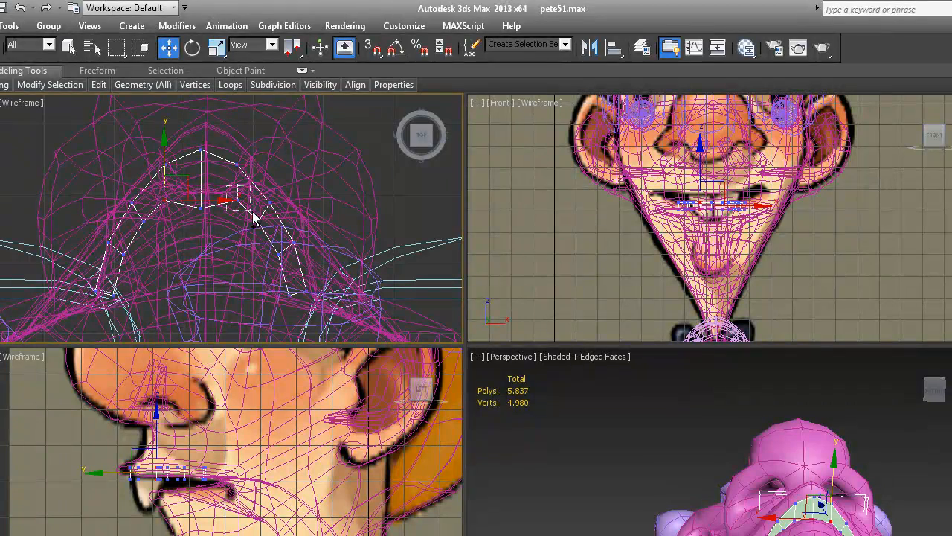
{"action": "left_click", "coordinate": [211, 143]}
{"action": "left_click_drag", "start_coordinate": [201, 139], "coordinate": [200, 146]}
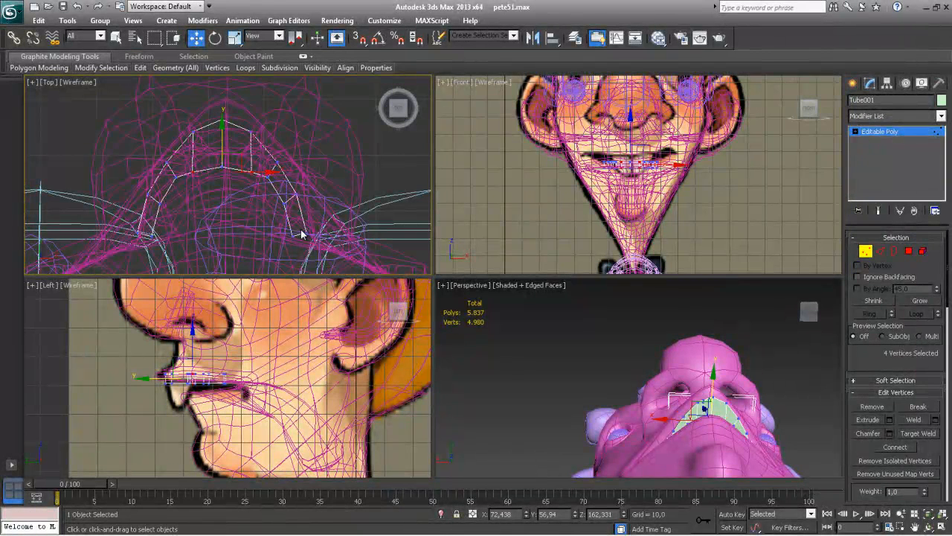
Step: Extrude the underside polygon left of the centre line in the Top view downward as a front tooth, and scale its end face smaller
{"action": "middle_click_drag", "start_coordinate": [572, 349], "coordinate": [733, 402], "text": "alt"}
{"action": "key", "text": "4"}
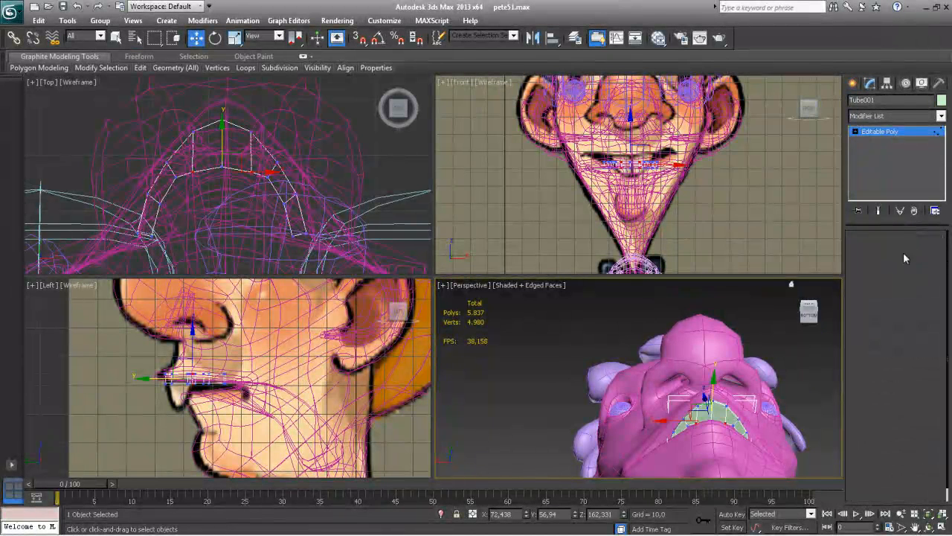
{"action": "left_click", "coordinate": [733, 402]}
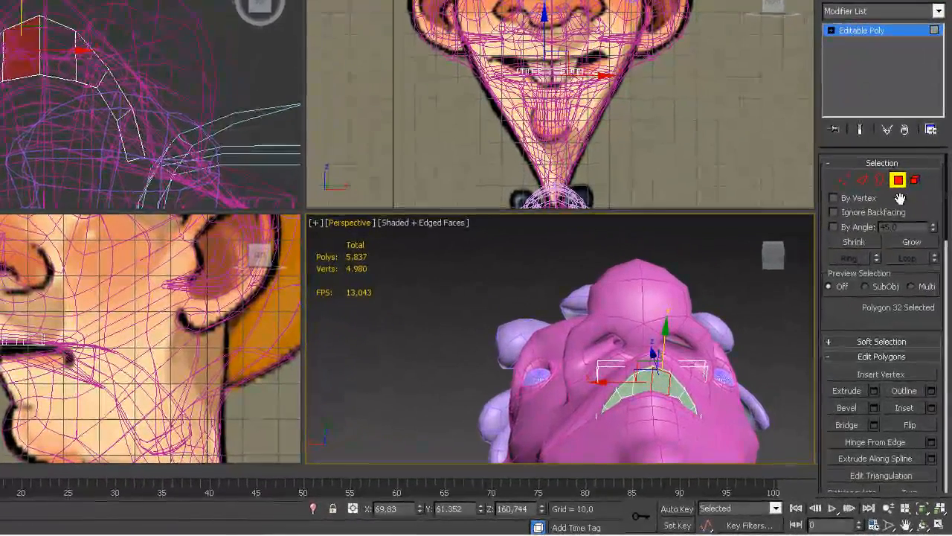
{"action": "left_click", "coordinate": [853, 393]}
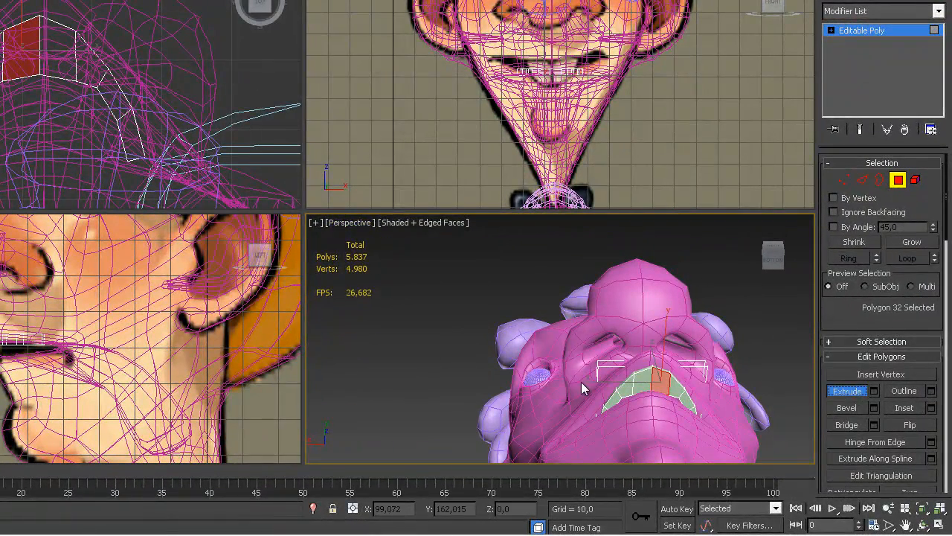
{"action": "left_click_drag", "start_coordinate": [664, 382], "coordinate": [697, 201]}
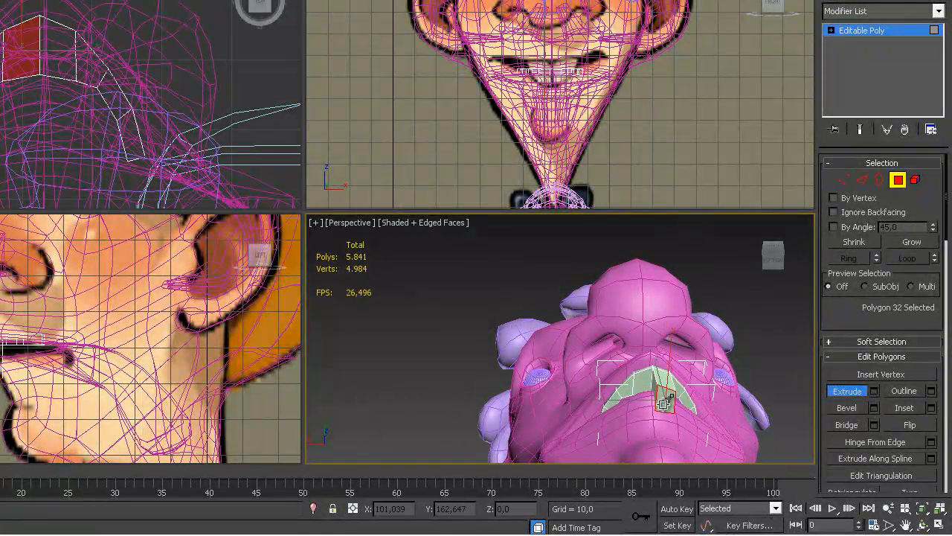
{"action": "key", "text": "r"}
{"action": "left_click_drag", "start_coordinate": [671, 400], "coordinate": [243, 477]}
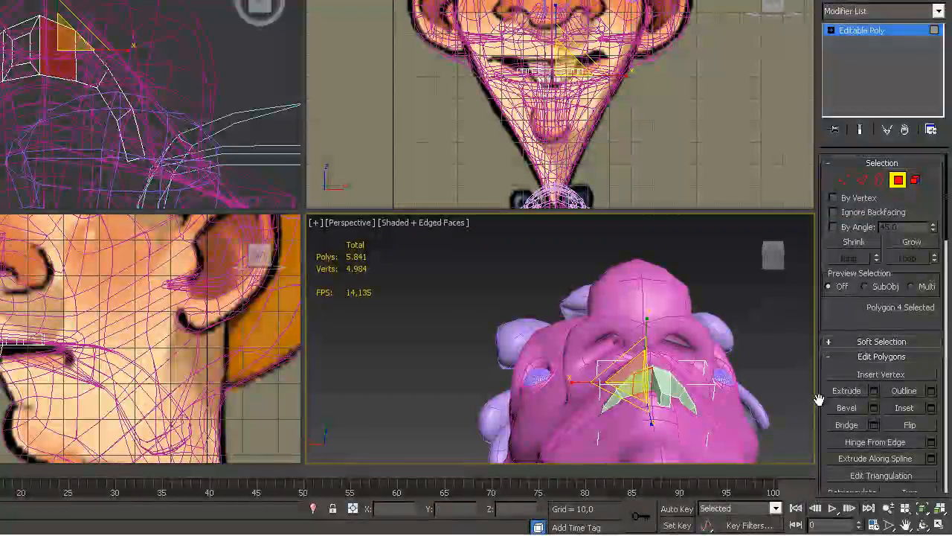
Step: Extrude the adjoining underside polygon across the centre line downward as the second front tooth, and scale its end face smaller
{"action": "left_click", "coordinate": [846, 391]}
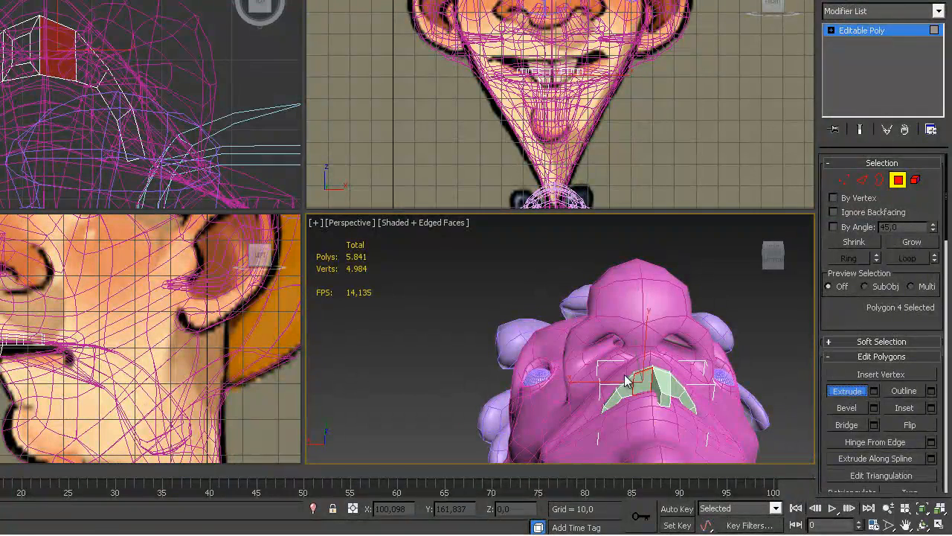
{"action": "left_click_drag", "start_coordinate": [638, 381], "coordinate": [731, 197]}
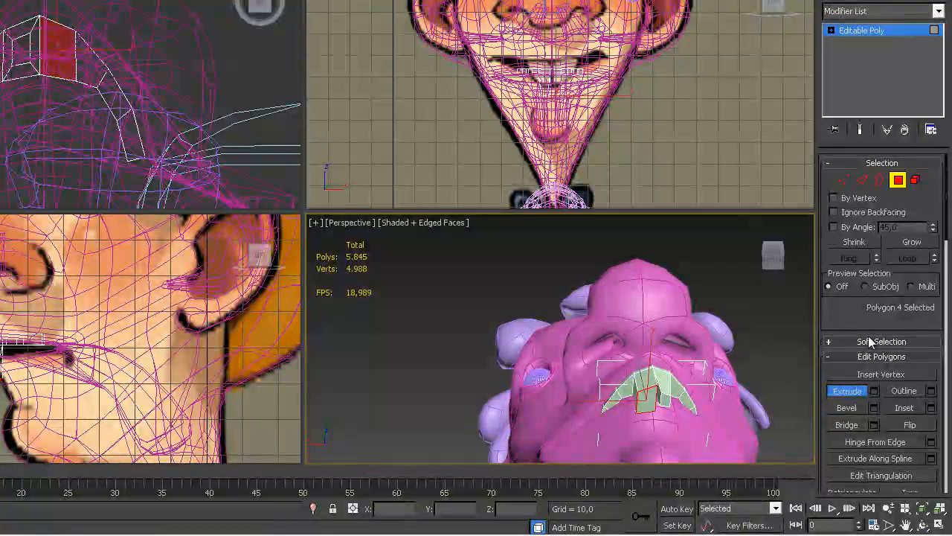
{"action": "key", "text": "r"}
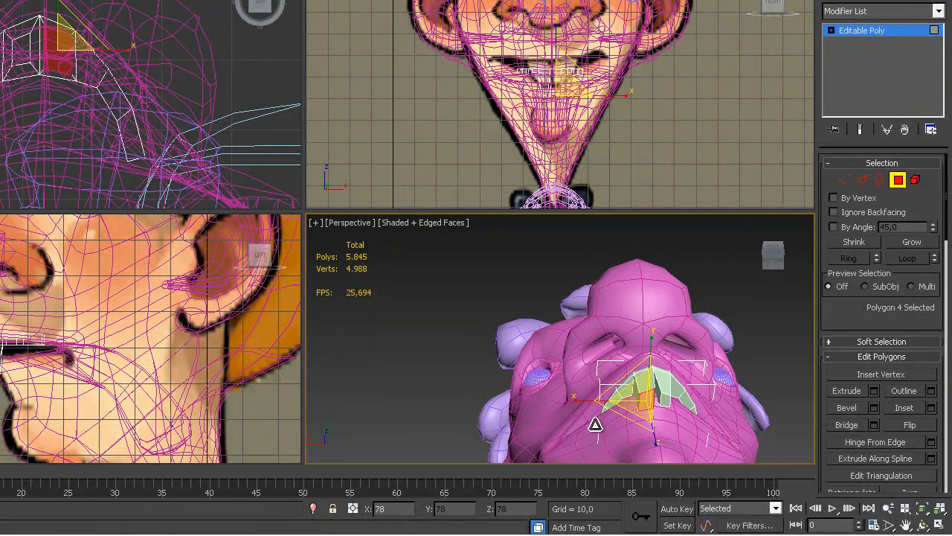
{"action": "left_click_drag", "start_coordinate": [485, 465], "coordinate": [462, 470]}
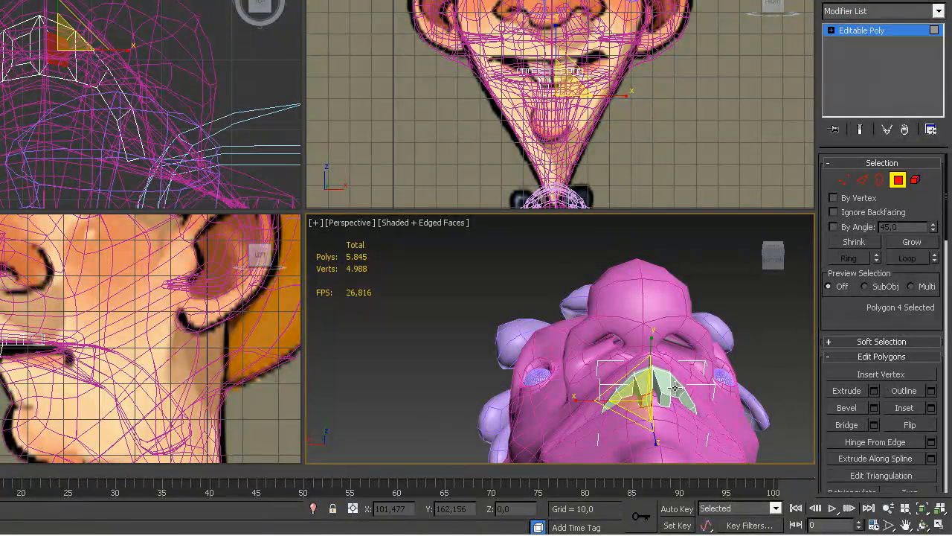
Step: Move the second tooth's end face slightly sideways along X, away from the centre line
{"action": "key", "text": "w"}
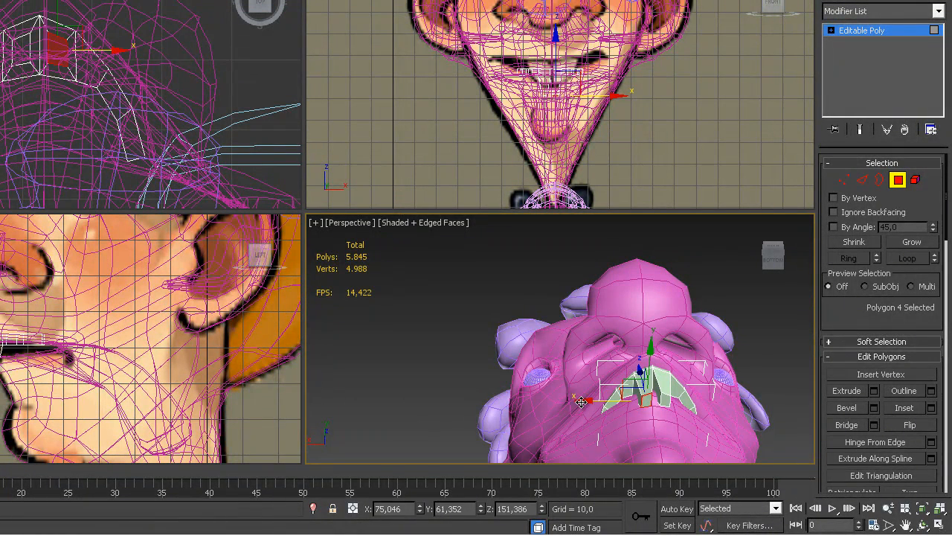
{"action": "mouse_move", "coordinate": [582, 402]}
{"action": "left_mouse_down"}
{"action": "mouse_move", "coordinate": [613, 401]}
{"action": "mouse_move", "coordinate": [585, 401]}
{"action": "left_mouse_up"}
{"action": "left_click", "coordinate": [638, 398]}
{"action": "left_click", "coordinate": [647, 401]}
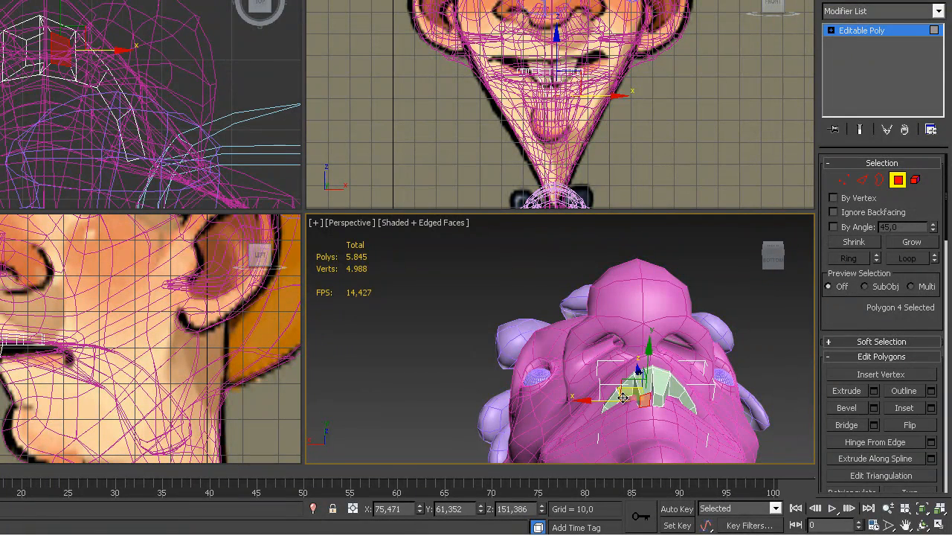
Step: Connect the vertical edges of both front teeth to add a horizontal edge loop around each tooth
{"action": "key", "text": "alt+w"}
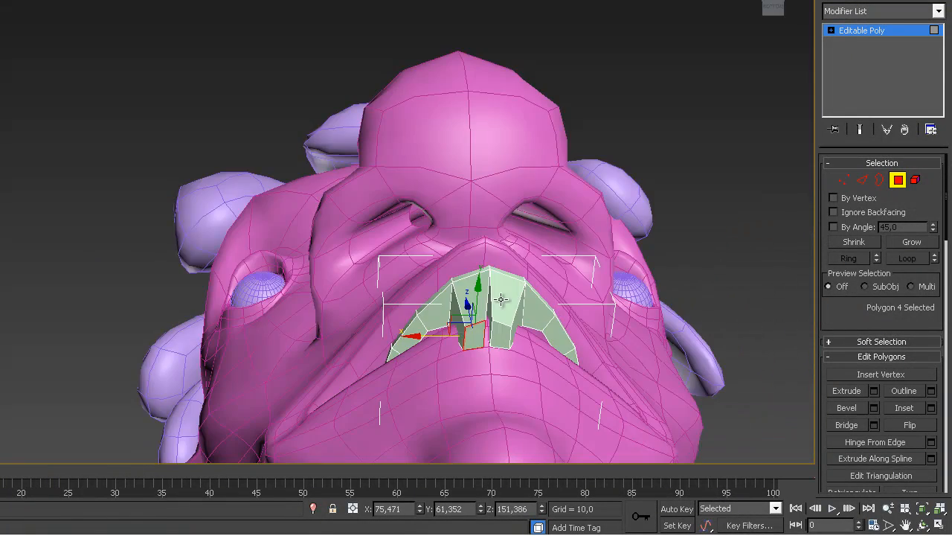
{"action": "middle_click_drag", "start_coordinate": [428, 370], "coordinate": [402, 439], "text": "alt"}
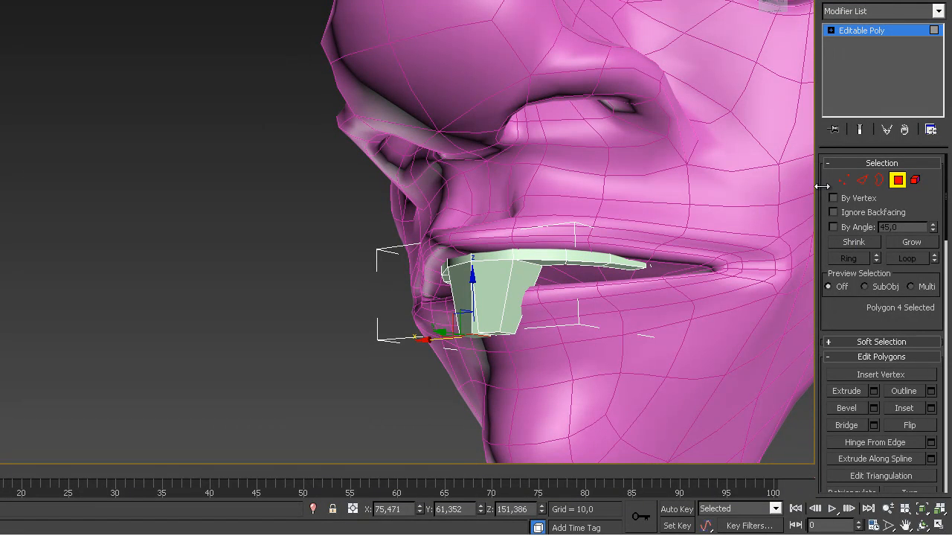
{"action": "left_click", "coordinate": [870, 179]}
{"action": "middle_click_drag", "start_coordinate": [454, 370], "coordinate": [470, 310], "text": "alt"}
{"action": "left_click_drag", "start_coordinate": [470, 298], "coordinate": [558, 304]}
{"action": "middle_click_drag", "start_coordinate": [593, 311], "coordinate": [530, 311], "text": "alt"}
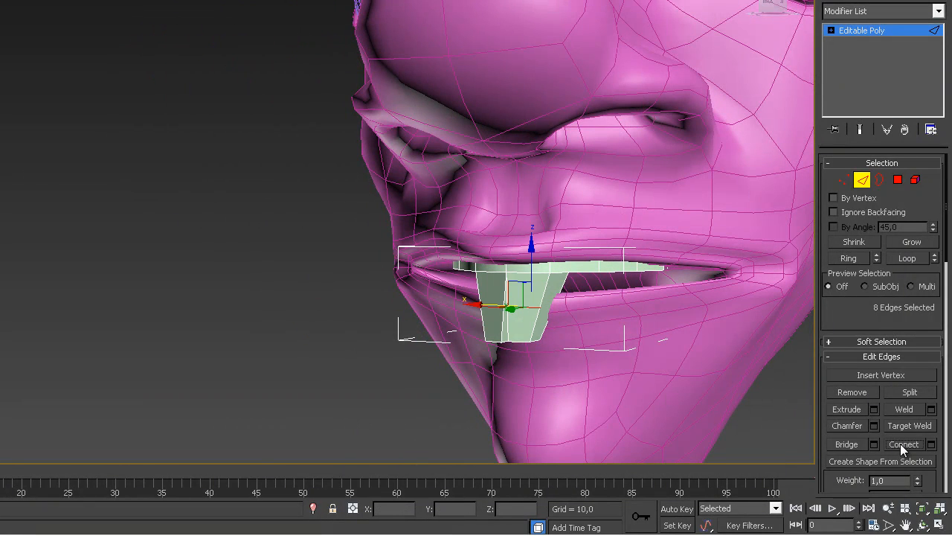
{"action": "middle_click_drag", "start_coordinate": [476, 331], "coordinate": [540, 308], "text": "alt"}
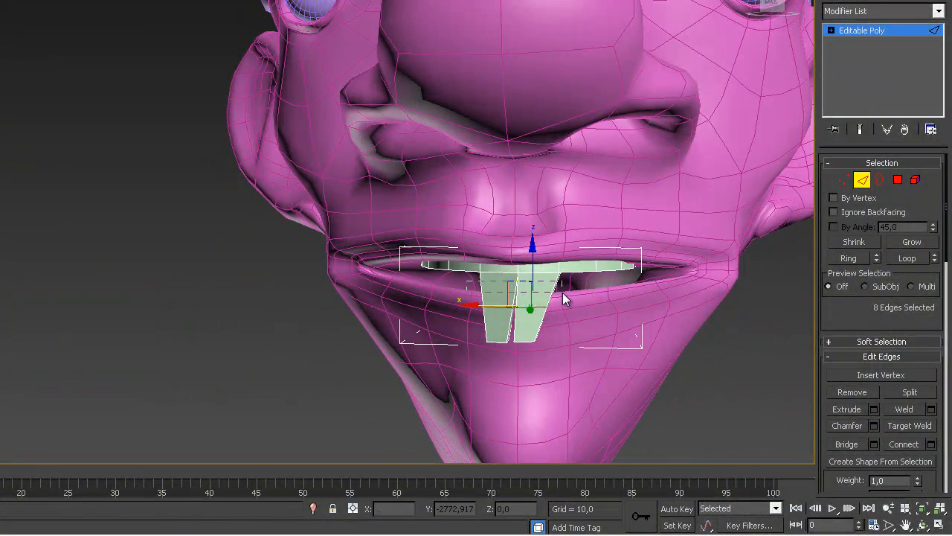
{"action": "left_click", "coordinate": [901, 445]}
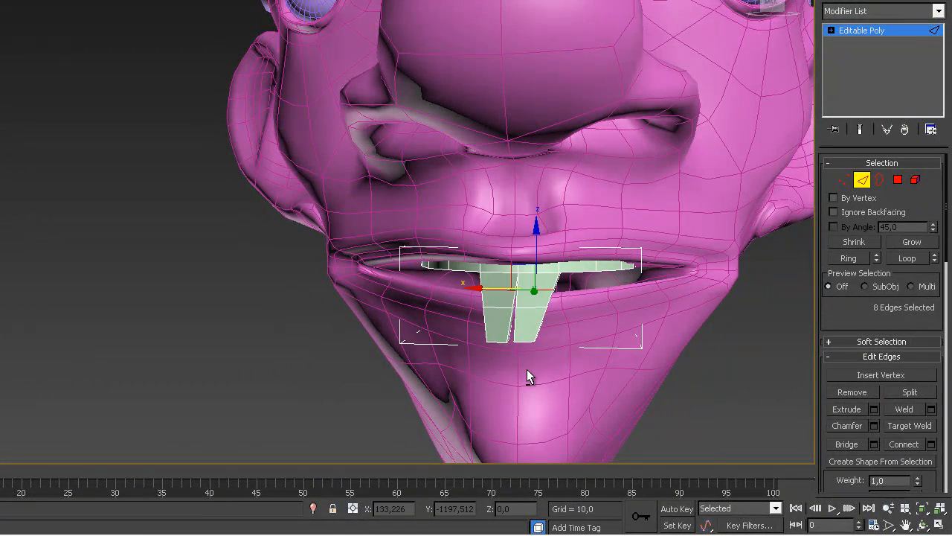
Step: Connect the vertical edges of both teeth's lower halves to add another horizontal loop near the tips
{"action": "middle_click_drag", "start_coordinate": [555, 369], "coordinate": [535, 350], "text": "alt"}
{"action": "middle_click_drag", "start_coordinate": [470, 325], "coordinate": [488, 332], "text": "alt"}
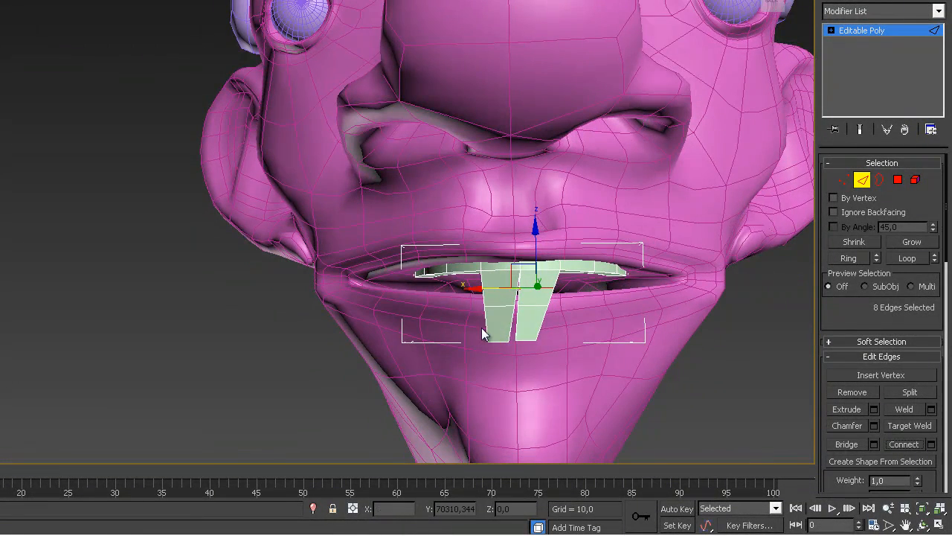
{"action": "left_click_drag", "start_coordinate": [548, 331], "coordinate": [558, 332]}
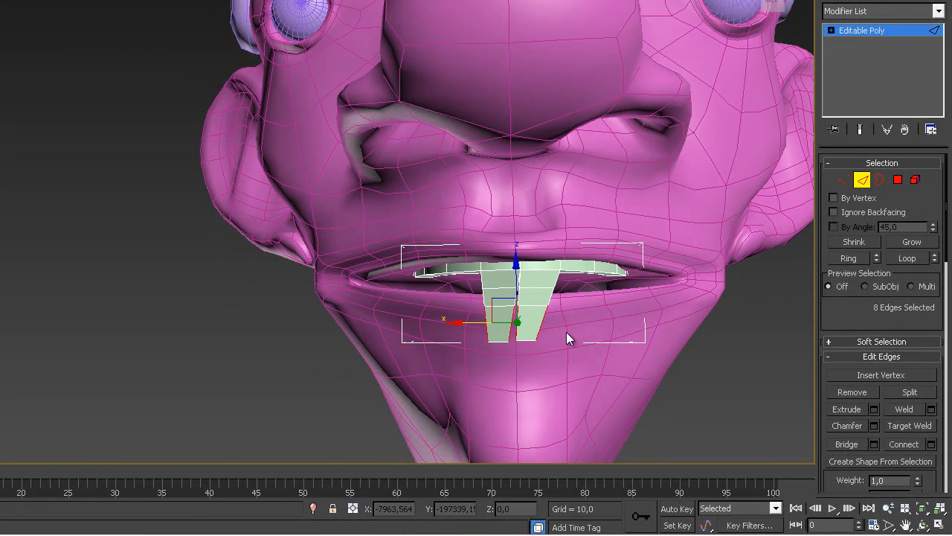
{"action": "left_click", "coordinate": [905, 447]}
{"action": "middle_click_drag", "start_coordinate": [601, 391], "coordinate": [563, 349], "text": "alt"}
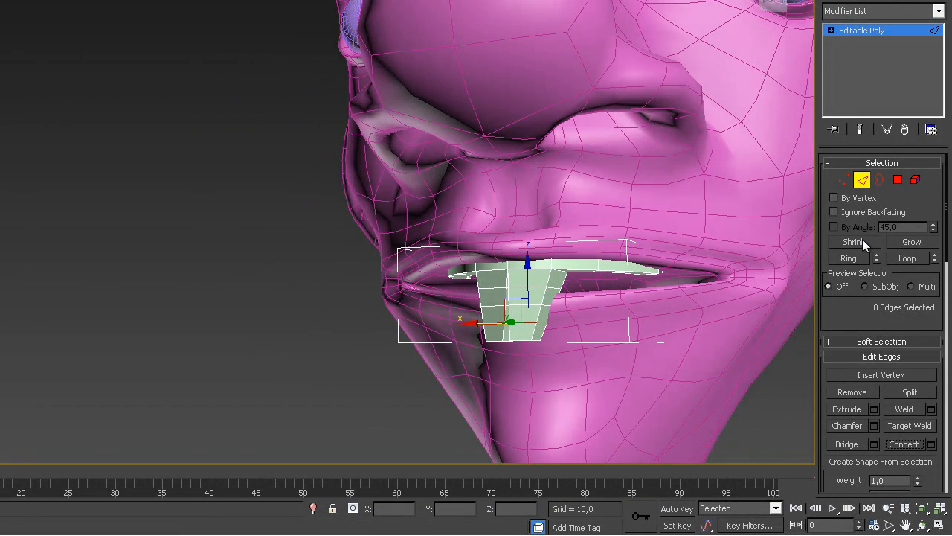
Step: Turn on NURMS subdivision for the teeth object
{"action": "left_click_drag", "start_coordinate": [950, 202], "coordinate": [951, 431]}
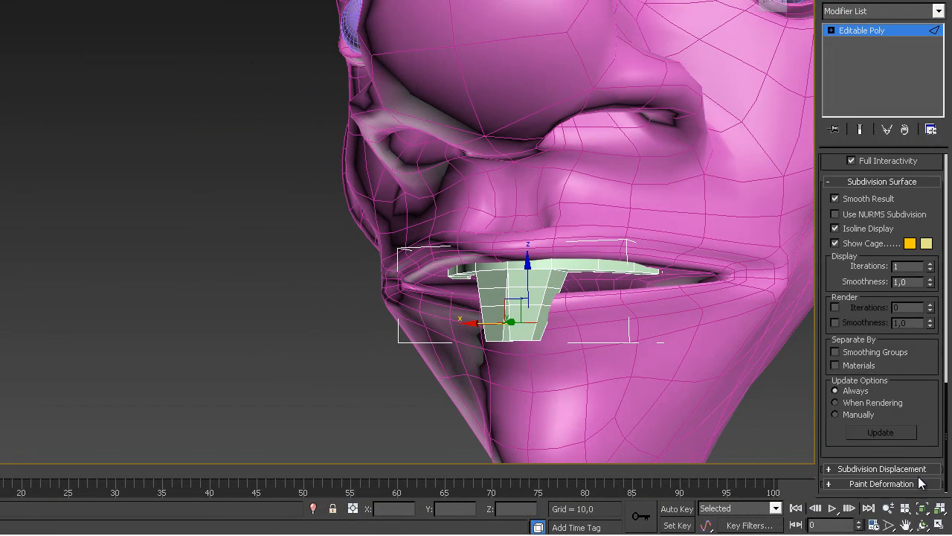
{"action": "left_click", "coordinate": [879, 214]}
{"action": "middle_click_drag", "start_coordinate": [683, 252], "coordinate": [578, 297], "text": "alt"}
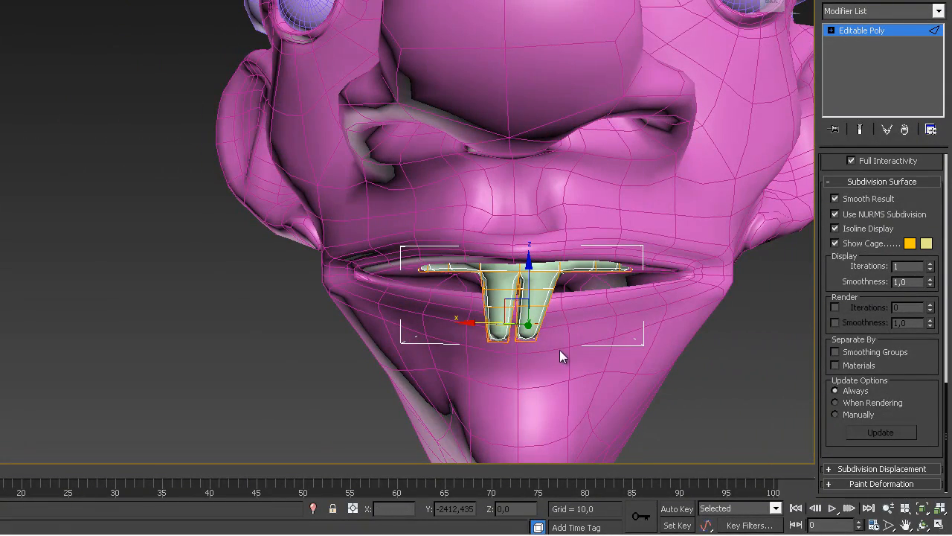
{"action": "mouse_move", "coordinate": [543, 350]}
{"action": "middle_mouse_down", "text": "alt"}
{"action": "mouse_move", "coordinate": [484, 385]}
{"action": "mouse_move", "coordinate": [533, 350]}
{"action": "mouse_move", "coordinate": [553, 357]}
{"action": "middle_mouse_up", "text": "alt"}
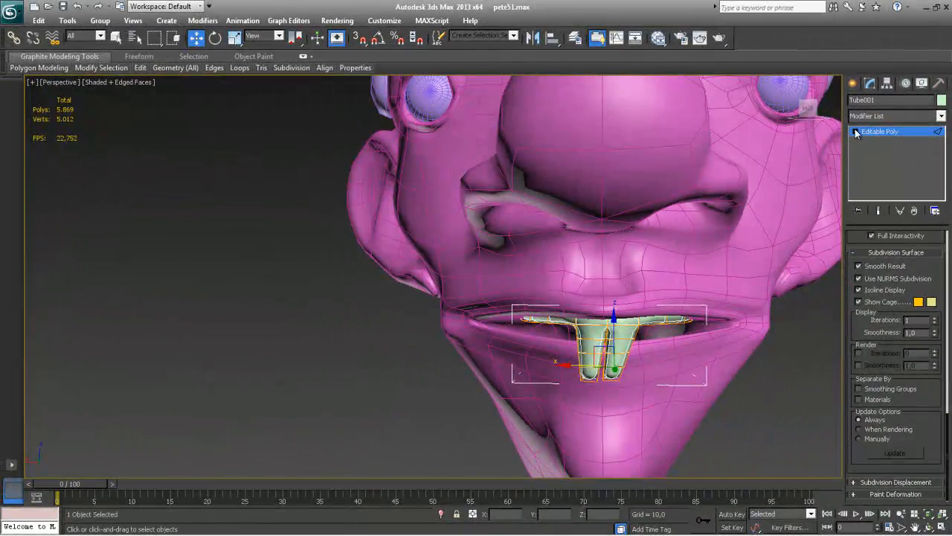
Step: Move both teeth's vertices sideways along X in progressively smaller lower groups, ending with the bottom row, to adjust their slant
{"action": "left_click", "coordinate": [855, 132]}
{"action": "left_click", "coordinate": [877, 141]}
{"action": "left_click_drag", "start_coordinate": [562, 335], "coordinate": [653, 412]}
{"action": "middle_click_drag", "start_coordinate": [600, 358], "coordinate": [595, 362], "text": "alt"}
{"action": "left_click_drag", "start_coordinate": [558, 360], "coordinate": [566, 356]}
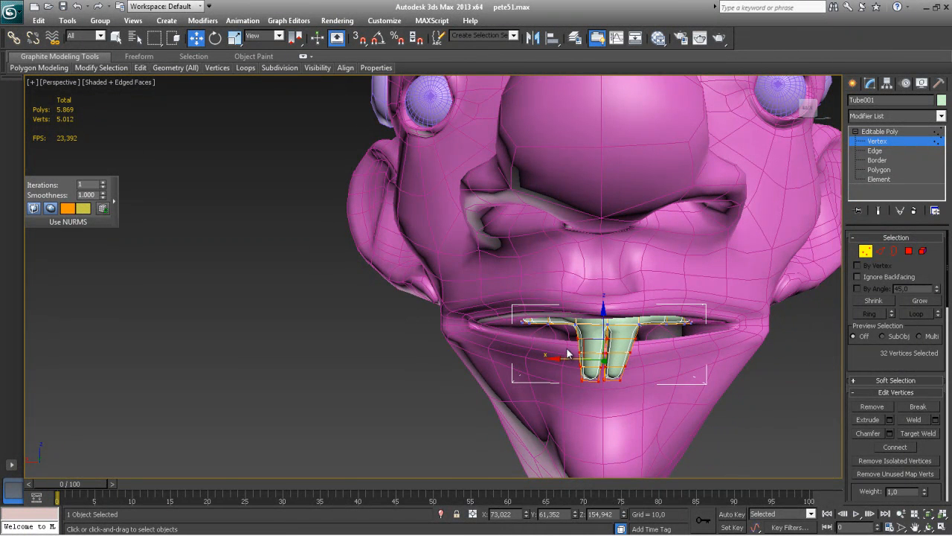
{"action": "left_click_drag", "start_coordinate": [634, 392], "coordinate": [643, 400]}
{"action": "mouse_move", "coordinate": [557, 367]}
{"action": "left_mouse_down"}
{"action": "mouse_move", "coordinate": [571, 365]}
{"action": "mouse_move", "coordinate": [555, 367]}
{"action": "left_mouse_up"}
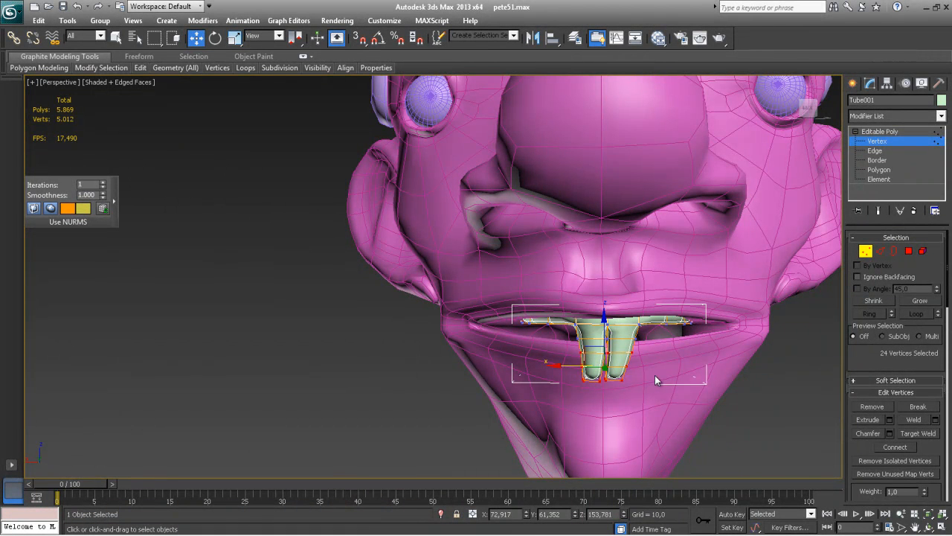
{"action": "left_click_drag", "start_coordinate": [653, 403], "coordinate": [655, 403]}
{"action": "left_click_drag", "start_coordinate": [556, 372], "coordinate": [554, 373]}
{"action": "left_click_drag", "start_coordinate": [665, 372], "coordinate": [665, 374]}
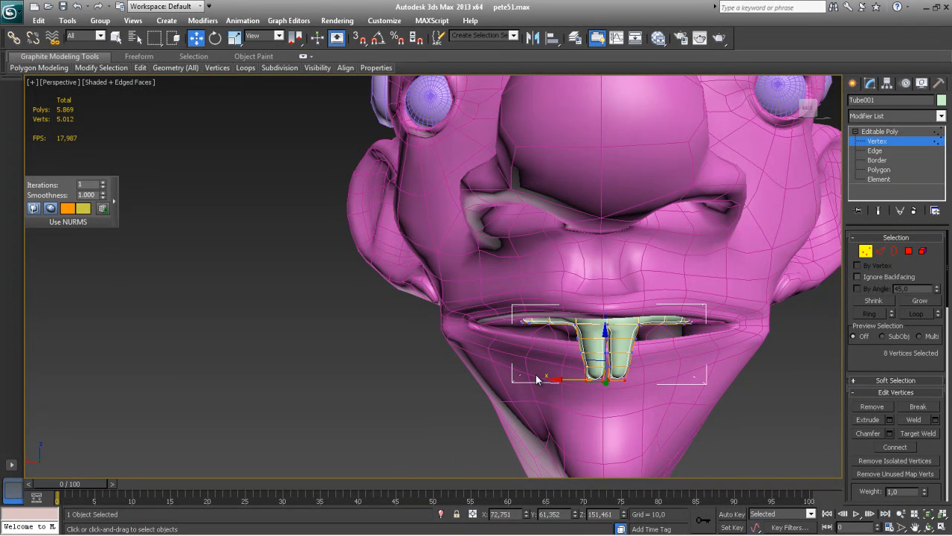
{"action": "left_click_drag", "start_coordinate": [555, 379], "coordinate": [571, 378]}
Step: Connect the horizontal edges around both teeth with 2 segments to add vertical edge loops
{"action": "middle_click_drag", "start_coordinate": [643, 418], "coordinate": [791, 353], "text": "alt"}
{"action": "left_click", "coordinate": [881, 252]}
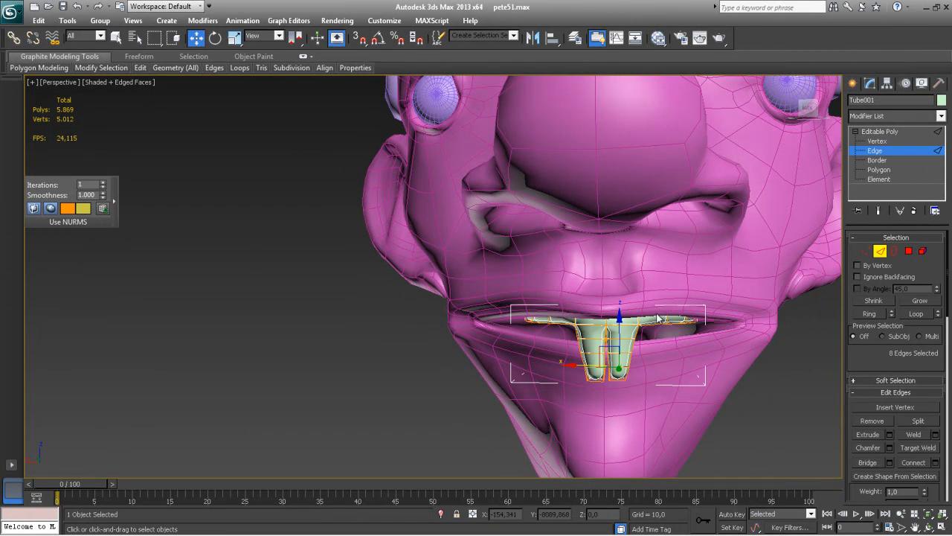
{"action": "left_click", "coordinate": [626, 325]}
{"action": "double_click", "coordinate": [623, 337]}
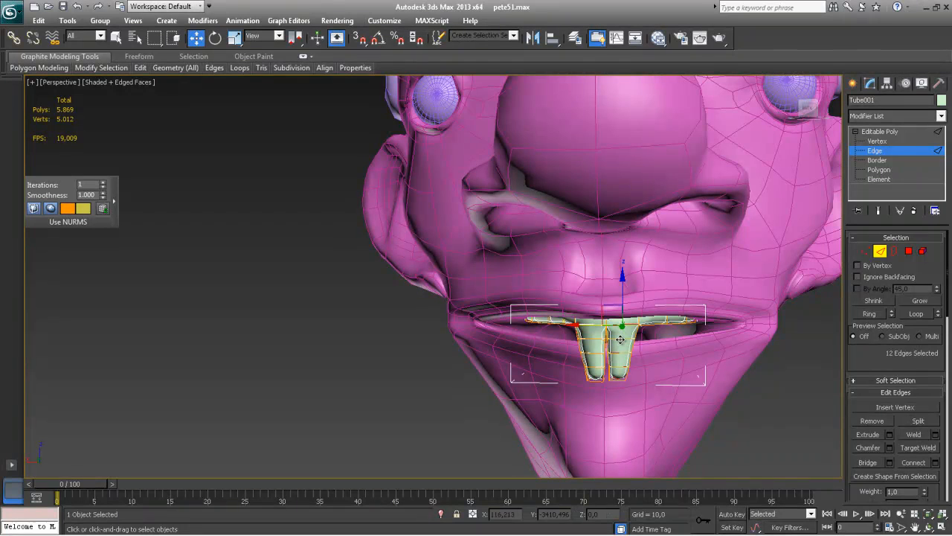
{"action": "left_click", "coordinate": [592, 352], "text": "ctrl"}
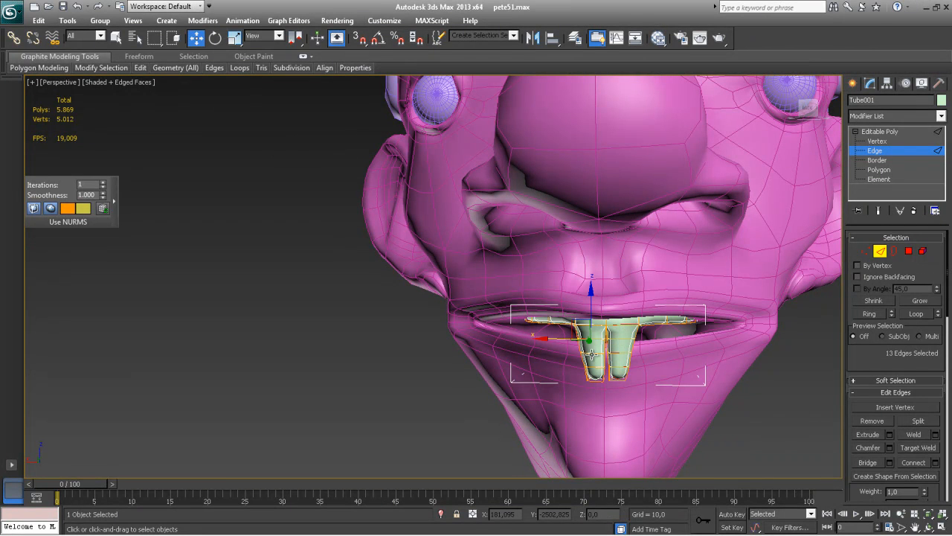
{"action": "double_click", "coordinate": [638, 334], "text": "ctrl"}
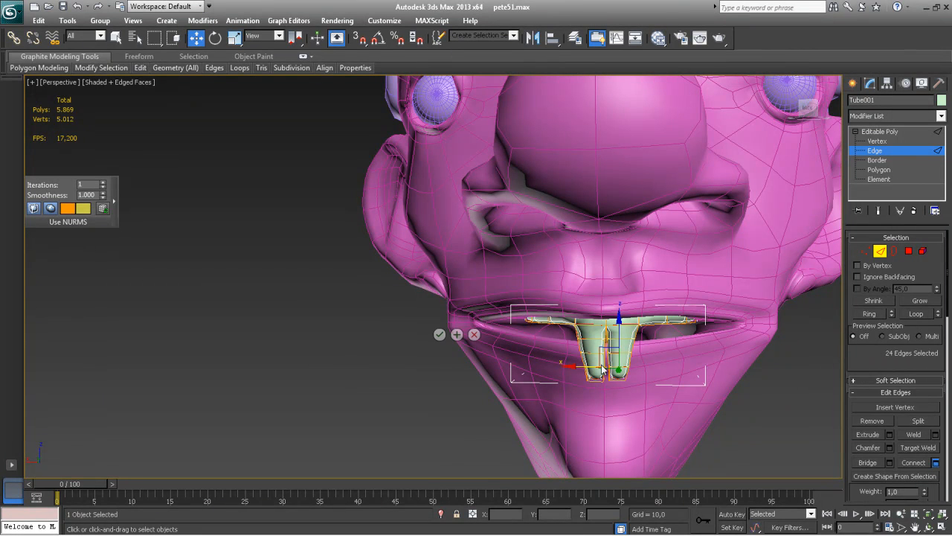
{"action": "left_click", "coordinate": [445, 284]}
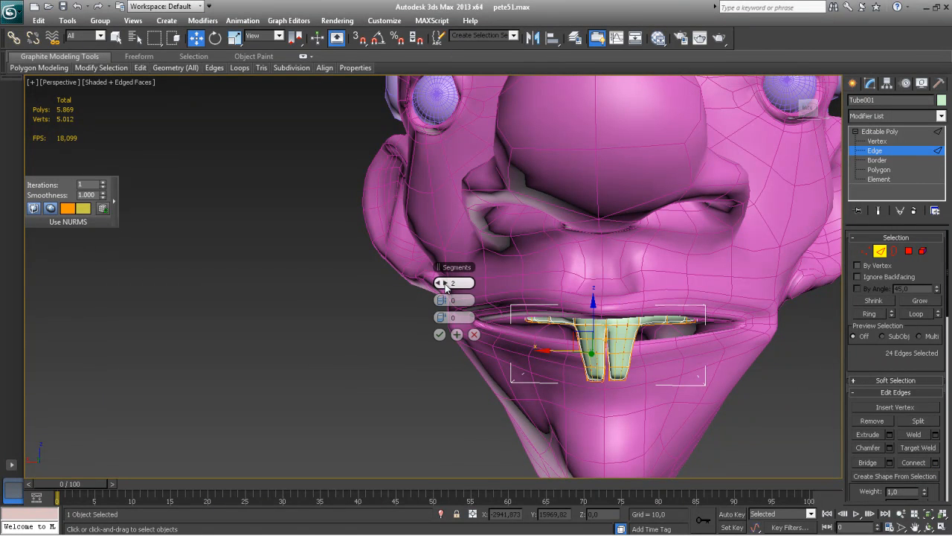
{"action": "left_click", "coordinate": [440, 334]}
{"action": "mouse_move", "coordinate": [666, 417]}
{"action": "middle_mouse_down", "text": "alt"}
{"action": "mouse_move", "coordinate": [729, 372]}
{"action": "mouse_move", "coordinate": [769, 385]}
{"action": "mouse_move", "coordinate": [714, 431]}
{"action": "mouse_move", "coordinate": [542, 404]}
{"action": "mouse_move", "coordinate": [617, 421]}
{"action": "mouse_move", "coordinate": [550, 404]}
{"action": "mouse_move", "coordinate": [673, 409]}
{"action": "middle_mouse_up", "text": "alt"}
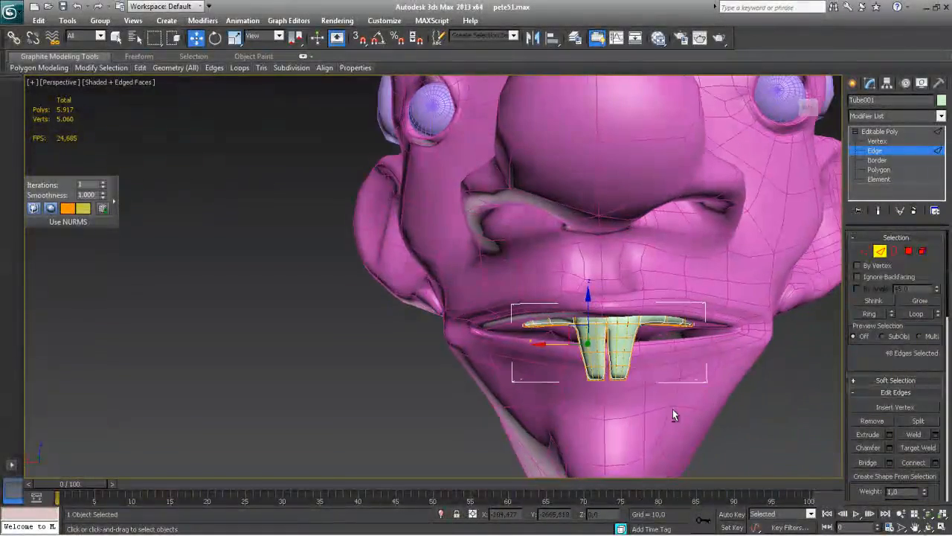
Step: Scale the facing inner vertices of both teeth along X, including the upper ones separately, to narrow the gap between the teeth
{"action": "left_click", "coordinate": [865, 251]}
{"action": "middle_click_drag", "start_coordinate": [625, 370], "coordinate": [636, 368], "text": "alt"}
{"action": "middle_click_drag", "start_coordinate": [363, 304], "coordinate": [355, 299]}
{"action": "key", "text": "ctrl+a"}
{"action": "key", "text": "z"}
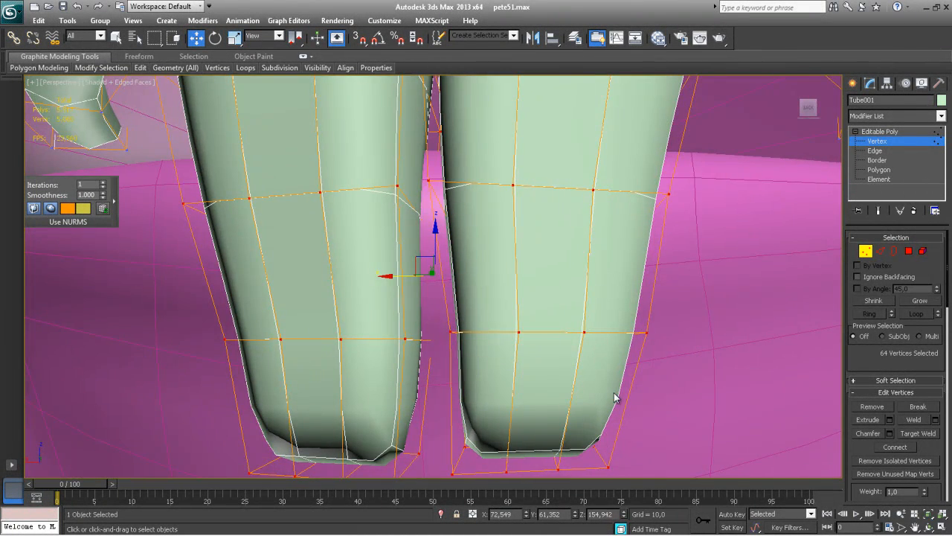
{"action": "middle_click_drag", "start_coordinate": [577, 355], "coordinate": [567, 378]}
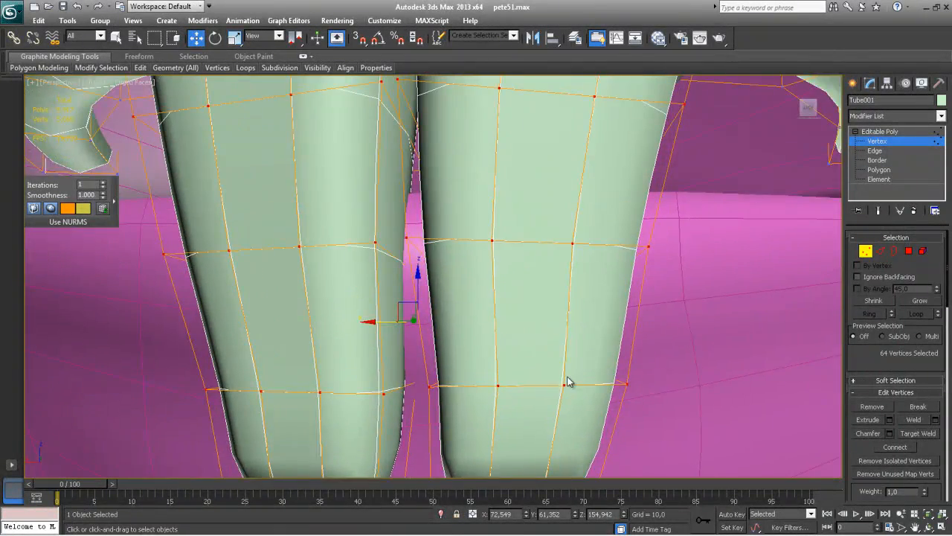
{"action": "scroll", "coordinate": [568, 381], "scroll_direction": "down", "scroll_amount": 5}
{"action": "middle_click_drag", "start_coordinate": [475, 307], "coordinate": [451, 256], "text": "alt"}
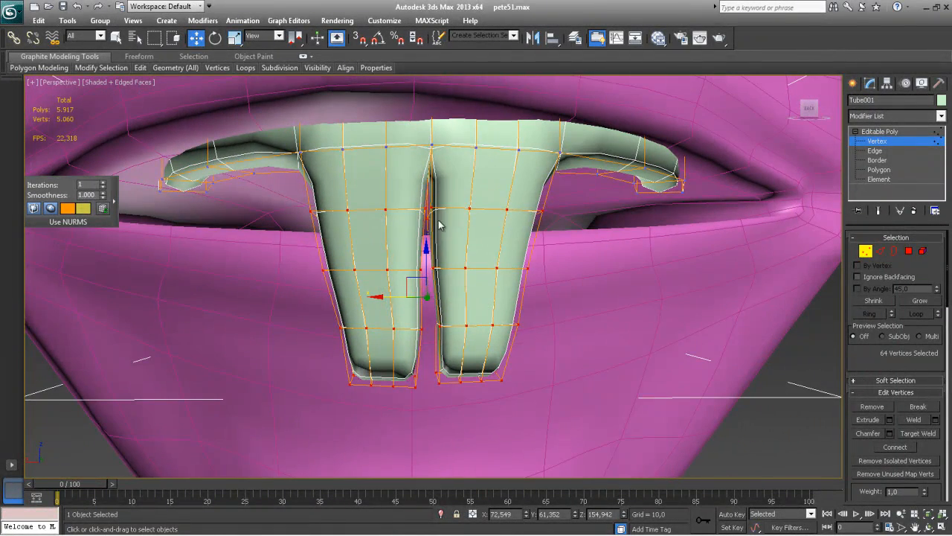
{"action": "left_click_drag", "start_coordinate": [449, 335], "coordinate": [447, 391]}
{"action": "key", "text": "r"}
{"action": "left_click_drag", "start_coordinate": [381, 307], "coordinate": [780, 307]}
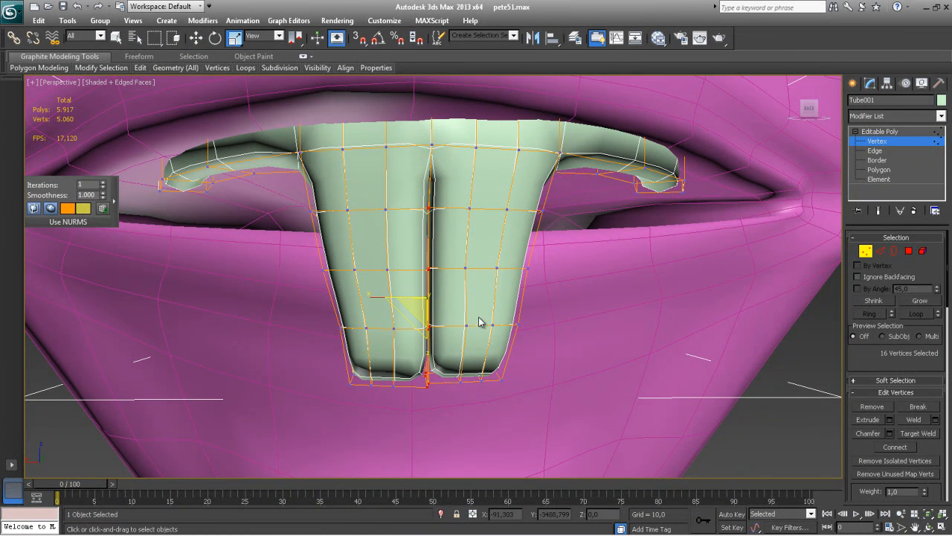
{"action": "left_click_drag", "start_coordinate": [378, 297], "coordinate": [692, 303]}
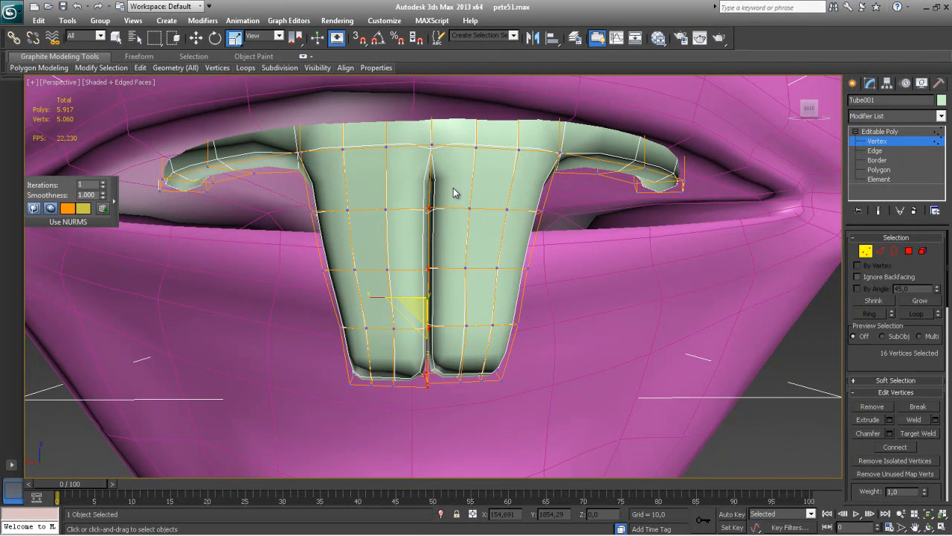
{"action": "left_click_drag", "start_coordinate": [446, 224], "coordinate": [447, 224]}
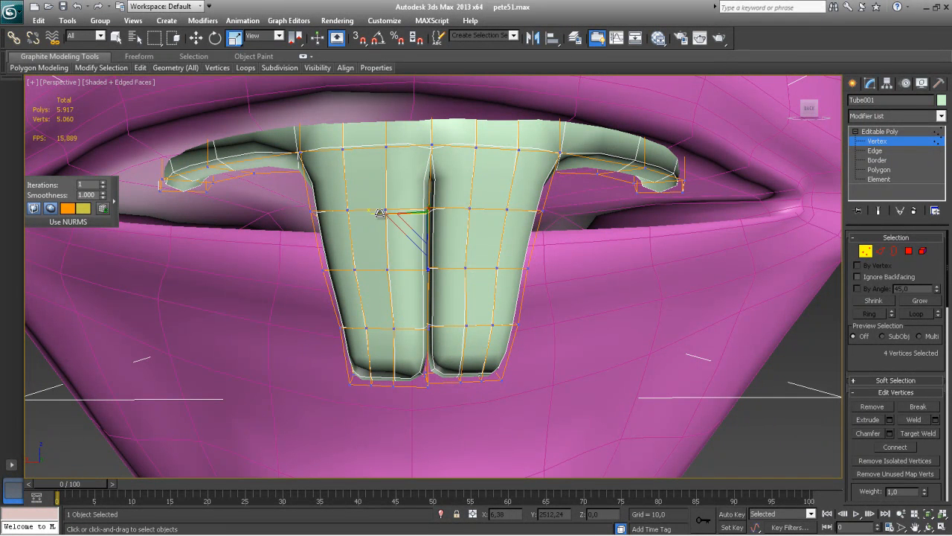
{"action": "left_click_drag", "start_coordinate": [557, 226], "coordinate": [603, 290]}
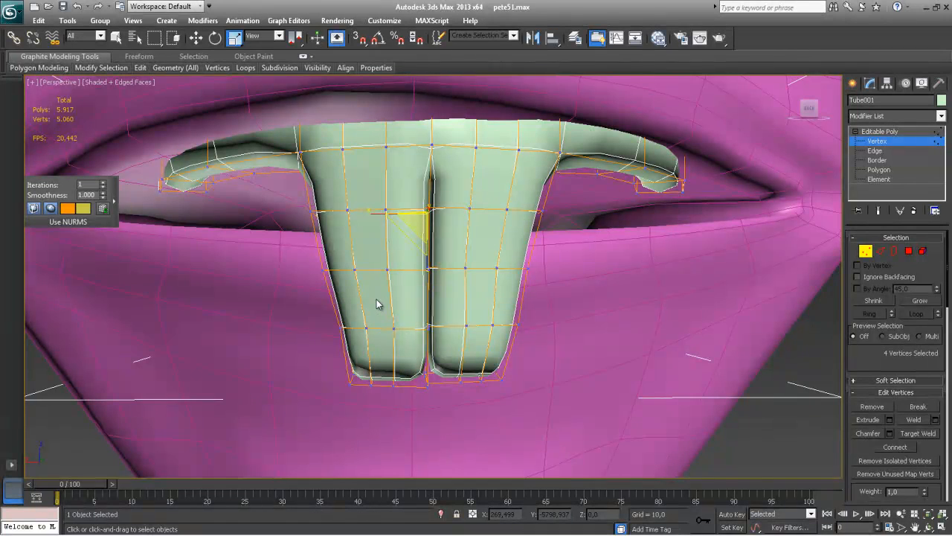
Step: Move the upper two rows of vertices in the left tooth's outer front column slightly inward along X
{"action": "left_click_drag", "start_coordinate": [370, 283], "coordinate": [373, 287]}
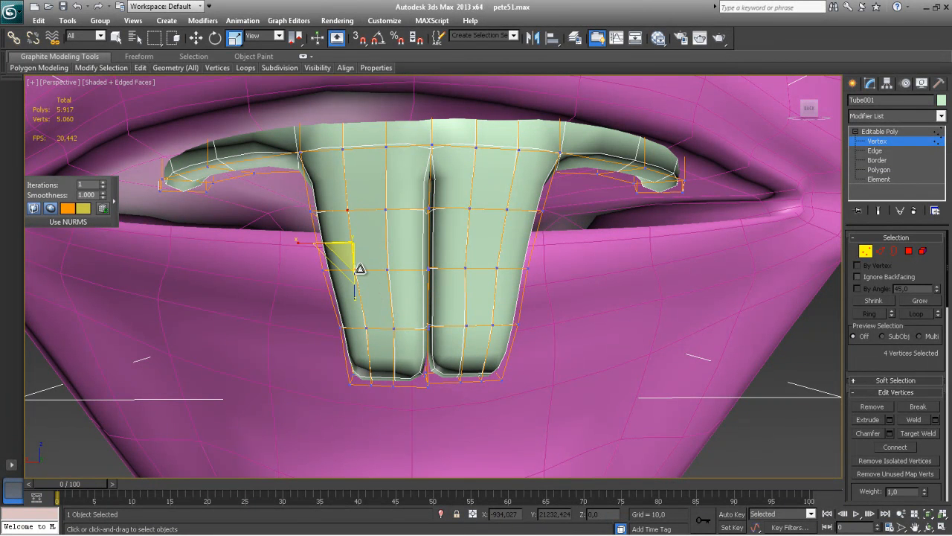
{"action": "key", "text": "w"}
{"action": "left_click_drag", "start_coordinate": [305, 243], "coordinate": [311, 244]}
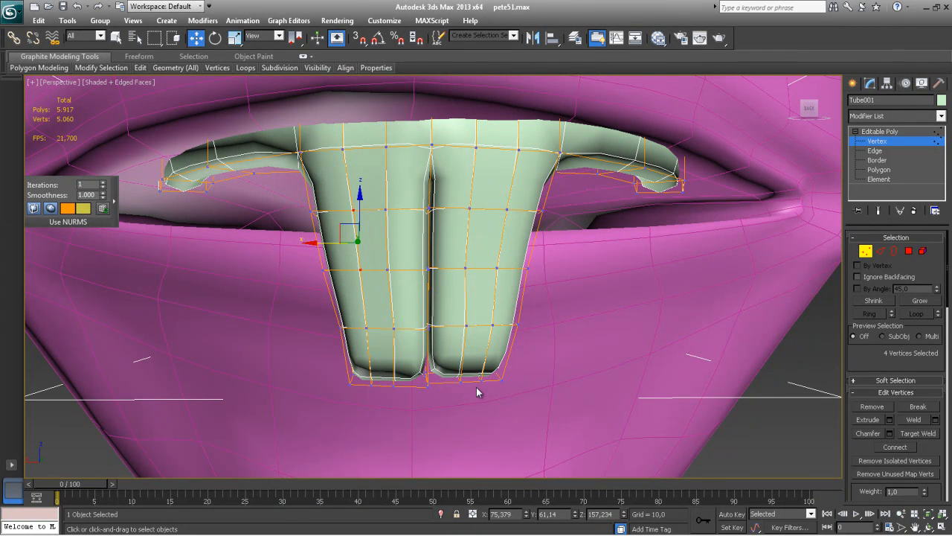
Step: Raise the outer bottom corner vertices of both teeth along Z to start rounding the tips
{"action": "left_click_drag", "start_coordinate": [361, 402], "coordinate": [361, 403]}
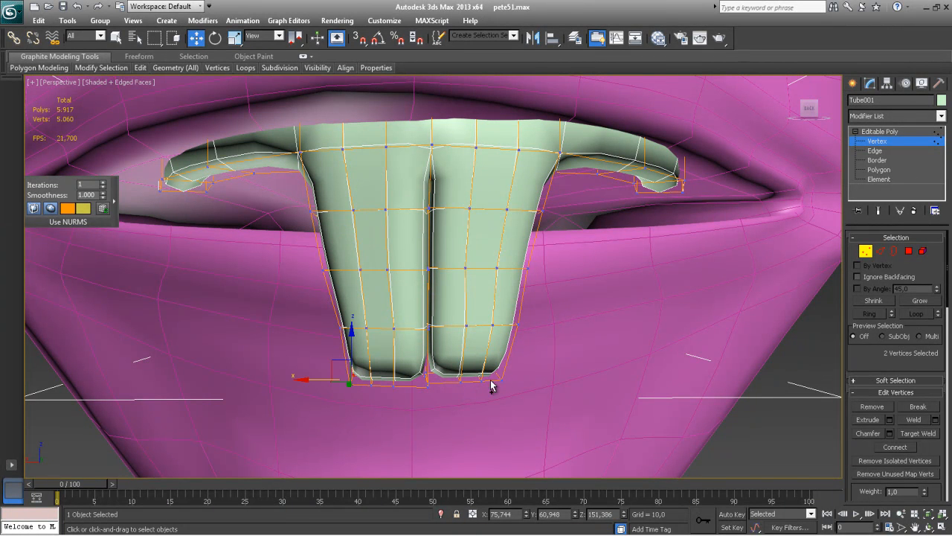
{"action": "middle_click_drag", "start_coordinate": [528, 384], "coordinate": [510, 376], "text": "alt"}
{"action": "left_click_drag", "start_coordinate": [498, 364], "coordinate": [517, 395], "text": "ctrl"}
{"action": "middle_click_drag", "start_coordinate": [516, 395], "coordinate": [529, 400], "text": "alt"}
{"action": "left_click_drag", "start_coordinate": [424, 331], "coordinate": [426, 304]}
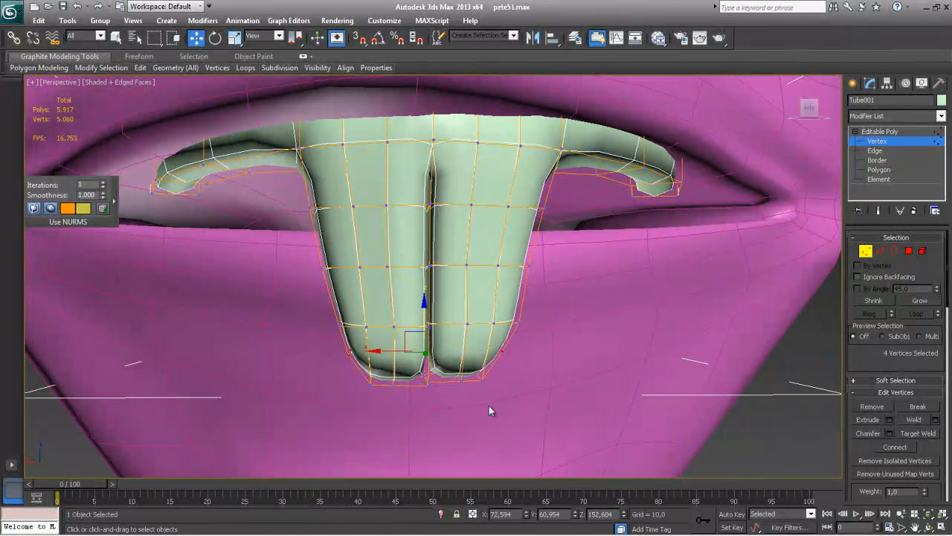
Step: Add the neighbouring bottom vertices and the outer vertices one row above on both teeth, and raise them all along Z
{"action": "middle_click_drag", "start_coordinate": [503, 400], "coordinate": [497, 392], "text": "alt"}
{"action": "left_click_drag", "start_coordinate": [515, 386], "coordinate": [480, 393], "text": "ctrl"}
{"action": "middle_click_drag", "start_coordinate": [318, 323], "coordinate": [335, 315], "text": "alt"}
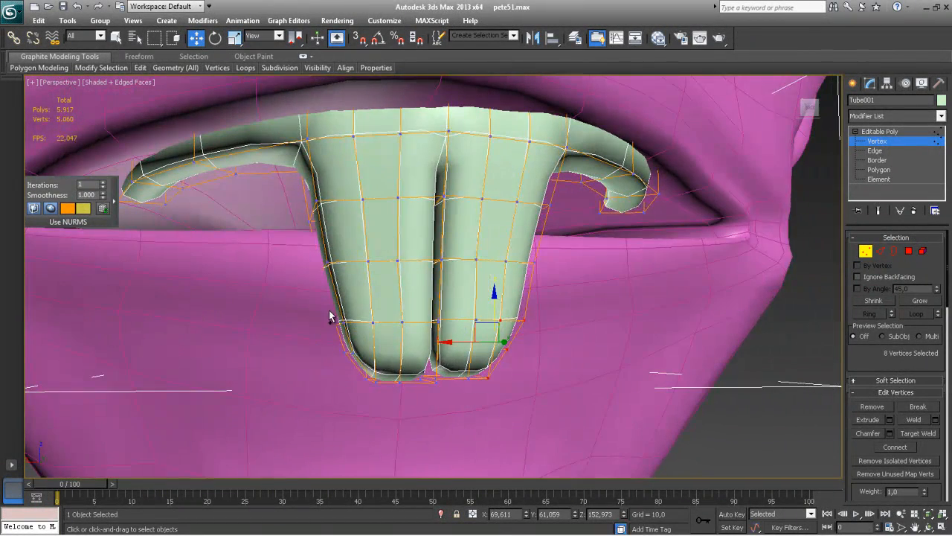
{"action": "left_click_drag", "start_coordinate": [382, 399], "coordinate": [382, 398], "text": "ctrl"}
{"action": "middle_click_drag", "start_coordinate": [382, 399], "coordinate": [425, 295], "text": "alt"}
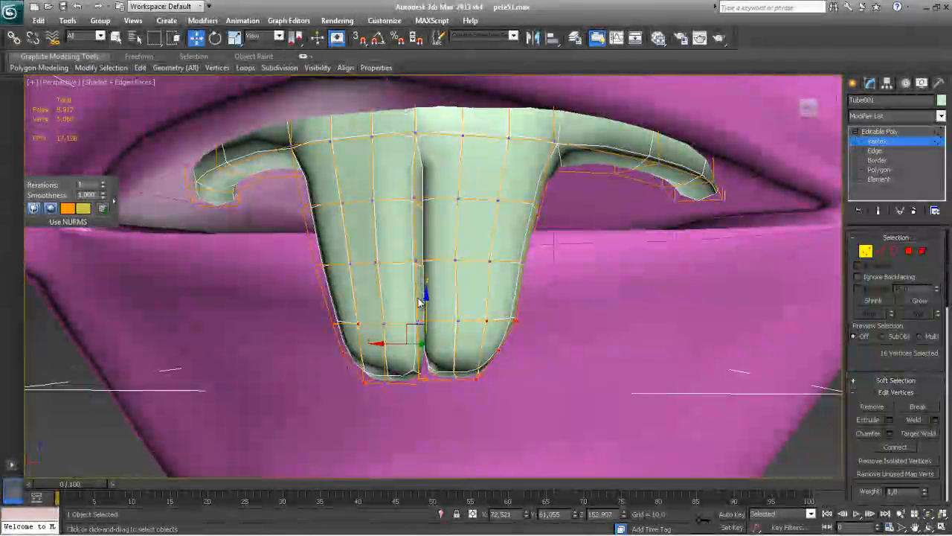
{"action": "left_click_drag", "start_coordinate": [423, 292], "coordinate": [422, 279]}
Step: Select the outer vertices in the row above the tips of both teeth and scale them to about 104% along X
{"action": "middle_click_drag", "start_coordinate": [341, 309], "coordinate": [372, 311], "text": "alt"}
{"action": "left_click_drag", "start_coordinate": [320, 295], "coordinate": [370, 322]}
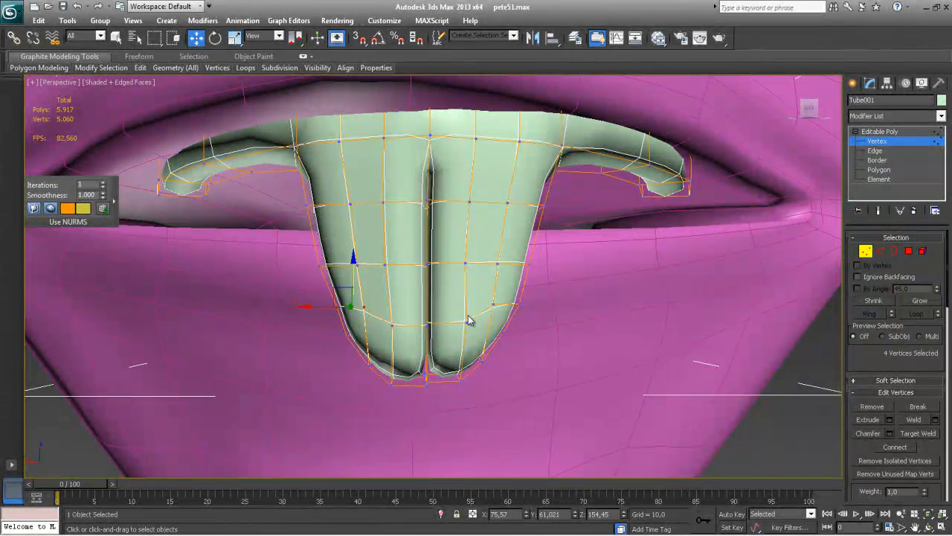
{"action": "key", "text": "r"}
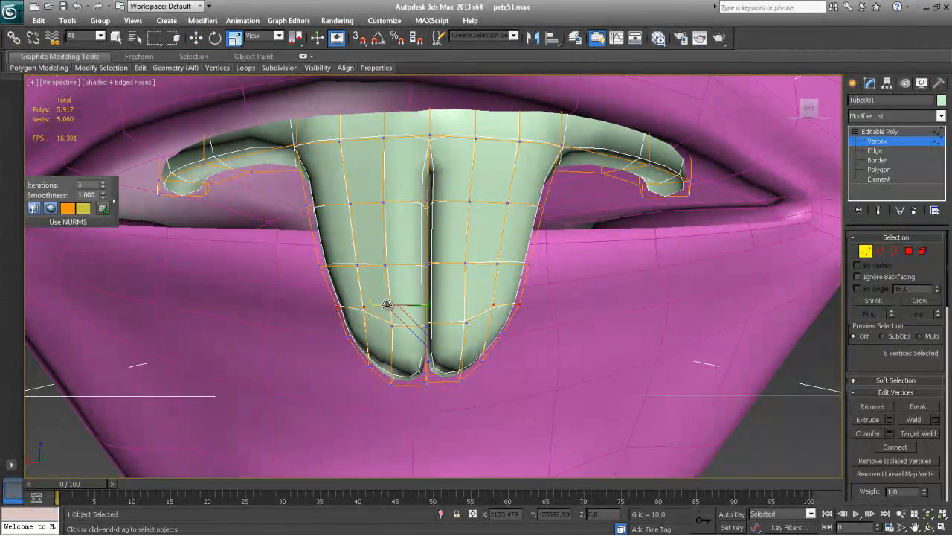
{"action": "left_click_drag", "start_coordinate": [376, 306], "coordinate": [378, 306]}
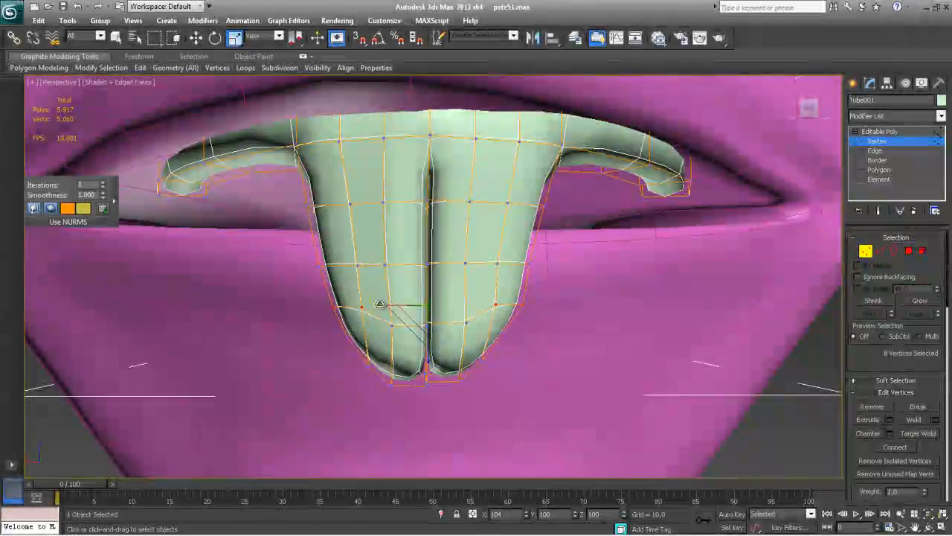
{"action": "mouse_move", "coordinate": [529, 404]}
{"action": "middle_mouse_down", "text": "alt"}
{"action": "mouse_move", "coordinate": [622, 408]}
{"action": "mouse_move", "coordinate": [487, 404]}
{"action": "mouse_move", "coordinate": [455, 415]}
{"action": "mouse_move", "coordinate": [523, 411]}
{"action": "middle_mouse_up", "text": "alt"}
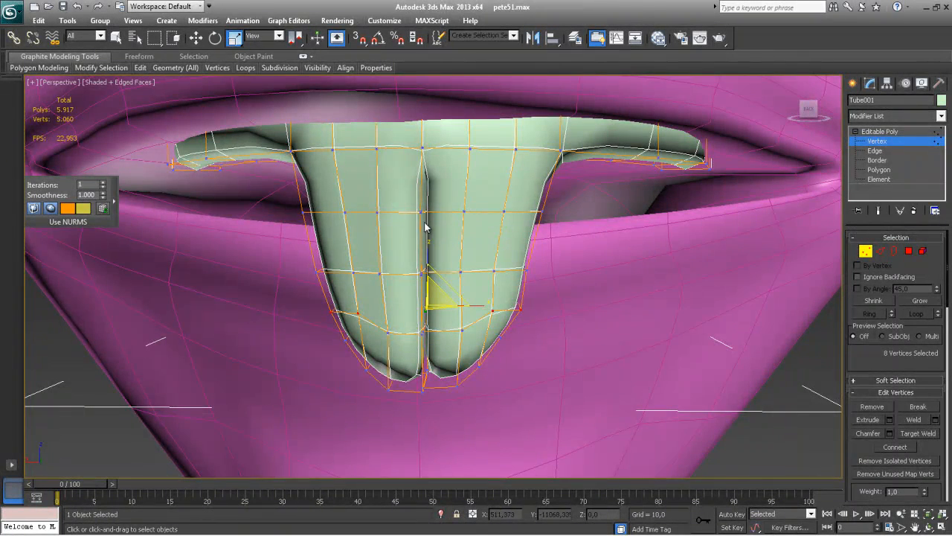
Step: Scale the middle front vertices of both teeth towards the central gap along X, first the upper row and then the row below
{"action": "middle_click_drag", "start_coordinate": [451, 261], "coordinate": [462, 234], "text": "alt"}
{"action": "left_click", "coordinate": [467, 210]}
{"action": "left_click", "coordinate": [381, 211], "text": "ctrl"}
{"action": "left_click_drag", "start_coordinate": [378, 210], "coordinate": [395, 210]}
{"action": "left_click", "coordinate": [382, 273]}
{"action": "left_click", "coordinate": [463, 271], "text": "ctrl"}
{"action": "left_click_drag", "start_coordinate": [373, 271], "coordinate": [408, 277]}
{"action": "middle_click_drag", "start_coordinate": [425, 323], "coordinate": [449, 334], "text": "alt"}
Step: Select the eight front vertices in the two middle rows of both teeth and move them slightly forward along Y
{"action": "left_click", "coordinate": [347, 210]}
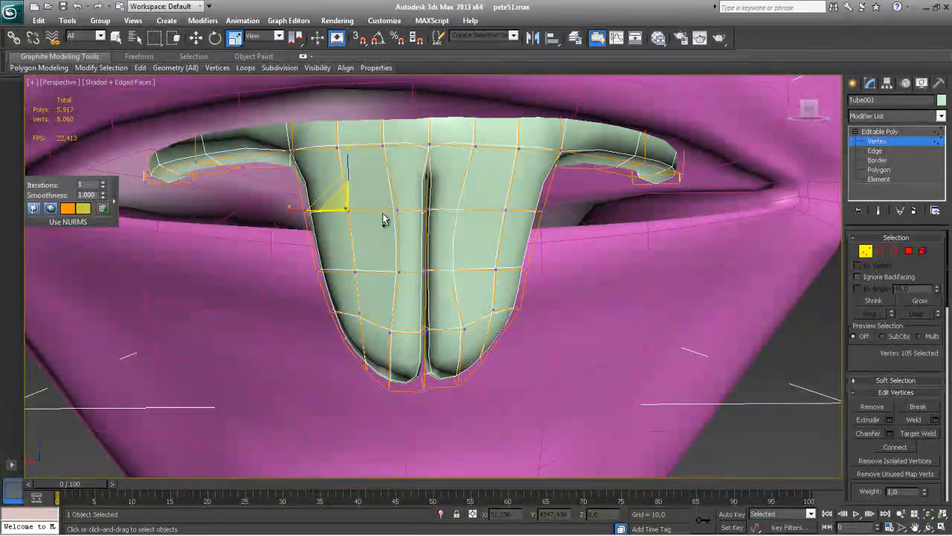
{"action": "left_click", "coordinate": [396, 210], "text": "ctrl"}
{"action": "left_click", "coordinate": [400, 272], "text": "ctrl"}
{"action": "left_click", "coordinate": [355, 272], "text": "ctrl"}
{"action": "left_click", "coordinate": [449, 271], "text": "ctrl"}
{"action": "left_click", "coordinate": [459, 211], "text": "ctrl"}
{"action": "left_click", "coordinate": [505, 212], "text": "ctrl"}
{"action": "left_click", "coordinate": [496, 270], "text": "ctrl"}
{"action": "middle_click_drag", "start_coordinate": [516, 307], "coordinate": [401, 307], "text": "alt"}
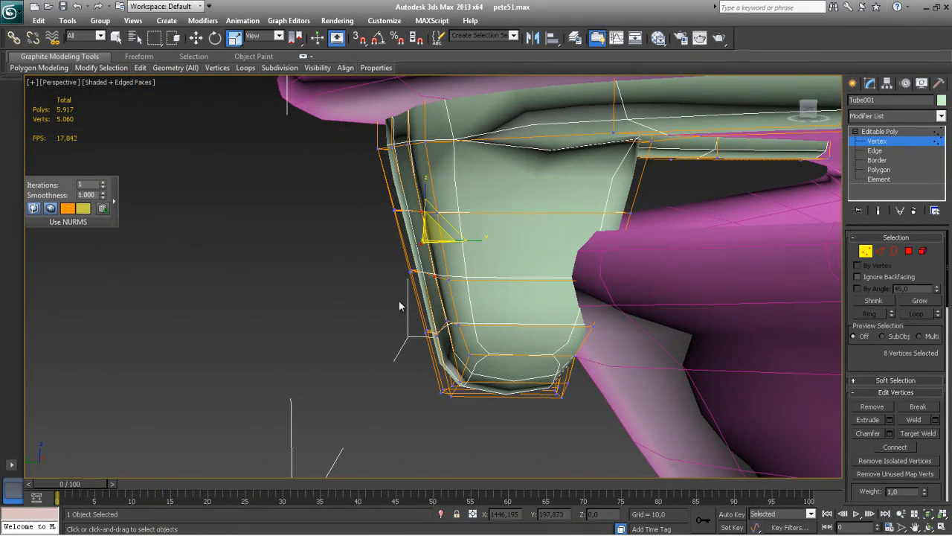
{"action": "key", "text": "w"}
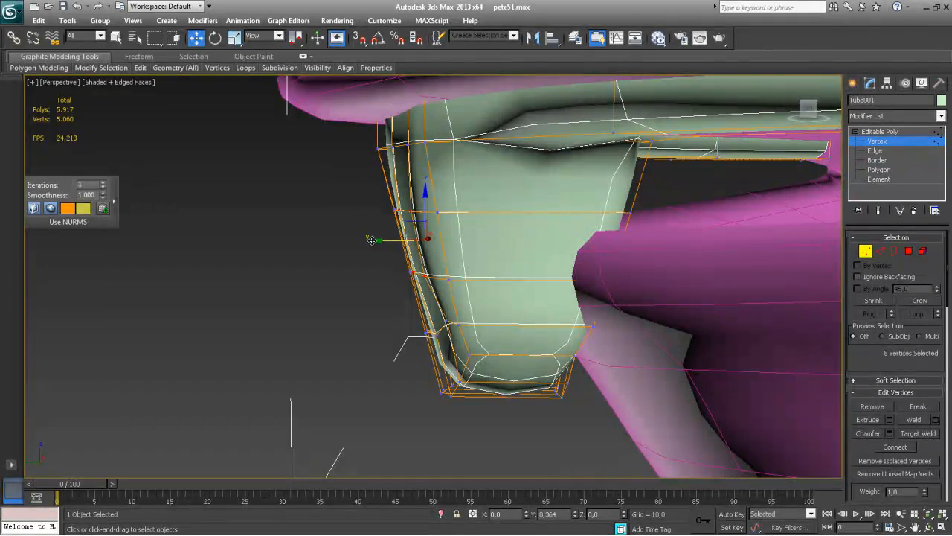
Step: Select the back vertices of both teeth and move them forward along Y to make the teeth thinner
{"action": "middle_click_drag", "start_coordinate": [429, 283], "coordinate": [511, 276], "text": "alt"}
{"action": "left_click", "coordinate": [498, 310]}
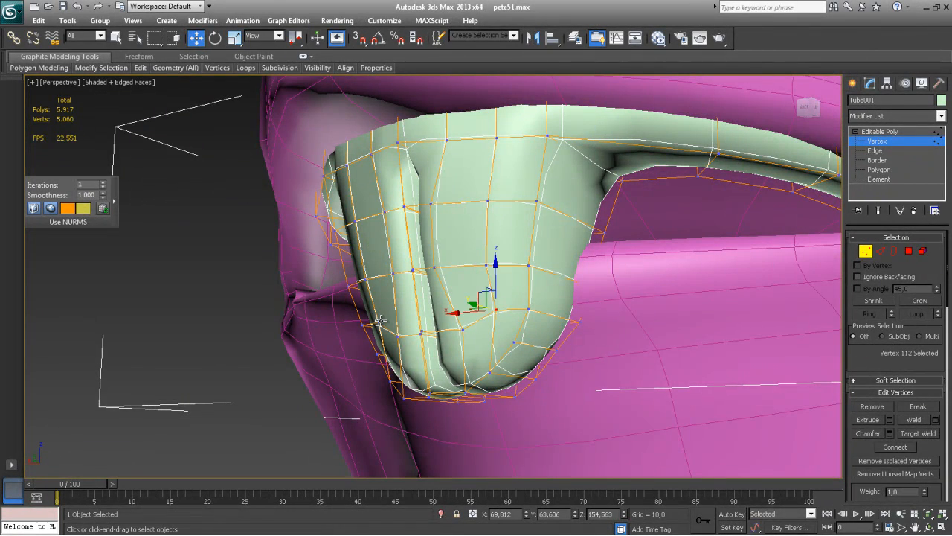
{"action": "left_click", "coordinate": [379, 320], "text": "ctrl"}
{"action": "mouse_move", "coordinate": [379, 320]}
{"action": "middle_mouse_down", "text": "alt"}
{"action": "mouse_move", "coordinate": [376, 334]}
{"action": "mouse_move", "coordinate": [379, 318]}
{"action": "mouse_move", "coordinate": [362, 317]}
{"action": "middle_mouse_up", "text": "alt"}
{"action": "left_click_drag", "start_coordinate": [636, 430], "coordinate": [637, 461]}
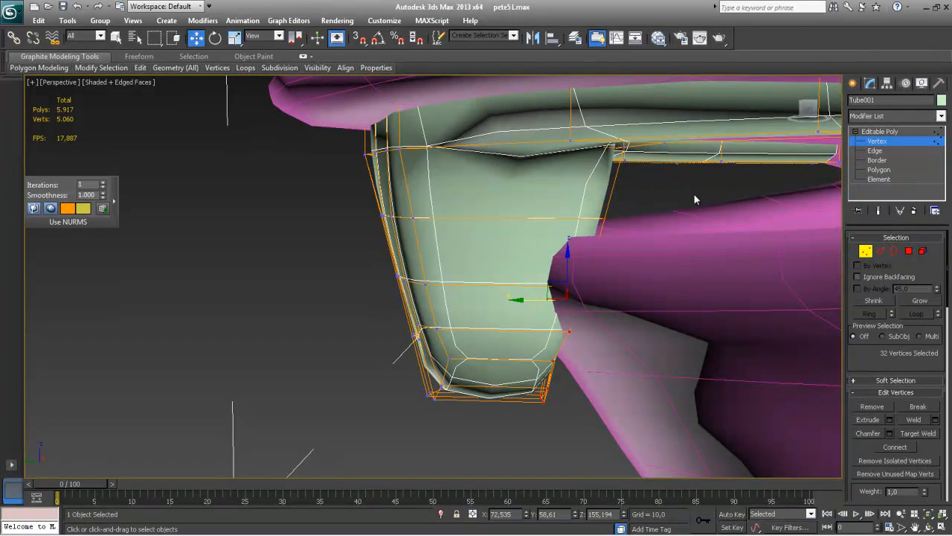
{"action": "left_click_drag", "start_coordinate": [519, 300], "coordinate": [436, 298]}
{"action": "middle_click_drag", "start_coordinate": [436, 303], "coordinate": [470, 362], "text": "alt"}
{"action": "left_click_drag", "start_coordinate": [434, 300], "coordinate": [441, 300]}
{"action": "mouse_move", "coordinate": [616, 333]}
{"action": "middle_mouse_down", "text": "alt"}
{"action": "mouse_move", "coordinate": [603, 340]}
{"action": "mouse_move", "coordinate": [613, 333]}
{"action": "middle_mouse_up", "text": "alt"}
{"action": "left_click_drag", "start_coordinate": [474, 178], "coordinate": [474, 177]}
{"action": "left_click_drag", "start_coordinate": [455, 239], "coordinate": [440, 239]}
Step: Select a pair of vertices near the tooth tips and move them back about 0.53 along Y
{"action": "middle_click_drag", "start_coordinate": [480, 334], "coordinate": [489, 353], "text": "alt"}
{"action": "left_click", "coordinate": [499, 359]}
{"action": "left_click", "coordinate": [452, 333], "text": "ctrl"}
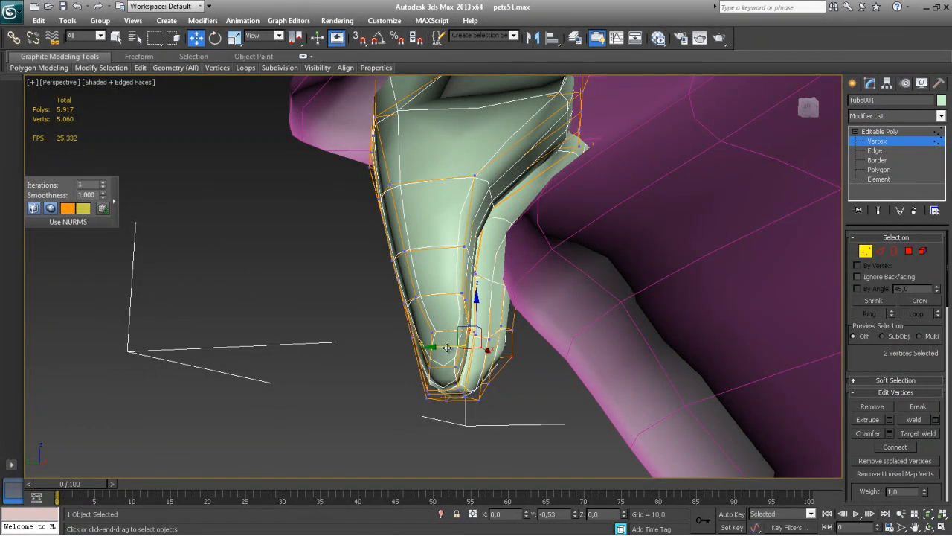
{"action": "middle_click_drag", "start_coordinate": [476, 342], "coordinate": [586, 339], "text": "alt"}
Step: Select the vertices of both side arms of the tooth ring and raise them slightly along Z
{"action": "scroll", "coordinate": [582, 365], "scroll_direction": "down", "scroll_amount": 10}
{"action": "left_click_drag", "start_coordinate": [562, 217], "coordinate": [479, 279]}
{"action": "middle_click_drag", "start_coordinate": [478, 279], "coordinate": [551, 275], "text": "alt"}
{"action": "left_click_drag", "start_coordinate": [428, 286], "coordinate": [430, 280], "text": "ctrl"}
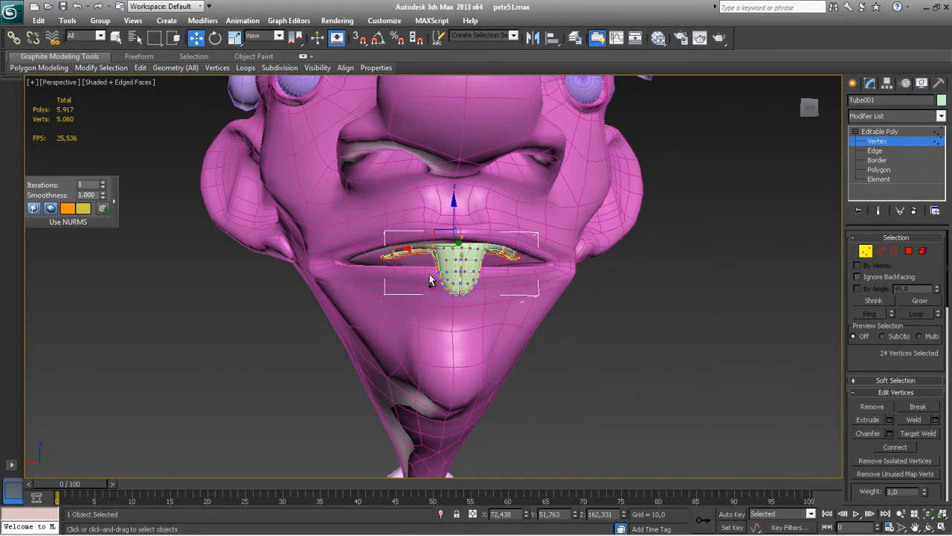
{"action": "left_click_drag", "start_coordinate": [453, 202], "coordinate": [453, 197]}
{"action": "mouse_move", "coordinate": [497, 292]}
{"action": "middle_mouse_down", "text": "alt"}
{"action": "mouse_move", "coordinate": [372, 293]}
{"action": "mouse_move", "coordinate": [379, 312]}
{"action": "mouse_move", "coordinate": [473, 315]}
{"action": "mouse_move", "coordinate": [548, 255]}
{"action": "mouse_move", "coordinate": [463, 266]}
{"action": "mouse_move", "coordinate": [443, 215]}
{"action": "mouse_move", "coordinate": [529, 302]}
{"action": "mouse_move", "coordinate": [538, 294]}
{"action": "mouse_move", "coordinate": [465, 313]}
{"action": "mouse_move", "coordinate": [489, 277]}
{"action": "middle_mouse_up", "text": "alt"}
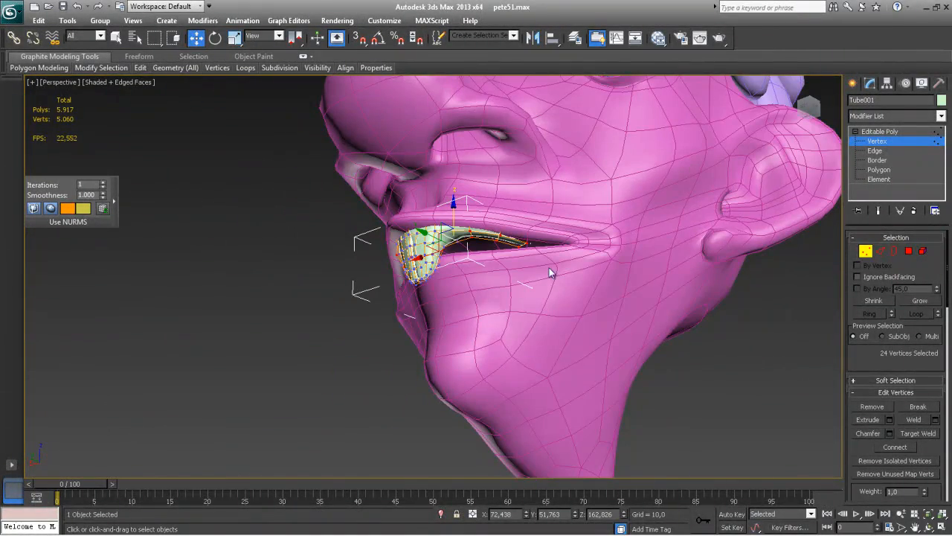
Step: Select the six polygons along the underside of both side arms of the tooth ring
{"action": "key", "text": "4"}
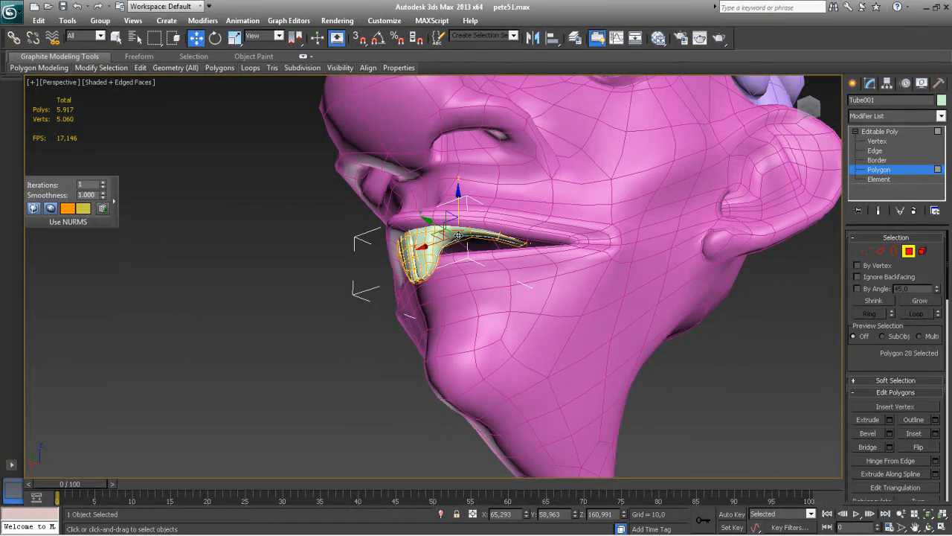
{"action": "left_click", "coordinate": [512, 240], "text": "ctrl"}
{"action": "middle_click_drag", "start_coordinate": [430, 233], "coordinate": [543, 240], "text": "alt"}
{"action": "left_click", "coordinate": [408, 213], "text": "ctrl"}
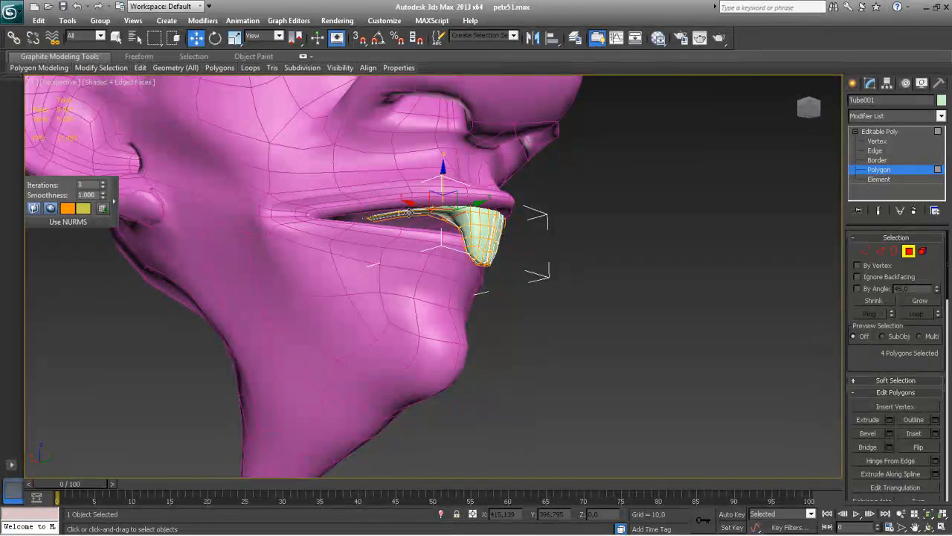
Step: Try to extrude the six selected polygons on the side arms
{"action": "left_click", "coordinate": [867, 419]}
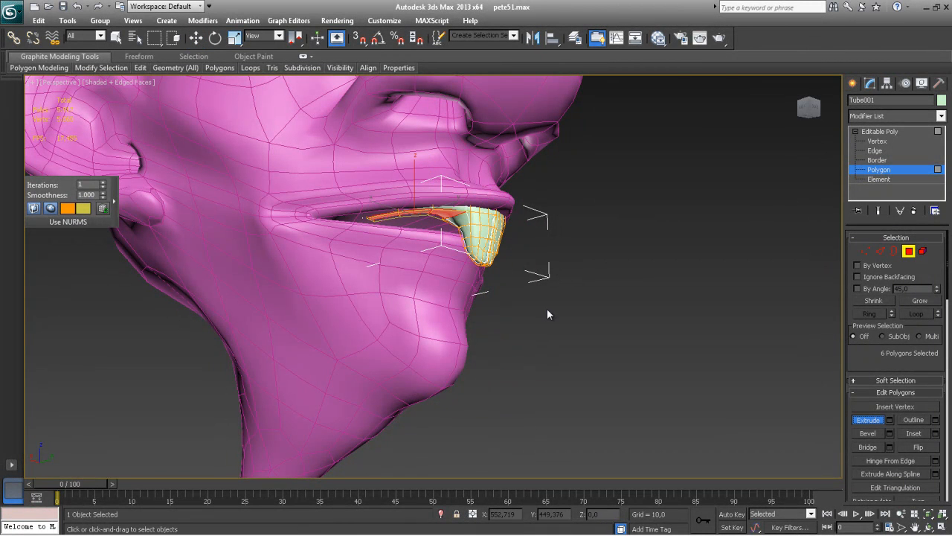
{"action": "left_click_drag", "start_coordinate": [419, 244], "coordinate": [429, 177]}
{"action": "middle_click_drag", "start_coordinate": [433, 142], "coordinate": [392, 201], "text": "alt"}
{"action": "middle_click_drag", "start_coordinate": [493, 208], "coordinate": [497, 215], "text": "alt"}
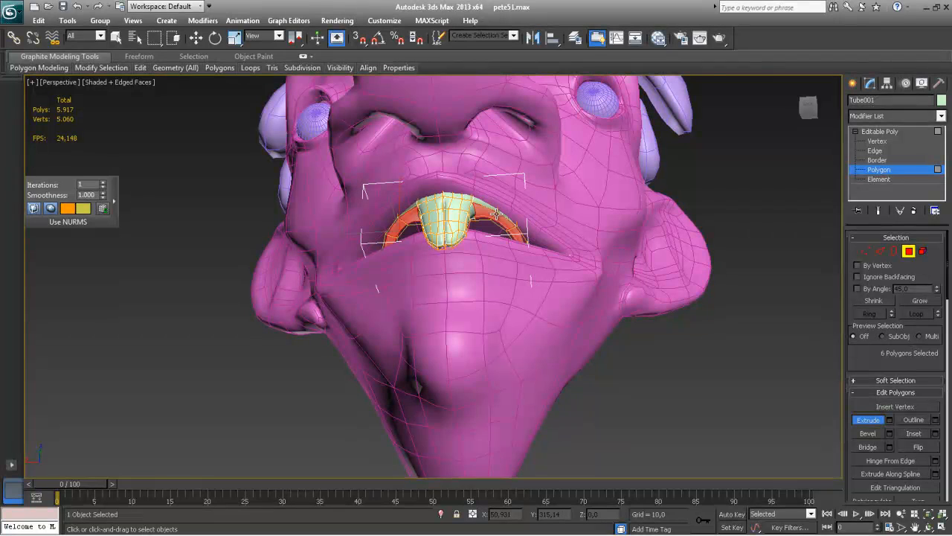
Step: Bevel the six selected underside polygons of the side arms, finish polygon editing and deselect the teeth
{"action": "left_click", "coordinate": [867, 433]}
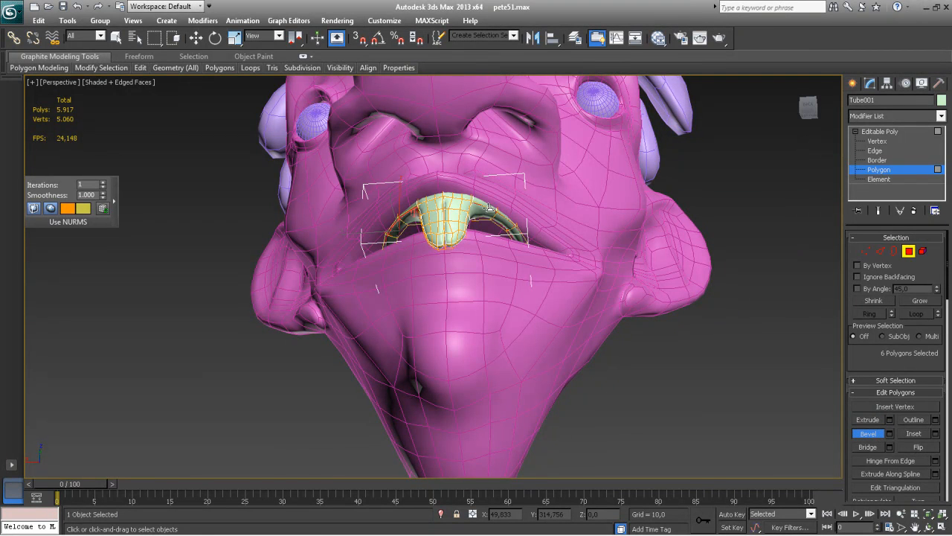
{"action": "left_click_drag", "start_coordinate": [489, 208], "coordinate": [505, 180]}
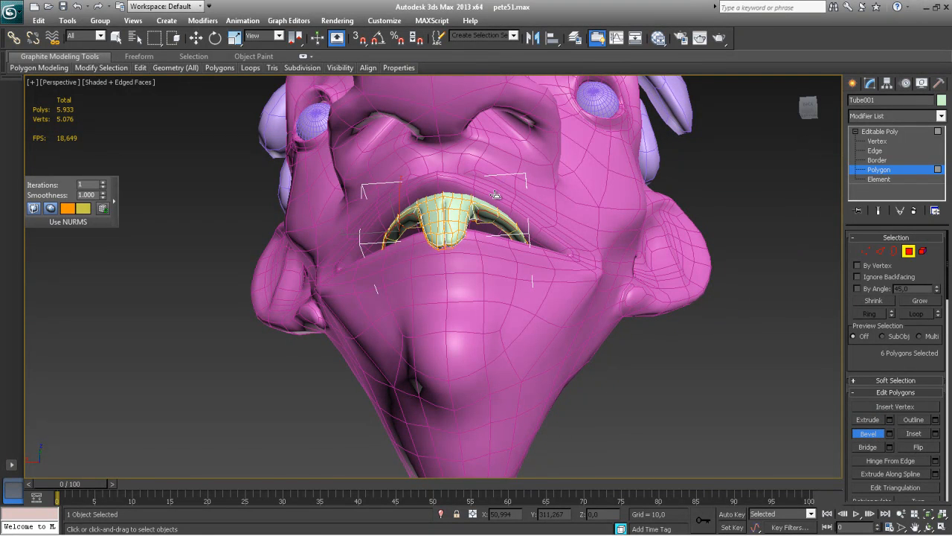
{"action": "middle_click_drag", "start_coordinate": [503, 204], "coordinate": [508, 136], "text": "alt"}
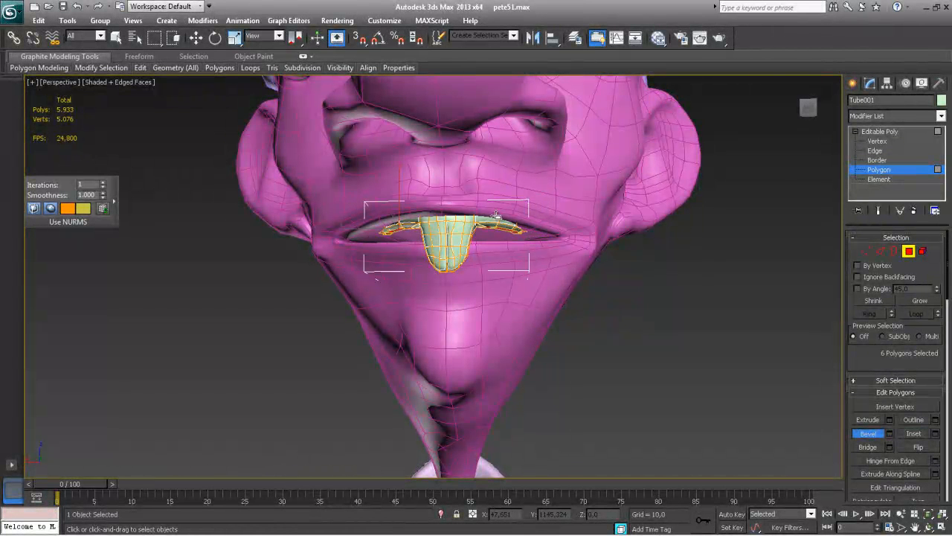
{"action": "middle_click_drag", "start_coordinate": [498, 234], "coordinate": [487, 212], "text": "alt"}
{"action": "left_click_drag", "start_coordinate": [485, 213], "coordinate": [491, 159]}
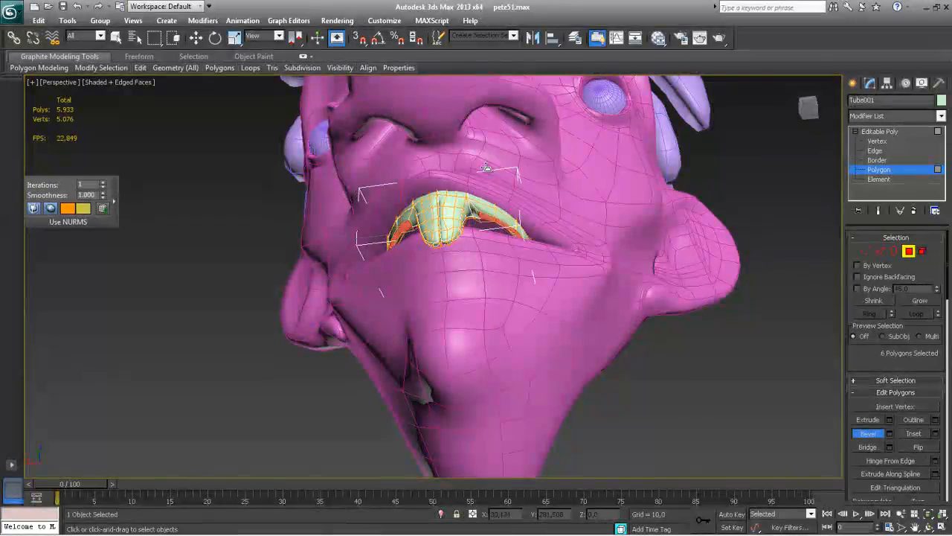
{"action": "middle_click_drag", "start_coordinate": [471, 197], "coordinate": [558, 235], "text": "alt"}
{"action": "middle_click_drag", "start_coordinate": [486, 303], "coordinate": [539, 312], "text": "alt"}
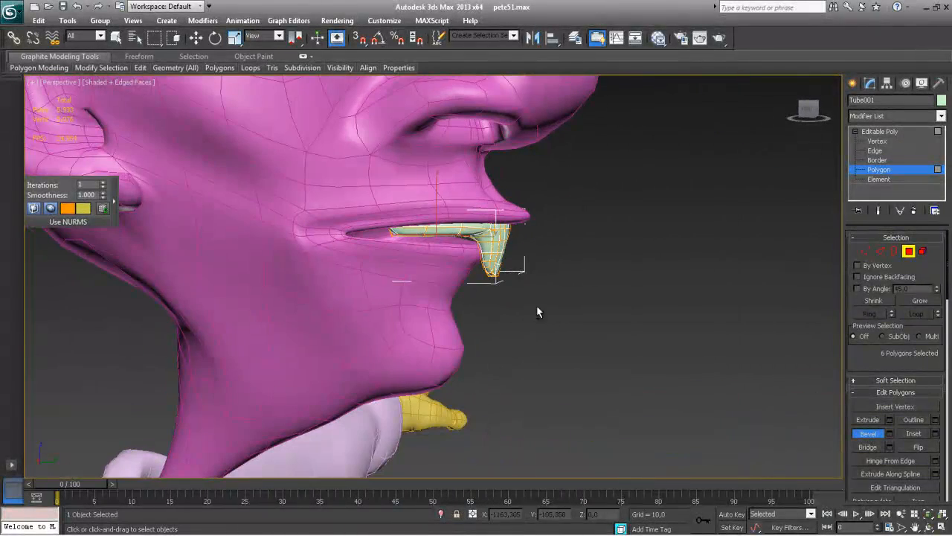
{"action": "middle_click_drag", "start_coordinate": [642, 257], "coordinate": [481, 324], "text": "alt"}
{"action": "left_click", "coordinate": [879, 132]}
{"action": "left_click", "coordinate": [655, 265]}
Step: Create a flat box in front of the character, about 34.7 long and 17.8 wide
{"action": "middle_click_drag", "start_coordinate": [656, 265], "coordinate": [669, 249], "text": "alt"}
{"action": "middle_click_drag", "start_coordinate": [639, 283], "coordinate": [599, 385], "text": "alt"}
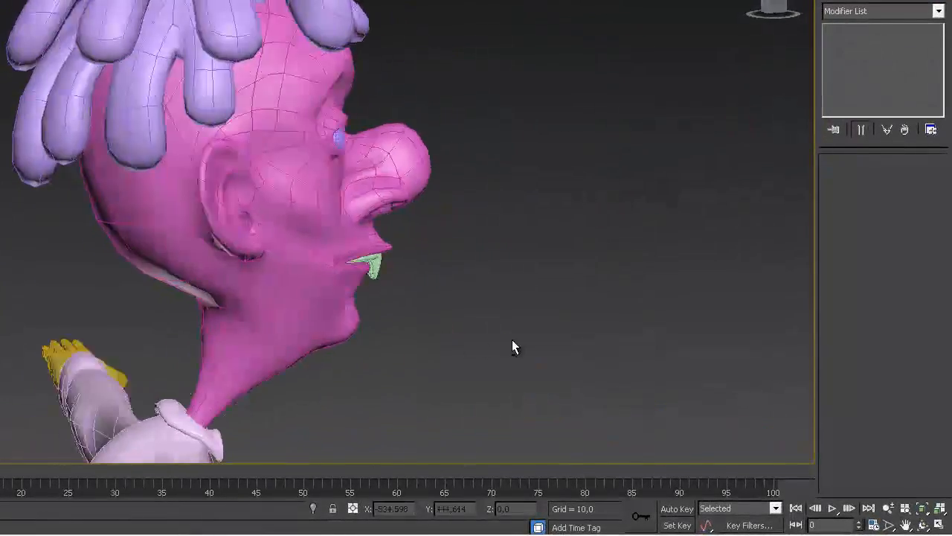
{"action": "middle_click_drag", "start_coordinate": [512, 347], "coordinate": [476, 342], "text": "alt"}
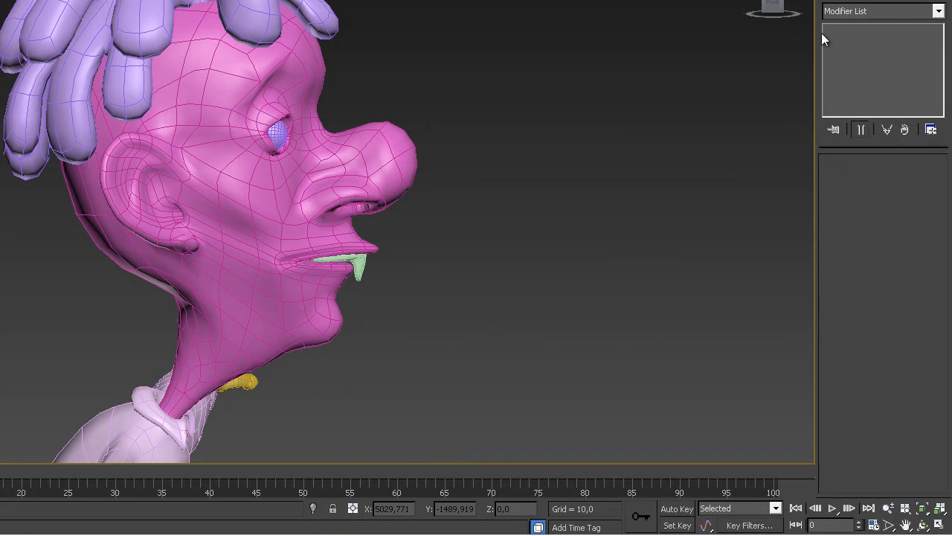
{"action": "left_click", "coordinate": [830, 1]}
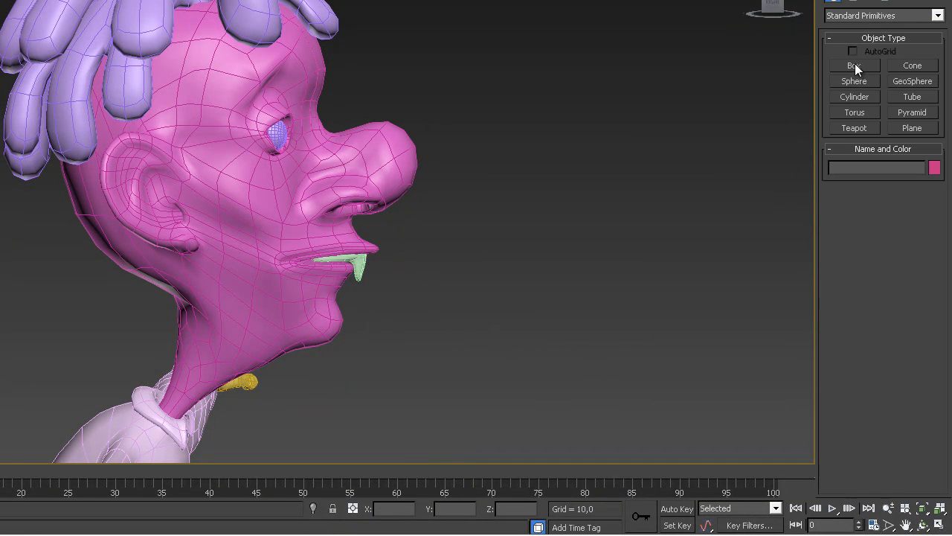
{"action": "left_click", "coordinate": [854, 65]}
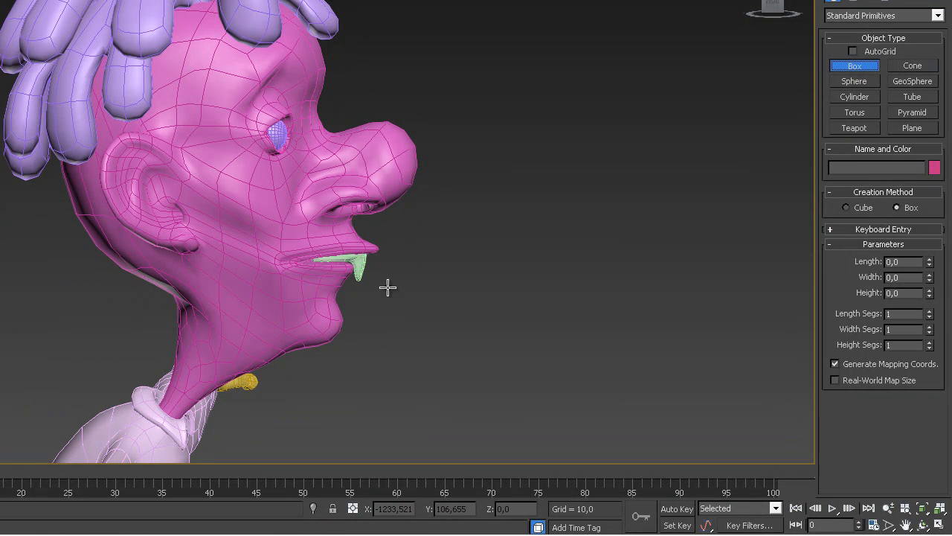
{"action": "middle_click_drag", "start_coordinate": [353, 333], "coordinate": [304, 326], "text": "alt"}
{"action": "left_click_drag", "start_coordinate": [343, 333], "coordinate": [404, 353]}
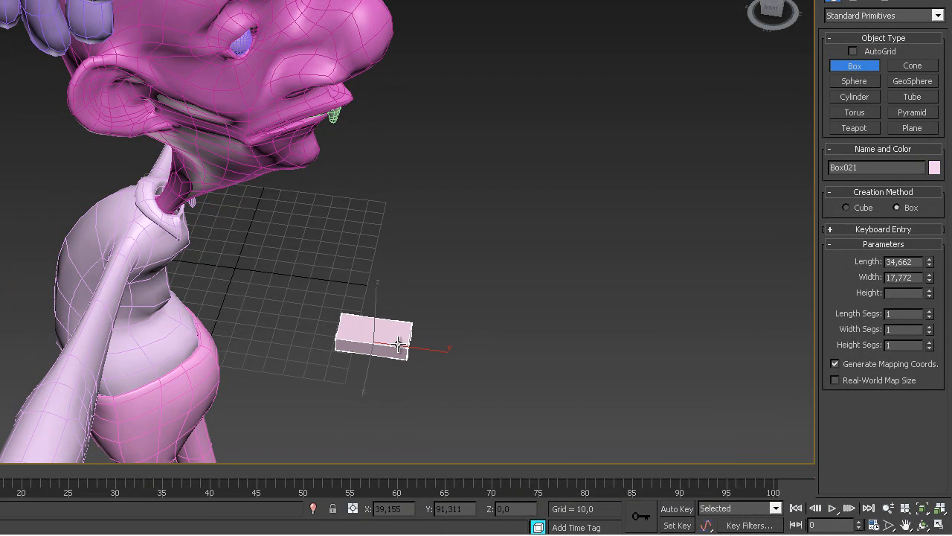
{"action": "left_click", "coordinate": [393, 340]}
{"action": "right_click", "coordinate": [389, 335]}
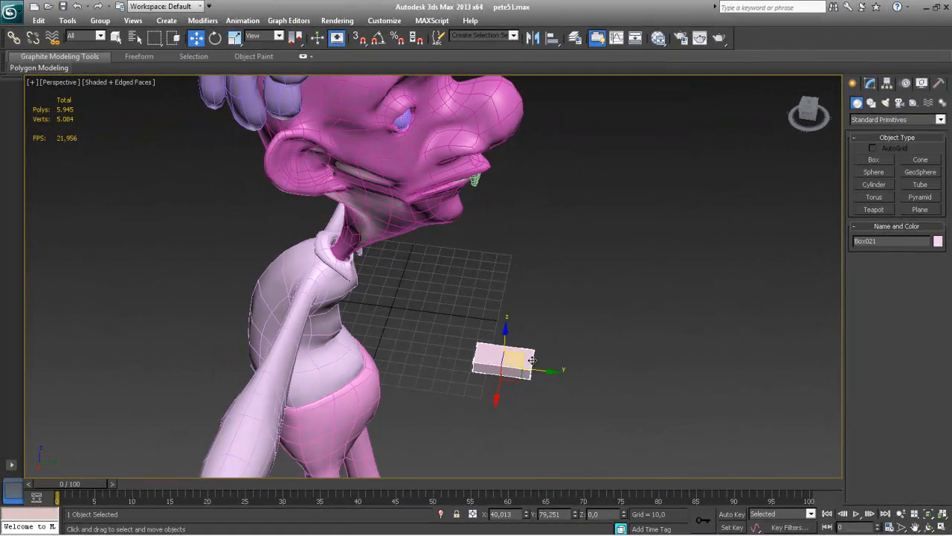
Step: Convert the new box to an Editable Poly and raise it along Z to about 98.7
{"action": "right_click", "coordinate": [411, 339]}
{"action": "mouse_move", "coordinate": [558, 467]}
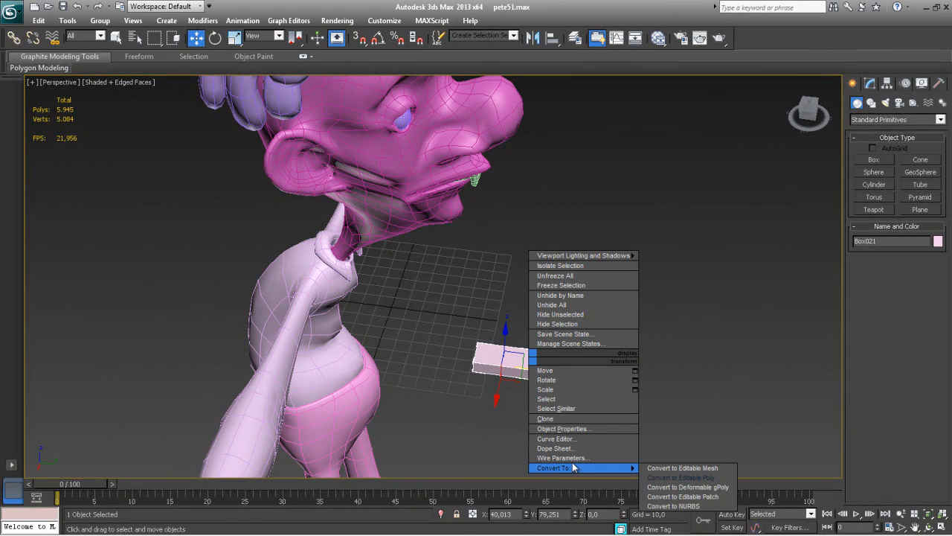
{"action": "left_click", "coordinate": [679, 476]}
{"action": "left_click_drag", "start_coordinate": [506, 339], "coordinate": [506, 203]}
{"action": "middle_click_drag", "start_coordinate": [506, 203], "coordinate": [465, 235], "text": "alt"}
{"action": "middle_click_drag", "start_coordinate": [422, 233], "coordinate": [383, 265], "text": "alt"}
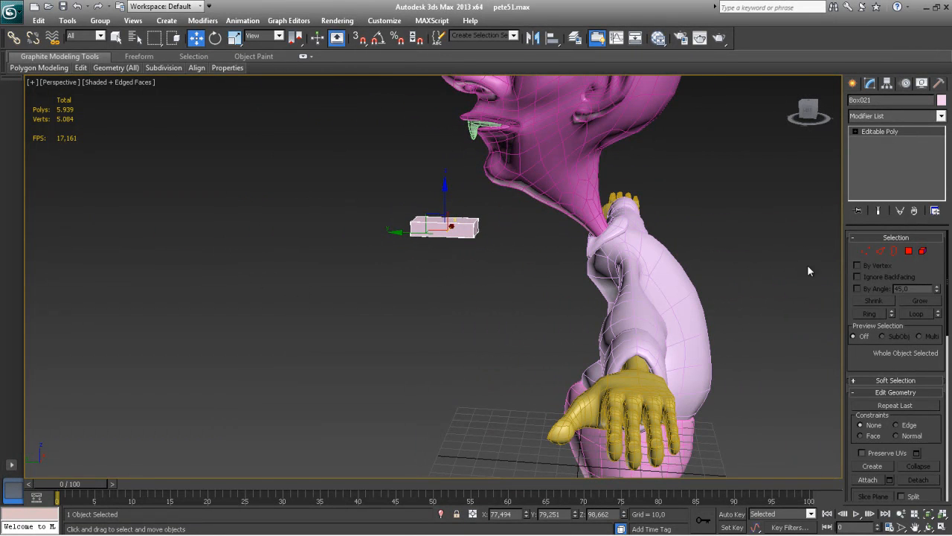
Step: Select the box's four lengthwise edges and connect them with 2 segments
{"action": "left_click", "coordinate": [914, 253]}
{"action": "middle_click_drag", "start_coordinate": [536, 244], "coordinate": [837, 240], "text": "alt"}
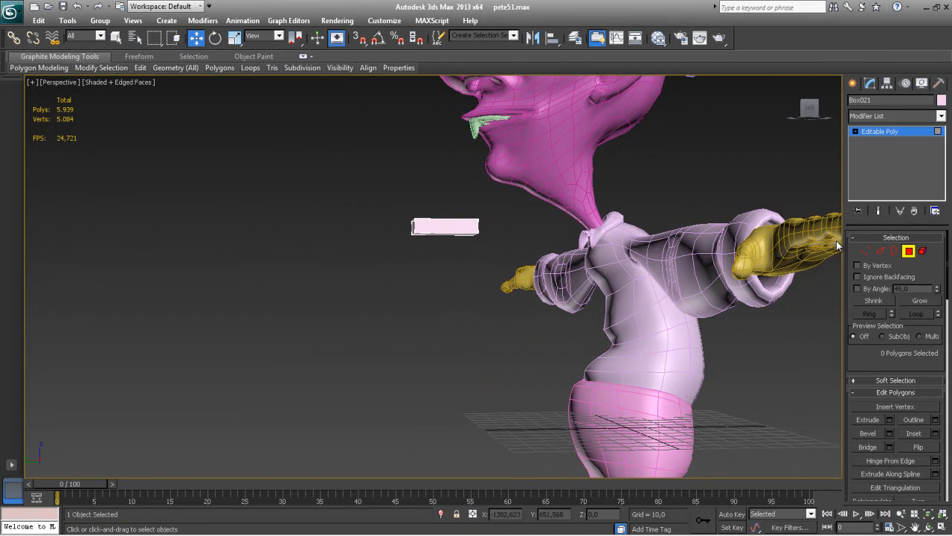
{"action": "left_click", "coordinate": [880, 251]}
{"action": "middle_click_drag", "start_coordinate": [573, 305], "coordinate": [468, 289], "text": "alt"}
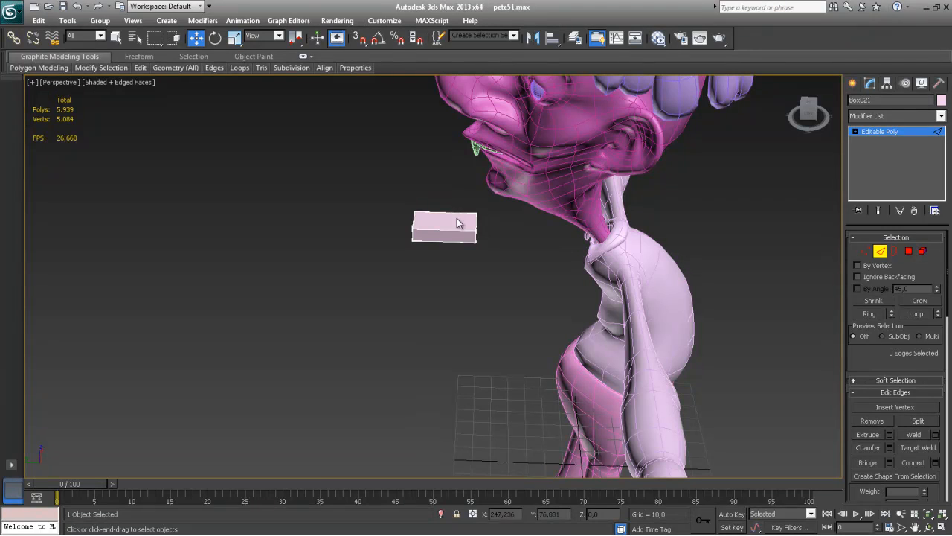
{"action": "left_click_drag", "start_coordinate": [441, 211], "coordinate": [449, 250]}
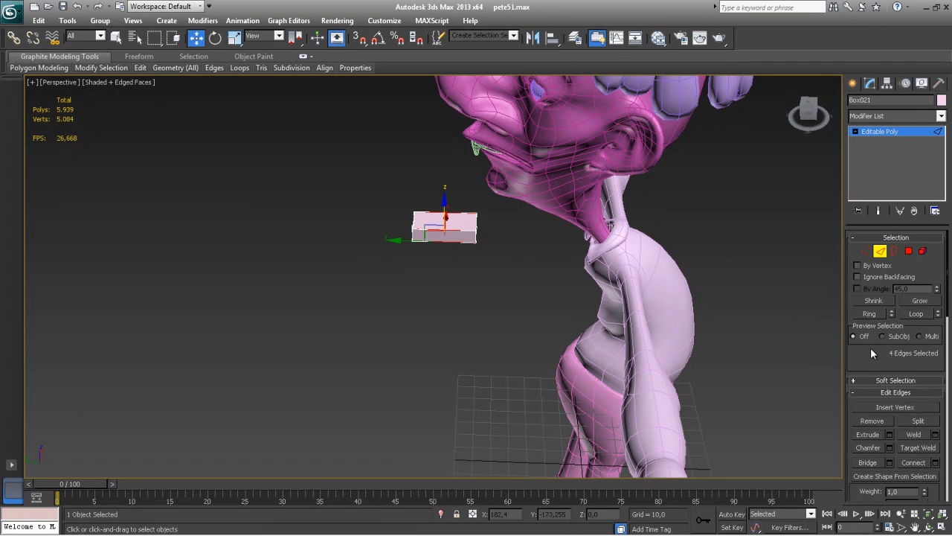
{"action": "left_click", "coordinate": [936, 462]}
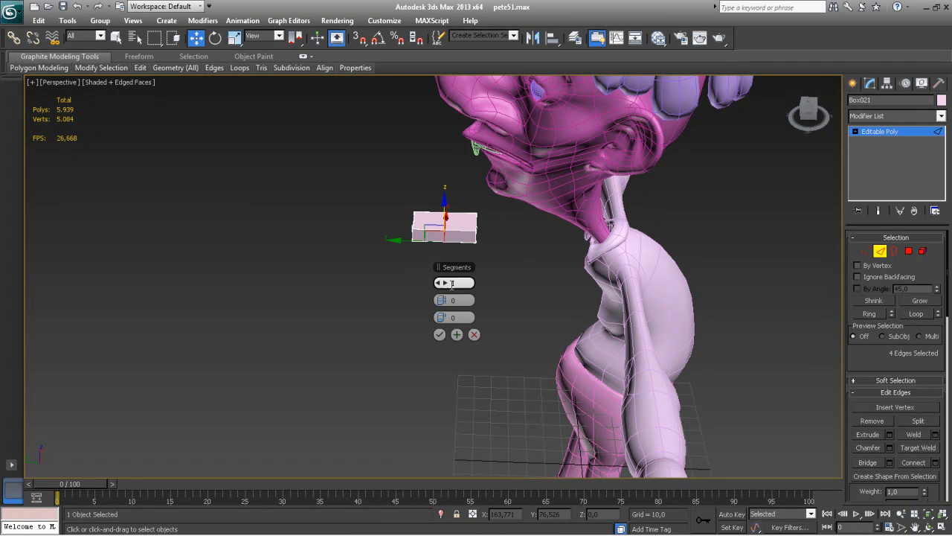
{"action": "left_click_drag", "start_coordinate": [445, 284], "coordinate": [419, 283]}
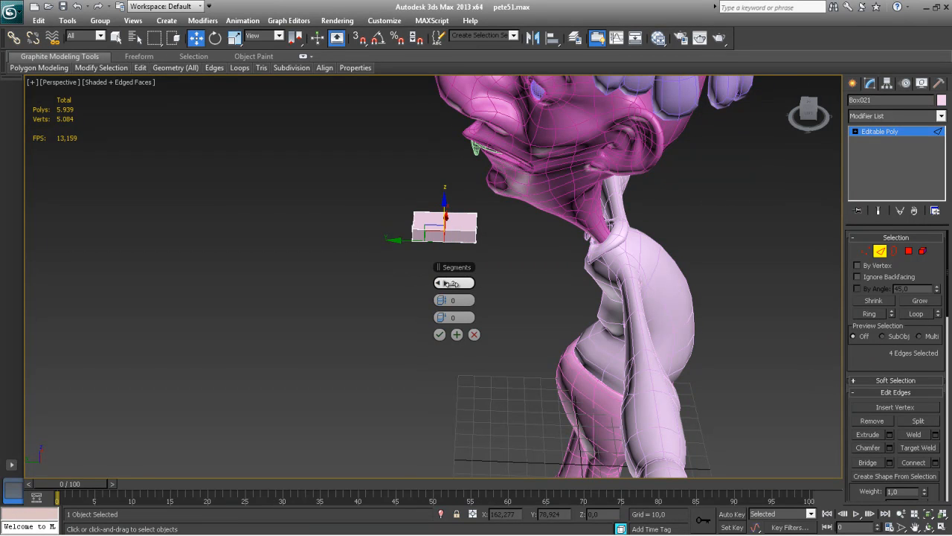
{"action": "left_click_drag", "start_coordinate": [449, 284], "coordinate": [499, 327]}
{"action": "left_click", "coordinate": [440, 335]}
{"action": "middle_click_drag", "start_coordinate": [439, 332], "coordinate": [523, 305], "text": "alt"}
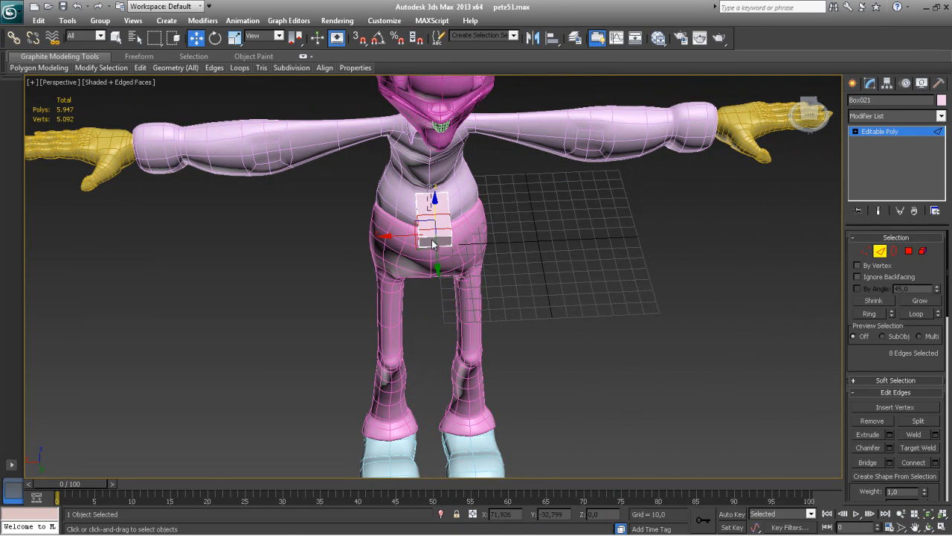
Step: Shift the box's two crosswise edge loops along Y toward the front and connect the eight selected edges with 1 segment
{"action": "left_click_drag", "start_coordinate": [438, 270], "coordinate": [438, 282]}
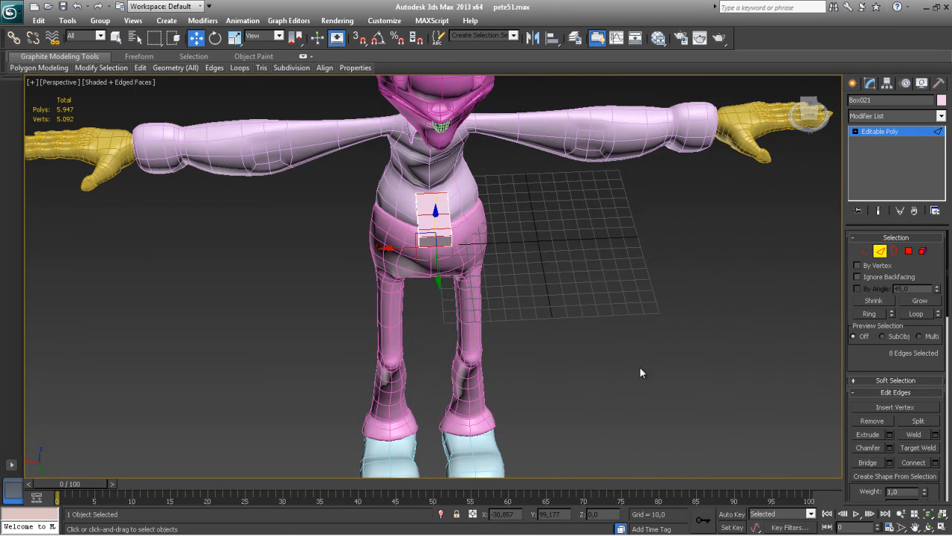
{"action": "left_click", "coordinate": [934, 463]}
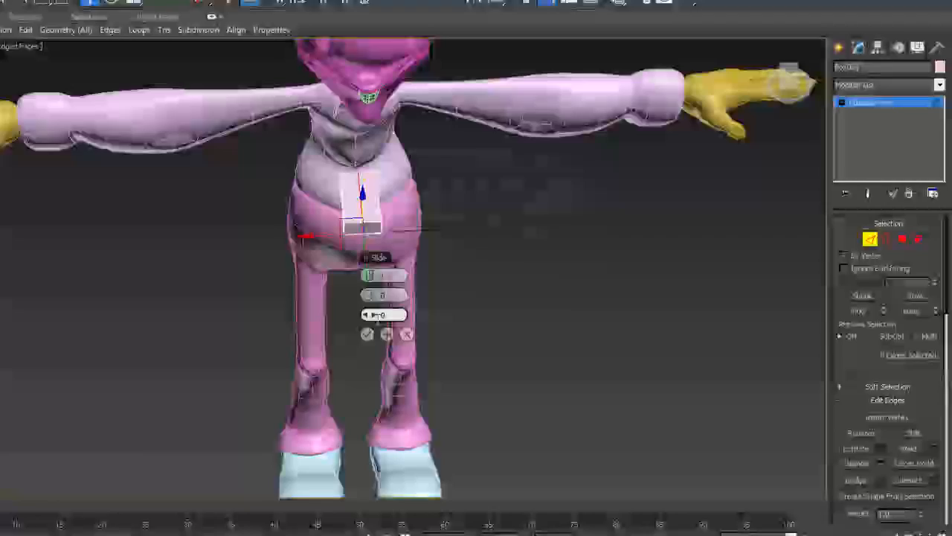
{"action": "left_click", "coordinate": [439, 335]}
Step: Select the two rear underside polygons of the box and extrude them downward
{"action": "middle_click_drag", "start_coordinate": [440, 335], "coordinate": [409, 276], "text": "alt"}
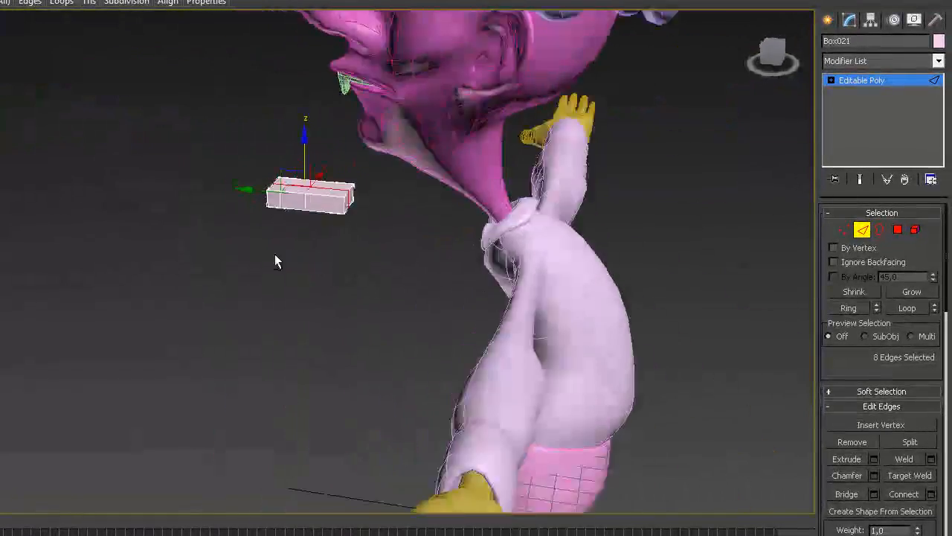
{"action": "middle_click_drag", "start_coordinate": [275, 256], "coordinate": [812, 242], "text": "alt"}
{"action": "middle_click_drag", "start_coordinate": [437, 191], "coordinate": [812, 157], "text": "alt"}
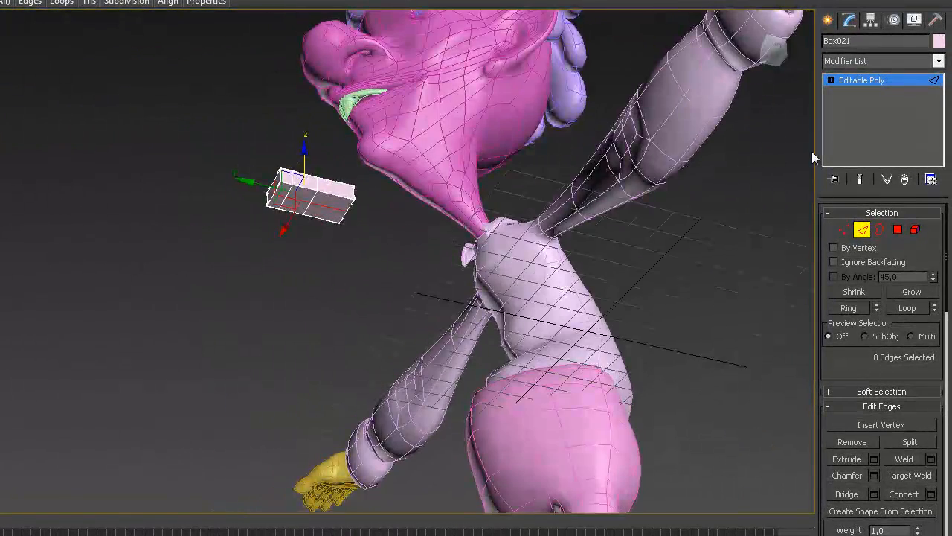
{"action": "left_click", "coordinate": [898, 230]}
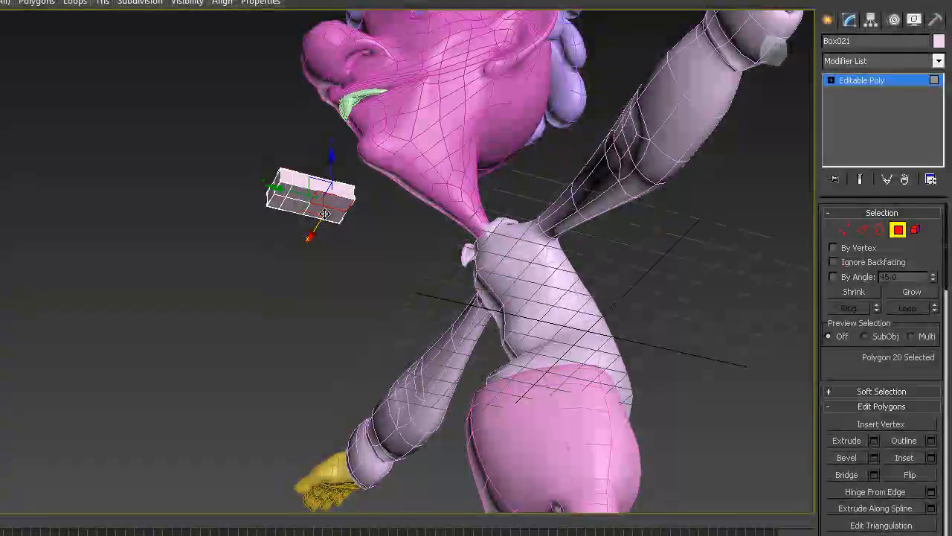
{"action": "left_click", "coordinate": [337, 214]}
{"action": "middle_click_drag", "start_coordinate": [422, 228], "coordinate": [414, 287], "text": "alt"}
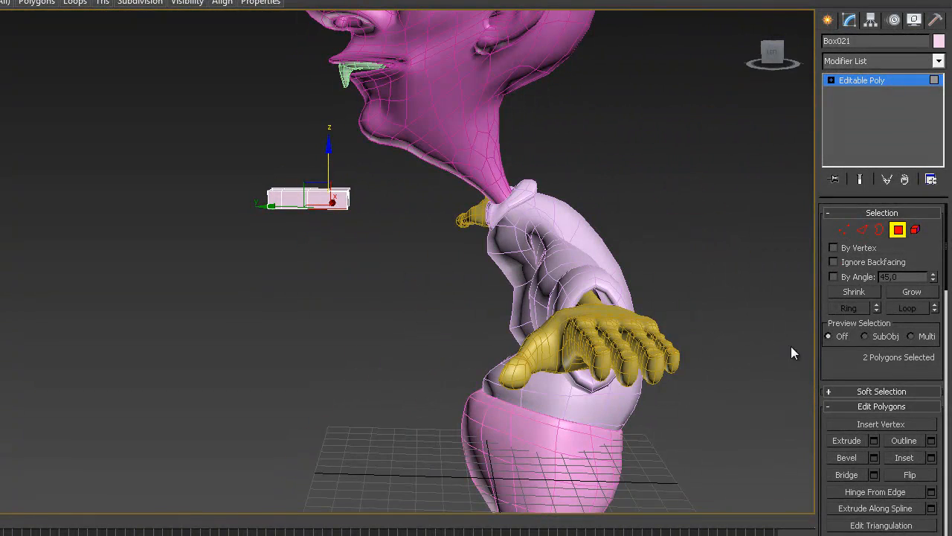
{"action": "middle_click_drag", "start_coordinate": [358, 172], "coordinate": [337, 223], "text": "alt"}
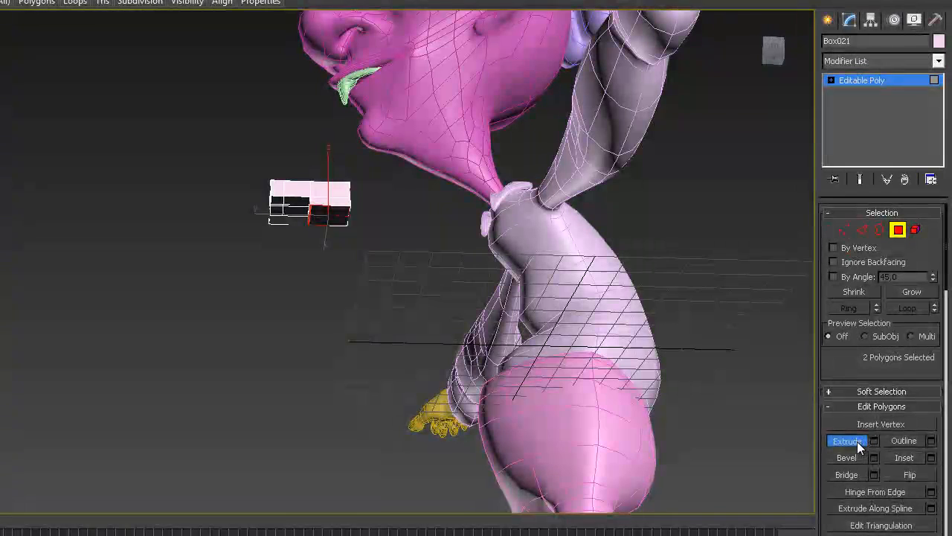
{"action": "left_click_drag", "start_coordinate": [335, 222], "coordinate": [336, 198]}
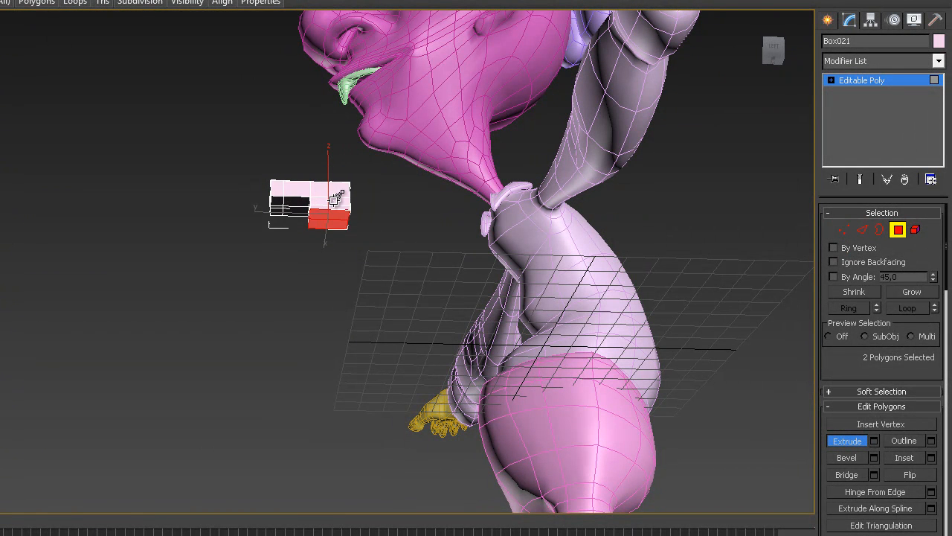
Step: Scale the two extruded bottom polygons larger along Y and X, and deselect them
{"action": "key", "text": "w"}
{"action": "key", "text": "r"}
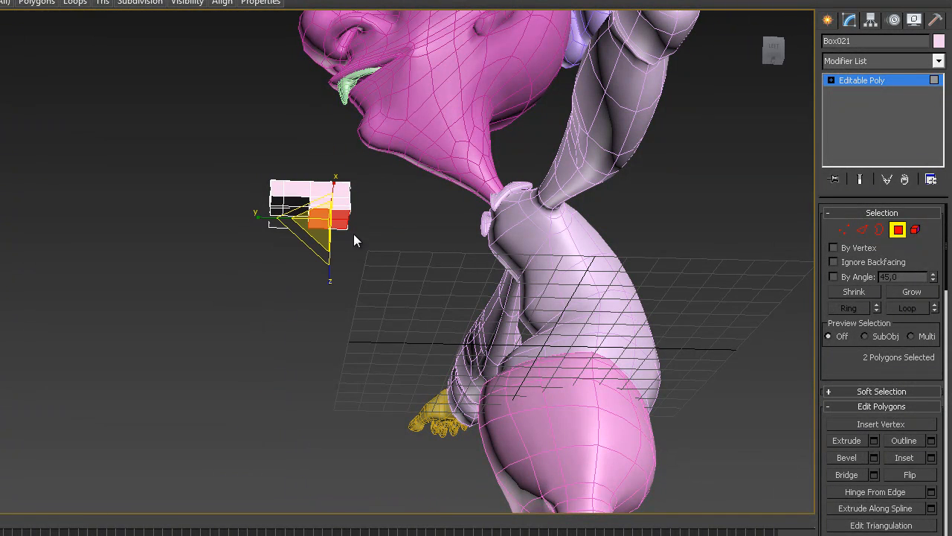
{"action": "left_click_drag", "start_coordinate": [261, 215], "coordinate": [190, 209]}
{"action": "middle_click_drag", "start_coordinate": [190, 209], "coordinate": [436, 227], "text": "alt"}
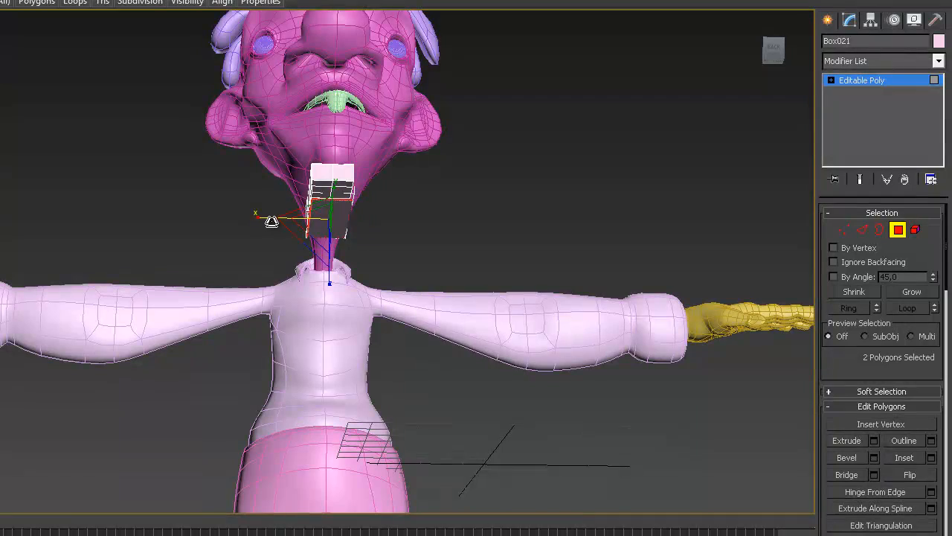
{"action": "middle_click_drag", "start_coordinate": [257, 215], "coordinate": [298, 244], "text": "alt"}
{"action": "left_click", "coordinate": [429, 168]}
{"action": "middle_click_drag", "start_coordinate": [429, 168], "coordinate": [720, 211], "text": "alt"}
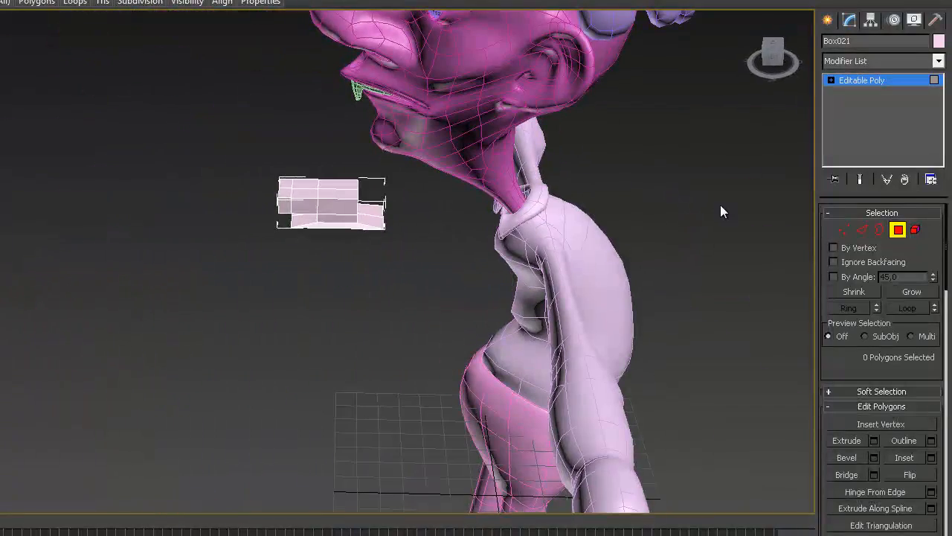
Step: Pull the two centre vertices at the front end of the box forward along Y to form a tip
{"action": "left_click", "coordinate": [843, 229]}
{"action": "middle_click_drag", "start_coordinate": [391, 245], "coordinate": [389, 365], "text": "alt"}
{"action": "left_click_drag", "start_coordinate": [237, 233], "coordinate": [272, 265]}
{"action": "left_click_drag", "start_coordinate": [212, 249], "coordinate": [164, 252]}
{"action": "middle_click_drag", "start_coordinate": [280, 262], "coordinate": [415, 134], "text": "alt"}
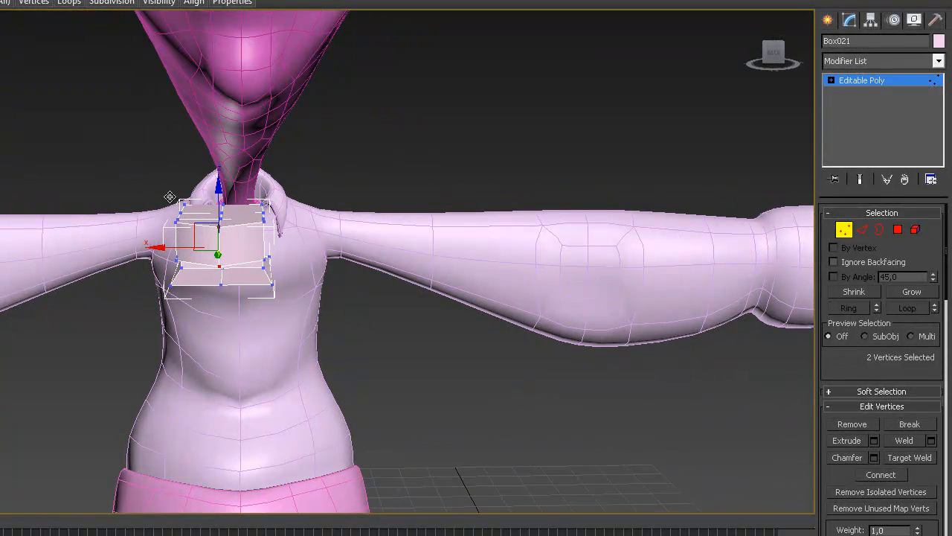
Step: Lower the block's upper vertices along Z and raise the centre vertices of its top surface
{"action": "middle_click_drag", "start_coordinate": [169, 196], "coordinate": [179, 193], "text": "alt"}
{"action": "left_click_drag", "start_coordinate": [322, 248], "coordinate": [322, 248]}
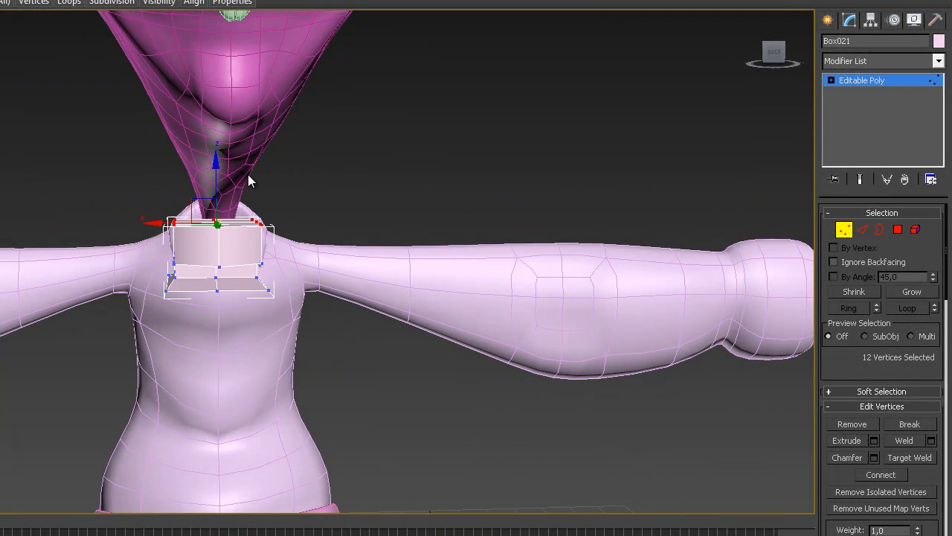
{"action": "left_click_drag", "start_coordinate": [216, 159], "coordinate": [216, 181]}
{"action": "middle_click_drag", "start_coordinate": [246, 215], "coordinate": [221, 264], "text": "alt"}
{"action": "left_click", "coordinate": [179, 248]}
{"action": "left_click", "coordinate": [231, 243], "text": "ctrl"}
{"action": "left_click_drag", "start_coordinate": [204, 185], "coordinate": [204, 171]}
Step: Slope the rear end by moving its top vertices forward and its lower vertices backward along Y
{"action": "middle_click_drag", "start_coordinate": [301, 252], "coordinate": [289, 230], "text": "alt"}
{"action": "left_click", "coordinate": [316, 246], "text": "ctrl"}
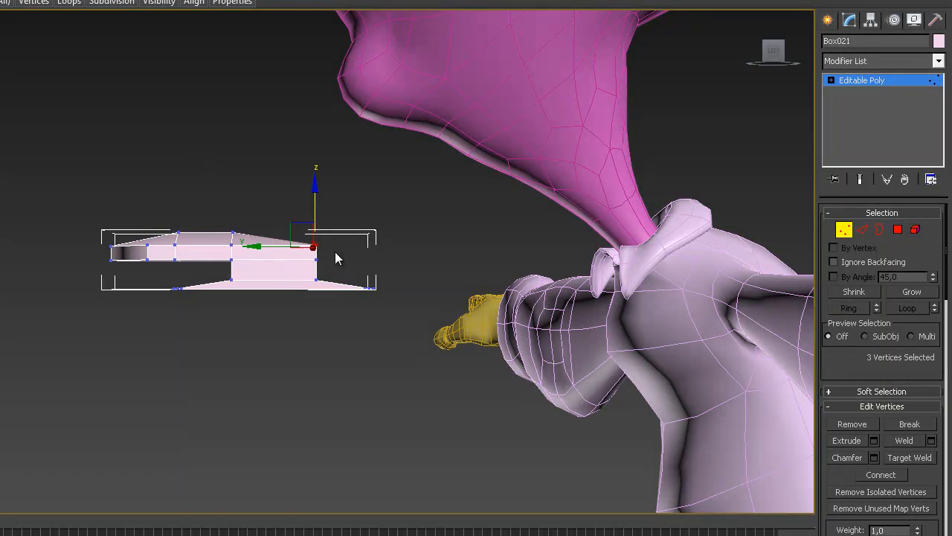
{"action": "left_click_drag", "start_coordinate": [255, 246], "coordinate": [217, 244]}
{"action": "left_click_drag", "start_coordinate": [338, 290], "coordinate": [339, 290]}
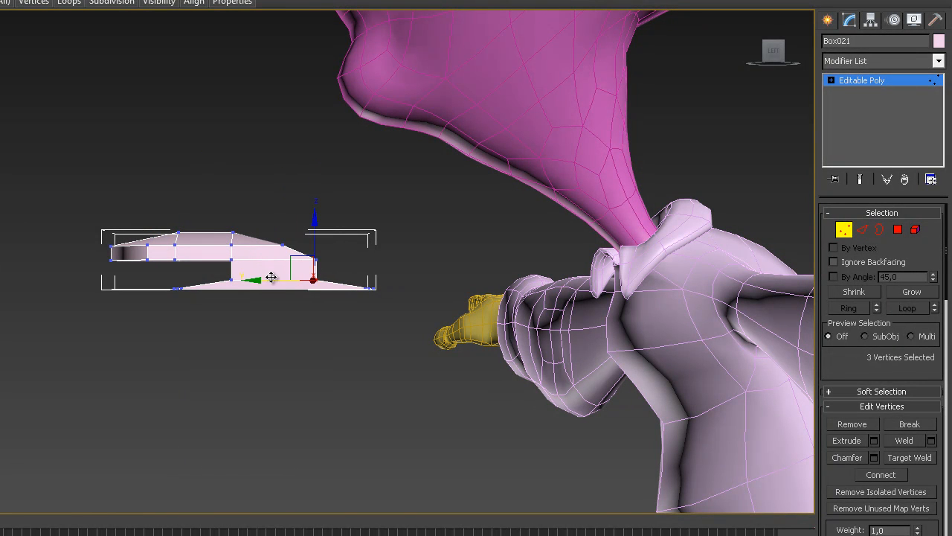
{"action": "mouse_move", "coordinate": [259, 281]}
{"action": "left_mouse_down"}
{"action": "mouse_move", "coordinate": [285, 276]}
{"action": "mouse_move", "coordinate": [251, 268]}
{"action": "left_mouse_up"}
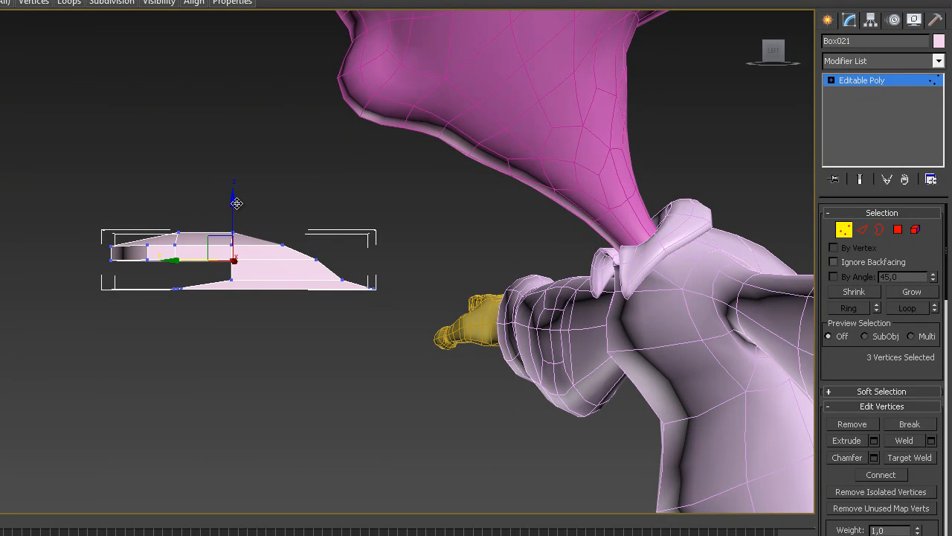
Step: Reshape the notch under the front overhang by moving its inner corner vertices forward and down
{"action": "left_click_drag", "start_coordinate": [233, 204], "coordinate": [184, 285]}
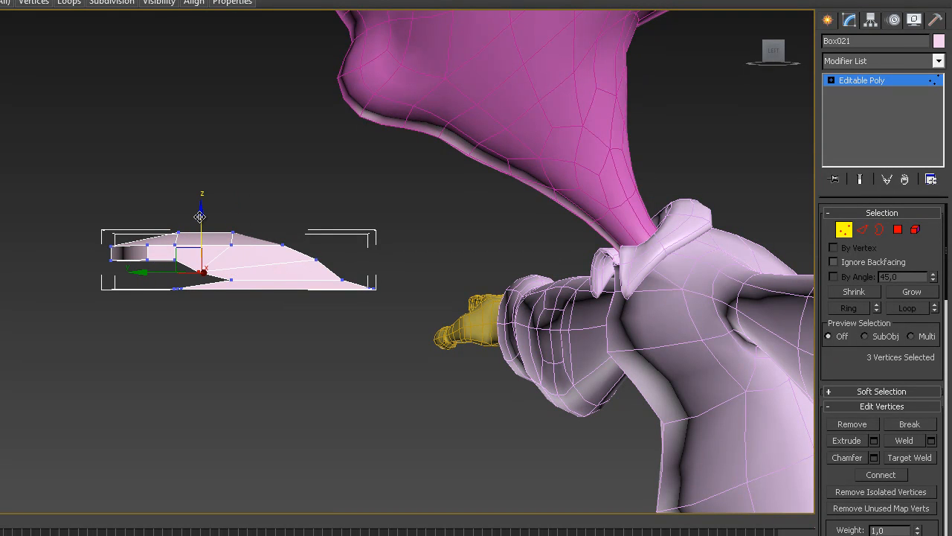
{"action": "left_click_drag", "start_coordinate": [201, 212], "coordinate": [201, 203]}
{"action": "left_click_drag", "start_coordinate": [260, 289], "coordinate": [260, 288]}
Step: Pull three vertices inside the notch forward along Y, and adjust two of them along Z
{"action": "middle_click_drag", "start_coordinate": [157, 283], "coordinate": [255, 303], "text": "alt"}
{"action": "left_click", "coordinate": [175, 264]}
{"action": "left_click", "coordinate": [206, 260], "text": "ctrl"}
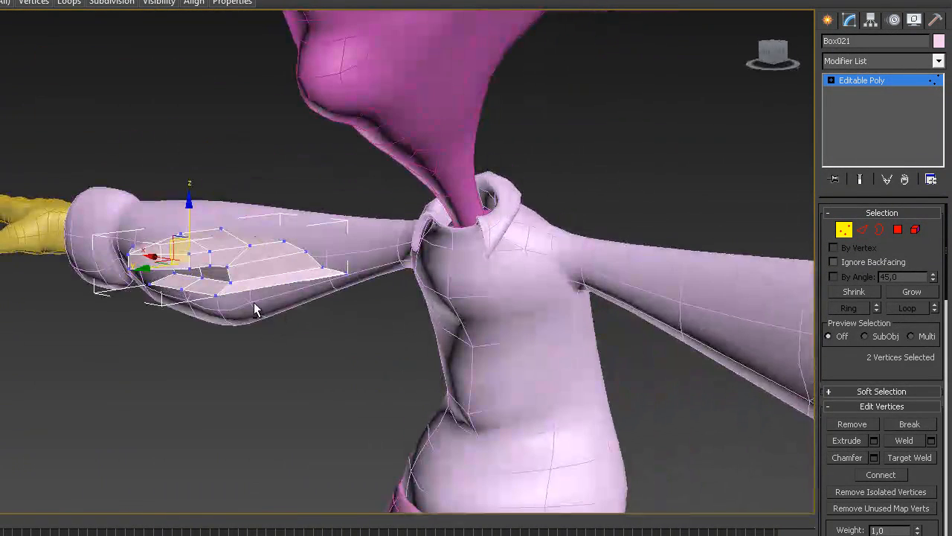
{"action": "left_click", "coordinate": [202, 280], "text": "ctrl"}
{"action": "middle_click_drag", "start_coordinate": [200, 286], "coordinate": [154, 273], "text": "alt"}
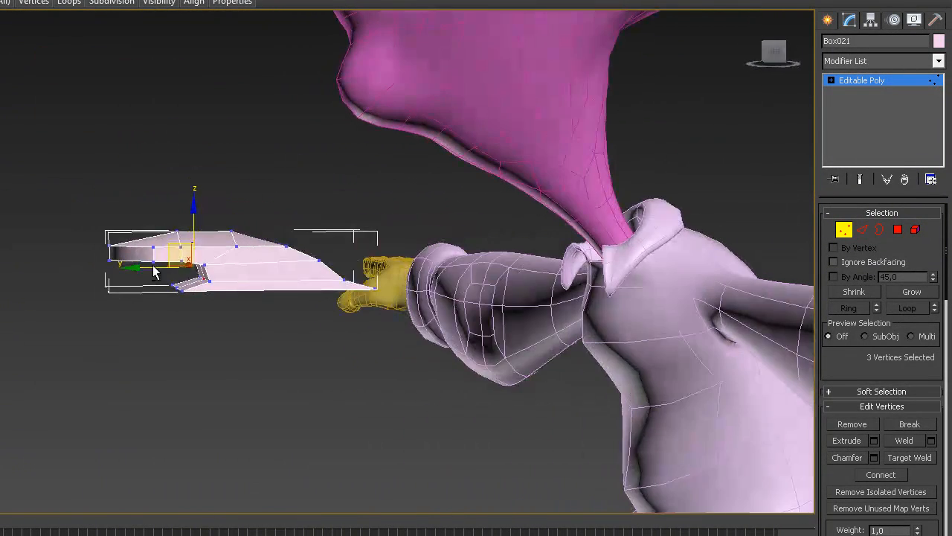
{"action": "left_click_drag", "start_coordinate": [132, 267], "coordinate": [120, 267]}
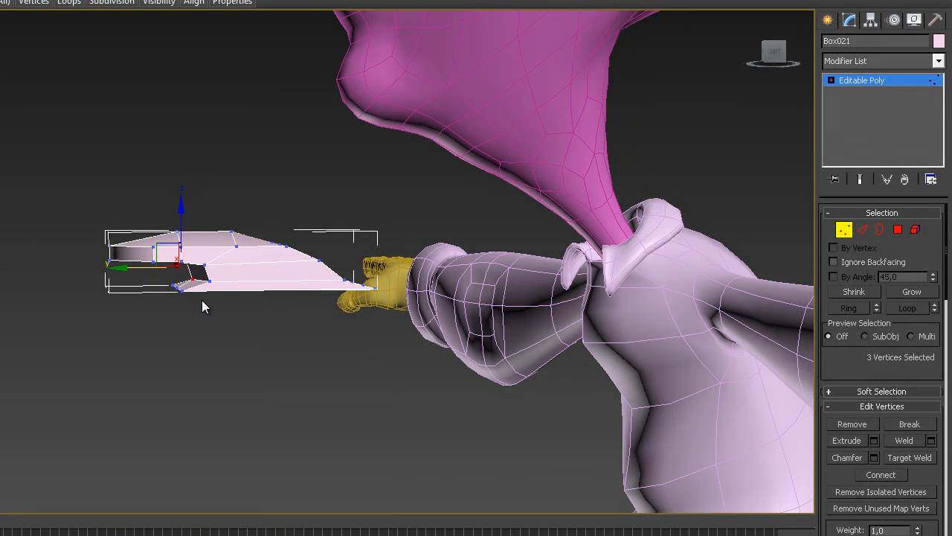
{"action": "left_click", "coordinate": [179, 279], "text": "alt"}
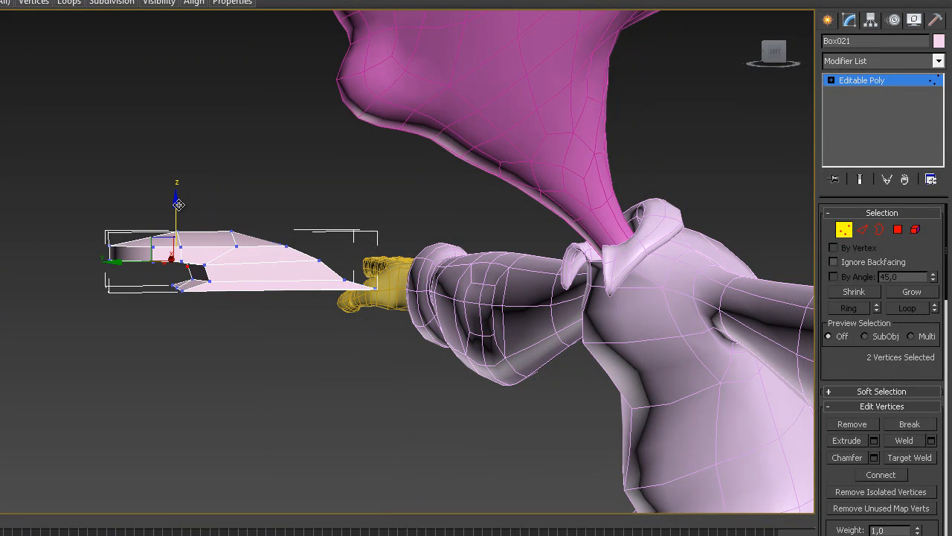
{"action": "left_click_drag", "start_coordinate": [178, 205], "coordinate": [179, 205]}
Step: Move the front centre vertex below the tip forward along Y by about 5.5
{"action": "middle_click_drag", "start_coordinate": [175, 232], "coordinate": [198, 300], "text": "alt"}
{"action": "left_click", "coordinate": [183, 295]}
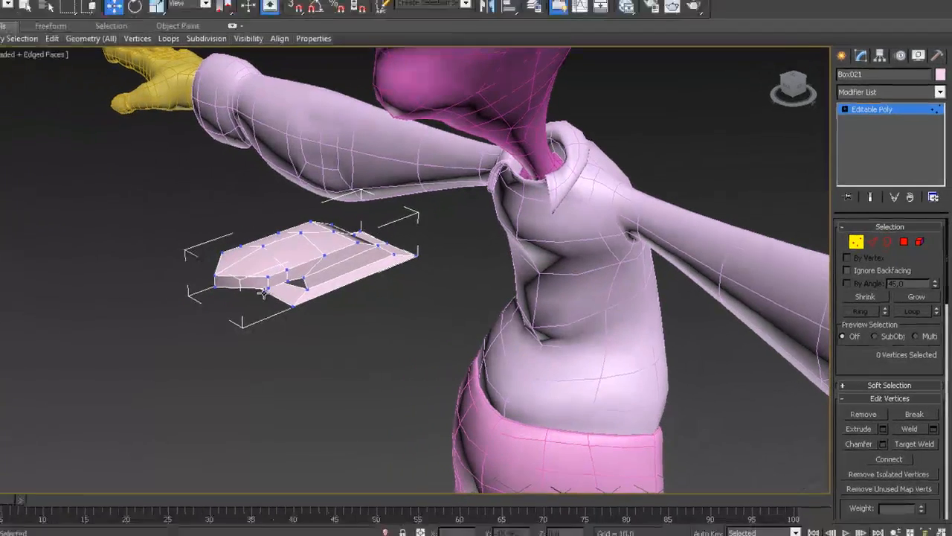
{"action": "left_click", "coordinate": [265, 290]}
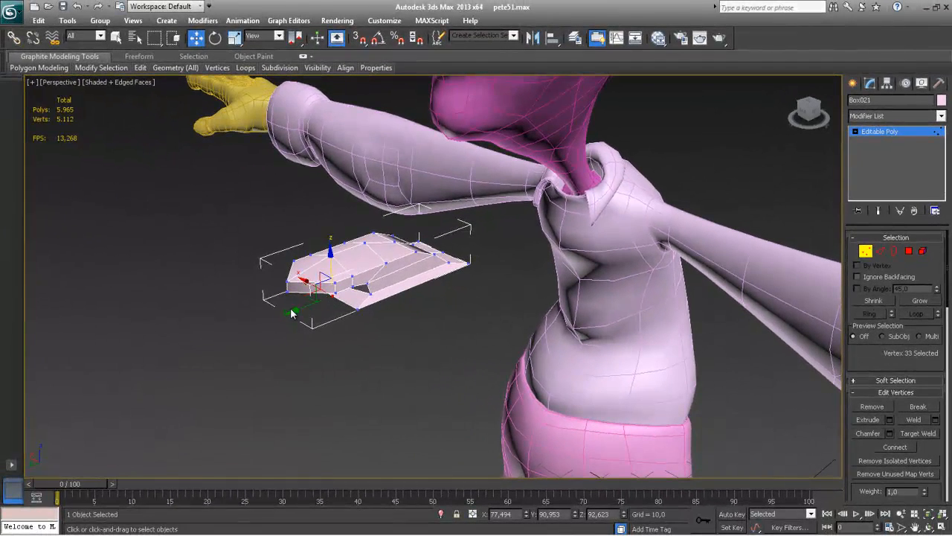
{"action": "left_click", "coordinate": [325, 299]}
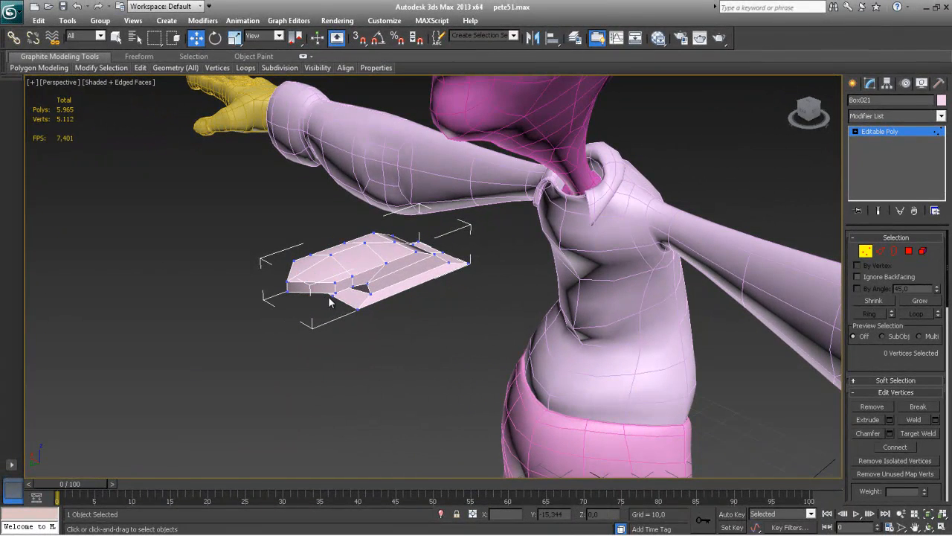
{"action": "left_click", "coordinate": [312, 294]}
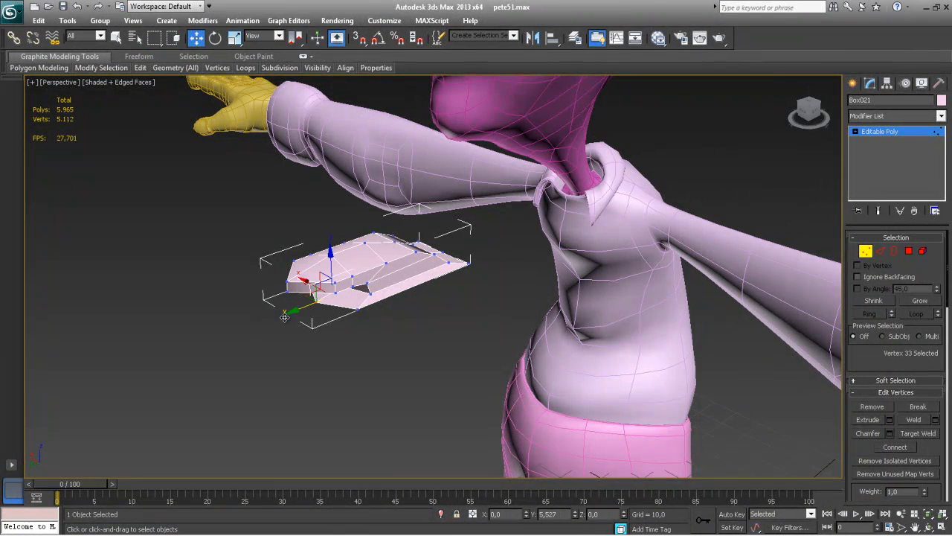
Step: Pull the rear centre vertex backward along Y so the rear end comes to a point
{"action": "middle_click_drag", "start_coordinate": [445, 272], "coordinate": [399, 318], "text": "alt"}
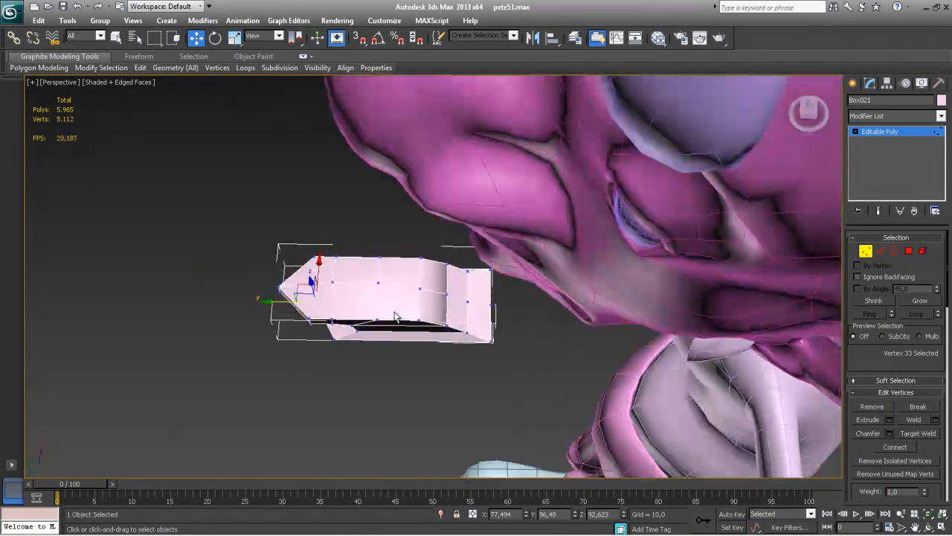
{"action": "left_click", "coordinate": [491, 305]}
{"action": "left_click", "coordinate": [473, 308]}
{"action": "left_click", "coordinate": [491, 305]}
{"action": "left_click_drag", "start_coordinate": [438, 306], "coordinate": [466, 303]}
Step: Move the two front tip vertices back along Y to about 102.5
{"action": "middle_click_drag", "start_coordinate": [432, 284], "coordinate": [383, 299], "text": "alt"}
{"action": "left_click_drag", "start_coordinate": [259, 286], "coordinate": [290, 342]}
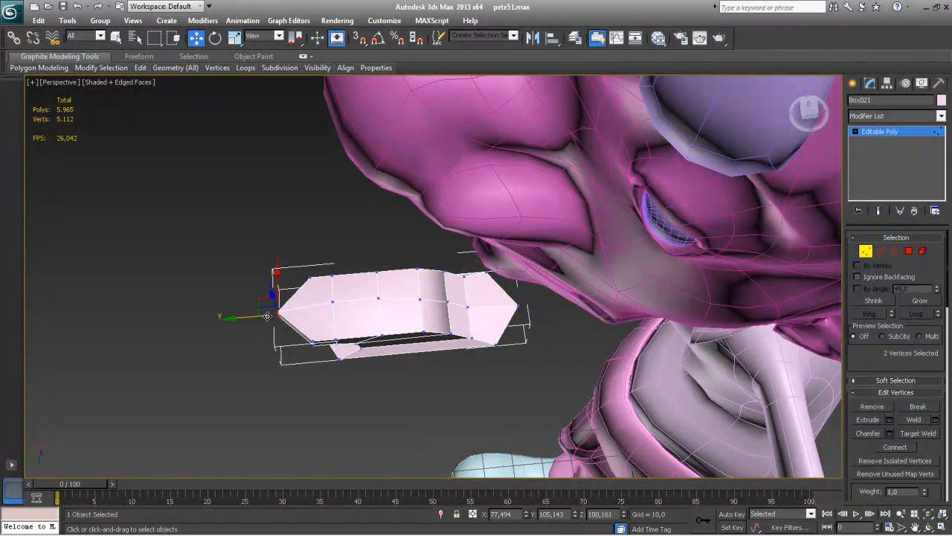
{"action": "left_click_drag", "start_coordinate": [236, 319], "coordinate": [247, 314]}
Step: Turn on NURMS subdivision for the tongue mesh
{"action": "middle_click_drag", "start_coordinate": [270, 317], "coordinate": [639, 306], "text": "alt"}
{"action": "scroll", "coordinate": [933, 439], "scroll_direction": "down", "scroll_amount": 10}
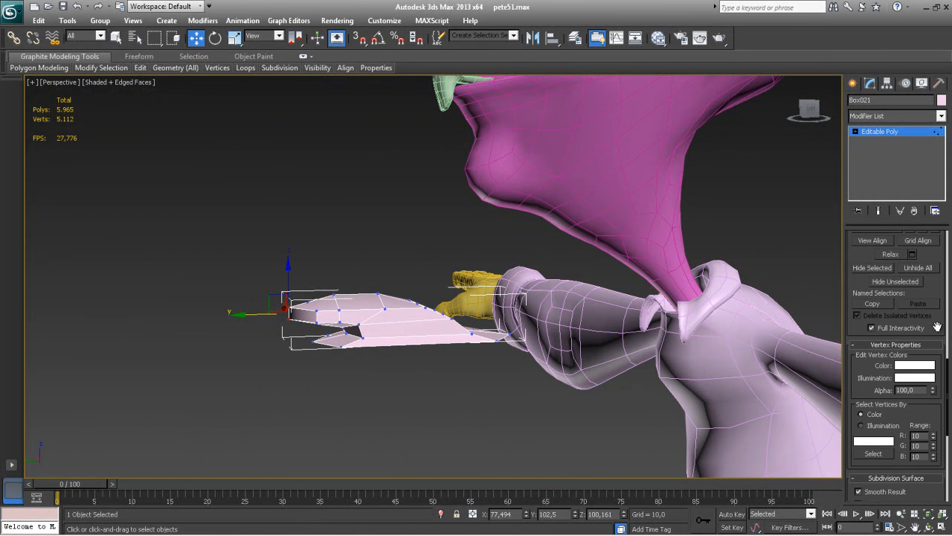
{"action": "scroll", "coordinate": [937, 328], "scroll_direction": "down", "scroll_amount": 3}
{"action": "left_click", "coordinate": [859, 415]}
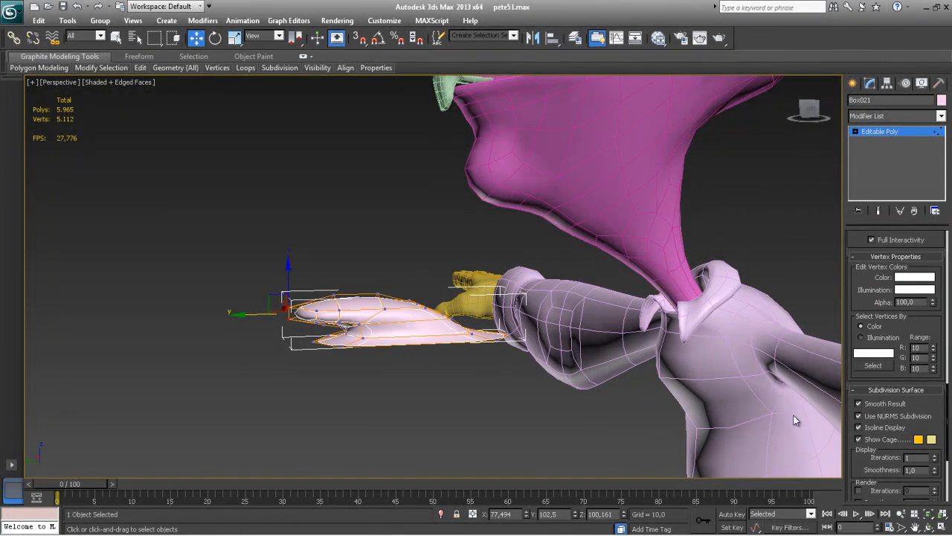
Step: Scale the vertices at the front of the tongue narrower along X
{"action": "mouse_move", "coordinate": [356, 406]}
{"action": "middle_mouse_down", "text": "alt"}
{"action": "mouse_move", "coordinate": [479, 456]}
{"action": "mouse_move", "coordinate": [478, 466]}
{"action": "mouse_move", "coordinate": [454, 483]}
{"action": "mouse_move", "coordinate": [445, 452]}
{"action": "mouse_move", "coordinate": [366, 422]}
{"action": "middle_mouse_up", "text": "alt"}
{"action": "left_click_drag", "start_coordinate": [464, 456], "coordinate": [461, 457]}
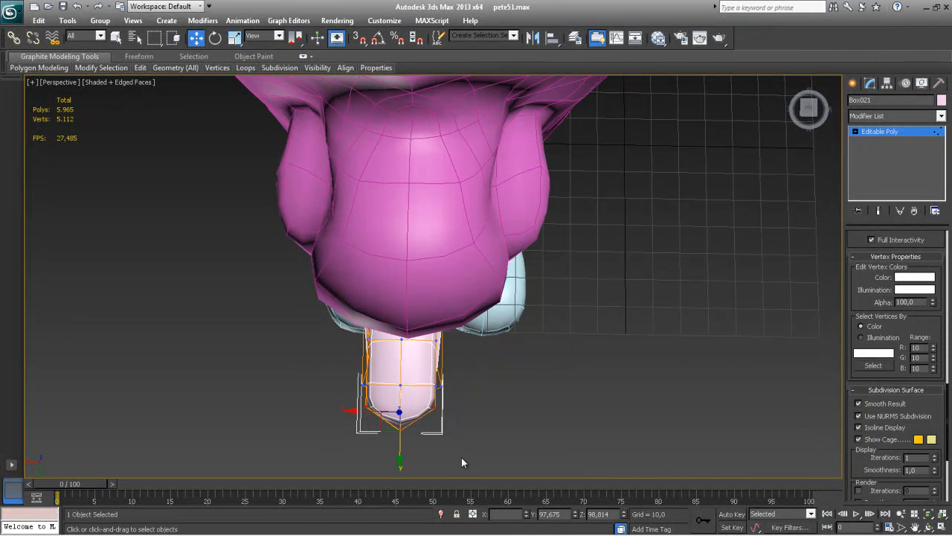
{"action": "key", "text": "r"}
{"action": "left_click_drag", "start_coordinate": [451, 412], "coordinate": [438, 411]}
{"action": "middle_click_drag", "start_coordinate": [438, 410], "coordinate": [450, 393], "text": "alt"}
{"action": "left_click_drag", "start_coordinate": [451, 417], "coordinate": [452, 434]}
{"action": "left_click_drag", "start_coordinate": [351, 385], "coordinate": [365, 385]}
Step: Select the vertices of the lower lobe beneath the notch and scale them to refine its shape
{"action": "middle_click_drag", "start_coordinate": [376, 378], "coordinate": [457, 439], "text": "alt"}
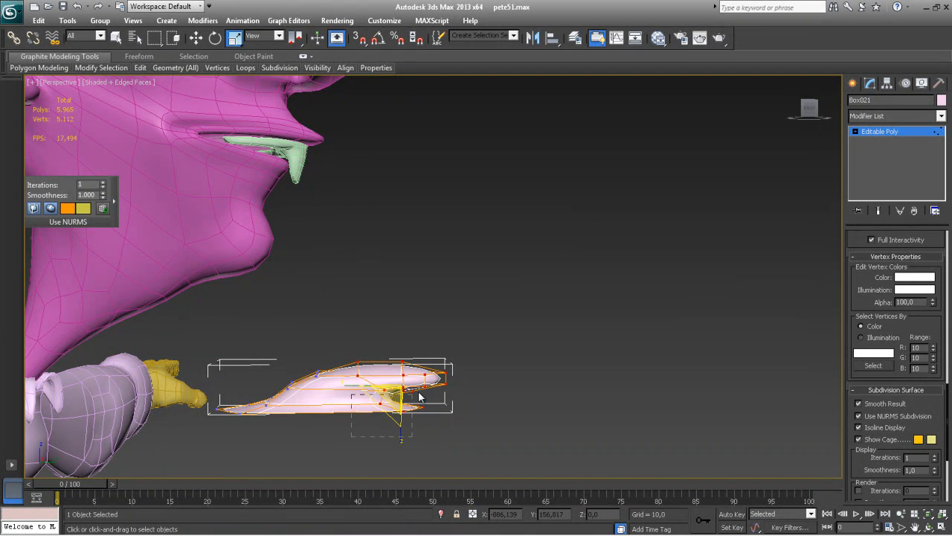
{"action": "mouse_move", "coordinate": [418, 383]}
{"action": "left_mouse_down"}
{"action": "mouse_move", "coordinate": [431, 395]}
{"action": "mouse_move", "coordinate": [417, 394]}
{"action": "left_mouse_up"}
{"action": "key", "text": "w"}
{"action": "middle_click_drag", "start_coordinate": [417, 394], "coordinate": [337, 446], "text": "alt"}
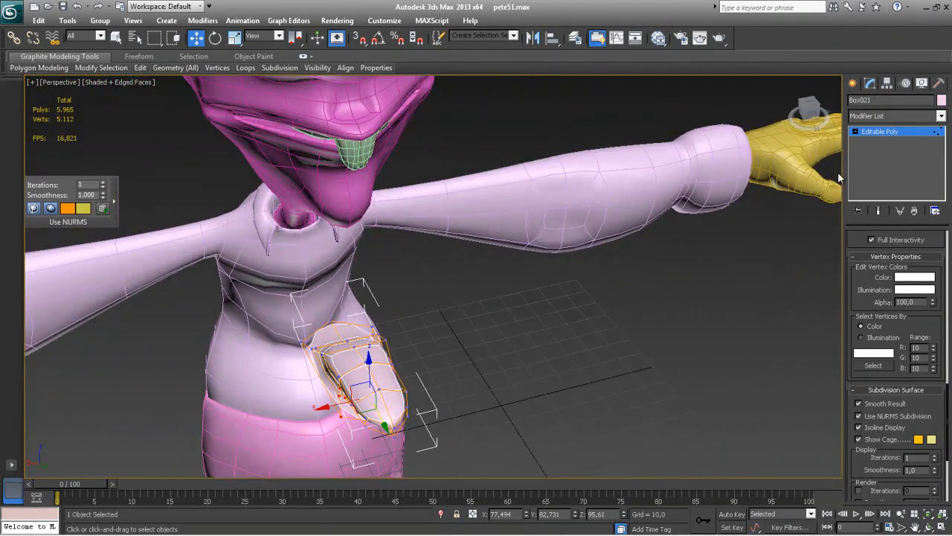
Step: Finish vertex editing of the tongue and display it in all four viewports
{"action": "left_click", "coordinate": [865, 133]}
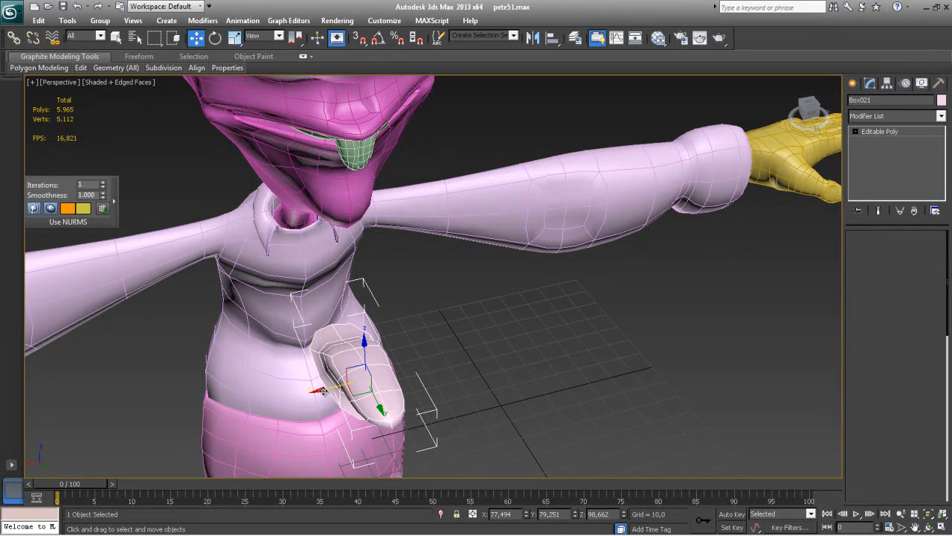
{"action": "middle_click_drag", "start_coordinate": [459, 363], "coordinate": [550, 327], "text": "alt"}
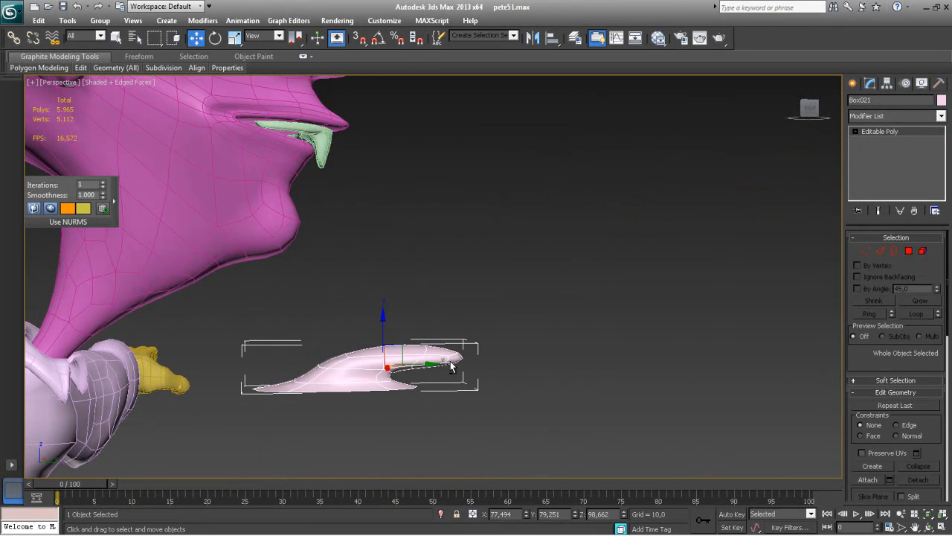
{"action": "key", "text": "alt+w"}
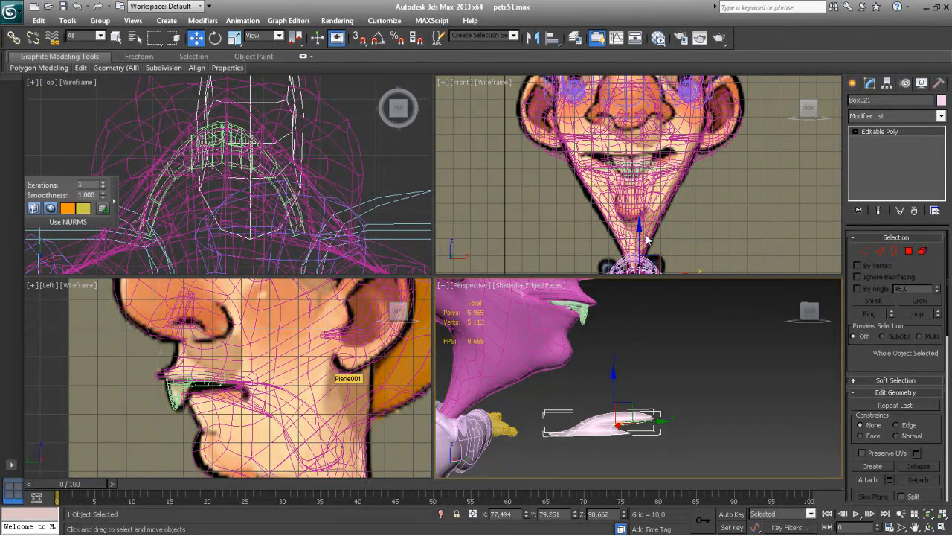
Step: Move the tongue up and back into the mouth and tilt it to follow the mouth line in the side view
{"action": "left_click_drag", "start_coordinate": [639, 228], "coordinate": [649, 111]}
{"action": "left_click_drag", "start_coordinate": [683, 157], "coordinate": [676, 160]}
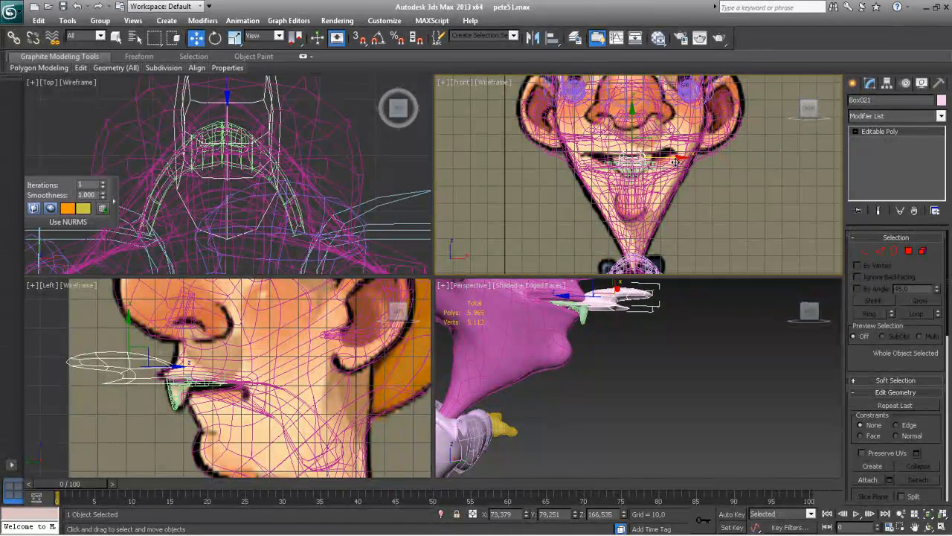
{"action": "left_click_drag", "start_coordinate": [177, 367], "coordinate": [300, 366]}
{"action": "left_click_drag", "start_coordinate": [252, 322], "coordinate": [262, 363]}
{"action": "key", "text": "e"}
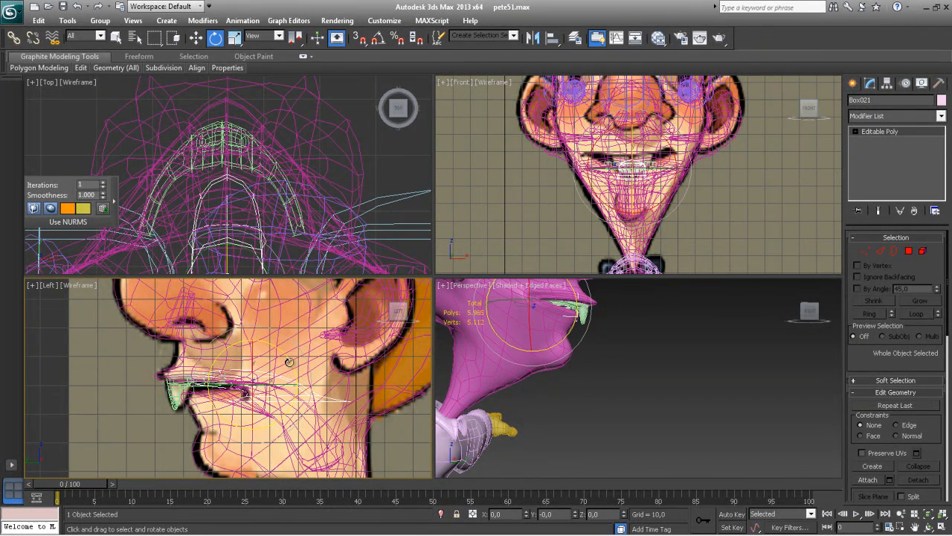
{"action": "key", "text": "w"}
{"action": "left_click_drag", "start_coordinate": [253, 342], "coordinate": [253, 348]}
Step: Scale the tongue non-uniformly to about 74% in Y and 80% in Z
{"action": "left_click_drag", "start_coordinate": [295, 392], "coordinate": [281, 390]}
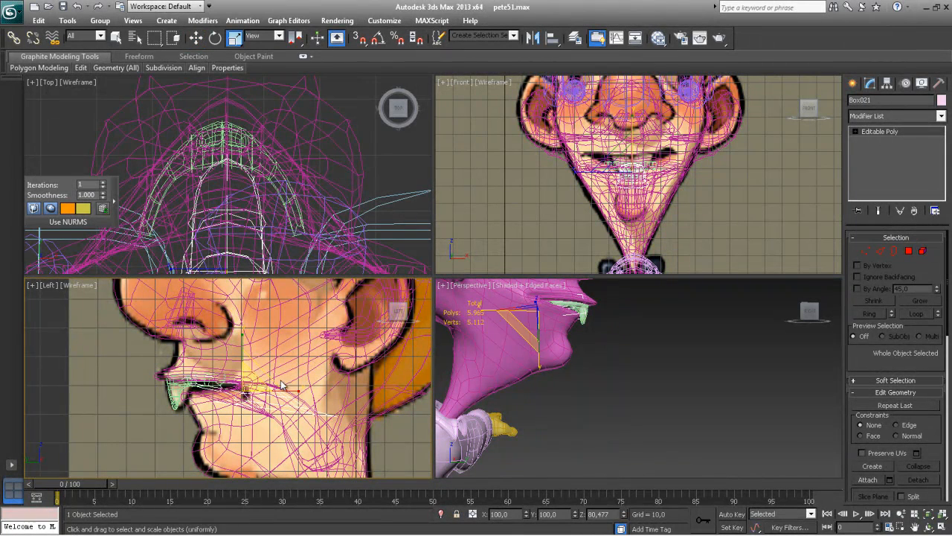
{"action": "left_click_drag", "start_coordinate": [289, 389], "coordinate": [273, 387]}
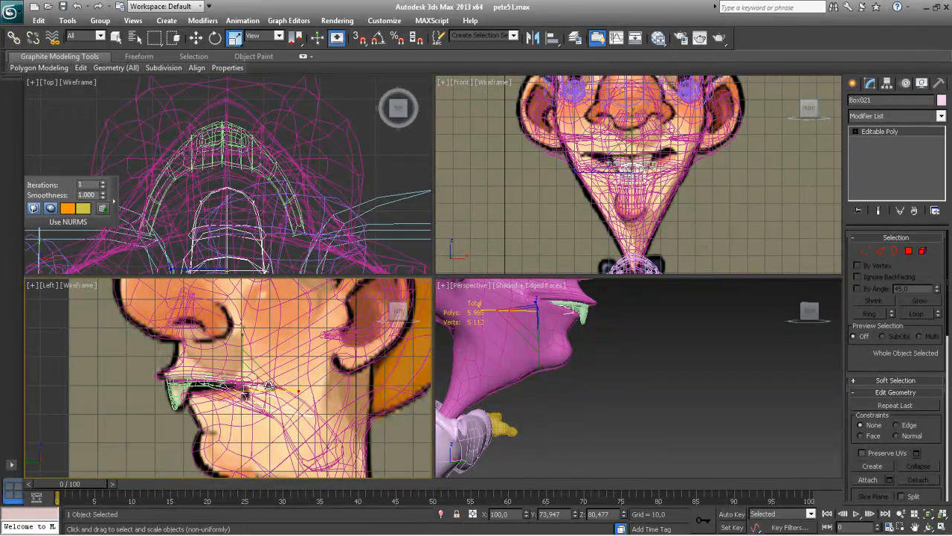
{"action": "key", "text": "w"}
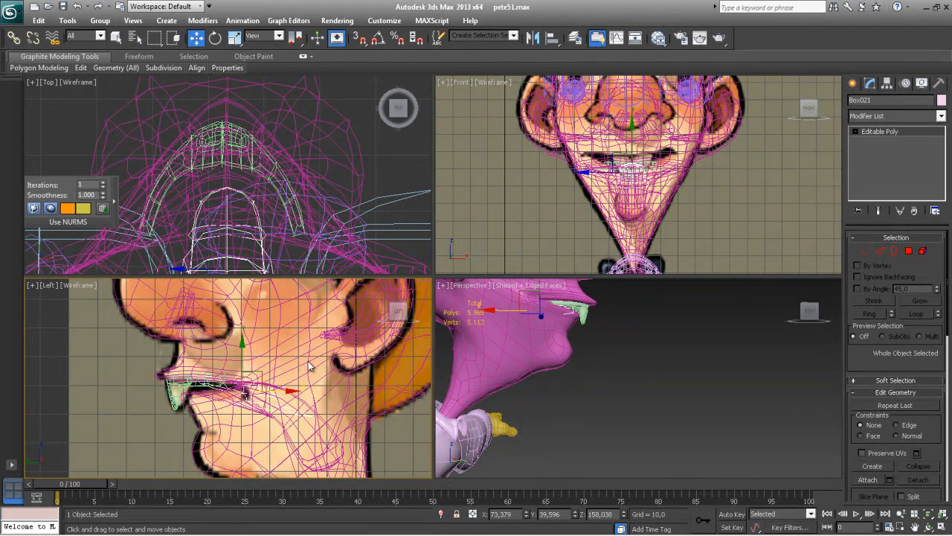
Step: Edit the tongue's vertices in the enlarged side view and reposition the ones along the middle of its underside
{"action": "left_click", "coordinate": [867, 250]}
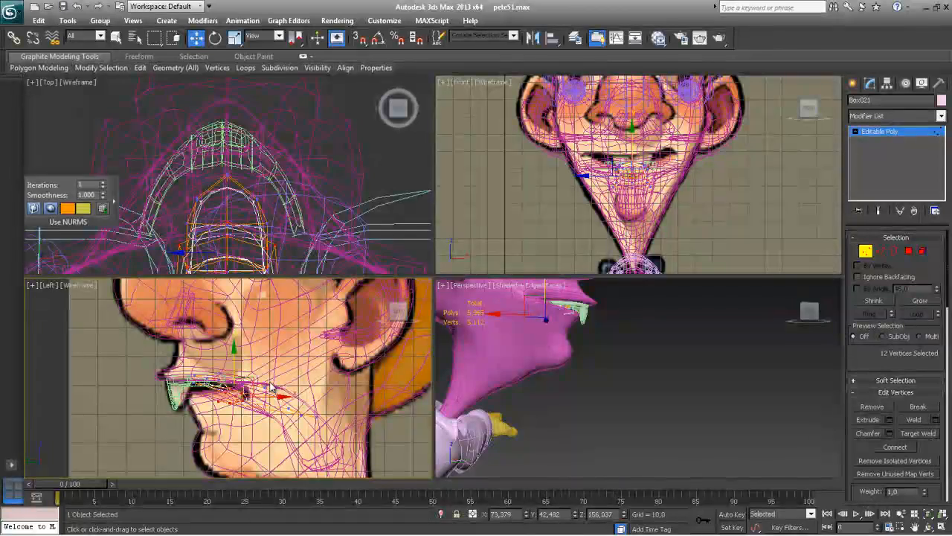
{"action": "key", "text": "alt+w"}
{"action": "scroll", "coordinate": [316, 360], "scroll_direction": "up", "scroll_amount": 3}
{"action": "scroll", "coordinate": [316, 360], "scroll_direction": "up", "scroll_amount": 3}
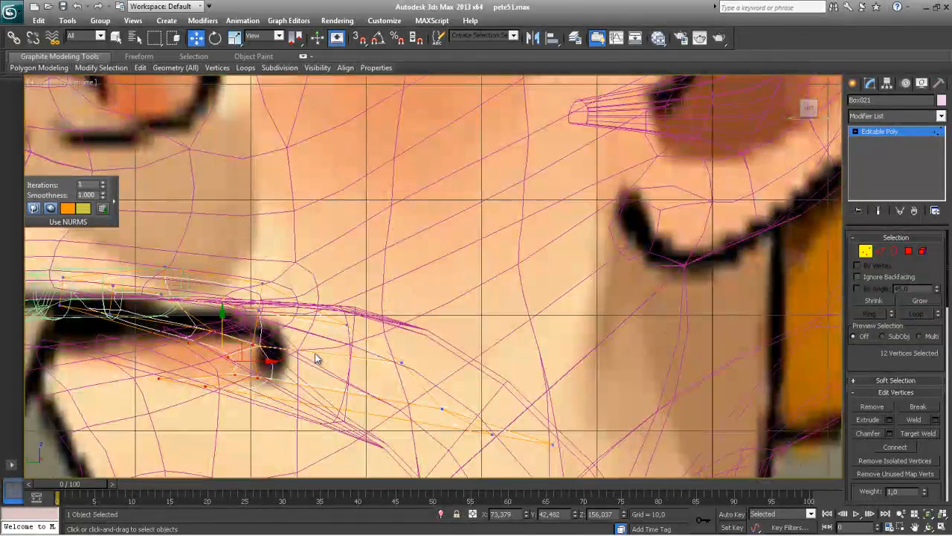
{"action": "scroll", "coordinate": [316, 360], "scroll_direction": "down", "scroll_amount": 3}
{"action": "scroll", "coordinate": [342, 347], "scroll_direction": "up", "scroll_amount": 3}
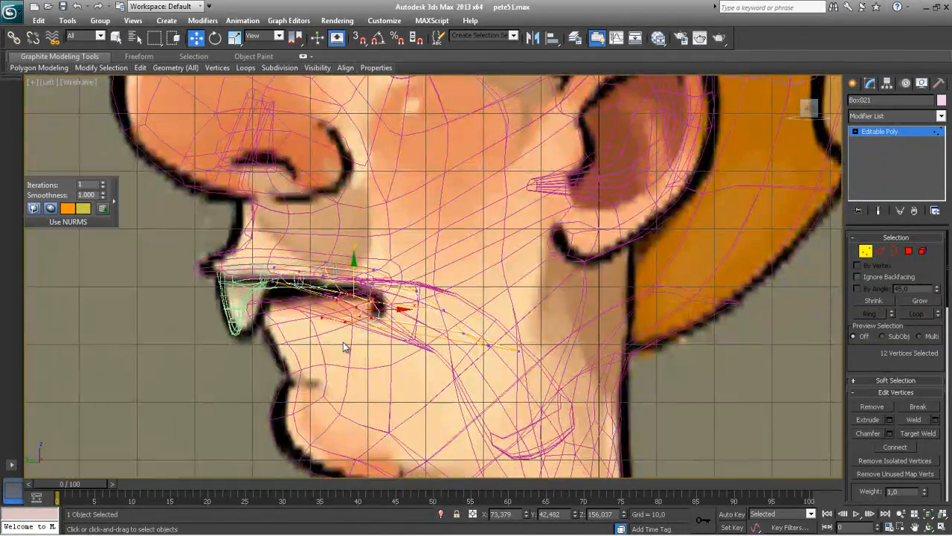
{"action": "left_click_drag", "start_coordinate": [288, 342], "coordinate": [268, 316]}
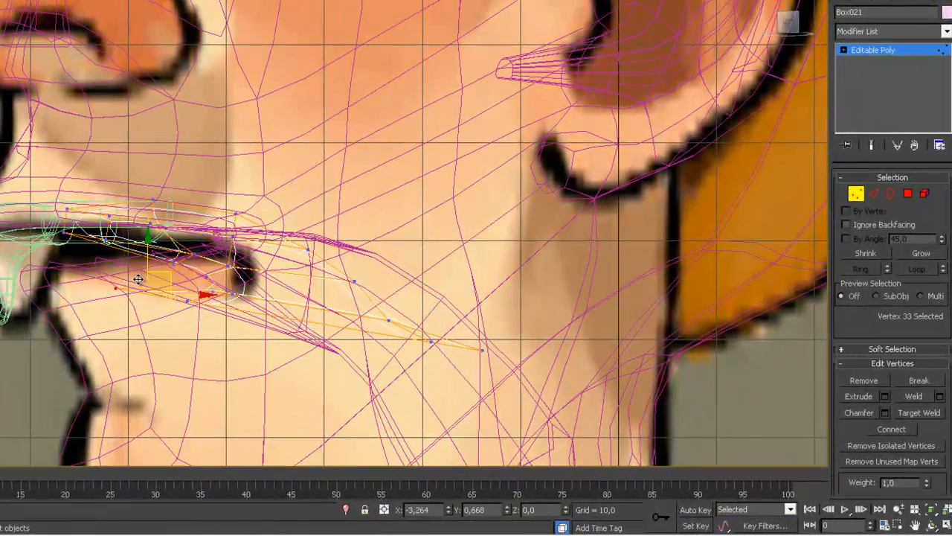
{"action": "left_click_drag", "start_coordinate": [138, 279], "coordinate": [105, 271]}
{"action": "left_click_drag", "start_coordinate": [264, 289], "coordinate": [240, 290]}
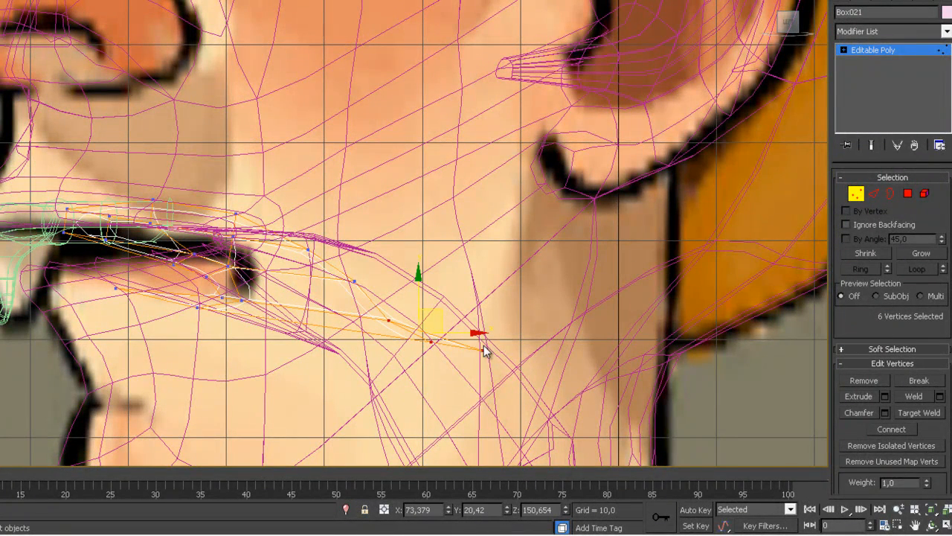
Step: Move the tongue's rear vertices forward and down, then adjust them individually so its root curves toward the throat
{"action": "left_click_drag", "start_coordinate": [441, 331], "coordinate": [409, 378]}
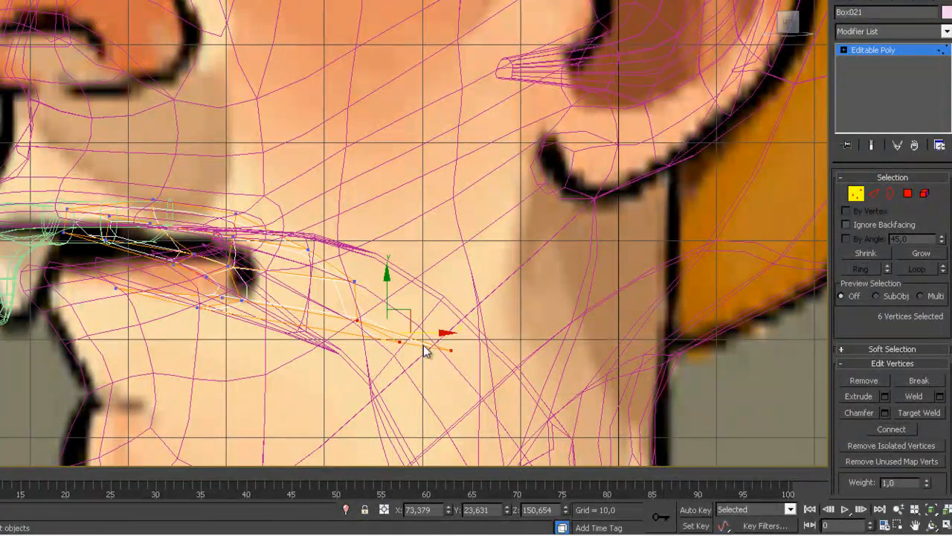
{"action": "left_click_drag", "start_coordinate": [409, 322], "coordinate": [392, 356]}
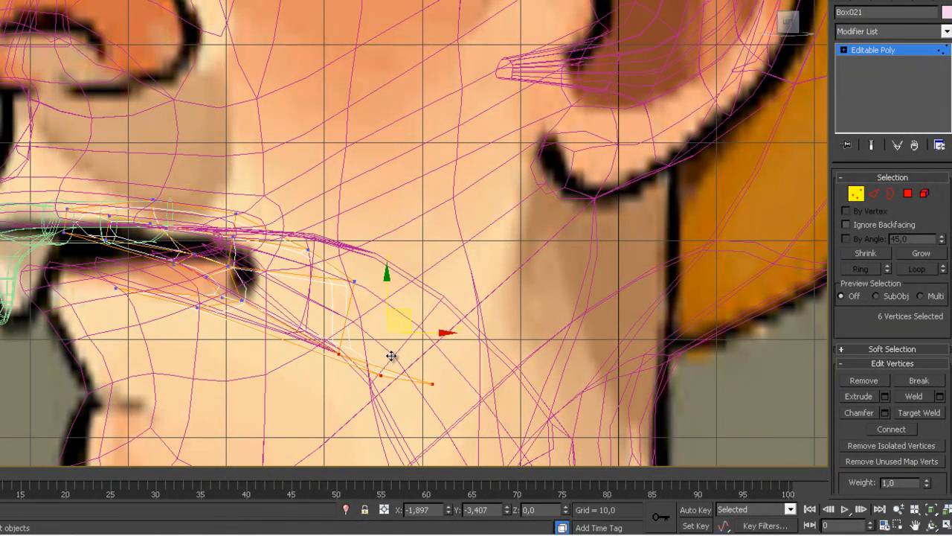
{"action": "left_click_drag", "start_coordinate": [479, 363], "coordinate": [481, 362]}
{"action": "left_click_drag", "start_coordinate": [421, 363], "coordinate": [368, 365]}
{"action": "left_click", "coordinate": [417, 387]}
{"action": "left_click_drag", "start_coordinate": [329, 327], "coordinate": [380, 324]}
{"action": "left_click_drag", "start_coordinate": [352, 397], "coordinate": [353, 397]}
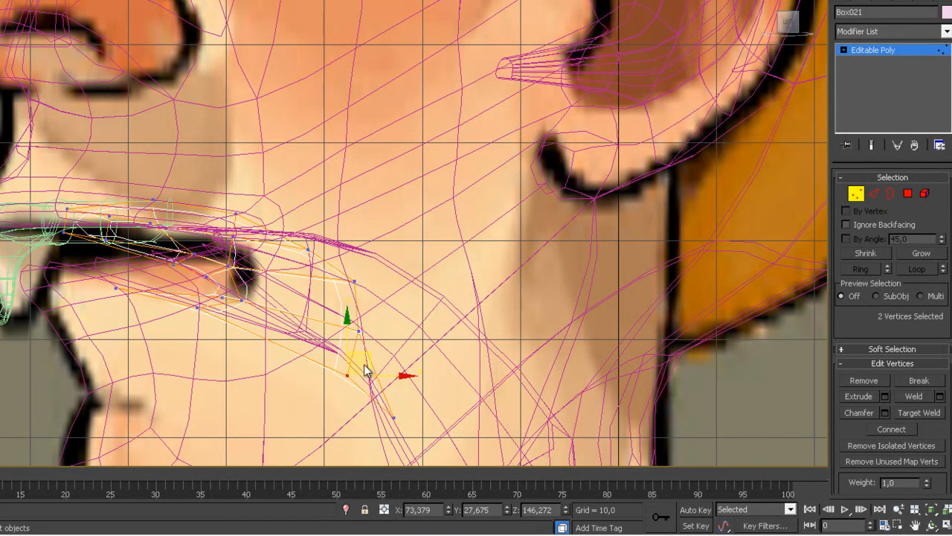
Step: Lower the upper vertices along the rear half of the tongue to round its back over the root
{"action": "left_click_drag", "start_coordinate": [298, 208], "coordinate": [390, 306]}
{"action": "left_click_drag", "start_coordinate": [352, 255], "coordinate": [346, 272]}
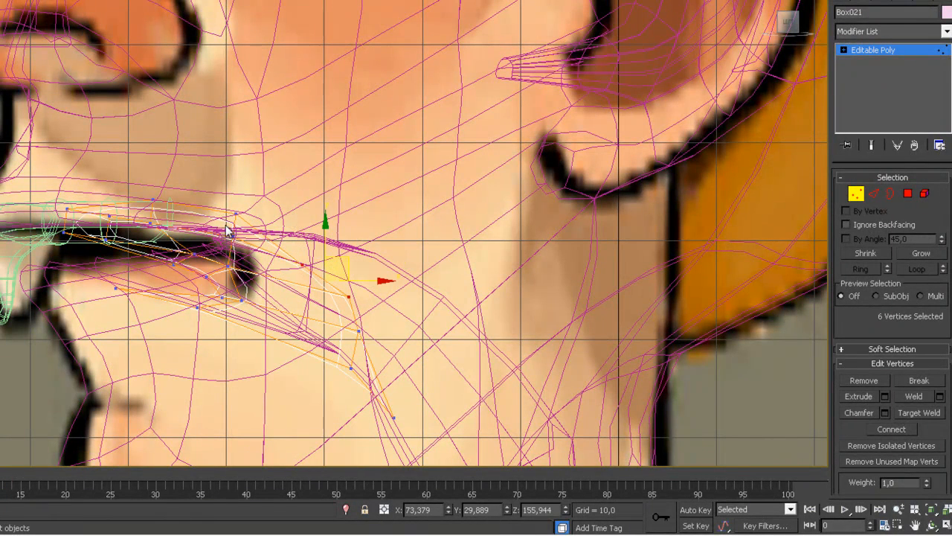
{"action": "left_click_drag", "start_coordinate": [262, 259], "coordinate": [264, 259]}
{"action": "left_click_drag", "start_coordinate": [257, 206], "coordinate": [249, 226]}
{"action": "left_click_drag", "start_coordinate": [242, 285], "coordinate": [242, 285]}
{"action": "left_click_drag", "start_coordinate": [231, 213], "coordinate": [243, 250]}
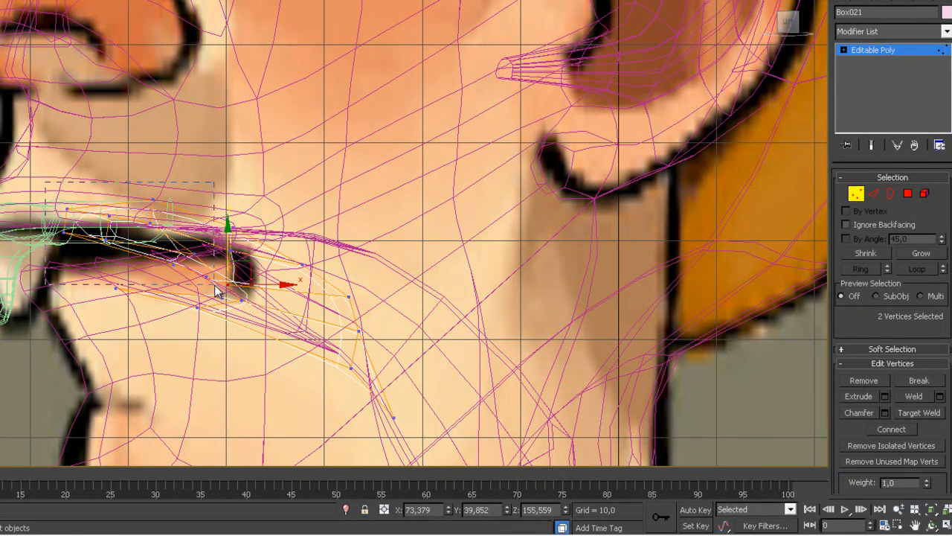
Step: Lower the vertices across the front half of the tongue, pulling the row behind the tip further down
{"action": "mouse_move", "coordinate": [138, 177]}
{"action": "left_mouse_down"}
{"action": "mouse_move", "coordinate": [138, 198]}
{"action": "mouse_move", "coordinate": [135, 184]}
{"action": "left_mouse_up"}
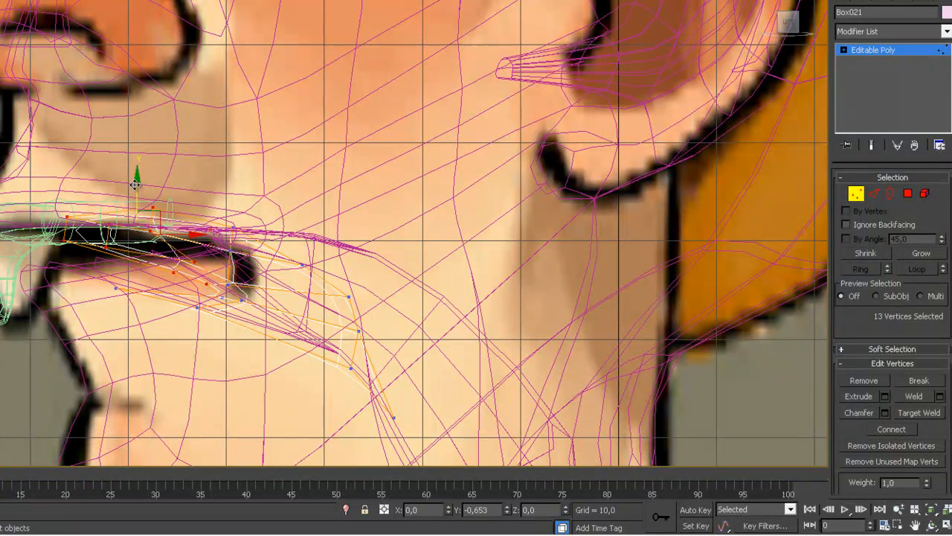
{"action": "left_click_drag", "start_coordinate": [261, 235], "coordinate": [262, 237]}
{"action": "left_click_drag", "start_coordinate": [233, 170], "coordinate": [234, 203]}
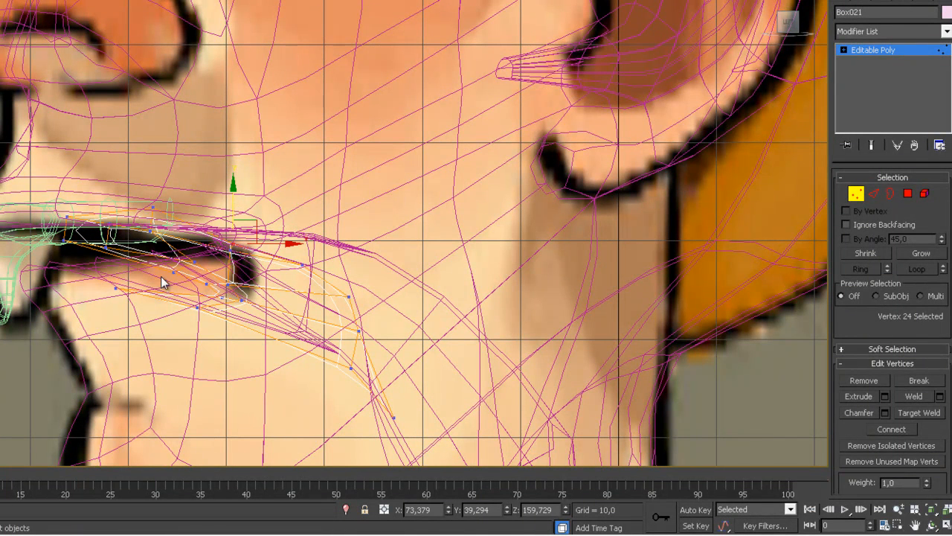
{"action": "left_click_drag", "start_coordinate": [201, 281], "coordinate": [202, 282]}
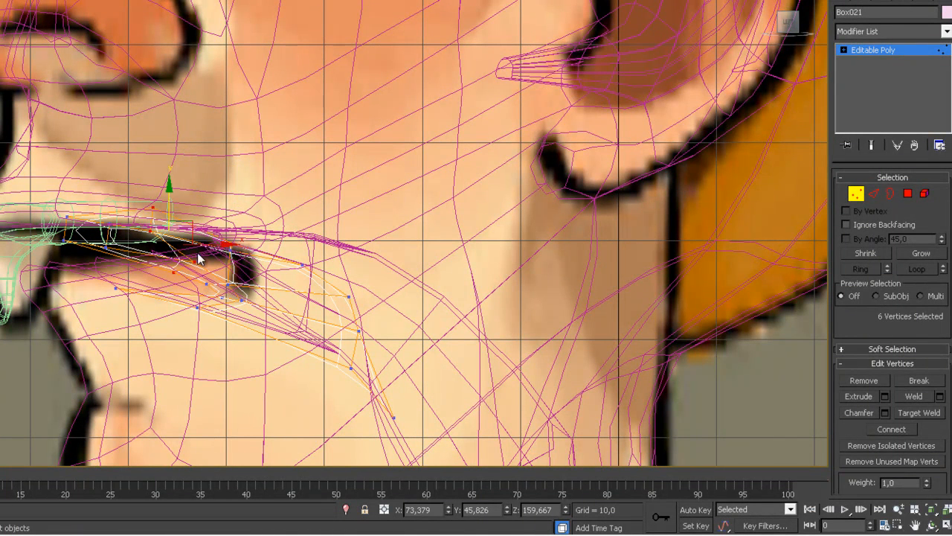
{"action": "left_click_drag", "start_coordinate": [171, 195], "coordinate": [168, 215]}
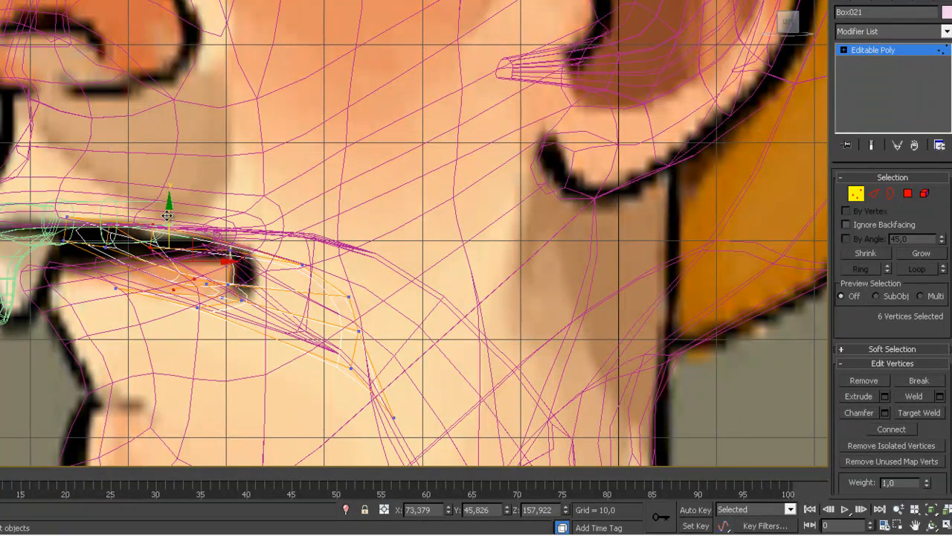
Step: Move the vertices at and just behind the tongue's tip down and back to fit within the mouth opening
{"action": "left_click_drag", "start_coordinate": [163, 249], "coordinate": [193, 237]}
{"action": "left_click", "coordinate": [123, 232], "text": "ctrl"}
{"action": "left_click_drag", "start_coordinate": [129, 229], "coordinate": [148, 259]}
{"action": "left_click_drag", "start_coordinate": [60, 204], "coordinate": [94, 266]}
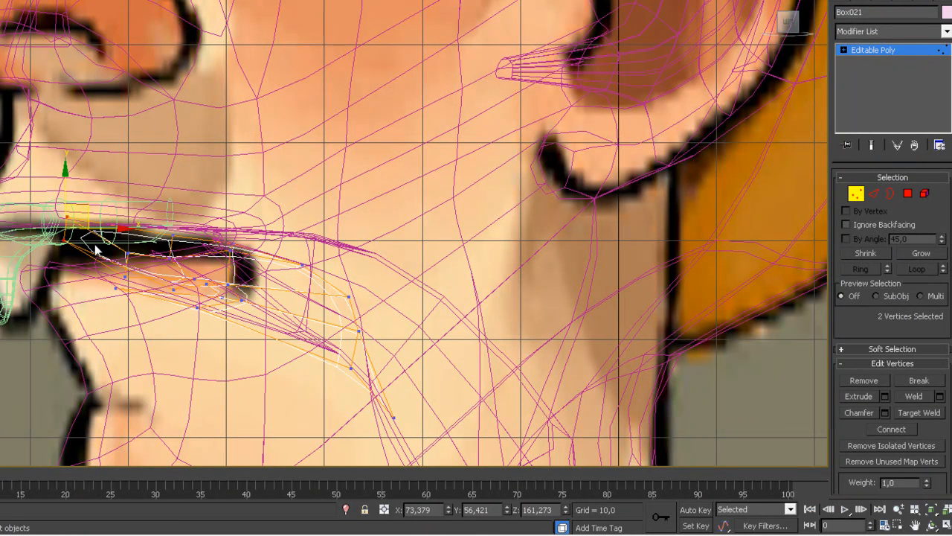
{"action": "left_click_drag", "start_coordinate": [87, 215], "coordinate": [98, 253]}
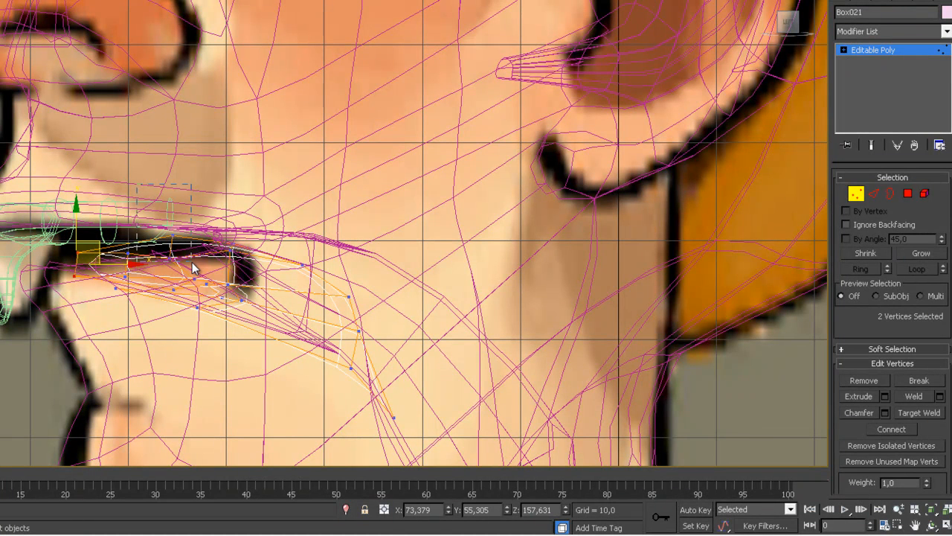
Step: Lower the tongue's upper mid-front vertices and nudge the underside vertices below them slightly down
{"action": "left_click_drag", "start_coordinate": [192, 262], "coordinate": [191, 264]}
{"action": "left_click_drag", "start_coordinate": [171, 201], "coordinate": [171, 216]}
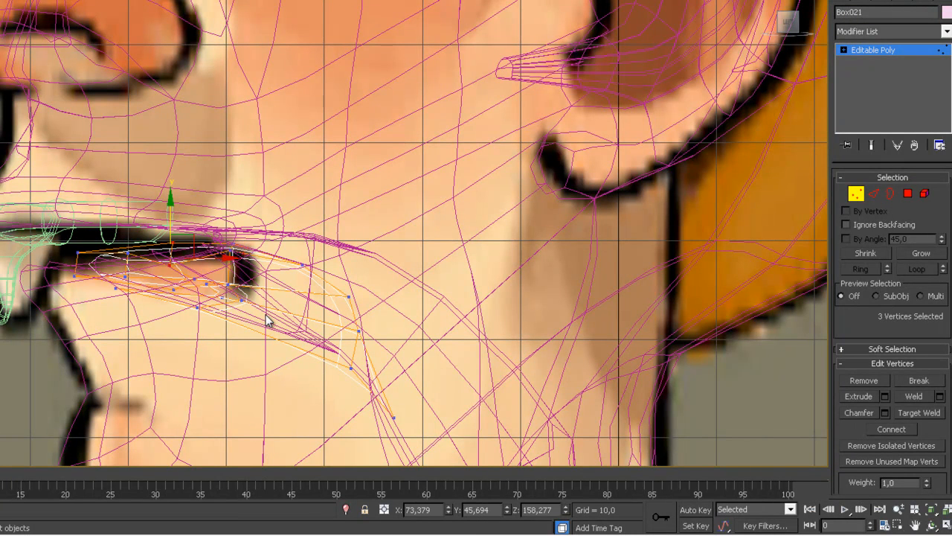
{"action": "left_click_drag", "start_coordinate": [191, 311], "coordinate": [213, 285]}
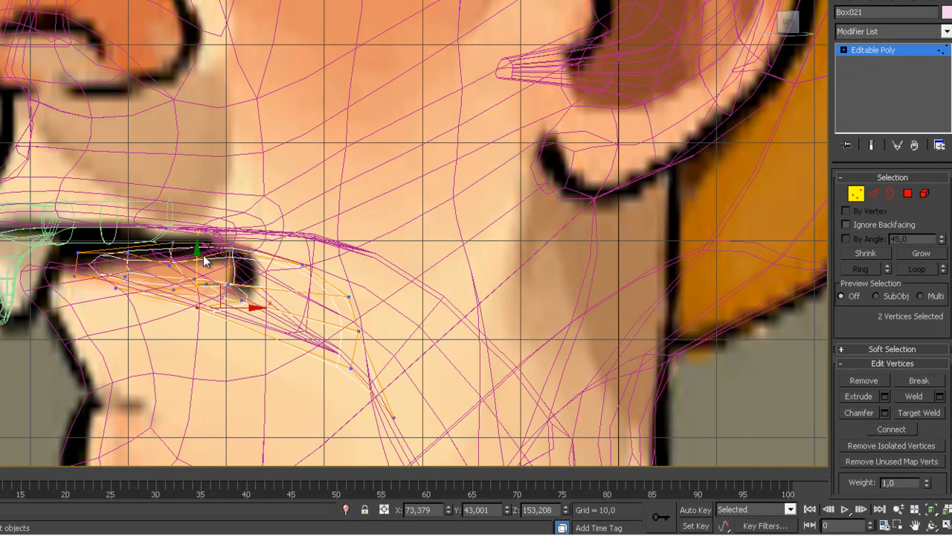
{"action": "left_click_drag", "start_coordinate": [195, 253], "coordinate": [212, 265]}
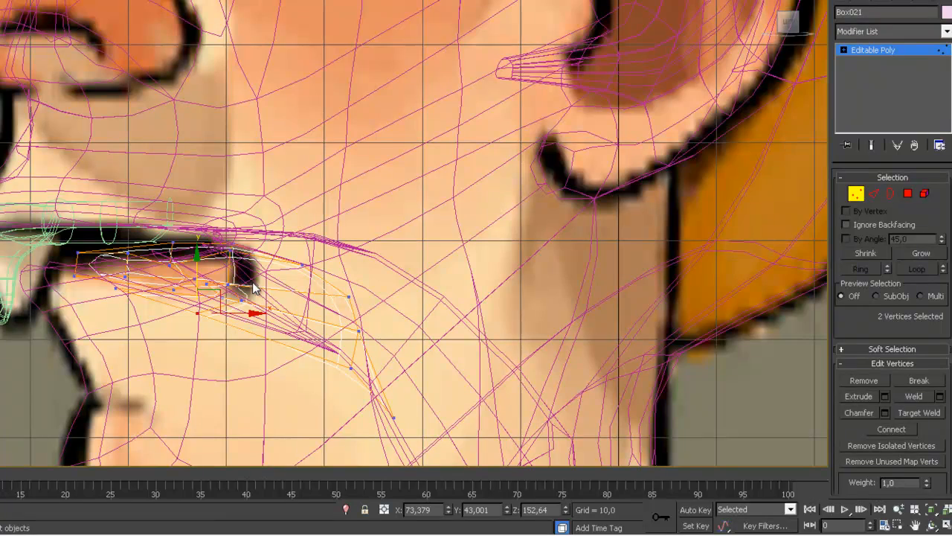
Step: Finish editing the tongue's vertices and bring the mouth up close in an enlarged Perspective view
{"action": "key", "text": "alt+w"}
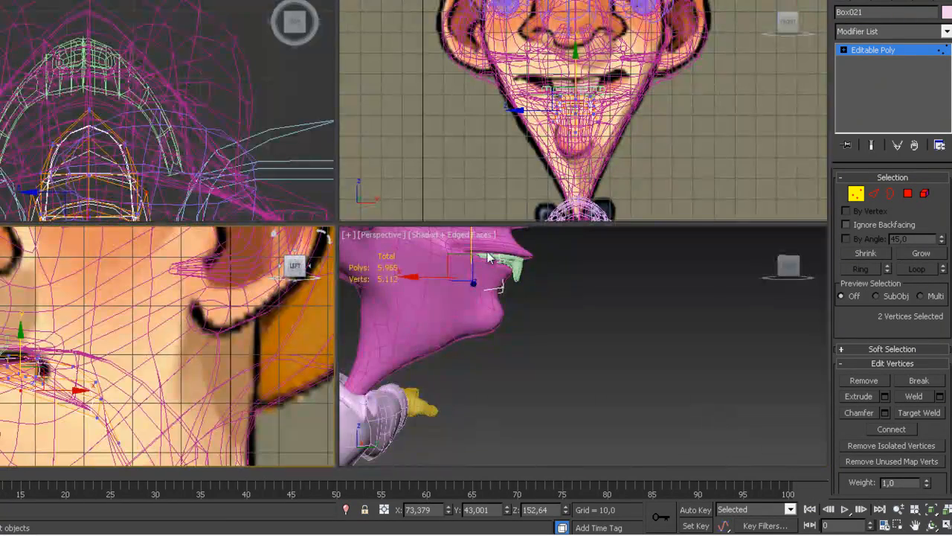
{"action": "left_click", "coordinate": [562, 341]}
{"action": "middle_click_drag", "start_coordinate": [526, 353], "coordinate": [491, 298], "text": "alt"}
{"action": "key", "text": "alt+w"}
{"action": "scroll", "coordinate": [434, 345], "scroll_direction": "up", "scroll_amount": 3}
{"action": "left_click", "coordinate": [888, 49]}
{"action": "middle_click_drag", "start_coordinate": [413, 171], "coordinate": [776, 410]}
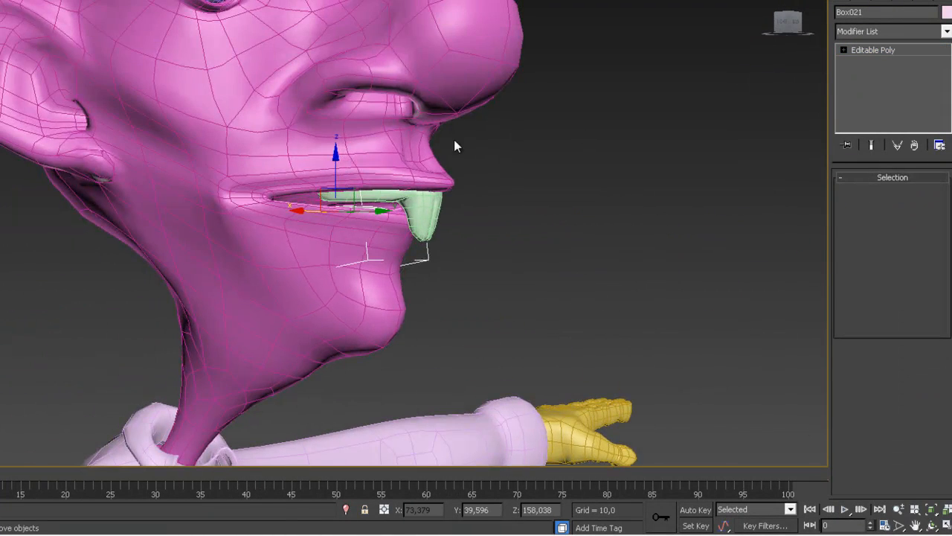
Step: Make the head mesh see-through and examine the tongue's fit inside the mouth from several angles
{"action": "left_click", "coordinate": [441, 100]}
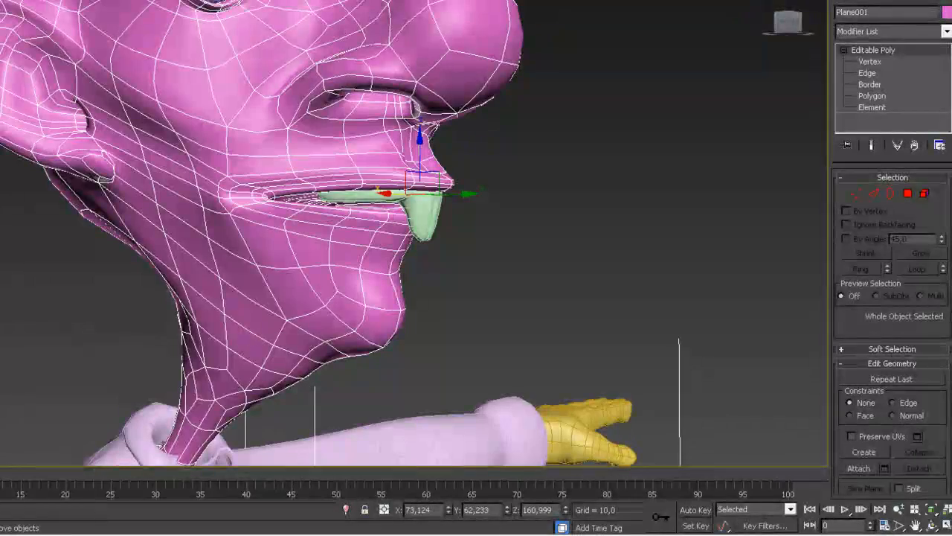
{"action": "key", "text": "alt+x"}
{"action": "middle_click_drag", "start_coordinate": [446, 307], "coordinate": [409, 244], "text": "alt"}
{"action": "middle_click_drag", "start_coordinate": [428, 290], "coordinate": [338, 236], "text": "alt"}
{"action": "key", "text": "alt+x"}
Step: Create a sphere with a radius of about 4.1 on the reference's bow tie at the front of the collar in the side view
{"action": "middle_click_drag", "start_coordinate": [391, 327], "coordinate": [430, 78]}
{"action": "scroll", "coordinate": [447, 266], "scroll_direction": "down", "scroll_amount": 2}
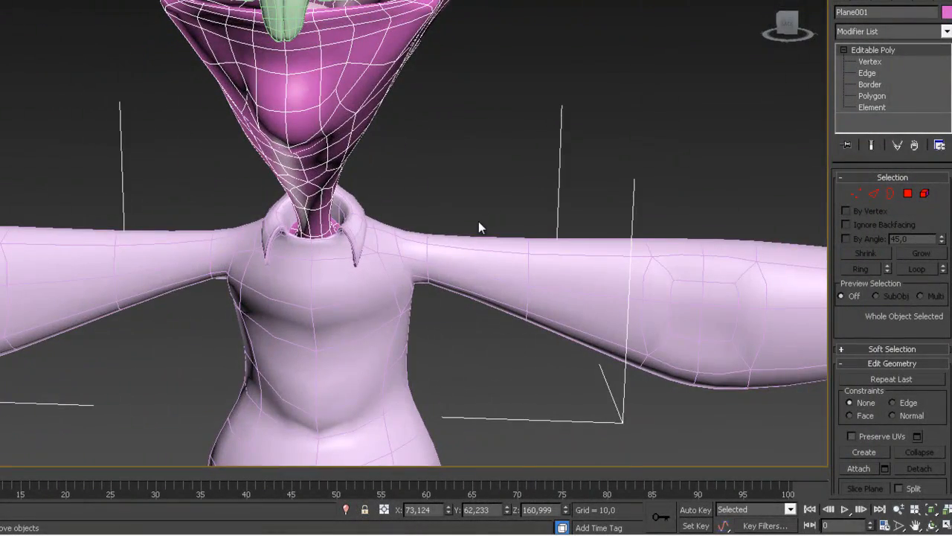
{"action": "key", "text": "alt+w"}
{"action": "key", "text": "alt+w"}
{"action": "key", "text": "alt+w"}
{"action": "key", "text": "alt+w"}
{"action": "middle_click_drag", "start_coordinate": [324, 457], "coordinate": [327, 281]}
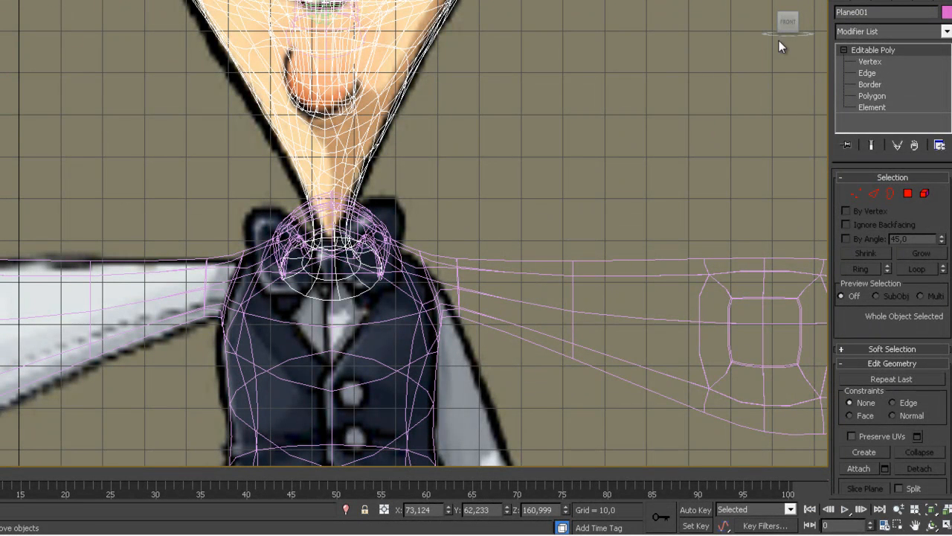
{"action": "left_click", "coordinate": [839, 3]}
{"action": "left_click", "coordinate": [870, 82]}
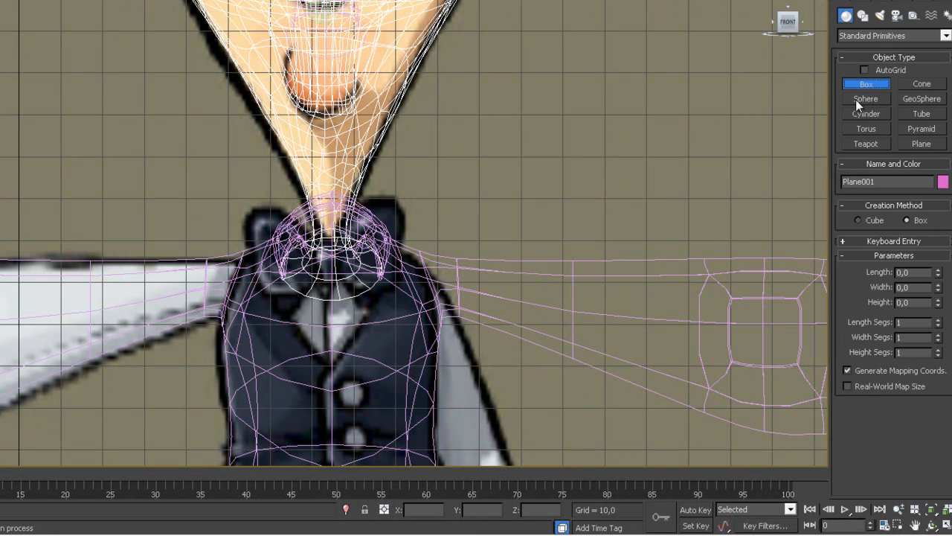
{"action": "left_click", "coordinate": [863, 99]}
{"action": "key", "text": "alt+w"}
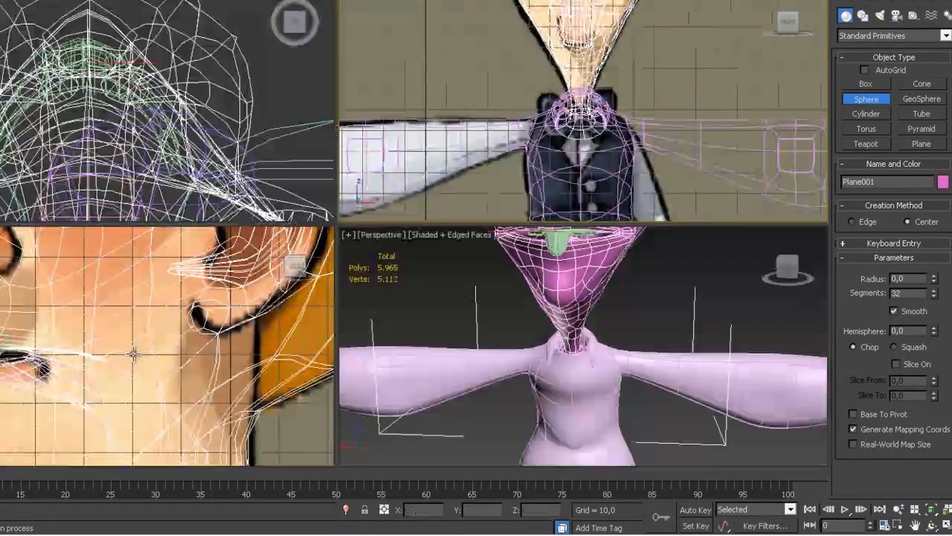
{"action": "right_click", "coordinate": [124, 368]}
{"action": "key", "text": "alt+w"}
{"action": "middle_click_drag", "start_coordinate": [124, 368], "coordinate": [252, 110]}
{"action": "middle_click_drag", "start_coordinate": [298, 259], "coordinate": [114, 100]}
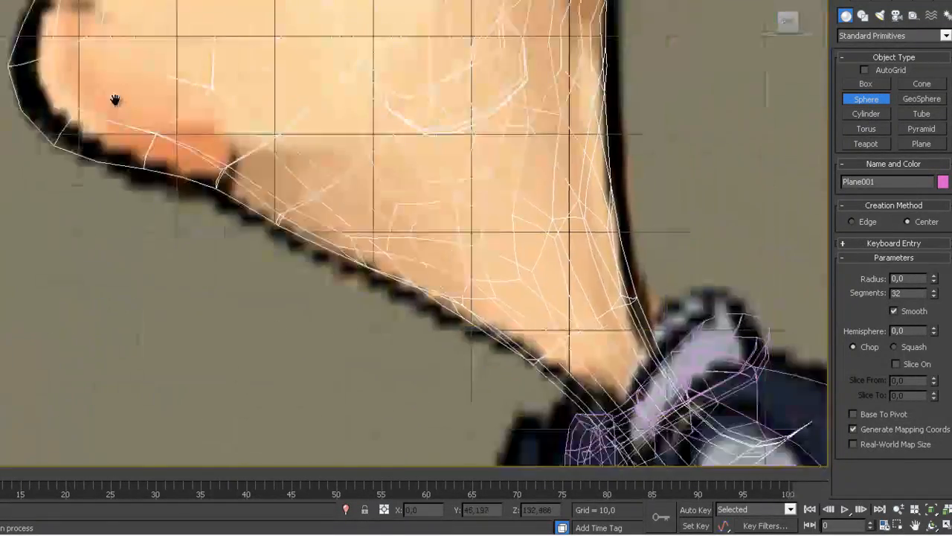
{"action": "scroll", "coordinate": [338, 223], "scroll_direction": "down", "scroll_amount": 4}
{"action": "middle_click_drag", "start_coordinate": [374, 307], "coordinate": [268, 219]}
{"action": "left_click_drag", "start_coordinate": [331, 272], "coordinate": [348, 285]}
{"action": "key", "text": "w"}
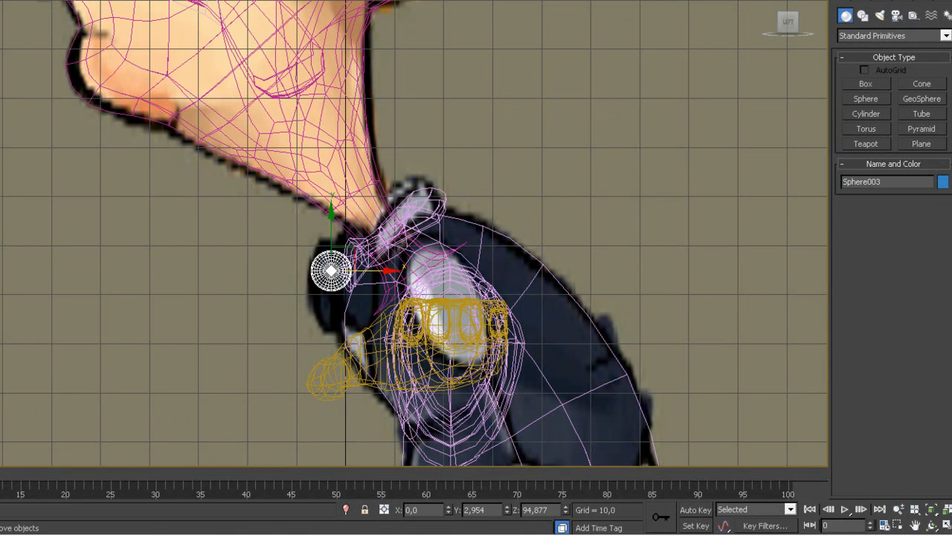
Step: Reduce the new collar sphere to 8 segments
{"action": "left_click", "coordinate": [861, 4]}
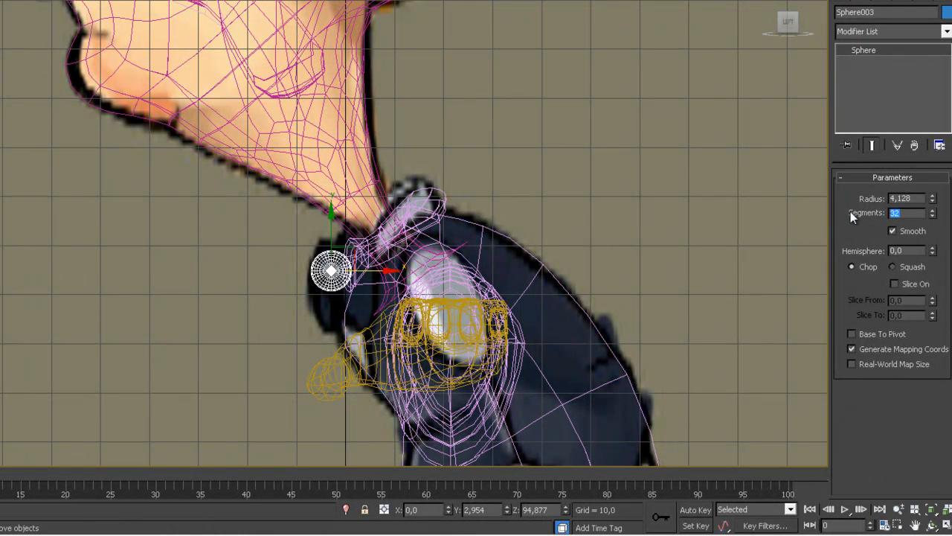
{"action": "type", "text": "8"}
{"action": "key", "text": "Return"}
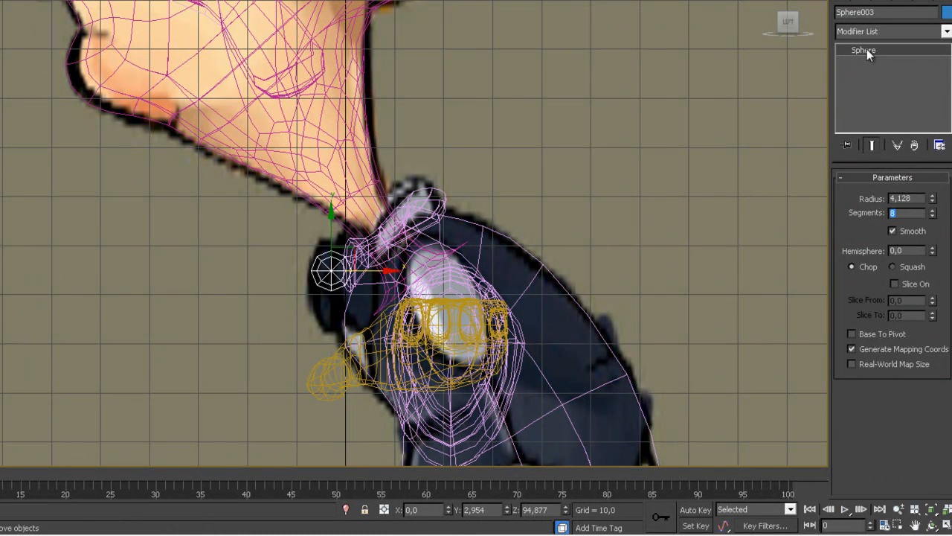
Step: Convert the collar sphere to an editable poly
{"action": "right_click", "coordinate": [443, 271]}
{"action": "mouse_move", "coordinate": [424, 404]}
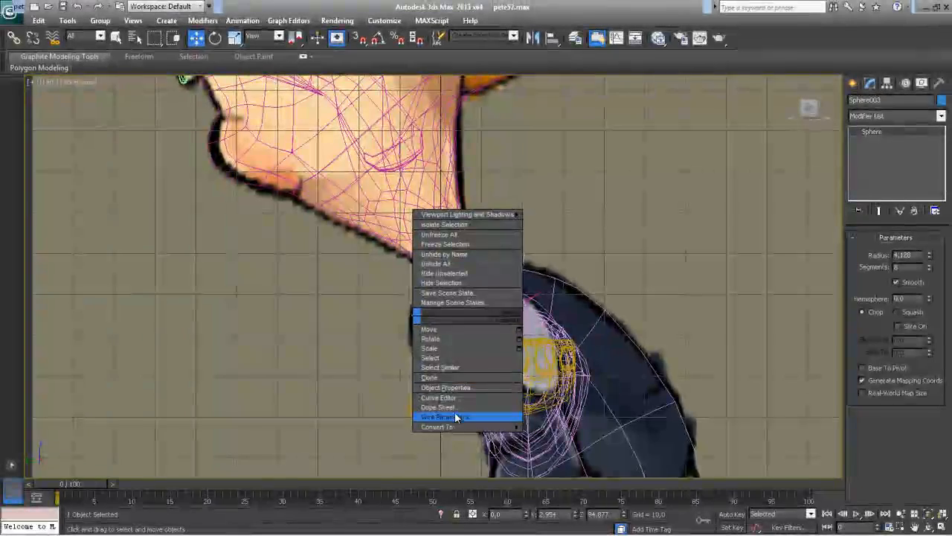
{"action": "left_click", "coordinate": [550, 436]}
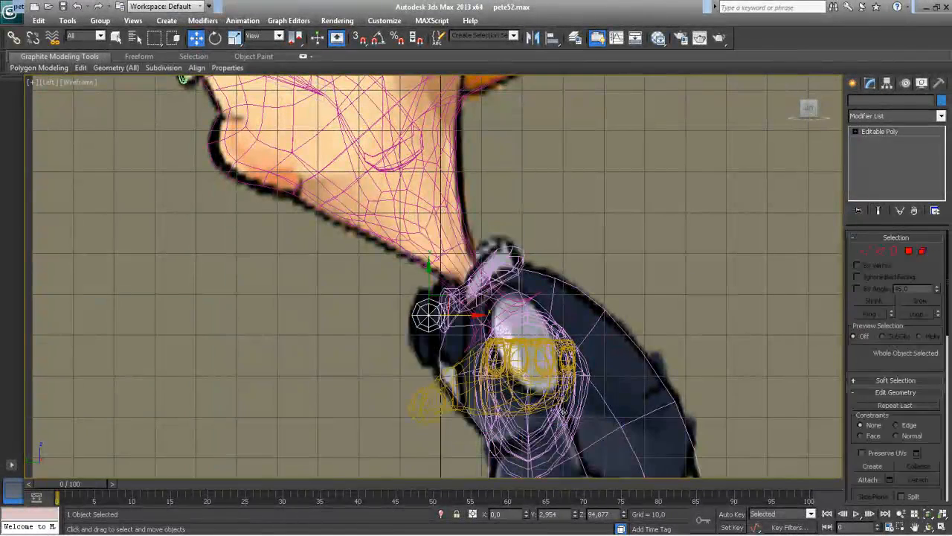
Step: Delete the triangular polygons that form the sphere's two end caps in the side view, leaving only the outer bands
{"action": "left_click", "coordinate": [908, 252]}
{"action": "scroll", "coordinate": [449, 352], "scroll_direction": "down", "scroll_amount": 2}
{"action": "middle_click_drag", "start_coordinate": [520, 329], "coordinate": [604, 164]}
{"action": "scroll", "coordinate": [450, 353], "scroll_direction": "up", "scroll_amount": 4}
{"action": "scroll", "coordinate": [449, 354], "scroll_direction": "up", "scroll_amount": 4}
{"action": "left_click", "coordinate": [358, 260]}
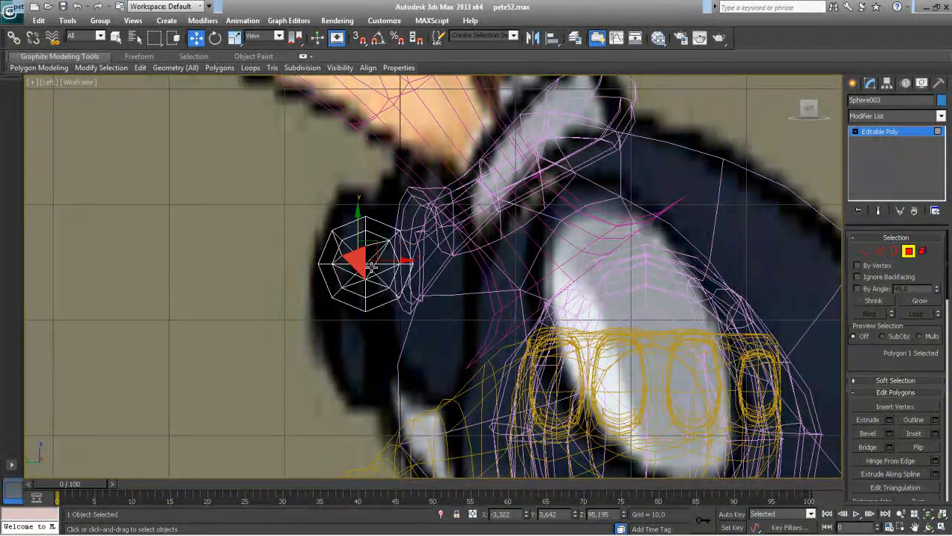
{"action": "left_click", "coordinate": [291, 332]}
{"action": "left_click", "coordinate": [354, 288]}
{"action": "key", "text": "ctrl+z"}
{"action": "left_click", "coordinate": [362, 280]}
{"action": "key", "text": "ctrl+z"}
{"action": "left_click", "coordinate": [369, 281]}
{"action": "key", "text": "ctrl+z"}
{"action": "left_click", "coordinate": [371, 281]}
{"action": "key", "text": "Delete"}
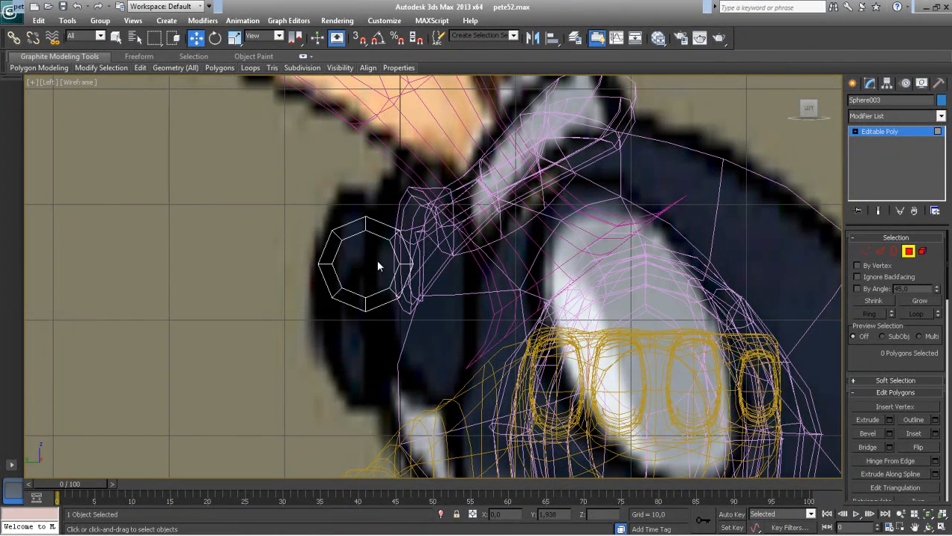
Step: Move the open sphere sideways to the middle of the collar opening and switch to editing its edges
{"action": "key", "text": "alt+w"}
{"action": "scroll", "coordinate": [521, 372], "scroll_direction": "up", "scroll_amount": 3}
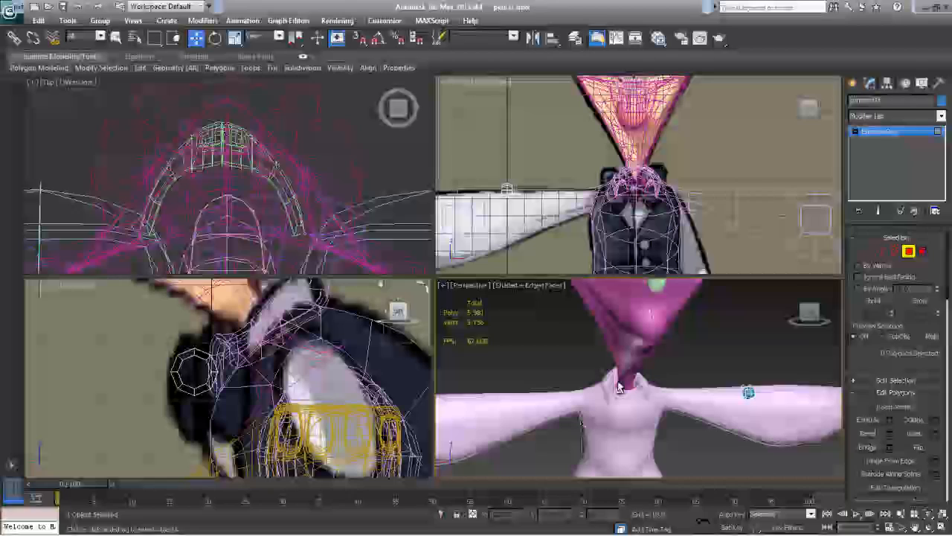
{"action": "left_click", "coordinate": [875, 138]}
{"action": "left_click_drag", "start_coordinate": [707, 392], "coordinate": [585, 394]}
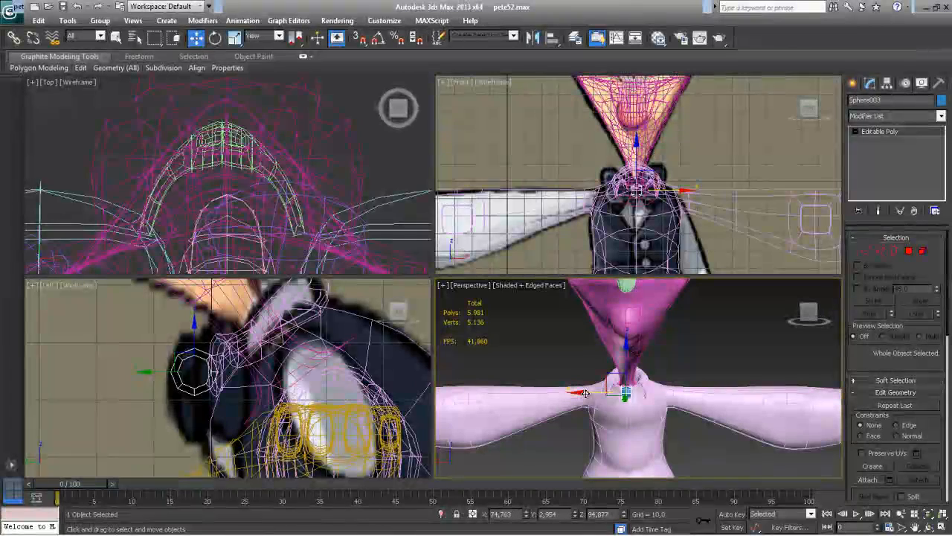
{"action": "middle_click_drag", "start_coordinate": [635, 409], "coordinate": [651, 426]}
{"action": "scroll", "coordinate": [662, 365], "scroll_direction": "up", "scroll_amount": 6}
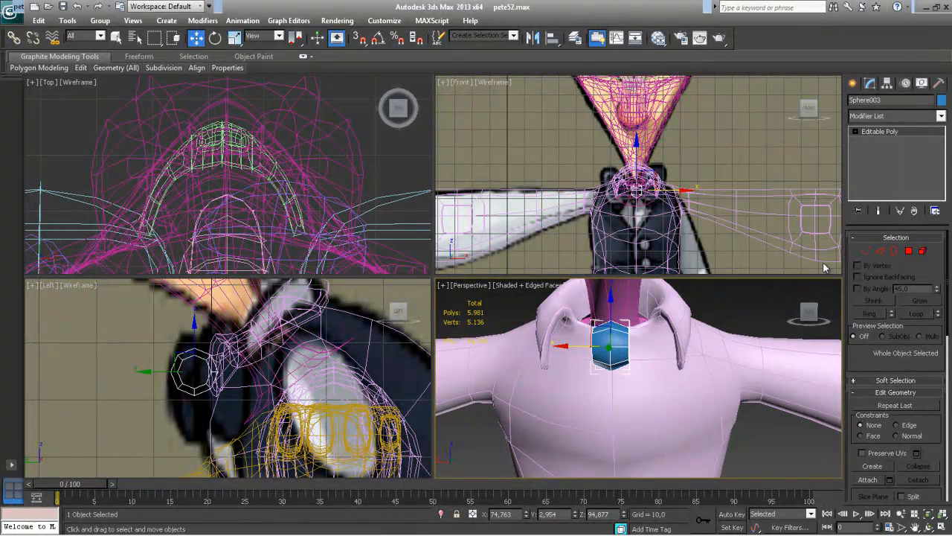
{"action": "left_click", "coordinate": [878, 253]}
{"action": "middle_click_drag", "start_coordinate": [679, 329], "coordinate": [656, 325], "text": "alt"}
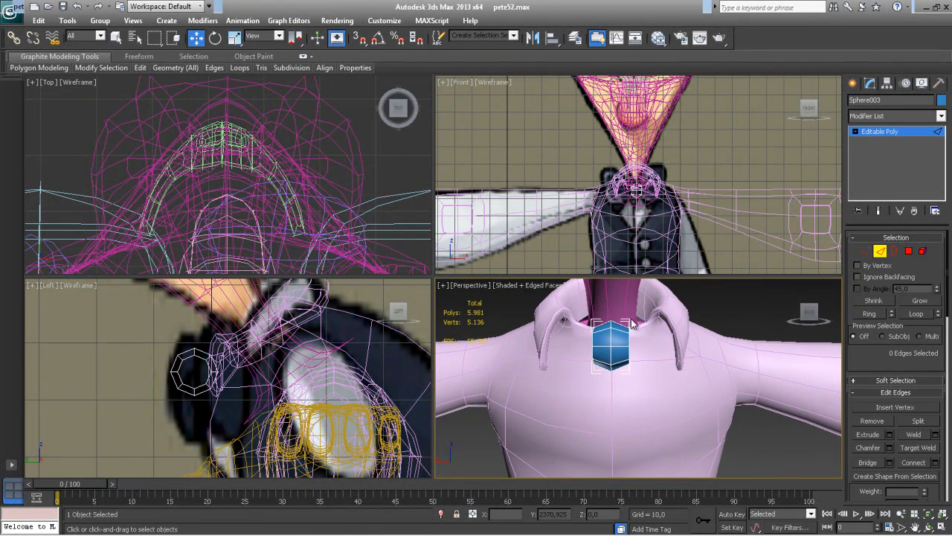
{"action": "double_click", "coordinate": [622, 335]}
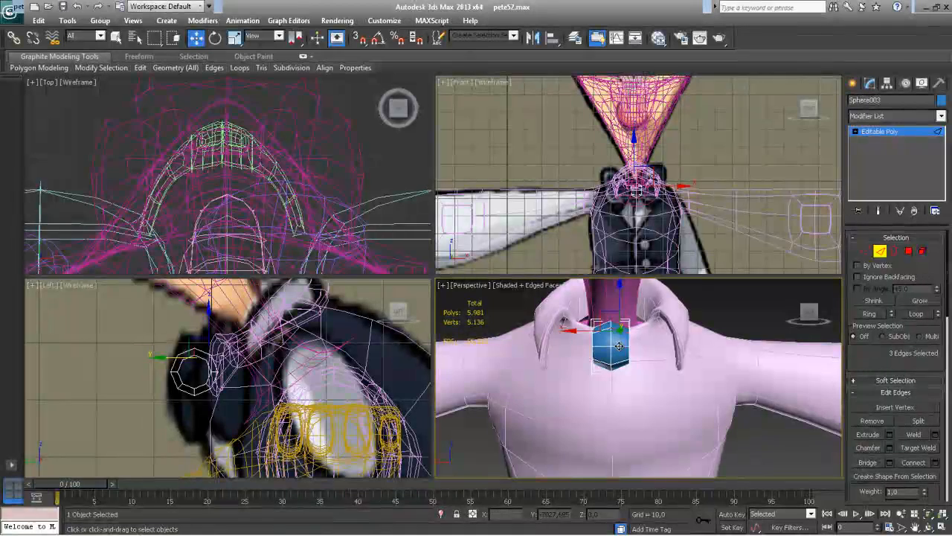
{"action": "left_click", "coordinate": [599, 350], "text": "ctrl"}
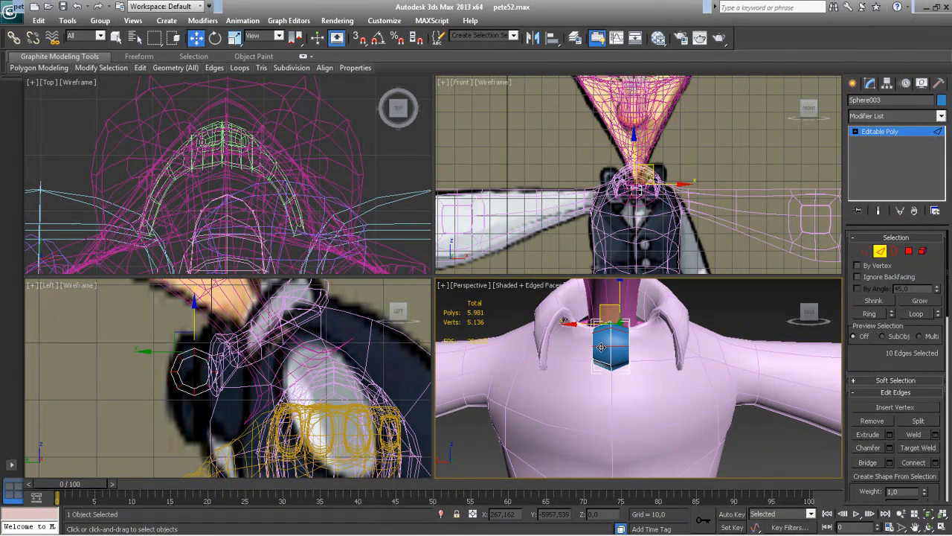
{"action": "key", "text": "ctrl+z"}
{"action": "key", "text": "ctrl+z"}
Step: Connect the crosswise edges of the sphere's two bands to add an edge loop around each band
{"action": "left_click", "coordinate": [598, 304]}
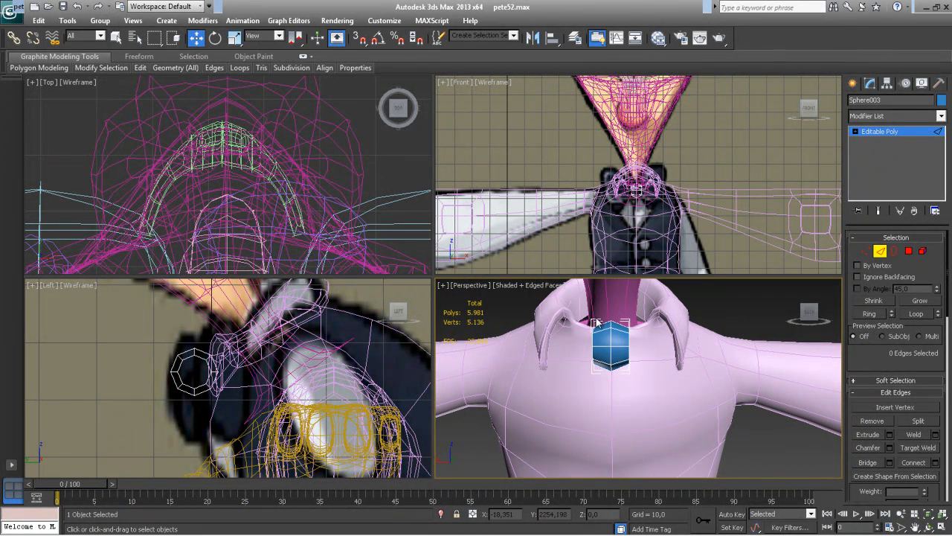
{"action": "double_click", "coordinate": [607, 370]}
{"action": "left_click_drag", "start_coordinate": [621, 377], "coordinate": [621, 380], "text": "ctrl"}
{"action": "mouse_move", "coordinate": [563, 371]}
{"action": "middle_mouse_down", "text": "alt"}
{"action": "mouse_move", "coordinate": [644, 371]}
{"action": "mouse_move", "coordinate": [638, 334]}
{"action": "mouse_move", "coordinate": [508, 374]}
{"action": "mouse_move", "coordinate": [569, 373]}
{"action": "middle_mouse_up", "text": "alt"}
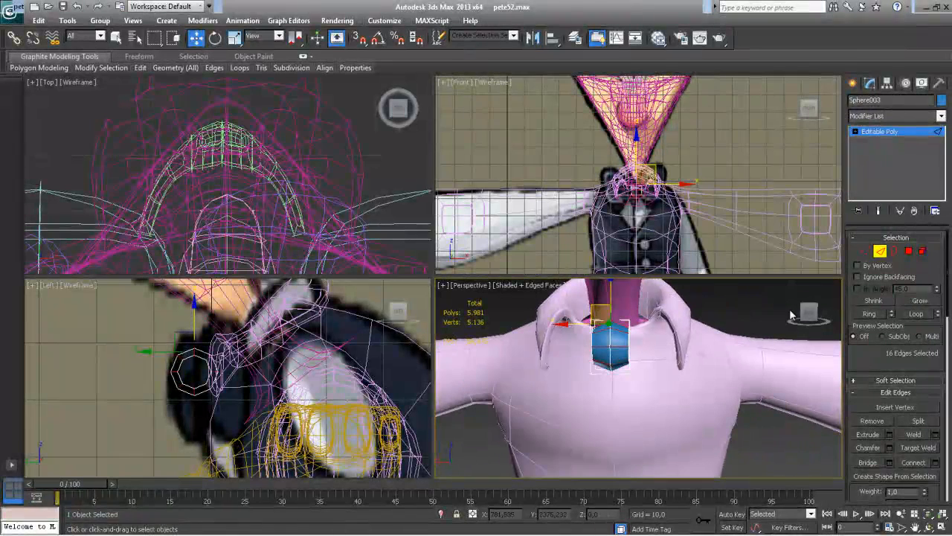
{"action": "left_click", "coordinate": [914, 464]}
{"action": "key", "text": "r"}
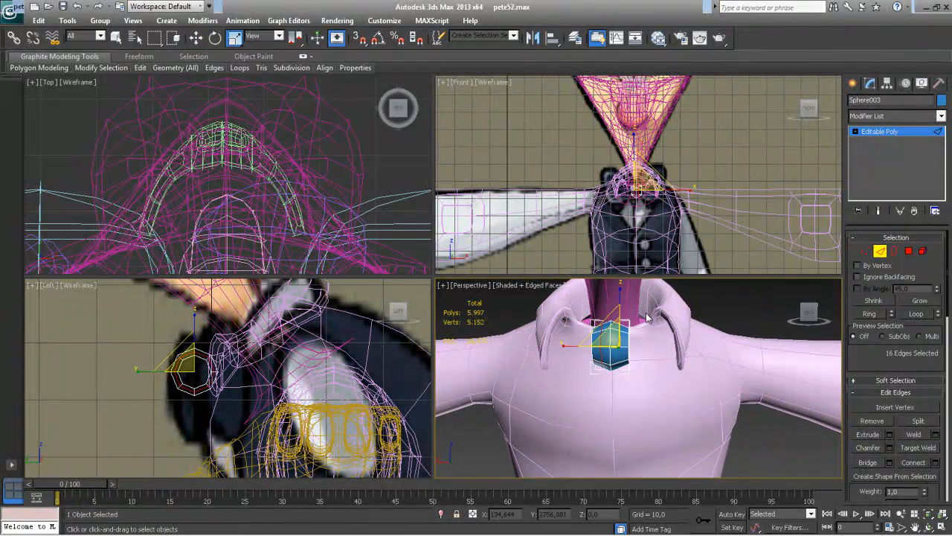
{"action": "middle_click_drag", "start_coordinate": [612, 342], "coordinate": [570, 387], "text": "alt"}
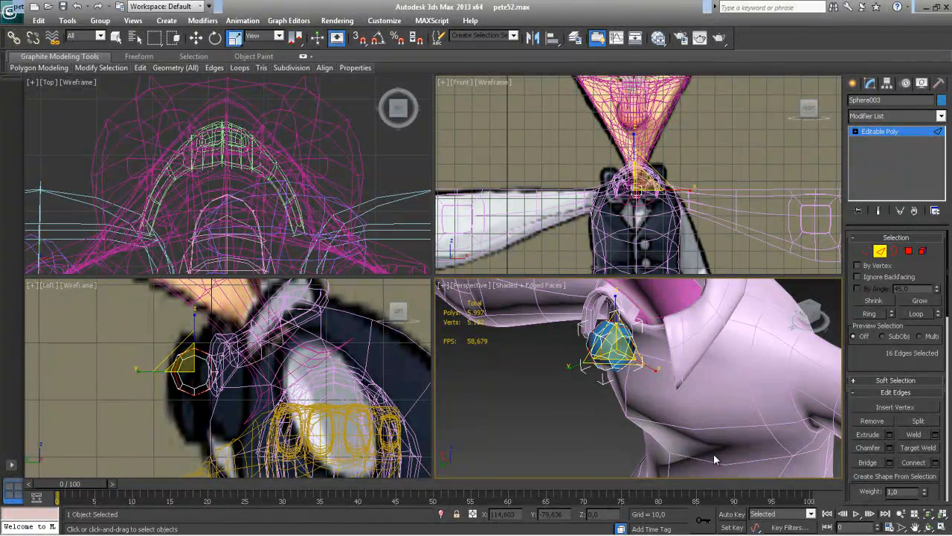
{"action": "middle_click_drag", "start_coordinate": [680, 426], "coordinate": [725, 387], "text": "alt"}
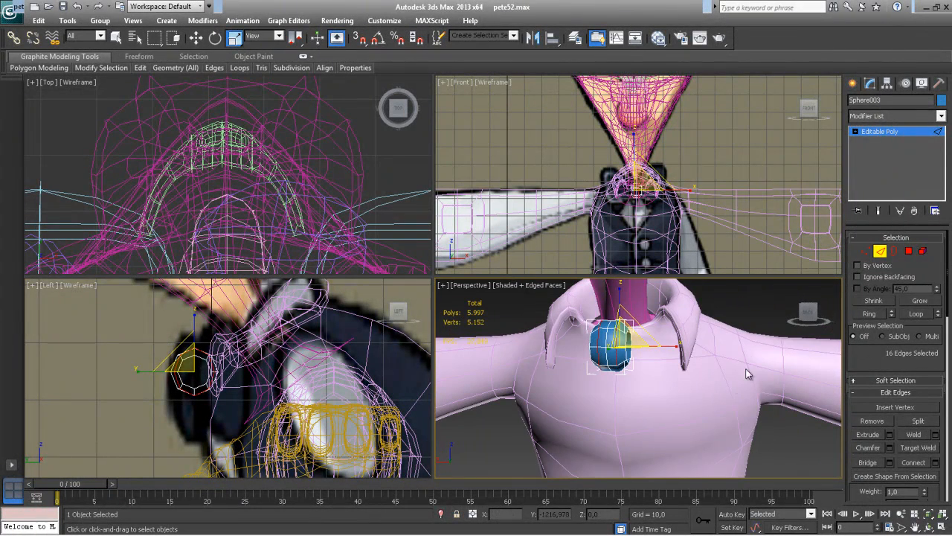
Step: Create a box about 21.6 long, 12.7 wide and 6.2 high over the bow tie's wing in the front view
{"action": "left_click", "coordinate": [853, 84]}
{"action": "left_click", "coordinate": [870, 87]}
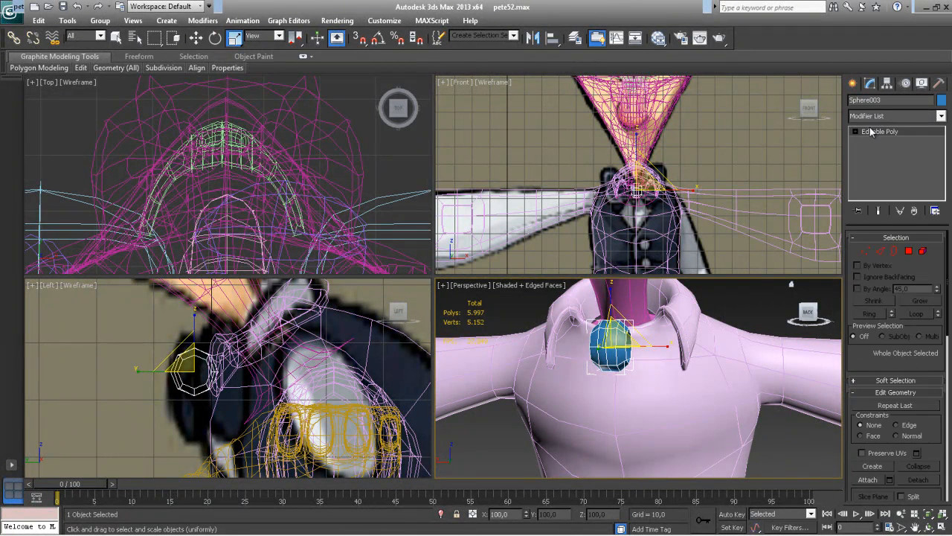
{"action": "left_click", "coordinate": [871, 132]}
{"action": "key", "text": "1"}
{"action": "left_click", "coordinate": [853, 84]}
{"action": "left_click", "coordinate": [875, 160]}
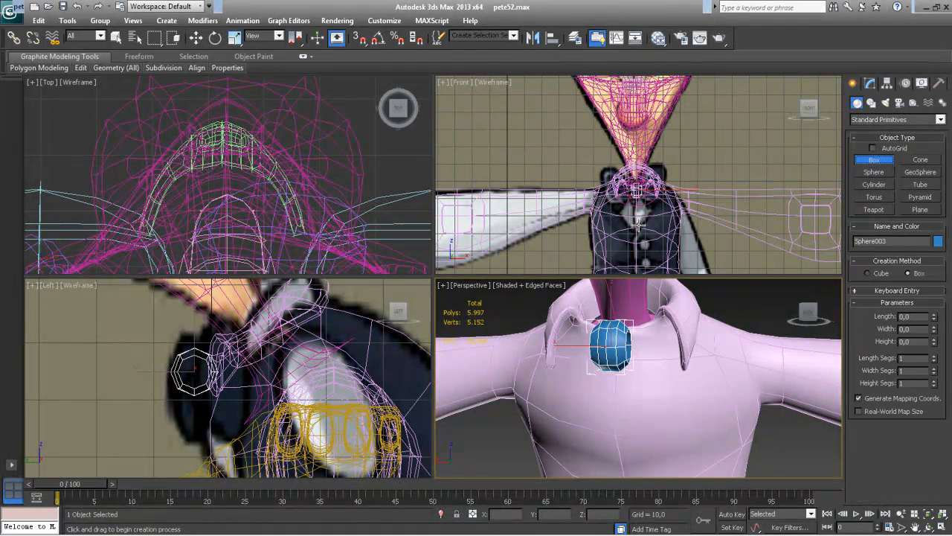
{"action": "left_click_drag", "start_coordinate": [647, 170], "coordinate": [668, 204]}
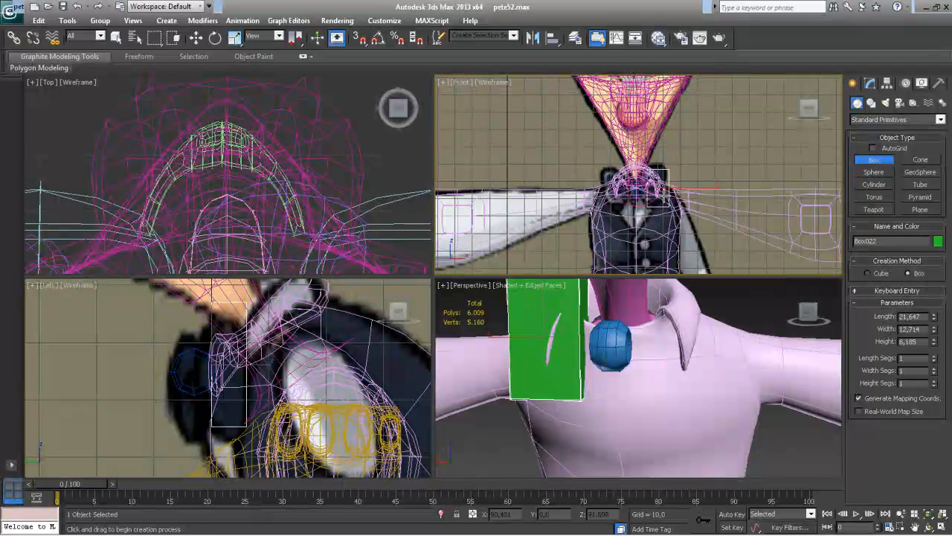
{"action": "key", "text": "r"}
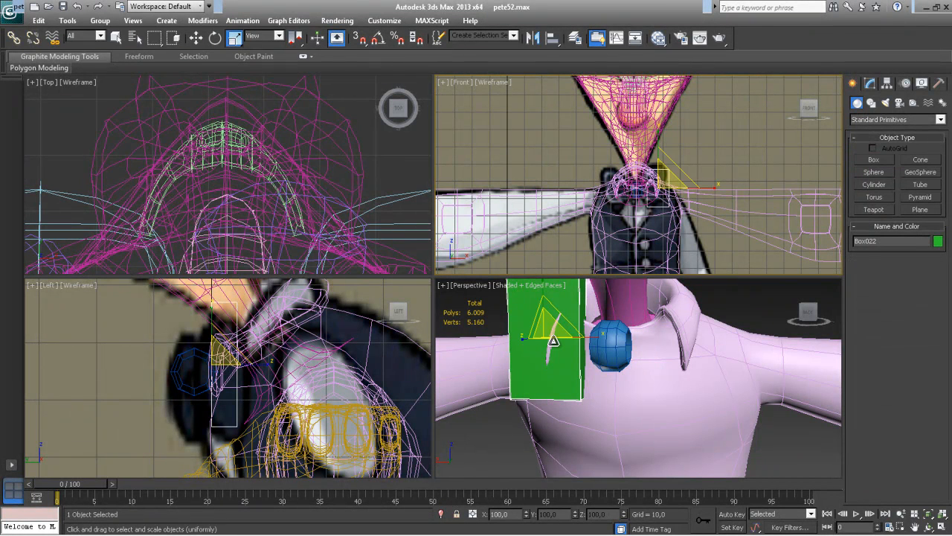
Step: Move the box to the other side of the sphere and align it with the reference bow tie's depth and height
{"action": "key", "text": "w"}
{"action": "left_click_drag", "start_coordinate": [501, 339], "coordinate": [627, 339]}
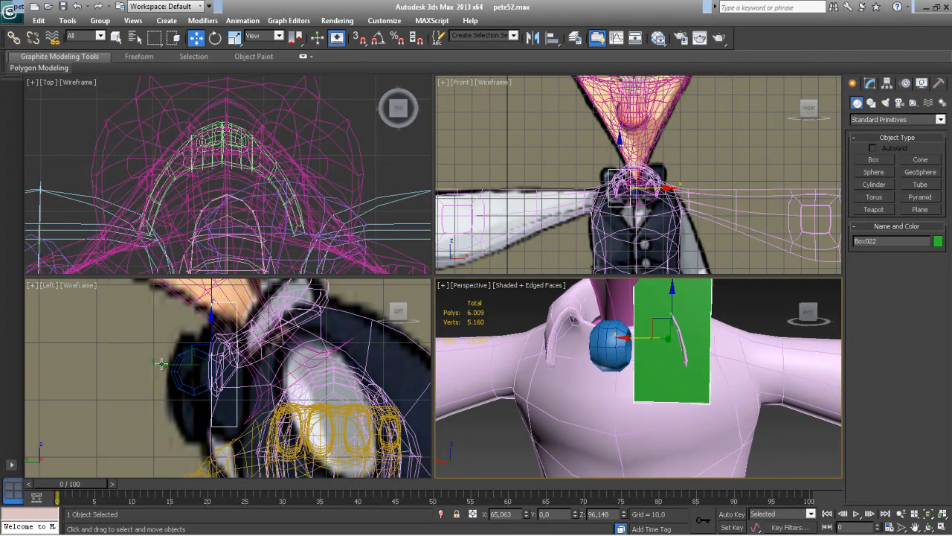
{"action": "right_click", "coordinate": [223, 367]}
{"action": "left_click_drag", "start_coordinate": [261, 367], "coordinate": [234, 368]}
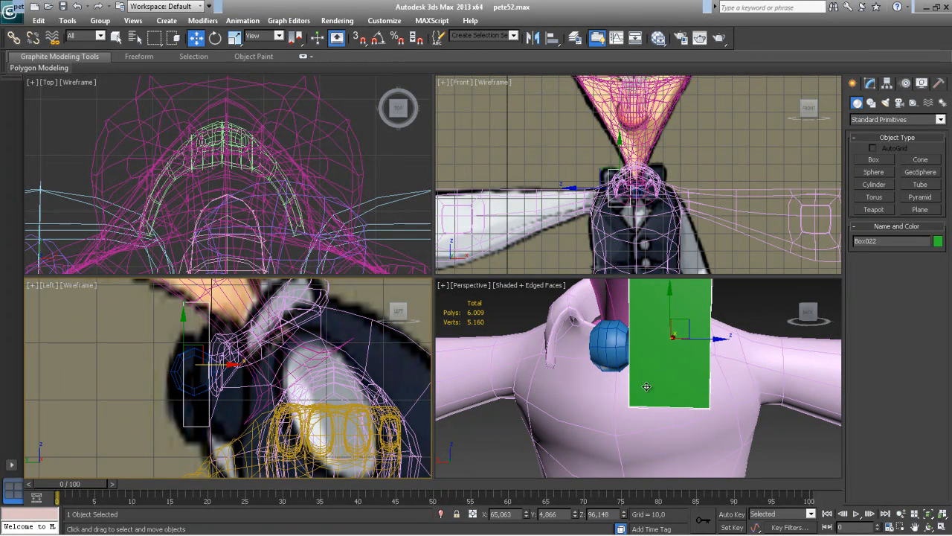
{"action": "middle_click_drag", "start_coordinate": [623, 375], "coordinate": [660, 324], "text": "alt"}
{"action": "left_click_drag", "start_coordinate": [661, 323], "coordinate": [663, 317]}
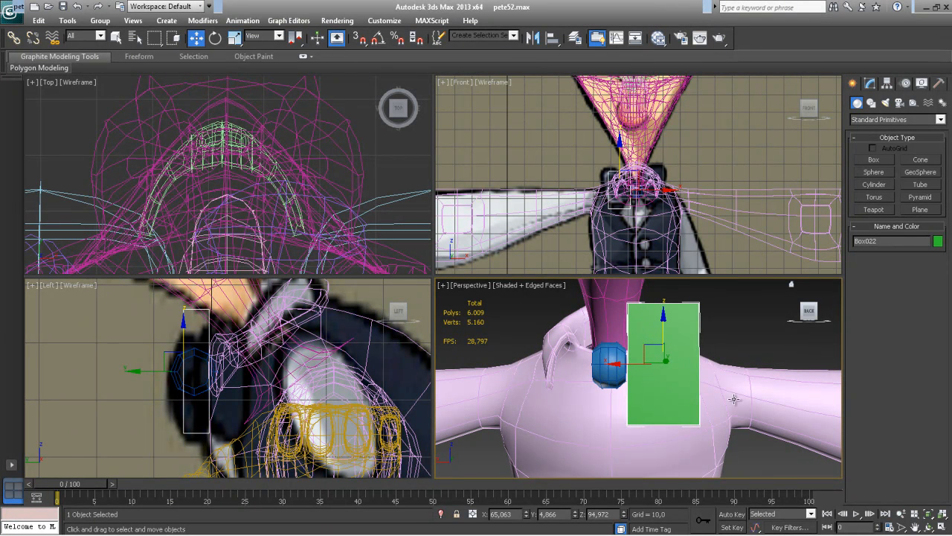
Step: Convert the bow tie box to an editable poly
{"action": "right_click", "coordinate": [670, 402]}
{"action": "mouse_move", "coordinate": [704, 510]}
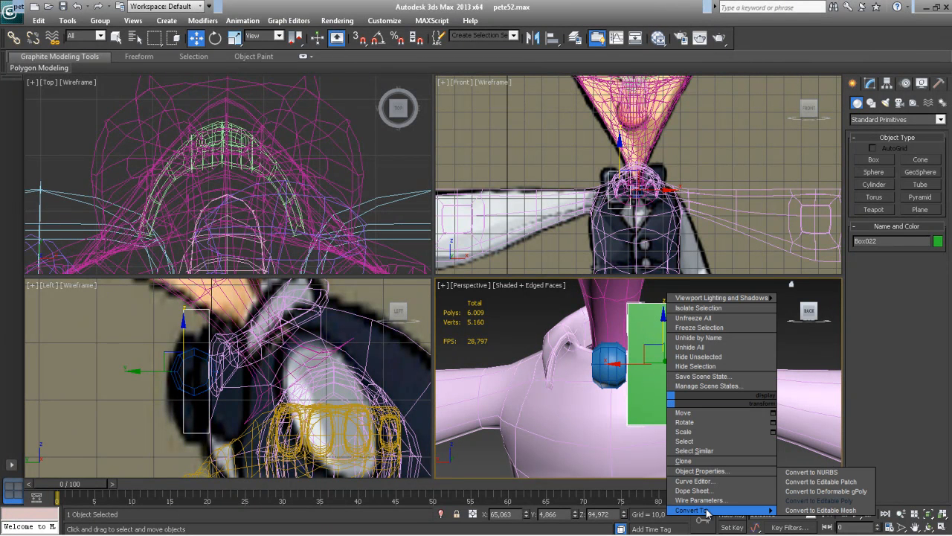
{"action": "left_click", "coordinate": [822, 501]}
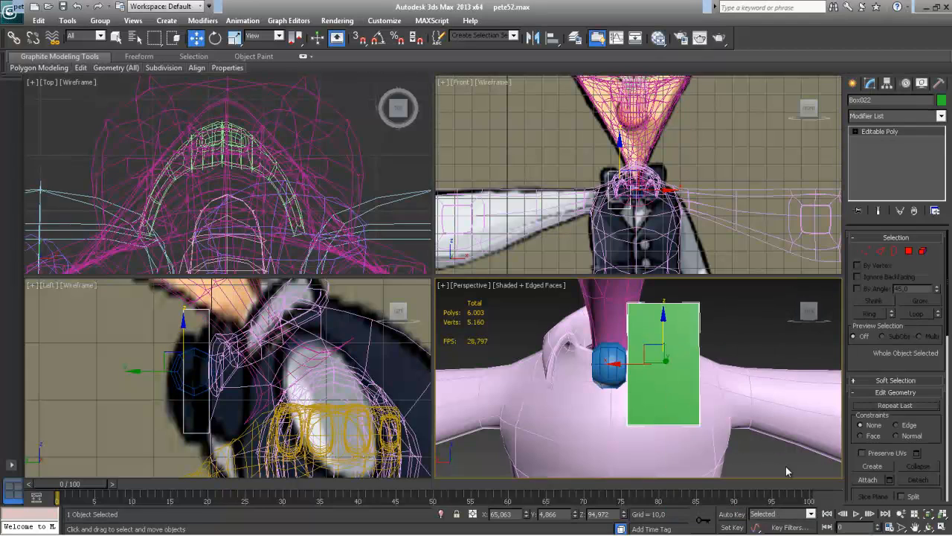
Step: Divide the box into four rows and two columns by connecting its vertical and horizontal edges
{"action": "left_click", "coordinate": [908, 251]}
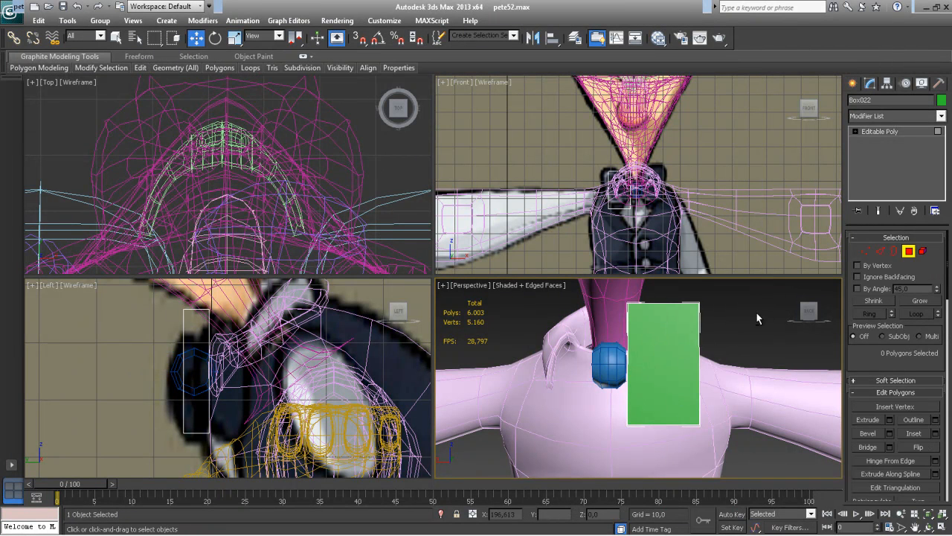
{"action": "left_click", "coordinate": [881, 252]}
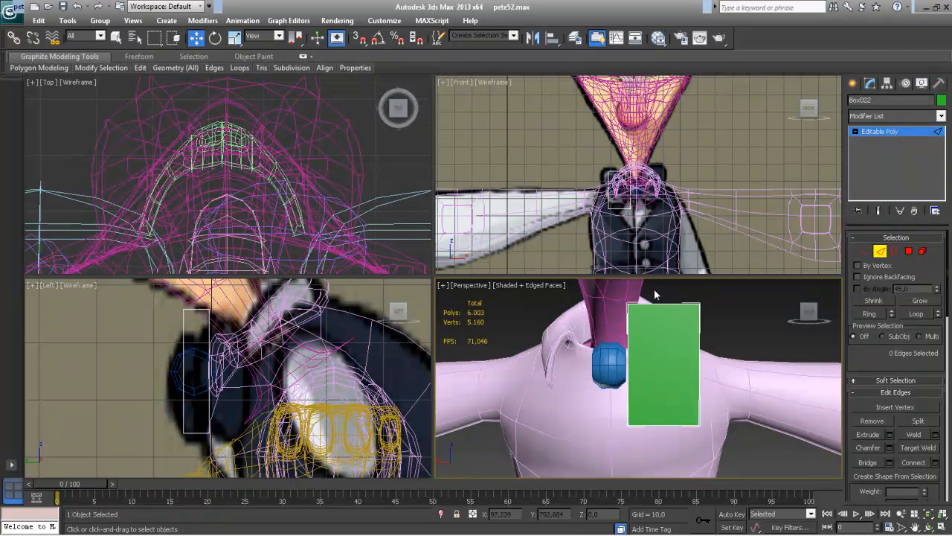
{"action": "left_click_drag", "start_coordinate": [683, 457], "coordinate": [681, 457]}
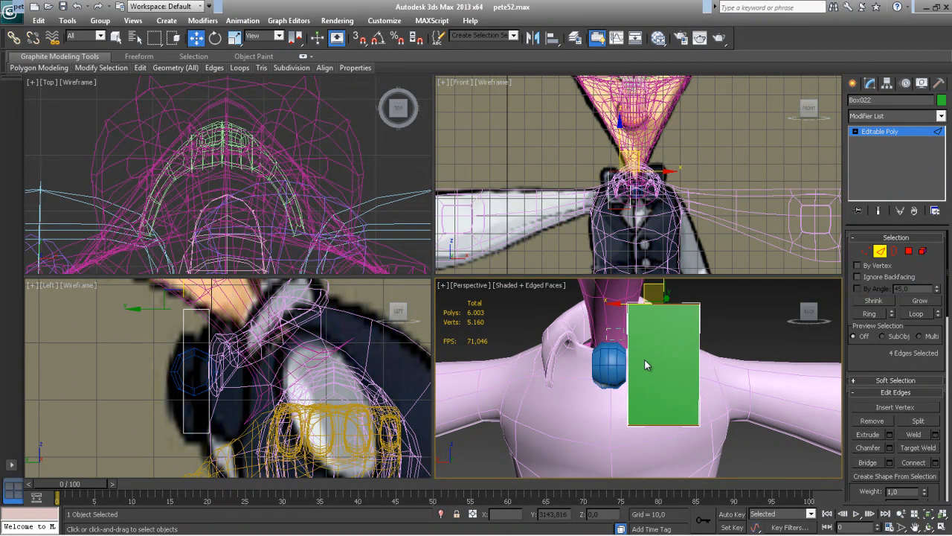
{"action": "left_click_drag", "start_coordinate": [606, 328], "coordinate": [725, 399]}
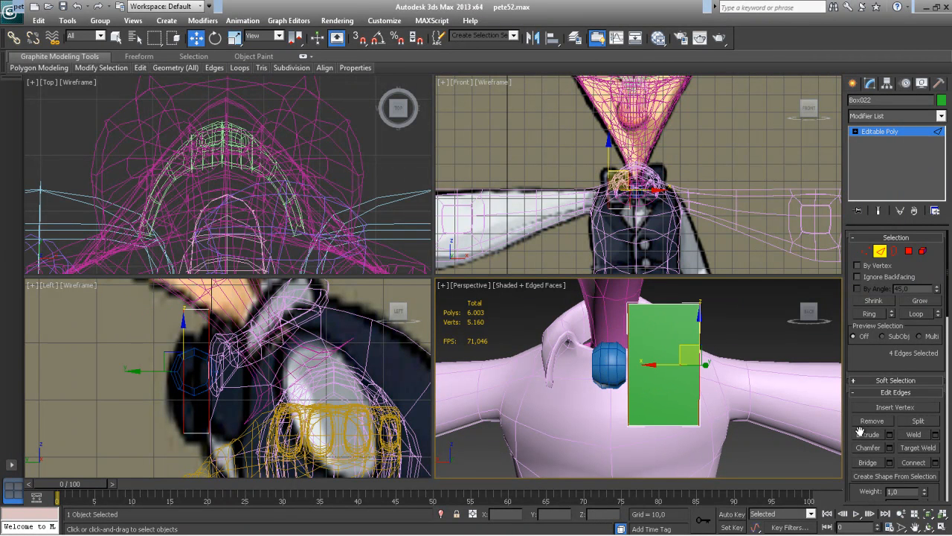
{"action": "left_click", "coordinate": [914, 463]}
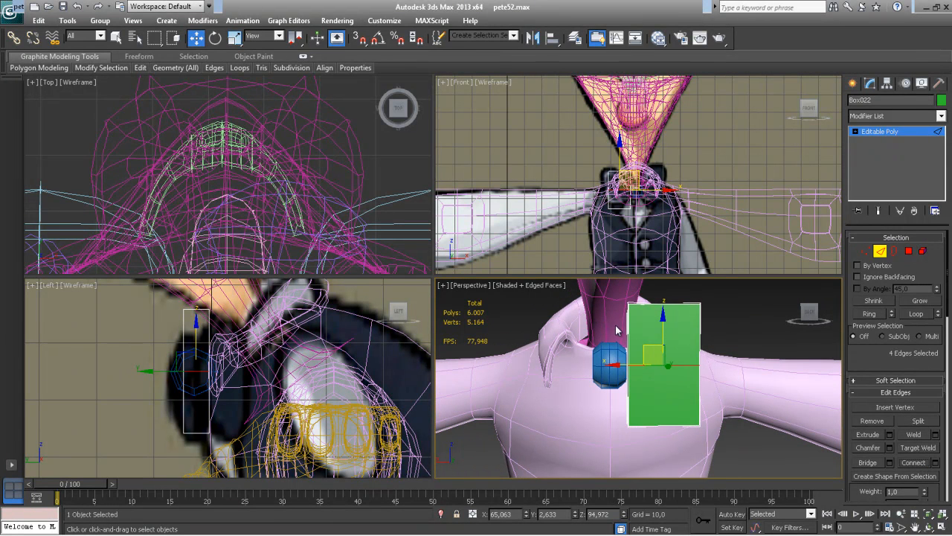
{"action": "left_click", "coordinate": [659, 404]}
{"action": "left_click", "coordinate": [906, 460]}
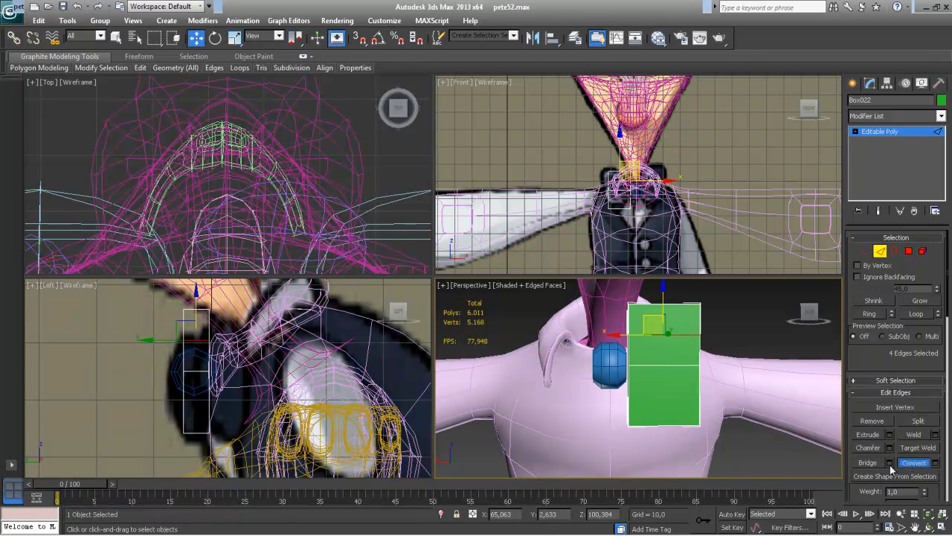
{"action": "left_click_drag", "start_coordinate": [721, 405], "coordinate": [722, 406]}
{"action": "left_click", "coordinate": [914, 463]}
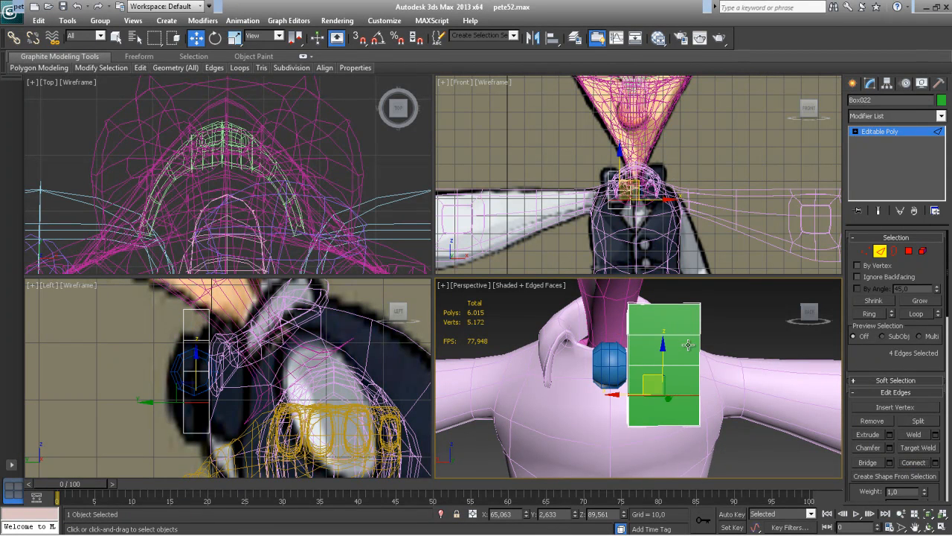
{"action": "left_click_drag", "start_coordinate": [682, 453], "coordinate": [682, 453]}
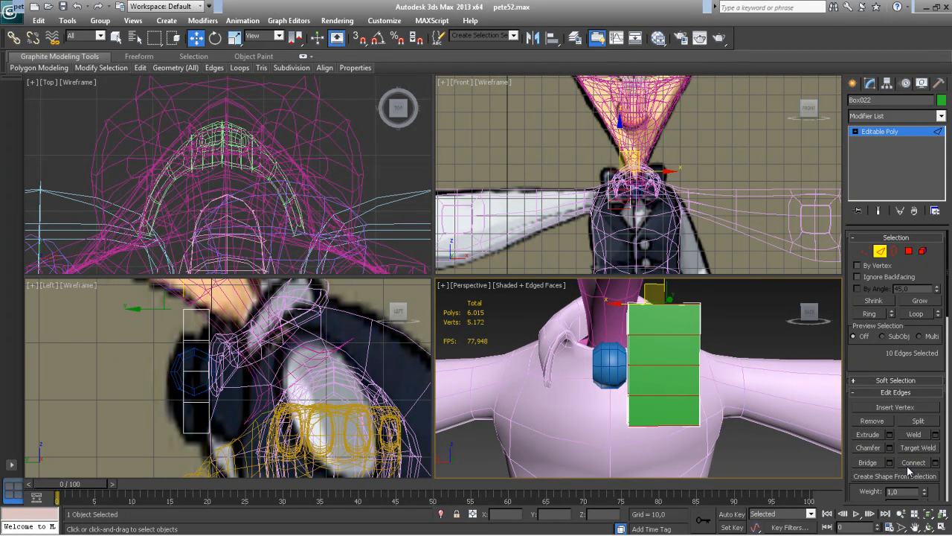
{"action": "left_click", "coordinate": [906, 465]}
Step: Delete two polygons from the box's narrow side facing the sphere
{"action": "left_click", "coordinate": [909, 252]}
{"action": "mouse_move", "coordinate": [651, 337]}
{"action": "middle_mouse_down", "text": "alt"}
{"action": "mouse_move", "coordinate": [680, 347]}
{"action": "mouse_move", "coordinate": [665, 346]}
{"action": "middle_mouse_up", "text": "alt"}
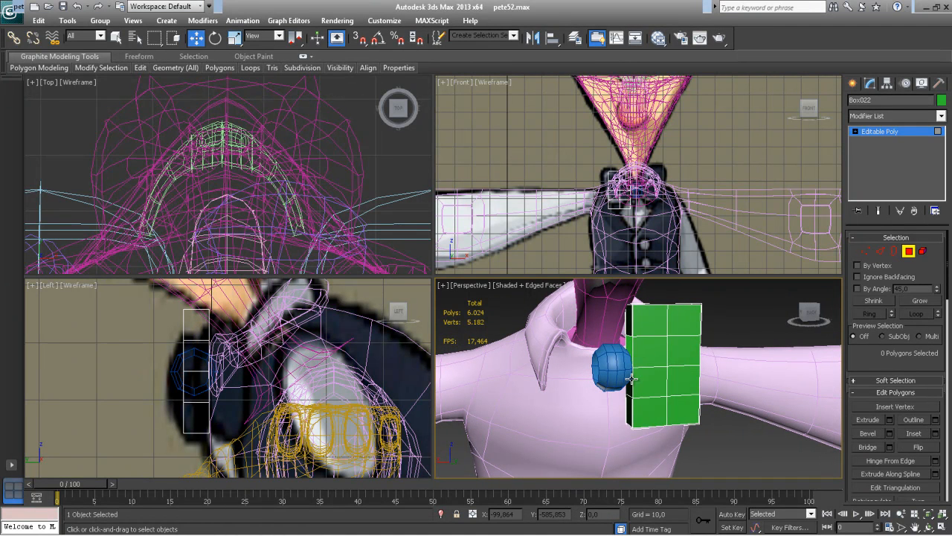
{"action": "middle_click_drag", "start_coordinate": [622, 360], "coordinate": [593, 362], "text": "alt"}
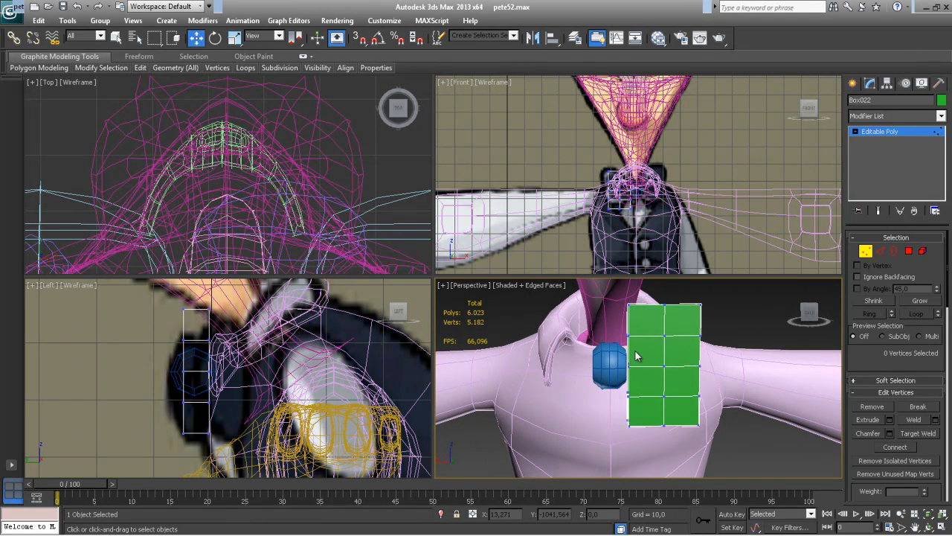
Step: Add an edge loop through the box's thickness by connecting the edges along its narrow sides
{"action": "left_click", "coordinate": [632, 337]}
{"action": "middle_click_drag", "start_coordinate": [633, 337], "coordinate": [651, 350], "text": "alt"}
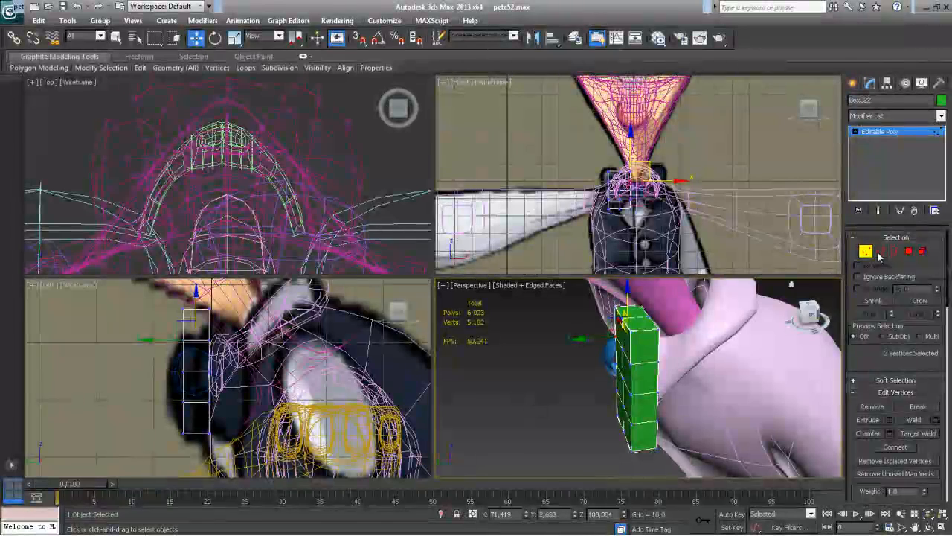
{"action": "key", "text": "2"}
{"action": "left_click", "coordinate": [644, 342]}
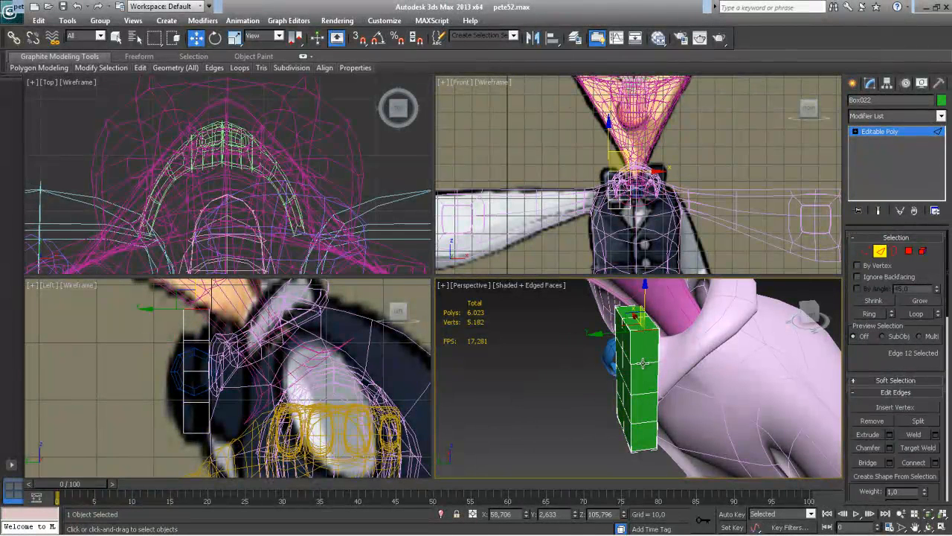
{"action": "double_click", "coordinate": [645, 363]}
{"action": "left_click", "coordinate": [913, 463]}
{"action": "middle_click_drag", "start_coordinate": [688, 408], "coordinate": [767, 387], "text": "alt"}
Step: Move the upper inner vertices on the sphere-facing side slightly down and the lower inner ones slightly up
{"action": "left_click", "coordinate": [866, 252]}
{"action": "middle_click_drag", "start_coordinate": [663, 309], "coordinate": [626, 314], "text": "alt"}
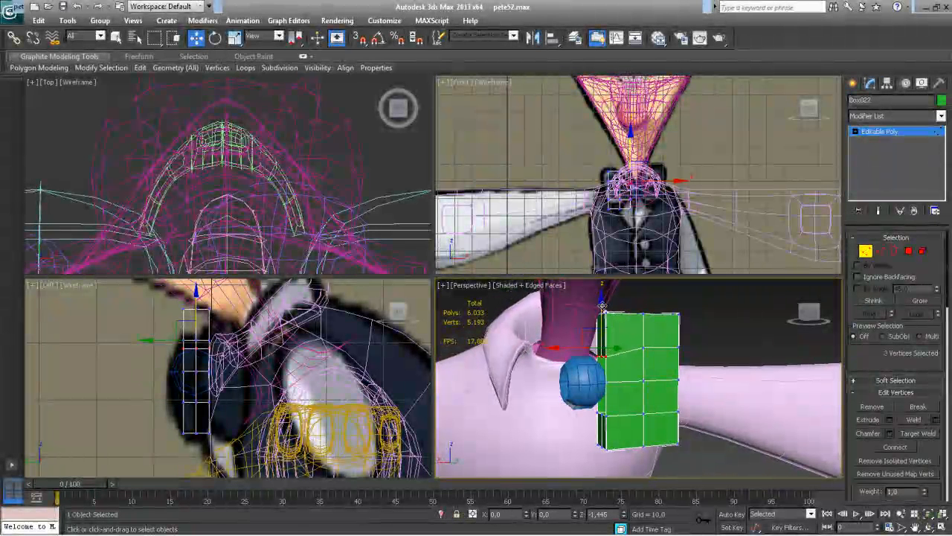
{"action": "middle_click_drag", "start_coordinate": [593, 387], "coordinate": [575, 405], "text": "alt"}
{"action": "left_click_drag", "start_coordinate": [585, 408], "coordinate": [611, 425]}
{"action": "left_click_drag", "start_coordinate": [603, 369], "coordinate": [602, 362]}
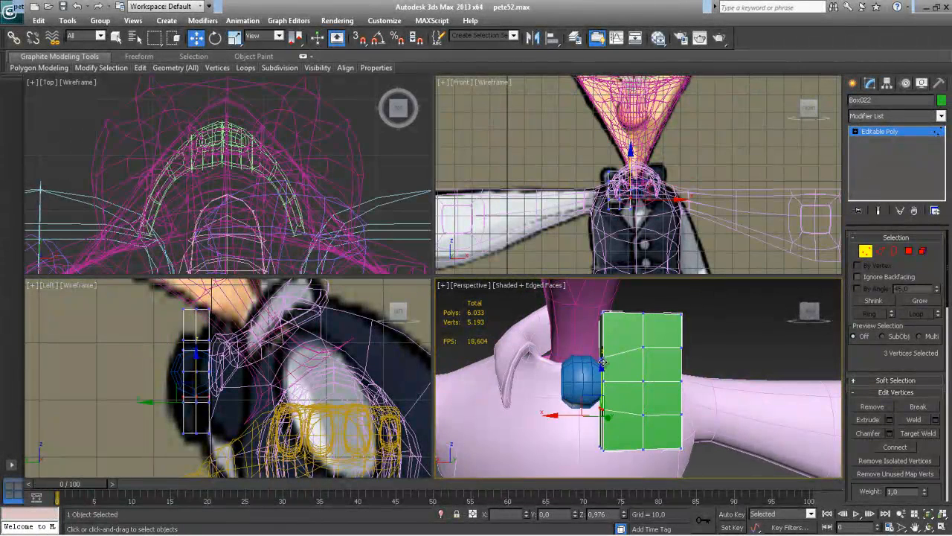
{"action": "middle_click_drag", "start_coordinate": [604, 352], "coordinate": [586, 340], "text": "alt"}
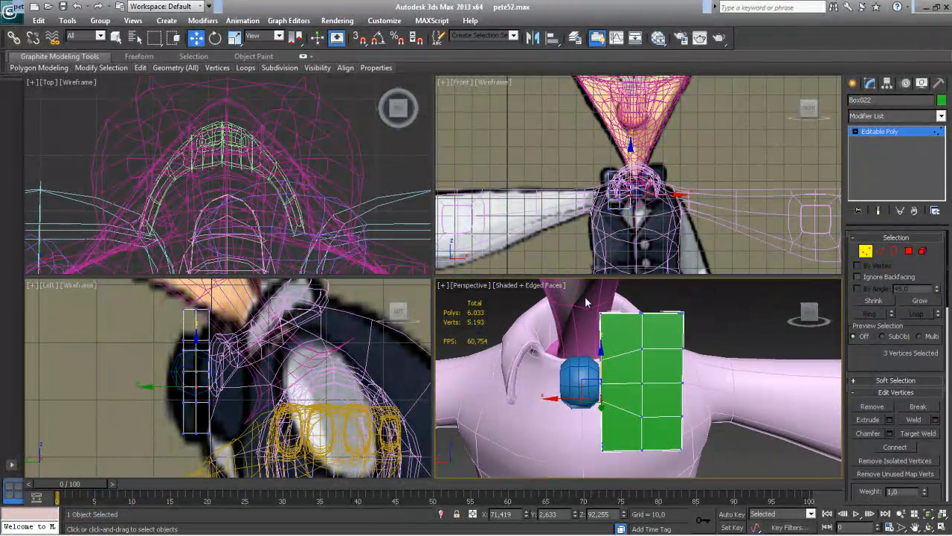
Step: Scale the six top and bottom vertices on the sphere-facing side vertically inward to taper the wing toward the knot
{"action": "left_click_drag", "start_coordinate": [614, 326], "coordinate": [617, 328]}
{"action": "left_click_drag", "start_coordinate": [593, 436], "coordinate": [619, 459], "text": "ctrl"}
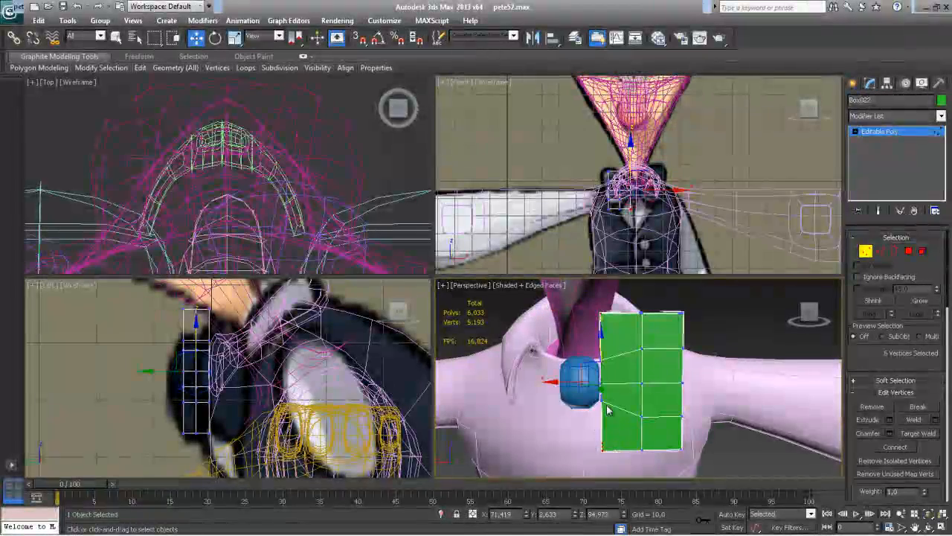
{"action": "key", "text": "r"}
{"action": "left_click_drag", "start_coordinate": [600, 327], "coordinate": [599, 348]}
{"action": "middle_click_drag", "start_coordinate": [681, 359], "coordinate": [675, 351], "text": "alt"}
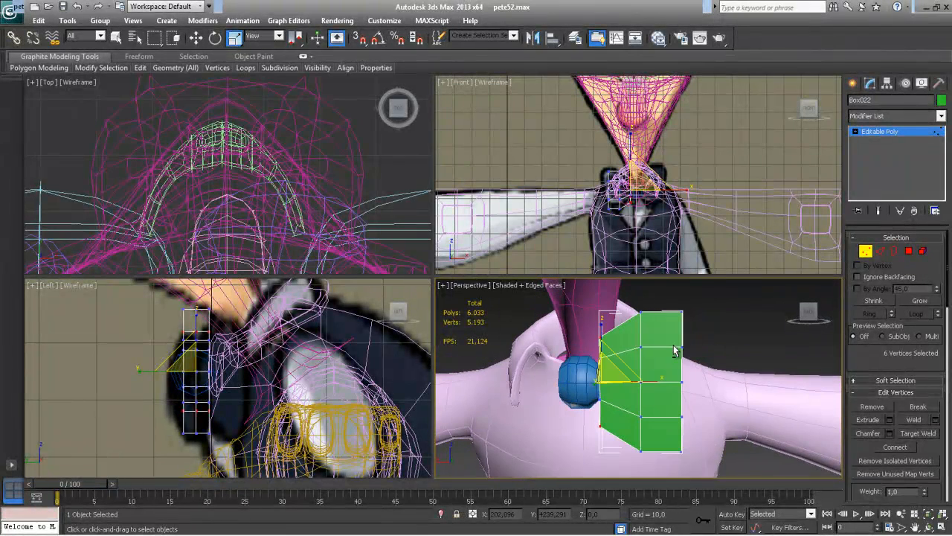
Step: Scale the wing's outer column vertically inward and move its three middle vertices toward the knot to form a notch
{"action": "left_click_drag", "start_coordinate": [722, 478], "coordinate": [721, 478]}
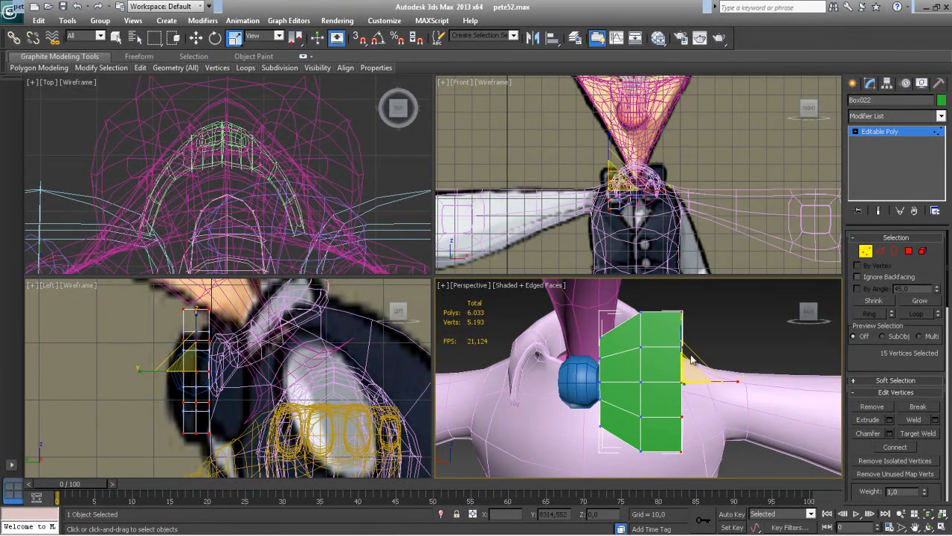
{"action": "left_click_drag", "start_coordinate": [682, 318], "coordinate": [685, 332]}
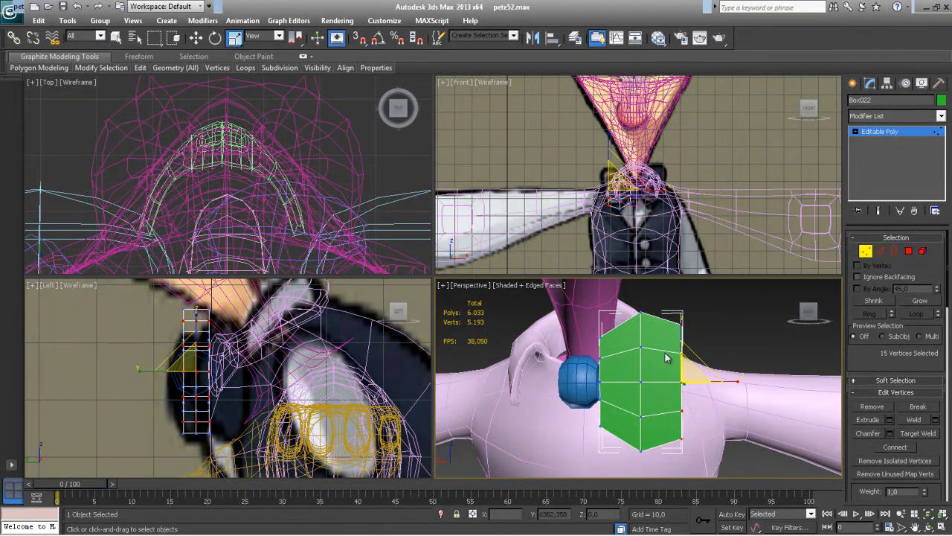
{"action": "left_click_drag", "start_coordinate": [664, 375], "coordinate": [694, 389]}
{"action": "key", "text": "w"}
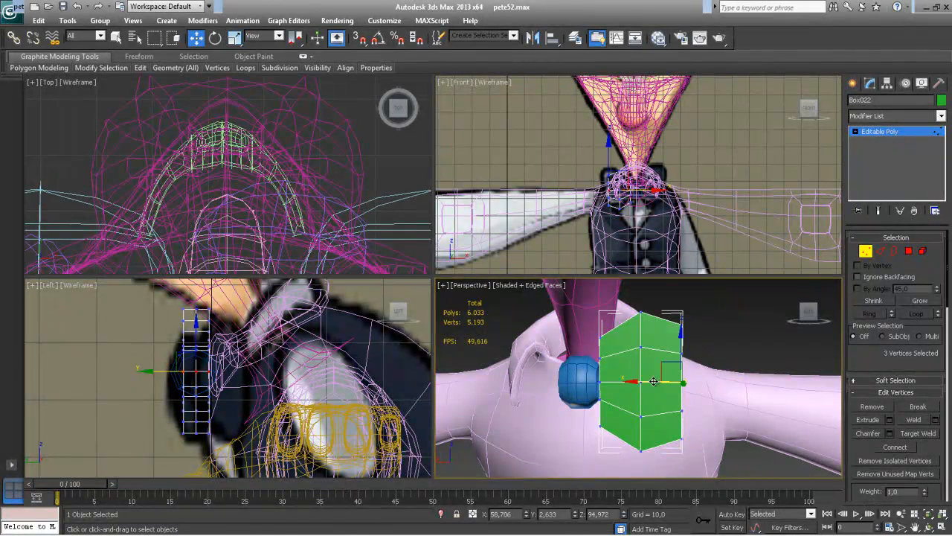
{"action": "left_click_drag", "start_coordinate": [633, 380], "coordinate": [627, 381]}
{"action": "middle_click_drag", "start_coordinate": [648, 384], "coordinate": [677, 350], "text": "alt"}
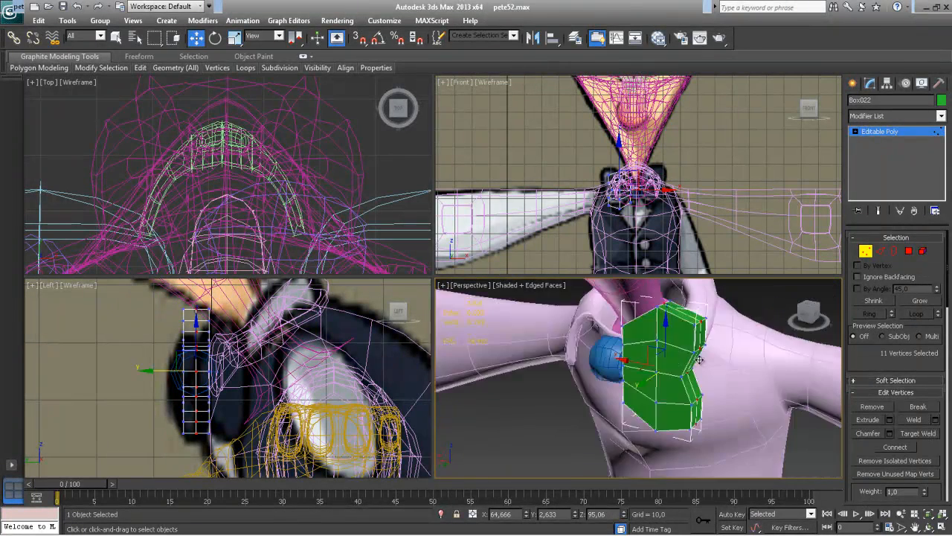
Step: Scale the wing's central loop vertices outward and widen its middle column in depth to round the shape
{"action": "middle_click_drag", "start_coordinate": [700, 360], "coordinate": [688, 361], "text": "alt"}
{"action": "key", "text": "r"}
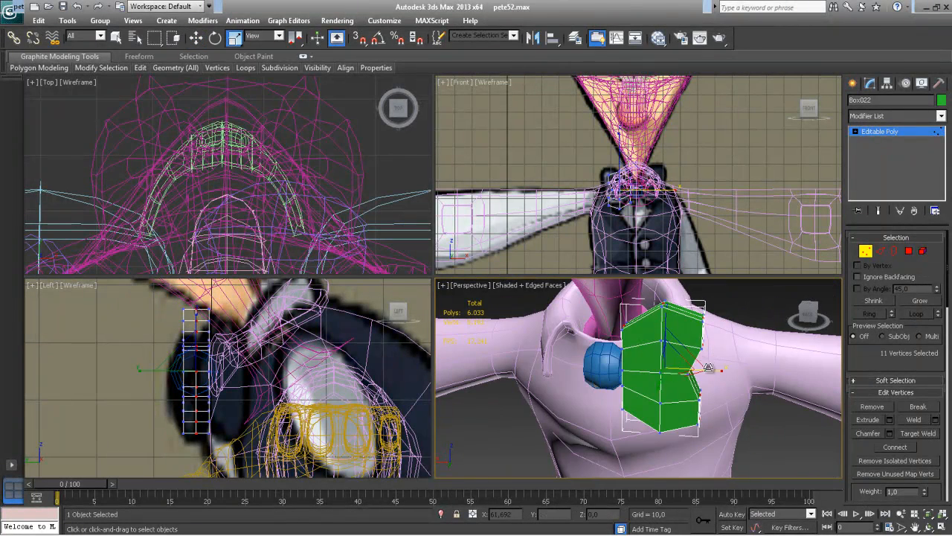
{"action": "left_click_drag", "start_coordinate": [685, 360], "coordinate": [688, 358]}
{"action": "middle_click_drag", "start_coordinate": [690, 358], "coordinate": [669, 363], "text": "alt"}
{"action": "left_click_drag", "start_coordinate": [687, 412], "coordinate": [688, 415]}
{"action": "middle_click_drag", "start_coordinate": [688, 414], "coordinate": [593, 411], "text": "alt"}
{"action": "left_click_drag", "start_coordinate": [608, 370], "coordinate": [584, 375]}
{"action": "middle_click_drag", "start_coordinate": [585, 374], "coordinate": [692, 356], "text": "alt"}
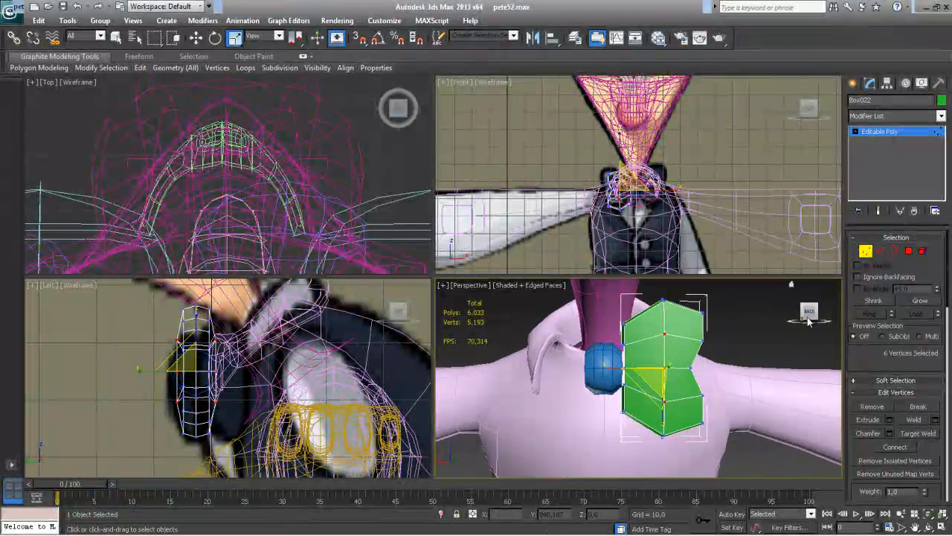
{"action": "left_click", "coordinate": [910, 252]}
{"action": "left_click", "coordinate": [649, 325]}
{"action": "left_click", "coordinate": [678, 324], "text": "ctrl"}
{"action": "left_click", "coordinate": [673, 349], "text": "ctrl"}
{"action": "left_click", "coordinate": [642, 358], "text": "ctrl"}
{"action": "left_click", "coordinate": [644, 381], "text": "ctrl"}
{"action": "left_click", "coordinate": [678, 383], "text": "ctrl"}
{"action": "left_click", "coordinate": [678, 411], "text": "ctrl"}
{"action": "left_click", "coordinate": [656, 411], "text": "ctrl"}
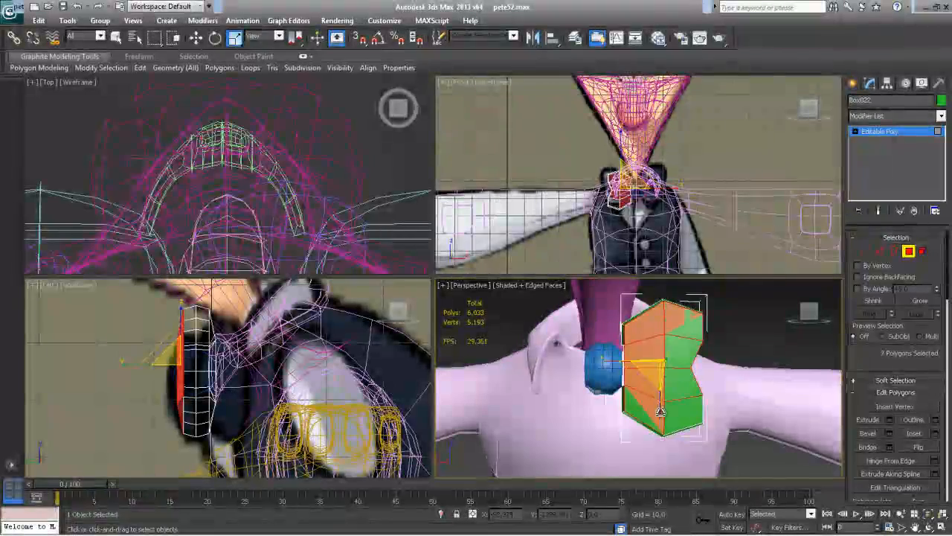
{"action": "middle_click_drag", "start_coordinate": [638, 384], "coordinate": [537, 408], "text": "alt"}
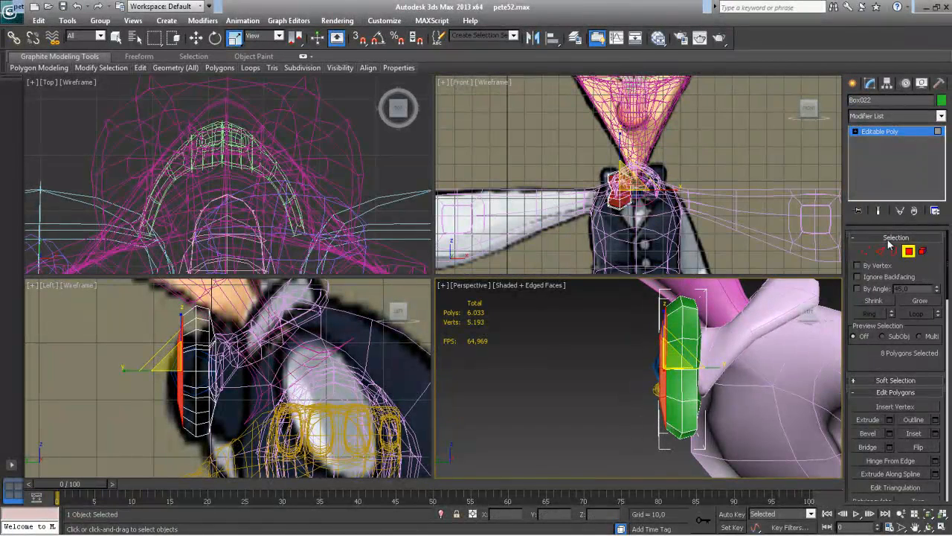
Step: Move the wing's rear vertices forward to flatten its back side
{"action": "left_click", "coordinate": [865, 250]}
{"action": "left_click", "coordinate": [151, 306]}
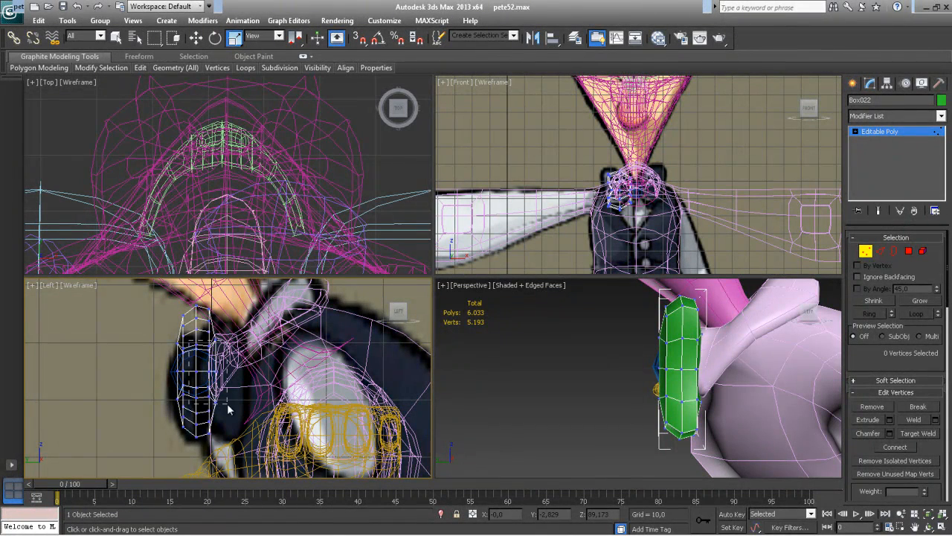
{"action": "left_click_drag", "start_coordinate": [238, 420], "coordinate": [239, 421]}
{"action": "middle_click_drag", "start_coordinate": [688, 399], "coordinate": [735, 381], "text": "alt"}
{"action": "mouse_move", "coordinate": [298, 406]}
{"action": "middle_mouse_down", "text": "alt"}
{"action": "mouse_move", "coordinate": [400, 412]}
{"action": "mouse_move", "coordinate": [308, 412]}
{"action": "middle_mouse_up", "text": "alt"}
{"action": "key", "text": "shift+z"}
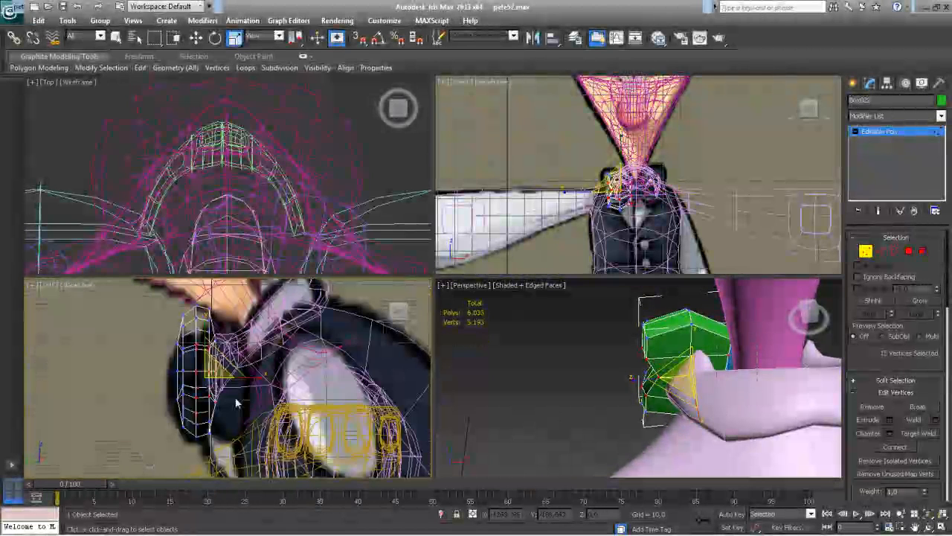
{"action": "key", "text": "w"}
{"action": "left_click_drag", "start_coordinate": [252, 377], "coordinate": [244, 378]}
Step: Adjust individual vertices on the upper rear of the wing
{"action": "middle_click_drag", "start_coordinate": [714, 363], "coordinate": [705, 333], "text": "alt"}
{"action": "left_click", "coordinate": [707, 332]}
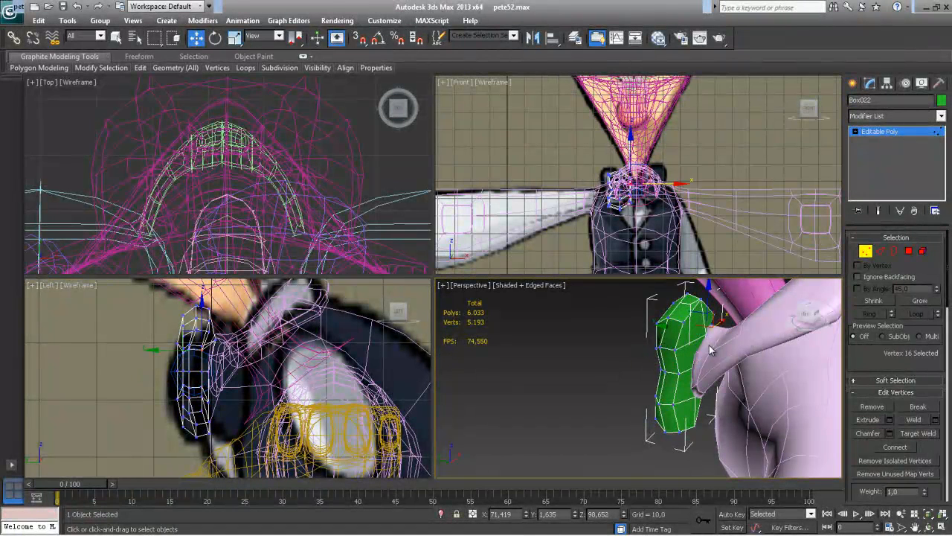
{"action": "left_click_drag", "start_coordinate": [644, 327], "coordinate": [662, 329]}
{"action": "left_click", "coordinate": [712, 332]}
{"action": "middle_click_drag", "start_coordinate": [663, 329], "coordinate": [779, 333], "text": "alt"}
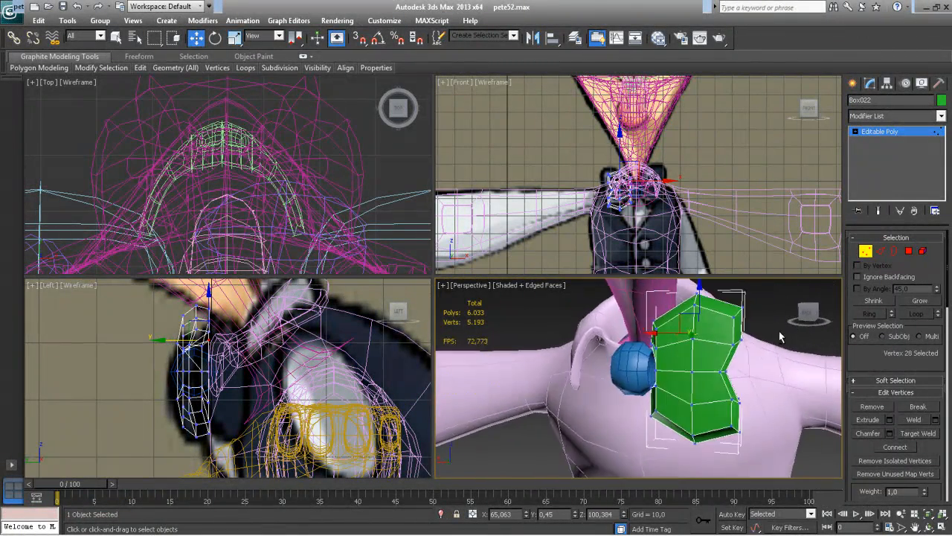
Step: Move the vertices around the notch on the wing's outer side outward to widen the wing
{"action": "left_click", "coordinate": [746, 345]}
{"action": "middle_click_drag", "start_coordinate": [735, 402], "coordinate": [695, 372], "text": "alt"}
{"action": "left_click", "coordinate": [733, 369], "text": "ctrl"}
{"action": "left_click", "coordinate": [740, 402], "text": "ctrl"}
{"action": "left_click_drag", "start_coordinate": [693, 369], "coordinate": [727, 369]}
Step: Turn on NURMS subdivision for the wing with one iteration and leave vertex editing
{"action": "left_click_drag", "start_coordinate": [934, 443], "coordinate": [906, 87]}
{"action": "left_click_drag", "start_coordinate": [924, 472], "coordinate": [923, 303]}
{"action": "left_click", "coordinate": [882, 405]}
{"action": "middle_click_drag", "start_coordinate": [722, 391], "coordinate": [714, 369], "text": "alt"}
{"action": "left_click_drag", "start_coordinate": [776, 365], "coordinate": [668, 380]}
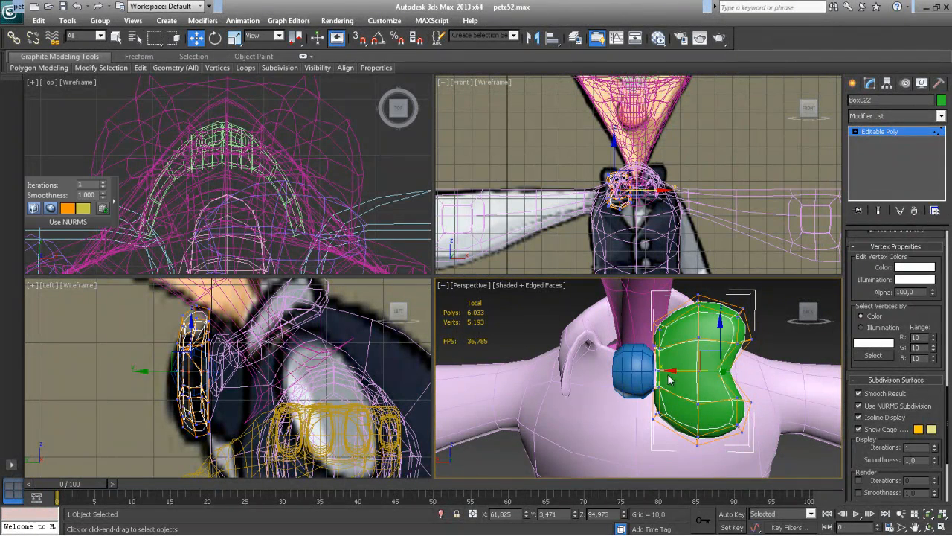
{"action": "left_click", "coordinate": [877, 133]}
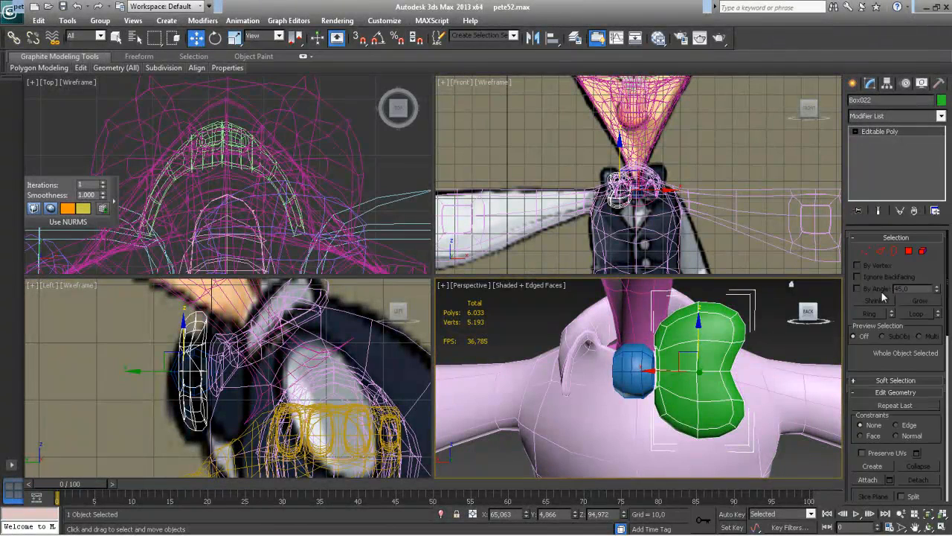
{"action": "left_click", "coordinate": [869, 480]}
{"action": "left_click", "coordinate": [631, 386]}
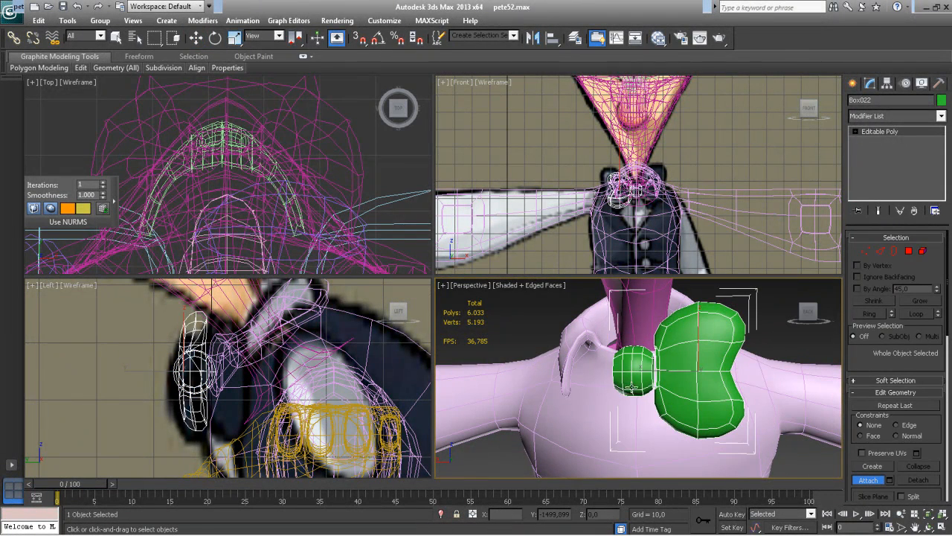
{"action": "key", "text": "ctrl+z"}
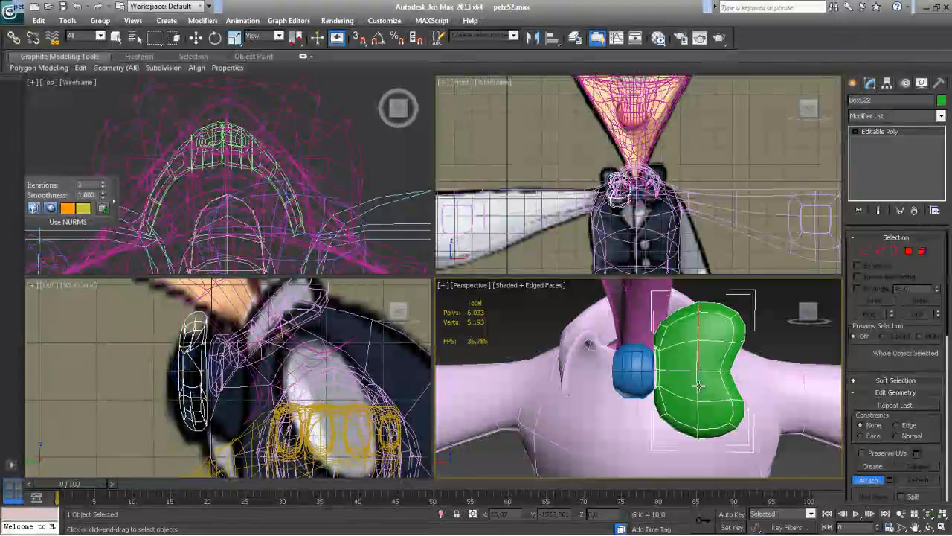
Step: Save the scene as pete53.max and clone the wing to the opposite side of the knot
{"action": "middle_click_drag", "start_coordinate": [698, 373], "coordinate": [701, 388], "text": "alt"}
{"action": "key", "text": "ctrl+s"}
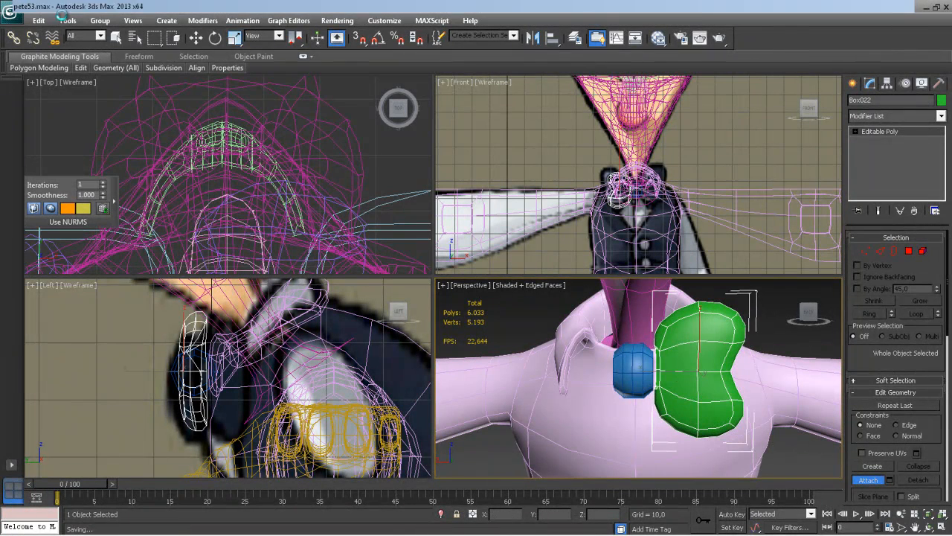
{"action": "key", "text": "w"}
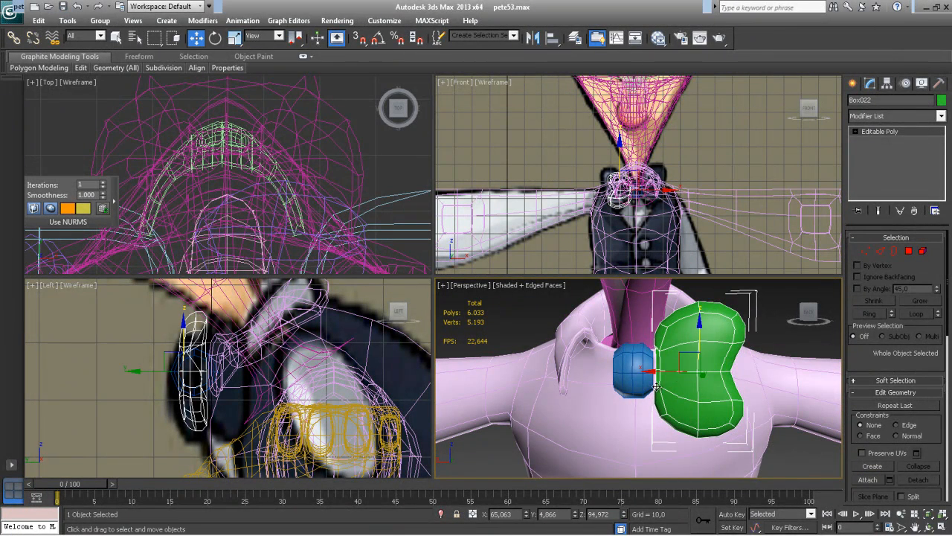
{"action": "mouse_move", "coordinate": [657, 386]}
{"action": "left_mouse_down", "text": "shift"}
{"action": "mouse_move", "coordinate": [506, 369]}
{"action": "mouse_move", "coordinate": [526, 375]}
{"action": "left_mouse_up", "text": "shift"}
{"action": "left_click", "coordinate": [486, 326]}
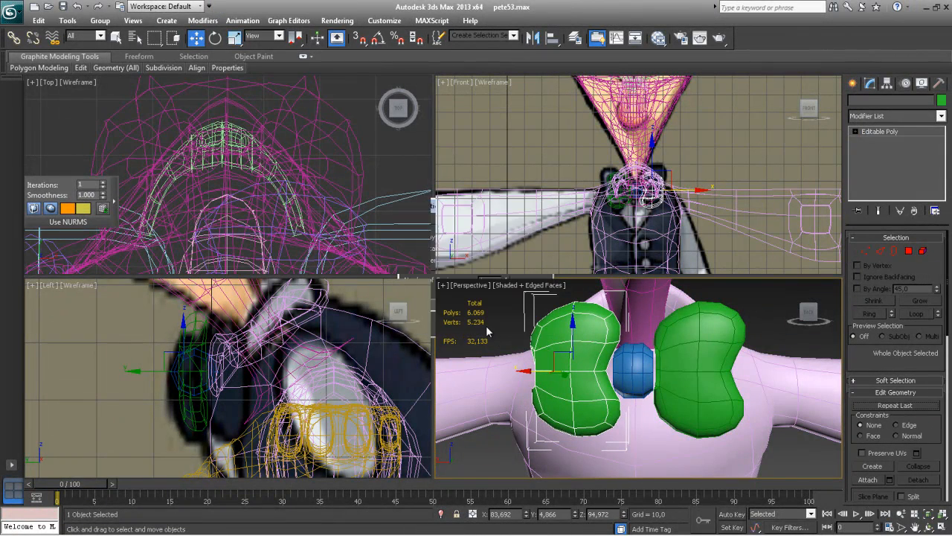
Step: Mirror the cloned wing by setting its X scale to -100 and shift it slightly to align beside the knot
{"action": "right_click", "coordinate": [233, 37]}
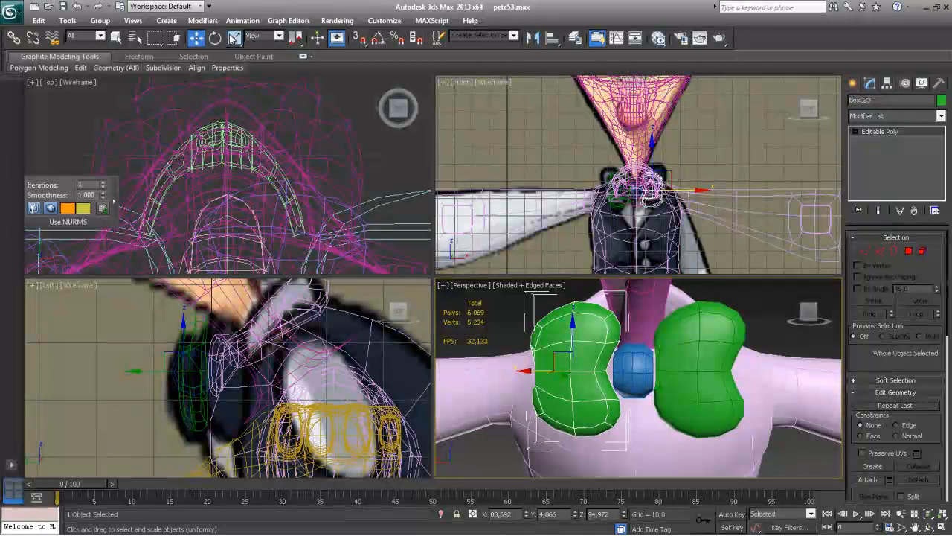
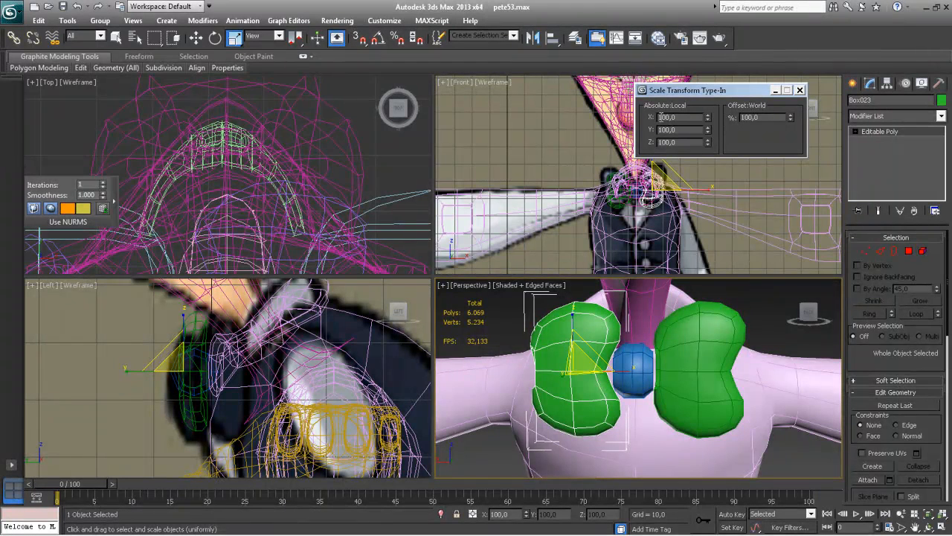
{"action": "type", "text": "-"}
{"action": "key", "text": "Return"}
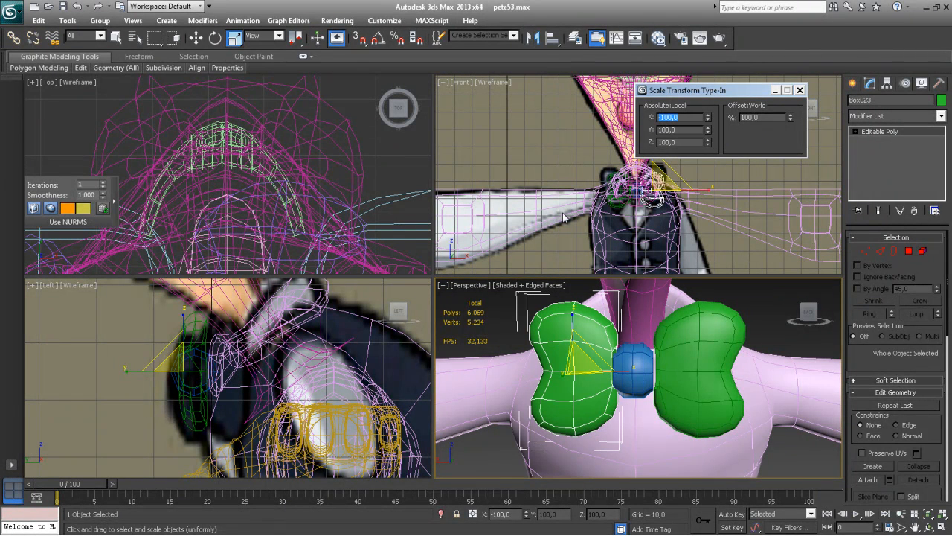
{"action": "middle_click_drag", "start_coordinate": [630, 377], "coordinate": [628, 398], "text": "alt"}
{"action": "key", "text": "w"}
{"action": "left_click_drag", "start_coordinate": [553, 373], "coordinate": [549, 376]}
{"action": "mouse_move", "coordinate": [549, 376]}
{"action": "middle_mouse_down", "text": "alt"}
{"action": "mouse_move", "coordinate": [560, 392]}
{"action": "mouse_move", "coordinate": [549, 386]}
{"action": "middle_mouse_up", "text": "alt"}
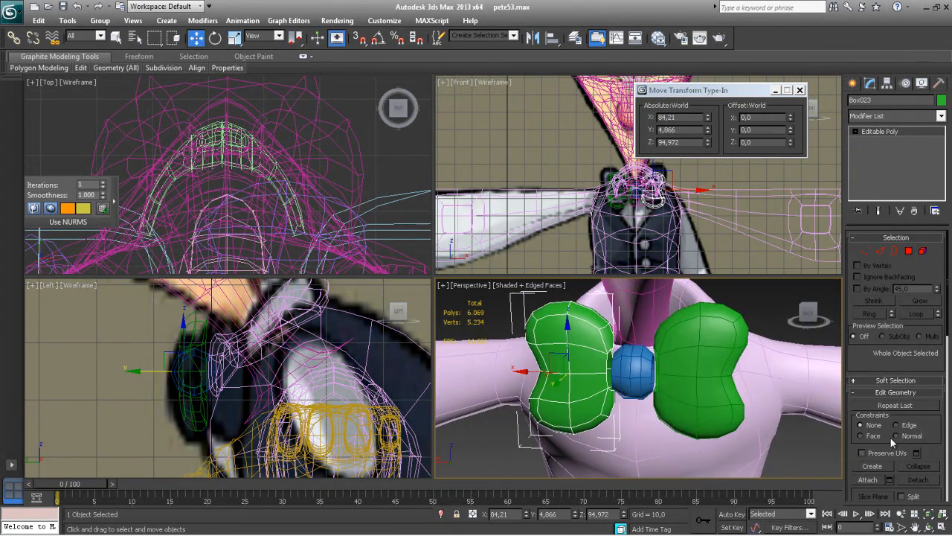
Step: Attach the knot sphere and the original wing to the mirrored wing as one object
{"action": "left_click", "coordinate": [881, 479]}
{"action": "left_click", "coordinate": [655, 387]}
{"action": "left_click", "coordinate": [702, 377]}
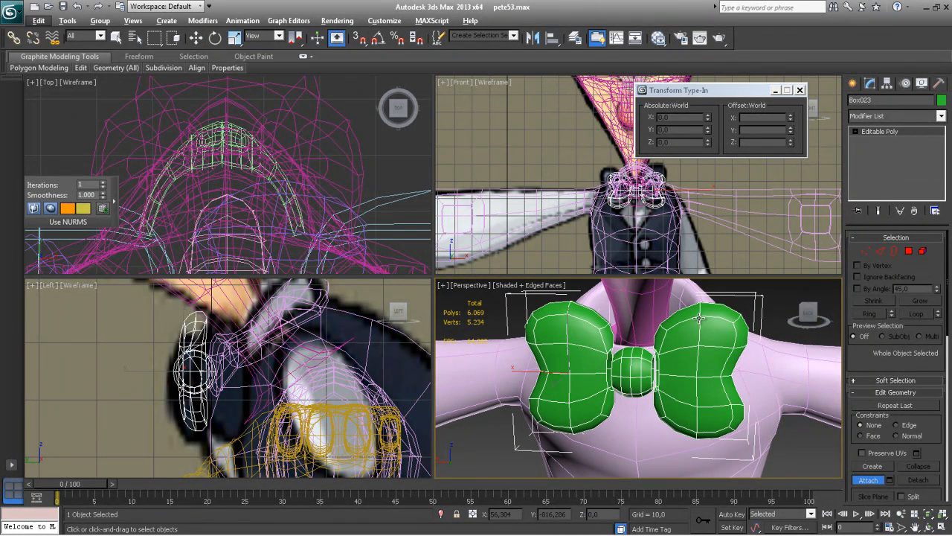
Step: Move the vertices where the knot meets the wings along Y so the facing edges line up for joining
{"action": "middle_click_drag", "start_coordinate": [687, 365], "coordinate": [649, 380], "text": "alt"}
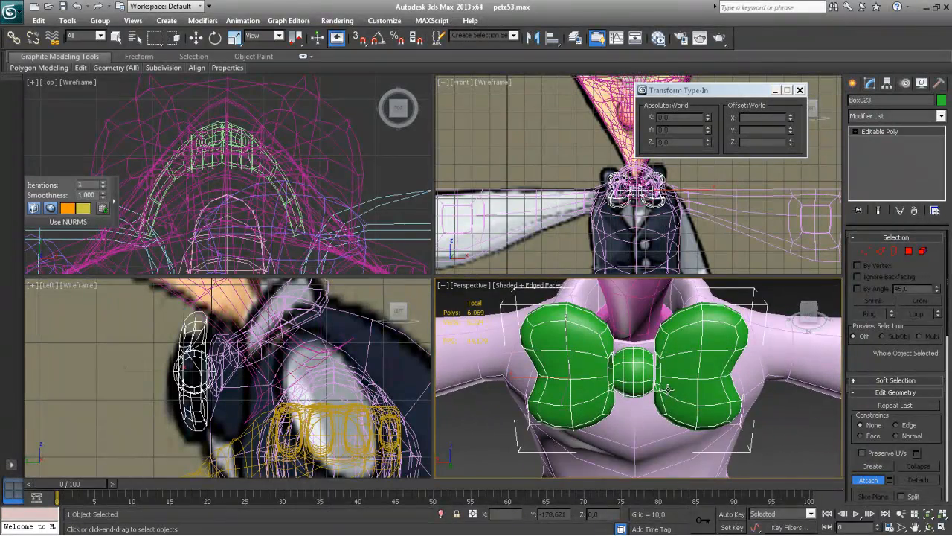
{"action": "scroll", "coordinate": [668, 388], "scroll_direction": "up", "scroll_amount": 5}
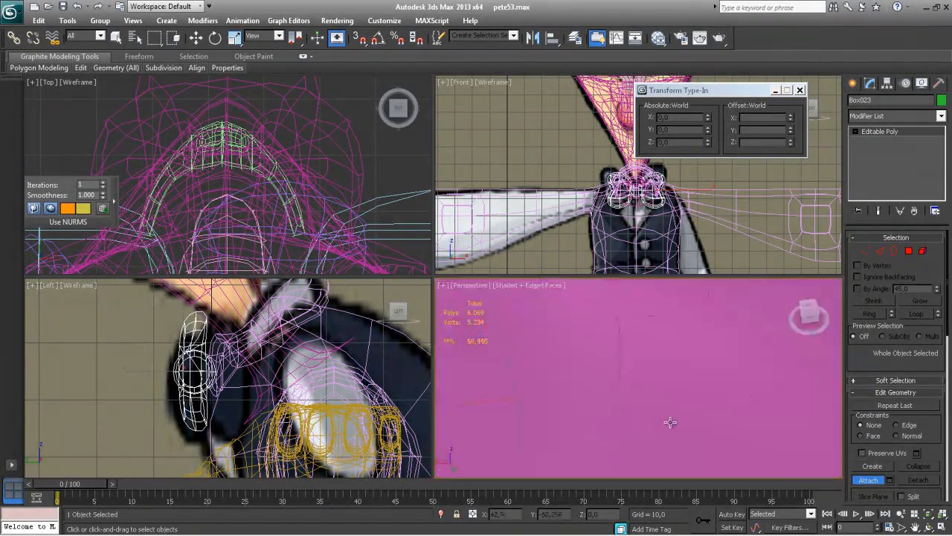
{"action": "scroll", "coordinate": [671, 422], "scroll_direction": "down", "scroll_amount": 4}
{"action": "middle_click_drag", "start_coordinate": [677, 417], "coordinate": [477, 419], "text": "alt"}
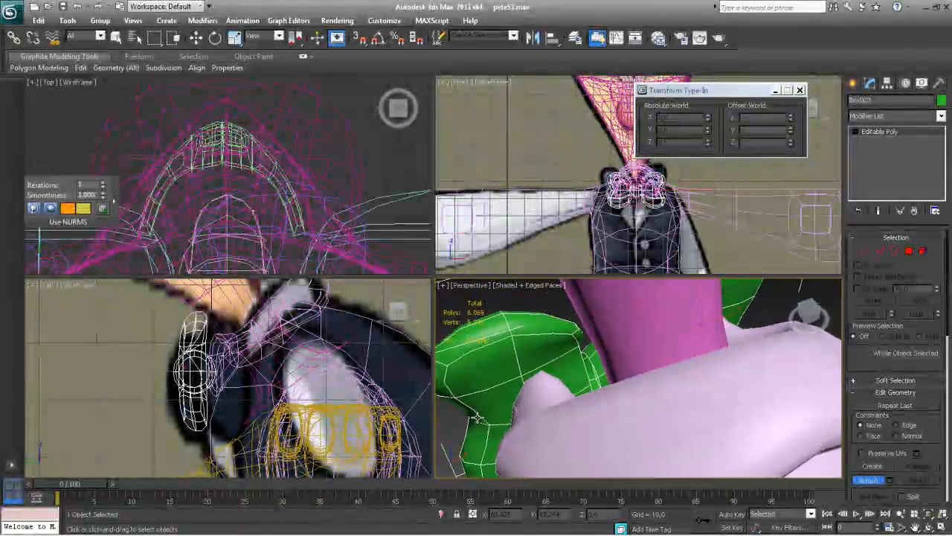
{"action": "left_click", "coordinate": [866, 251]}
{"action": "middle_click_drag", "start_coordinate": [589, 350], "coordinate": [629, 335], "text": "alt"}
{"action": "left_click_drag", "start_coordinate": [634, 337], "coordinate": [626, 336]}
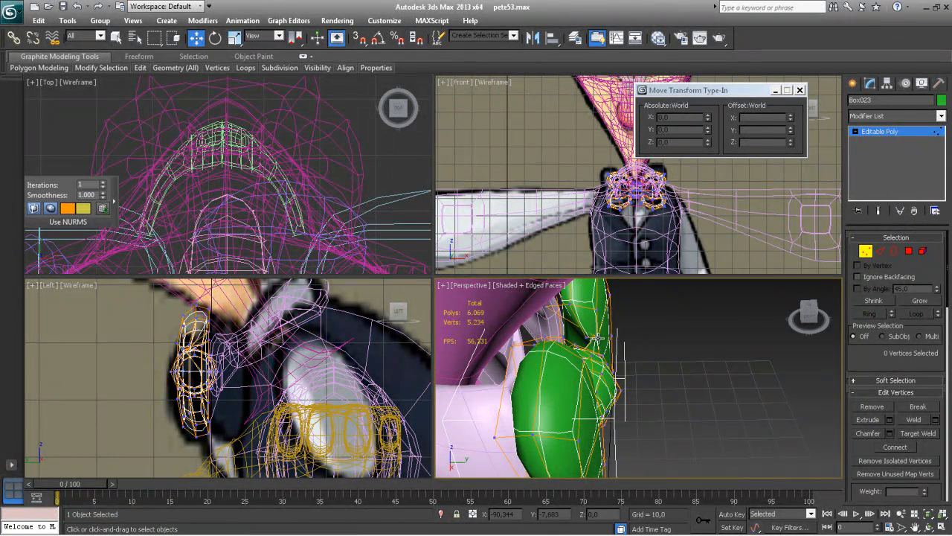
{"action": "left_click_drag", "start_coordinate": [625, 336], "coordinate": [620, 336]}
{"action": "middle_click_drag", "start_coordinate": [619, 338], "coordinate": [509, 332], "text": "alt"}
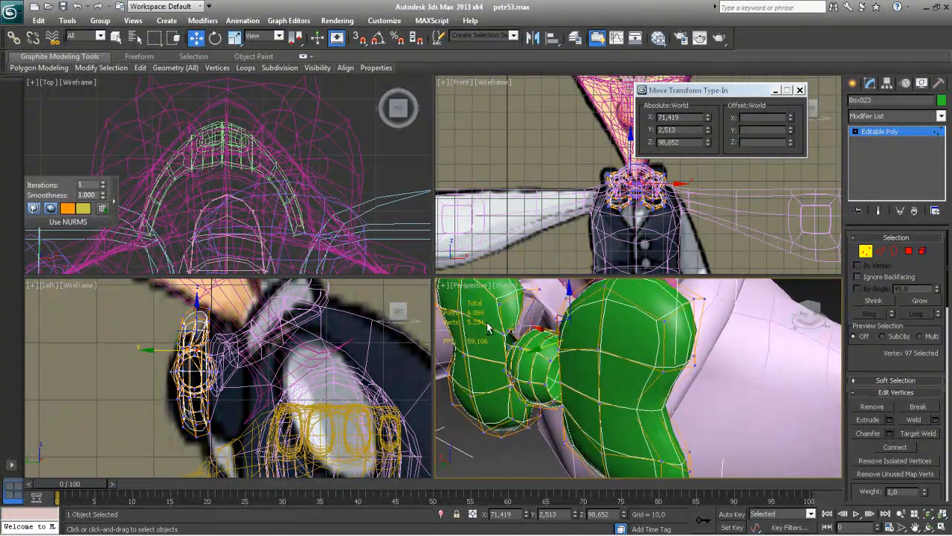
{"action": "left_click", "coordinate": [488, 338]}
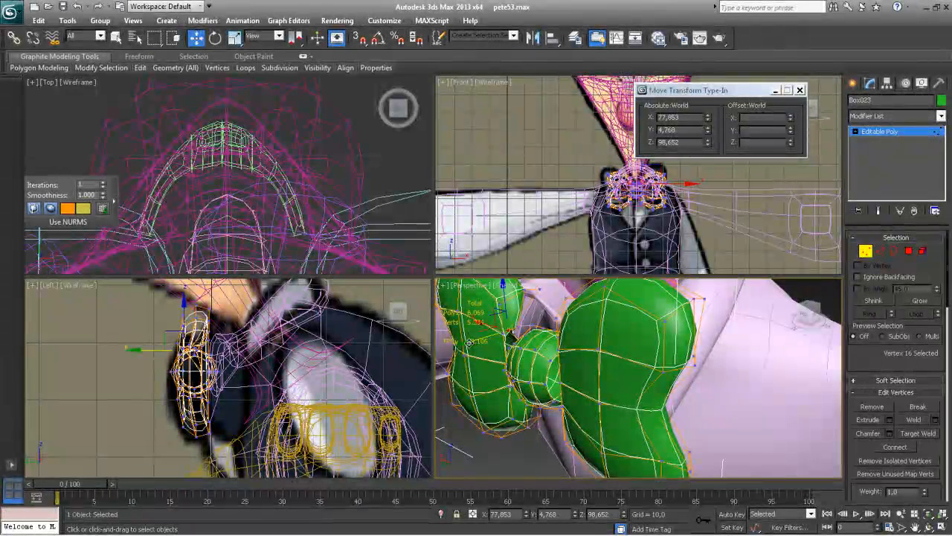
{"action": "middle_click_drag", "start_coordinate": [485, 336], "coordinate": [843, 308], "text": "alt"}
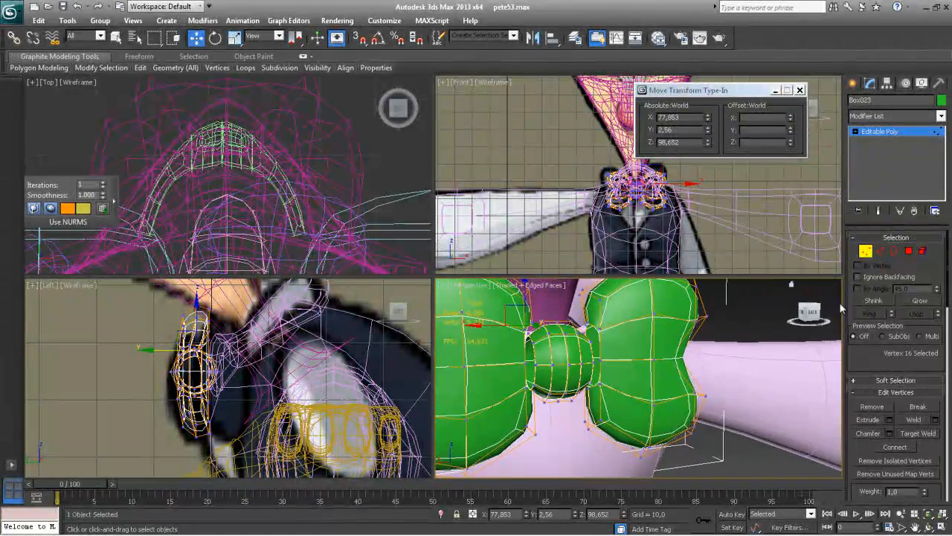
Step: Select the facing upper edges of the knot and one wing and bridge them with one segment
{"action": "left_click", "coordinate": [882, 251]}
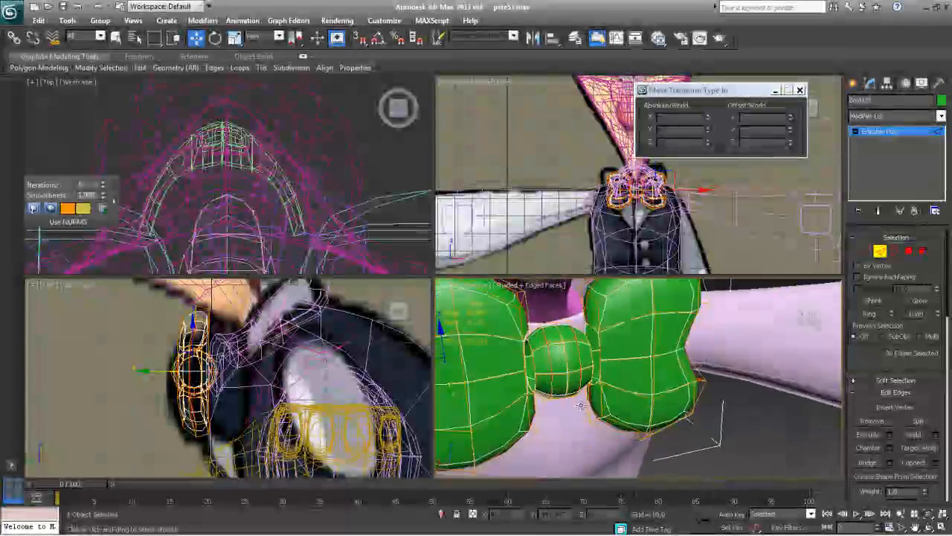
{"action": "middle_click_drag", "start_coordinate": [585, 364], "coordinate": [613, 344], "text": "alt"}
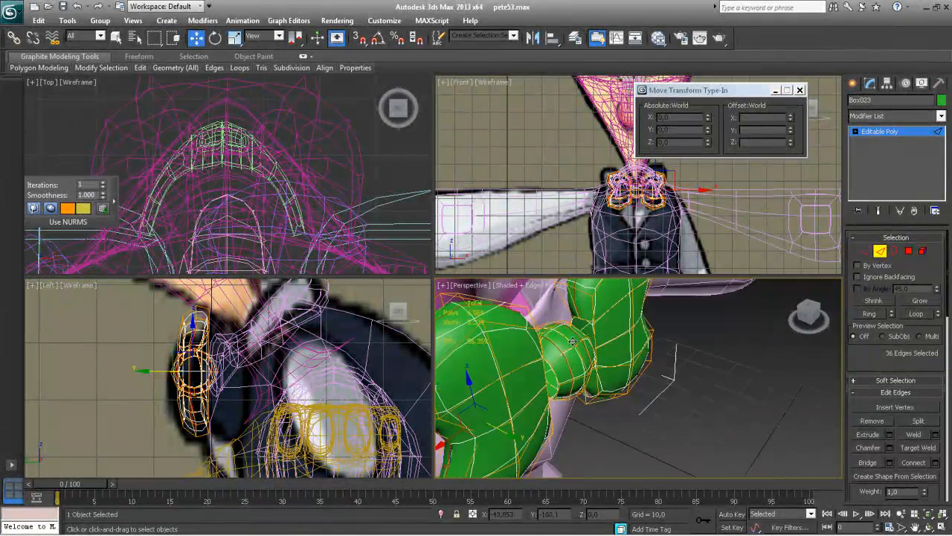
{"action": "left_click", "coordinate": [583, 319]}
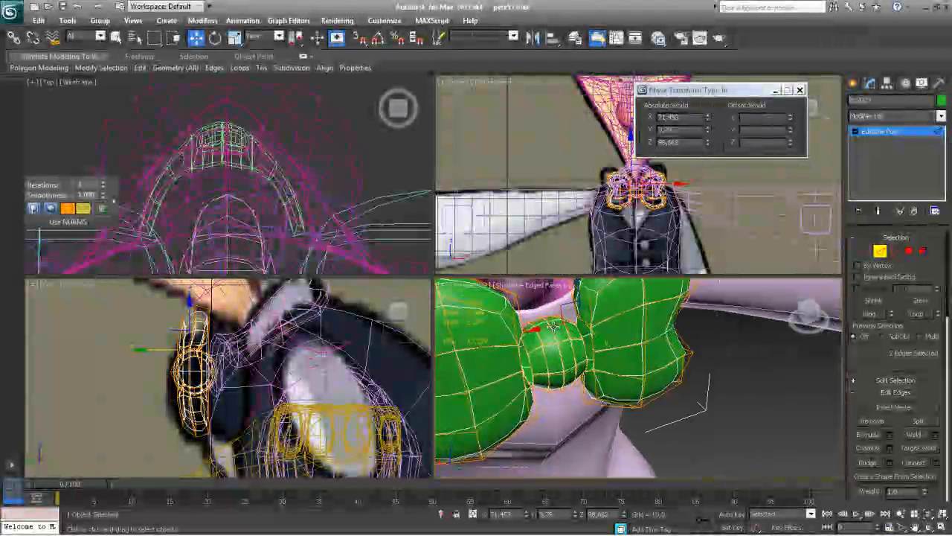
{"action": "left_click", "coordinate": [585, 347], "text": "ctrl"}
{"action": "middle_click_drag", "start_coordinate": [586, 351], "coordinate": [613, 368], "text": "alt"}
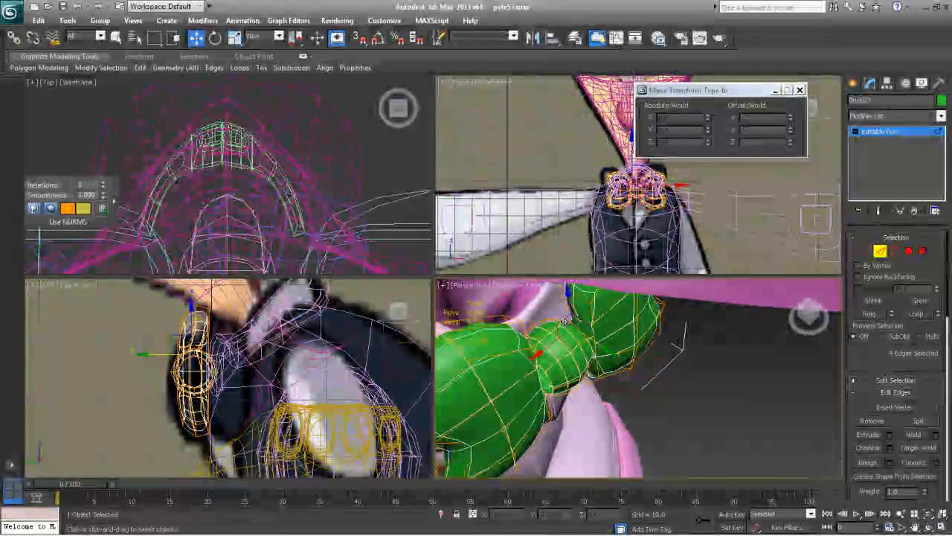
{"action": "middle_click_drag", "start_coordinate": [553, 324], "coordinate": [557, 312], "text": "alt"}
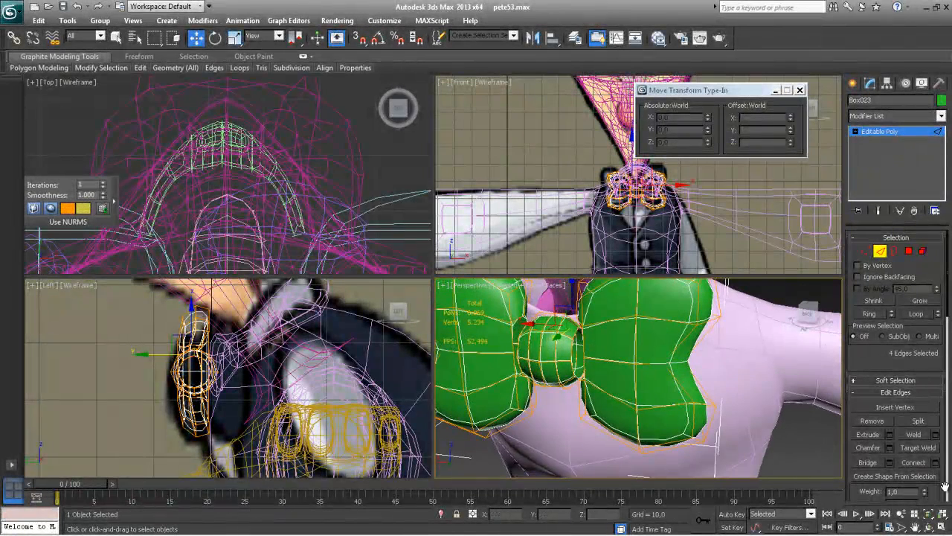
{"action": "left_click", "coordinate": [890, 463]}
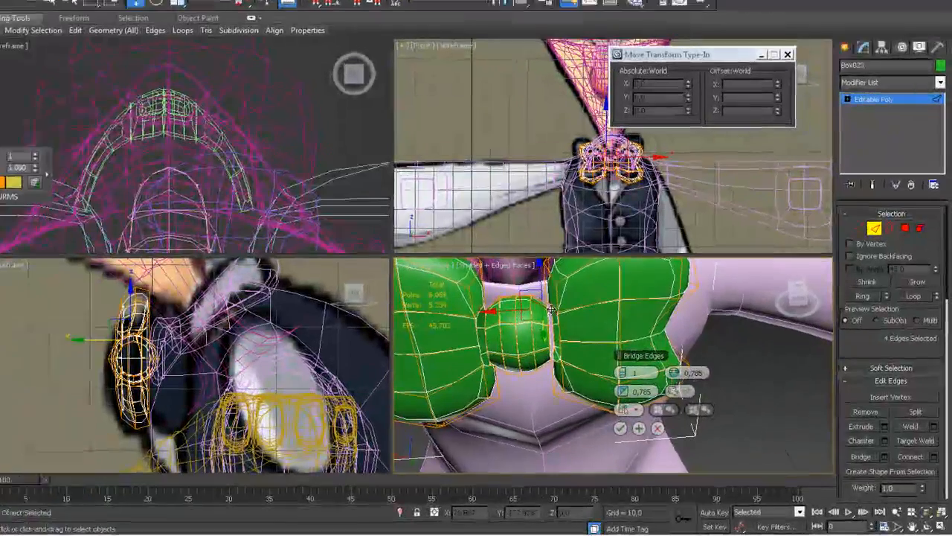
{"action": "left_click", "coordinate": [579, 338]}
{"action": "left_click", "coordinate": [586, 341], "text": "ctrl"}
{"action": "middle_click_drag", "start_coordinate": [519, 312], "coordinate": [565, 327], "text": "alt"}
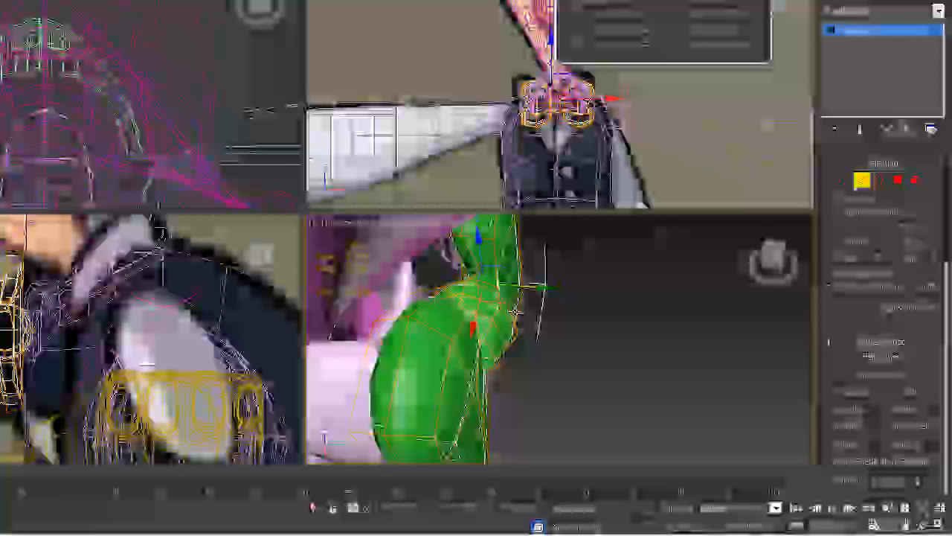
{"action": "middle_click_drag", "start_coordinate": [516, 312], "coordinate": [529, 410], "text": "alt"}
Step: Bridge the matching upper edge pair between the knot and the other wing
{"action": "left_click", "coordinate": [474, 272]}
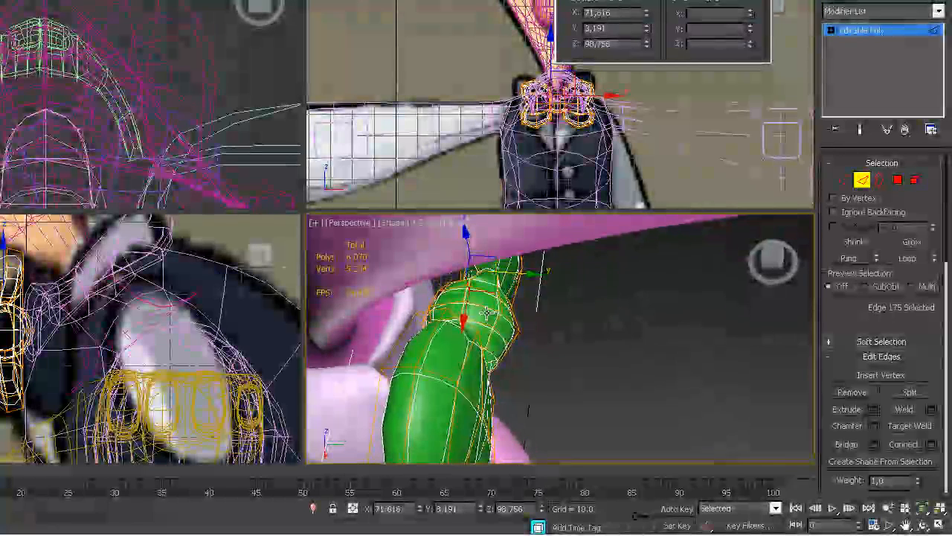
{"action": "left_click", "coordinate": [457, 283], "text": "ctrl"}
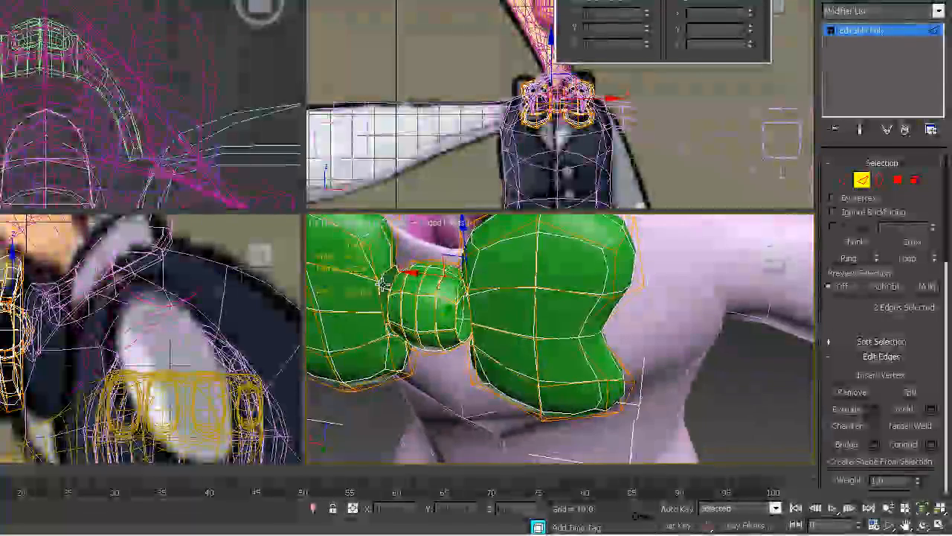
{"action": "middle_click_drag", "start_coordinate": [382, 283], "coordinate": [417, 266], "text": "alt"}
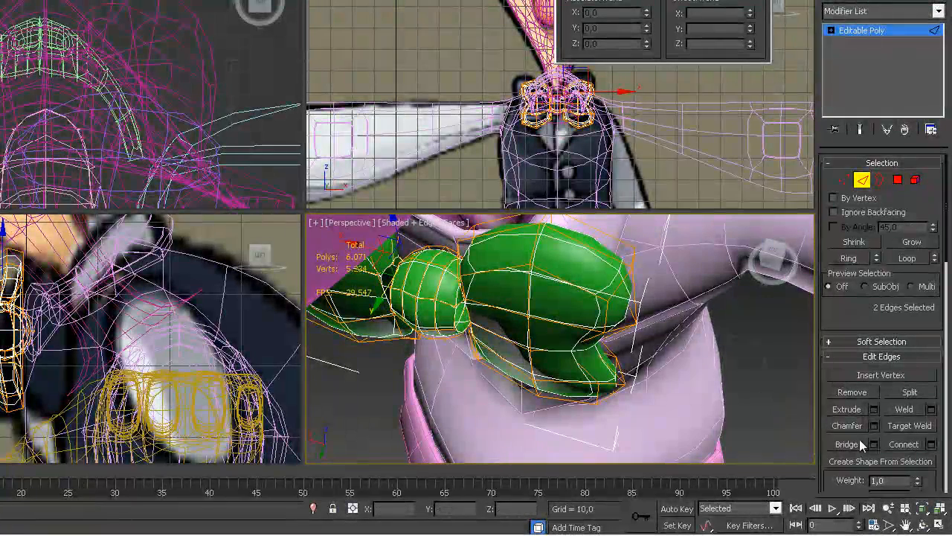
{"action": "middle_click_drag", "start_coordinate": [480, 324], "coordinate": [376, 303], "text": "alt"}
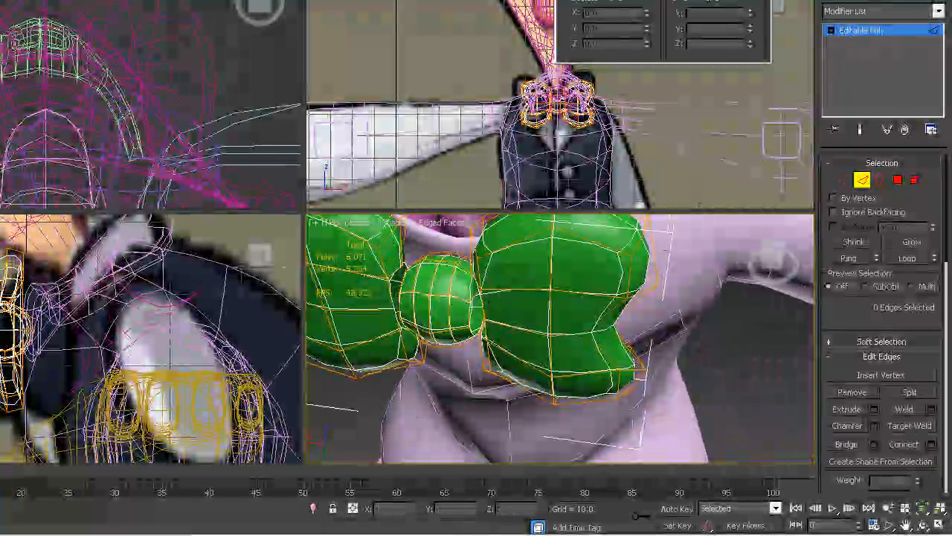
Step: Leave edge editing, move the bow tie away from the body to about Y 60.1, and maximize the perspective view
{"action": "key", "text": "F12"}
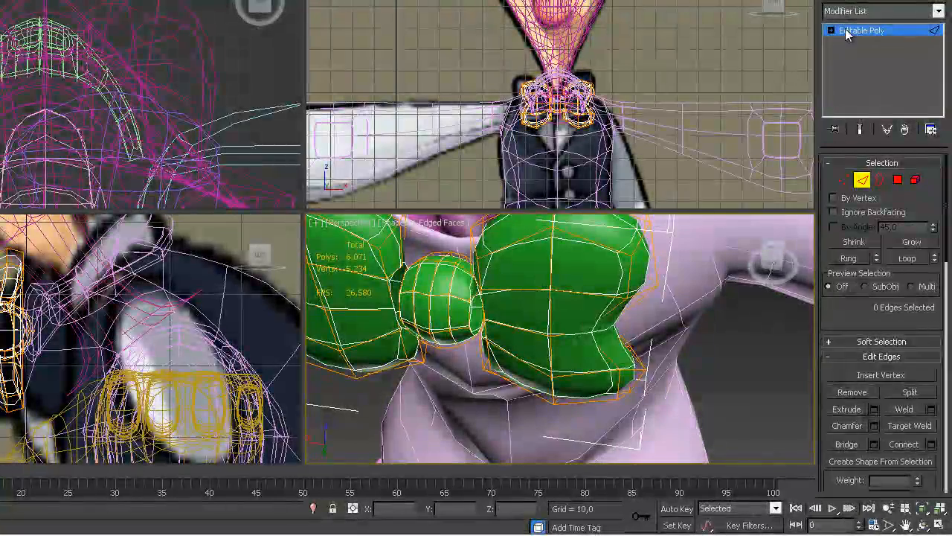
{"action": "left_click", "coordinate": [837, 30]}
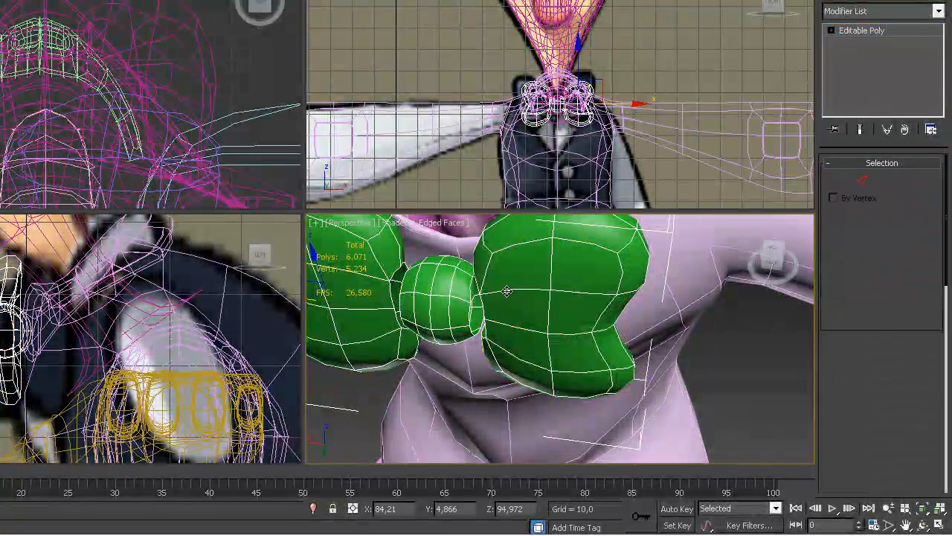
{"action": "middle_click_drag", "start_coordinate": [608, 292], "coordinate": [410, 302], "text": "alt"}
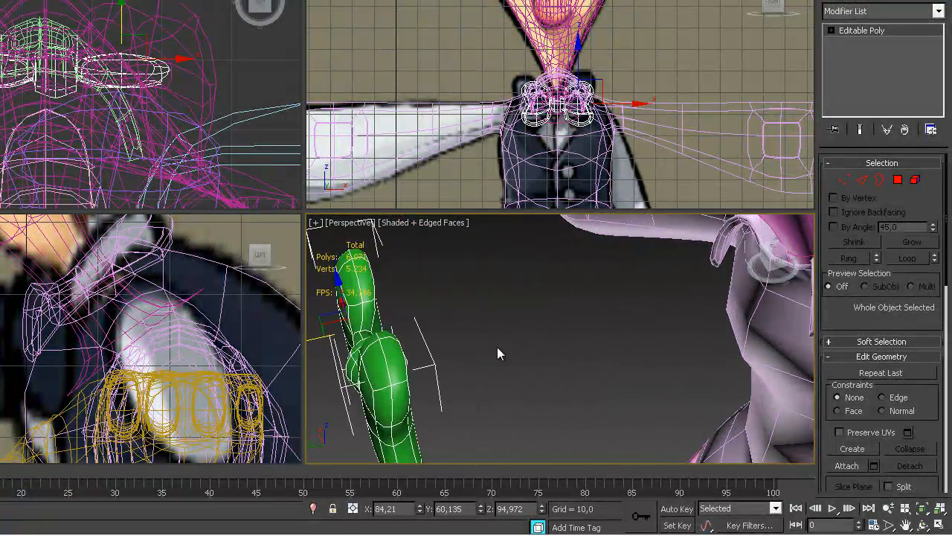
{"action": "middle_click_drag", "start_coordinate": [521, 335], "coordinate": [611, 350], "text": "alt"}
{"action": "key", "text": "alt+w"}
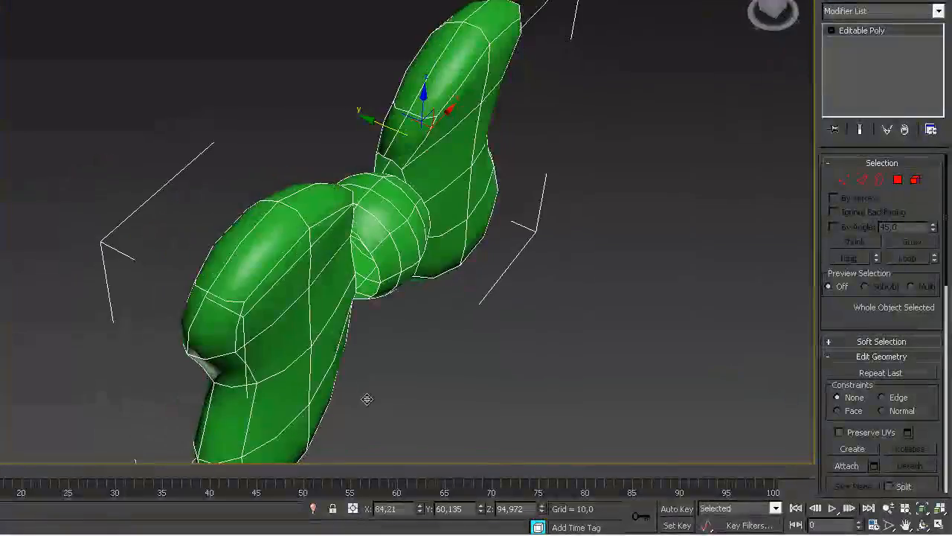
{"action": "middle_click_drag", "start_coordinate": [366, 397], "coordinate": [623, 332], "text": "alt"}
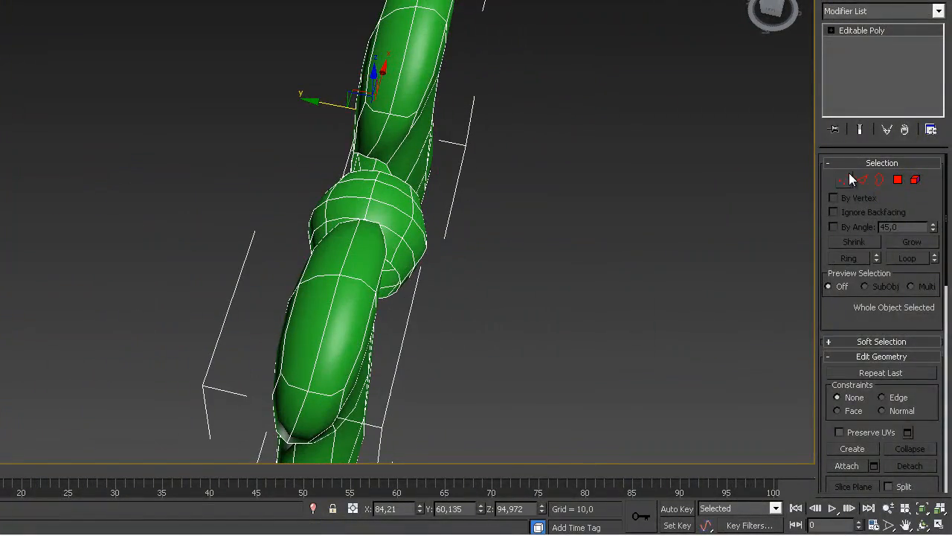
Step: In edge mode, bridge the facing side edges between the knot and the first wing on the outward side
{"action": "left_click", "coordinate": [863, 184]}
{"action": "middle_click_drag", "start_coordinate": [378, 134], "coordinate": [380, 166], "text": "alt"}
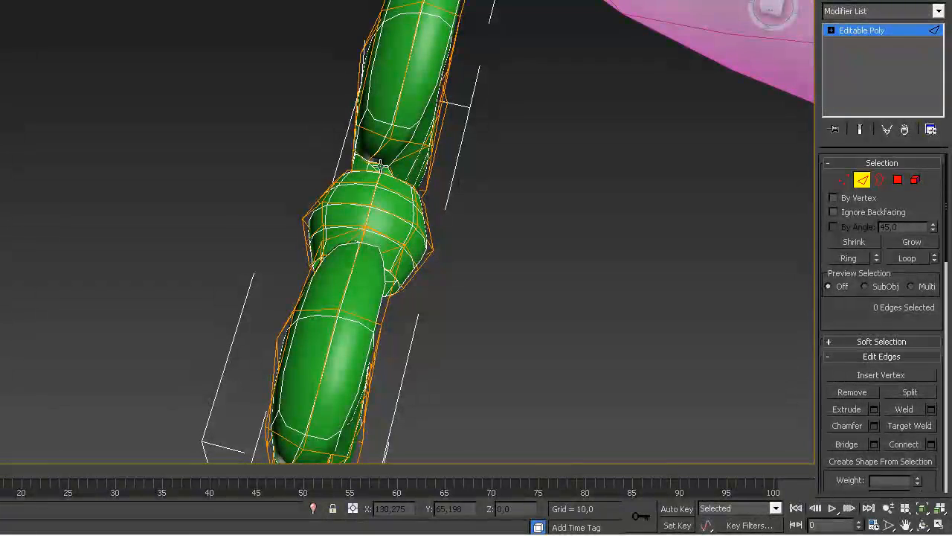
{"action": "middle_click_drag", "start_coordinate": [514, 253], "coordinate": [377, 192], "text": "alt"}
{"action": "left_click", "coordinate": [358, 185], "text": "ctrl"}
{"action": "middle_click_drag", "start_coordinate": [455, 266], "coordinate": [394, 211], "text": "alt"}
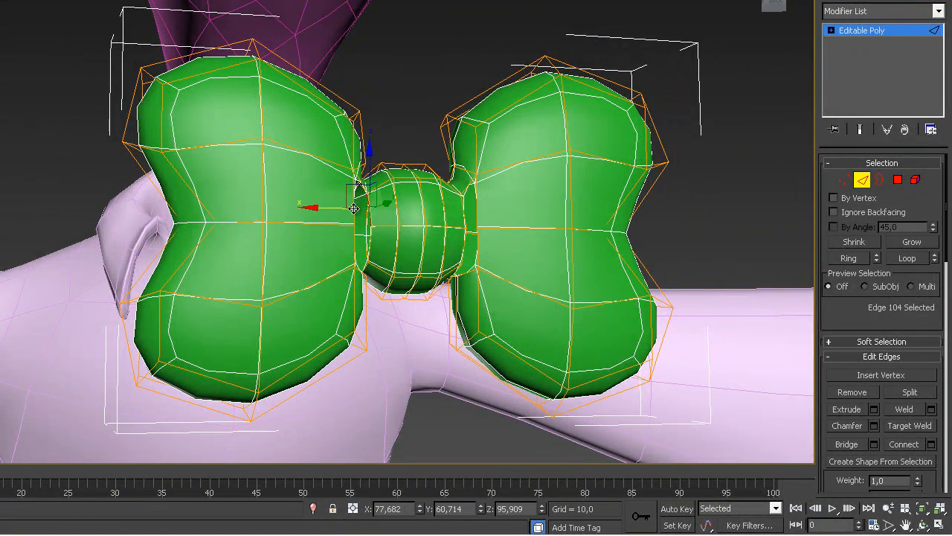
{"action": "left_click", "coordinate": [353, 239], "text": "ctrl"}
{"action": "left_click", "coordinate": [367, 239], "text": "ctrl"}
{"action": "middle_click_drag", "start_coordinate": [369, 240], "coordinate": [268, 236], "text": "alt"}
{"action": "left_click", "coordinate": [856, 448]}
Step: Bridge the side and lower edge pairs between the knot and the second wing on the outward side
{"action": "middle_click_drag", "start_coordinate": [589, 332], "coordinate": [455, 209], "text": "alt"}
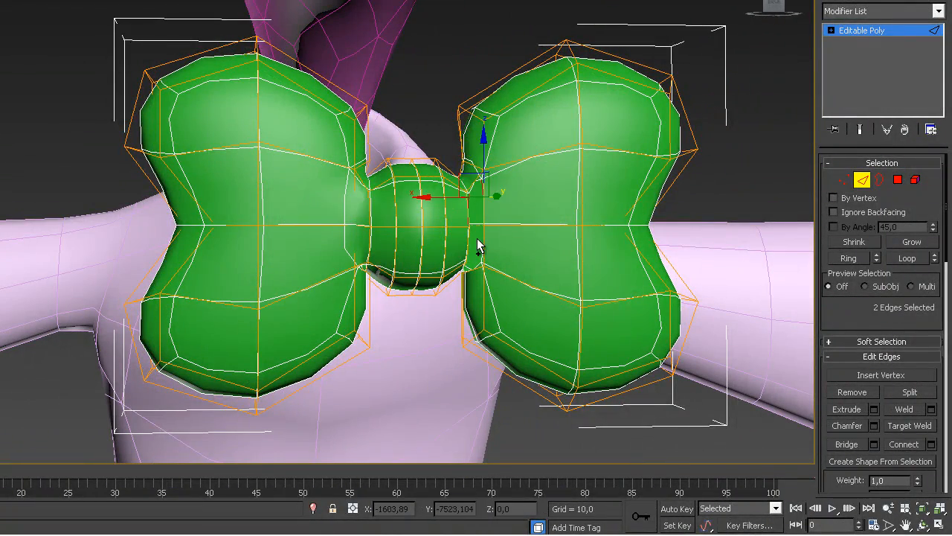
{"action": "left_click", "coordinate": [468, 240], "text": "ctrl"}
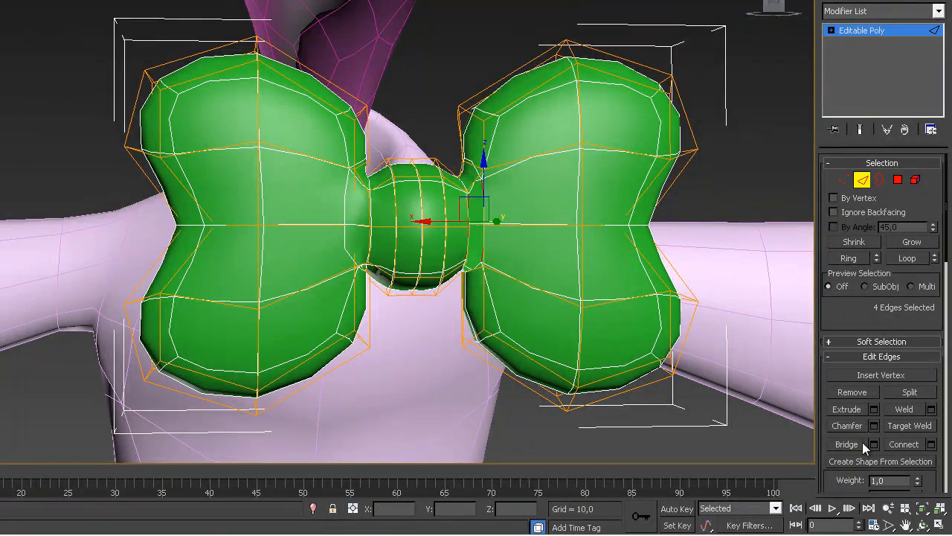
{"action": "middle_click_drag", "start_coordinate": [491, 223], "coordinate": [479, 264], "text": "alt"}
{"action": "left_click", "coordinate": [458, 256]}
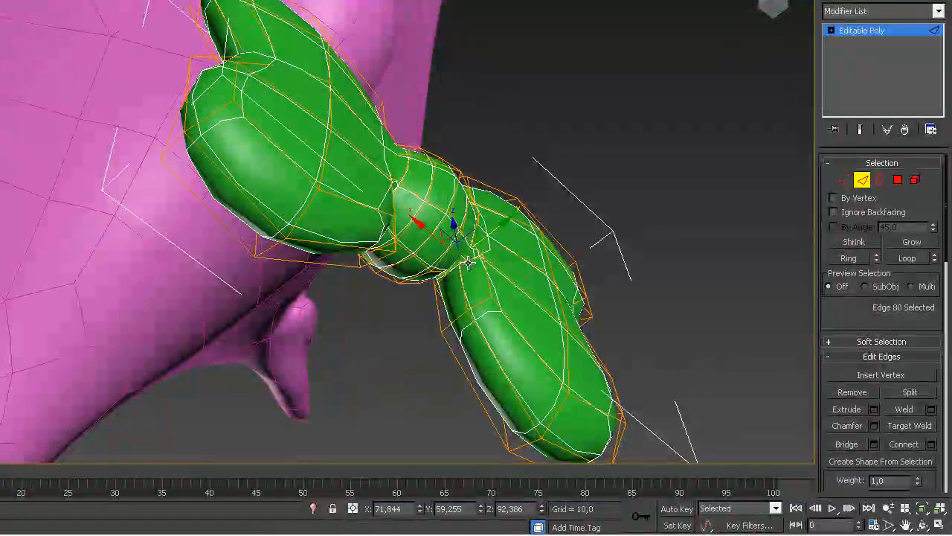
{"action": "left_click", "coordinate": [468, 262], "text": "ctrl"}
{"action": "left_click", "coordinate": [847, 443]}
Step: Bridge the open edge pairs between the knot and one wing on the bow tie's body-facing side
{"action": "middle_click_drag", "start_coordinate": [521, 253], "coordinate": [436, 265], "text": "alt"}
{"action": "left_click", "coordinate": [434, 250]}
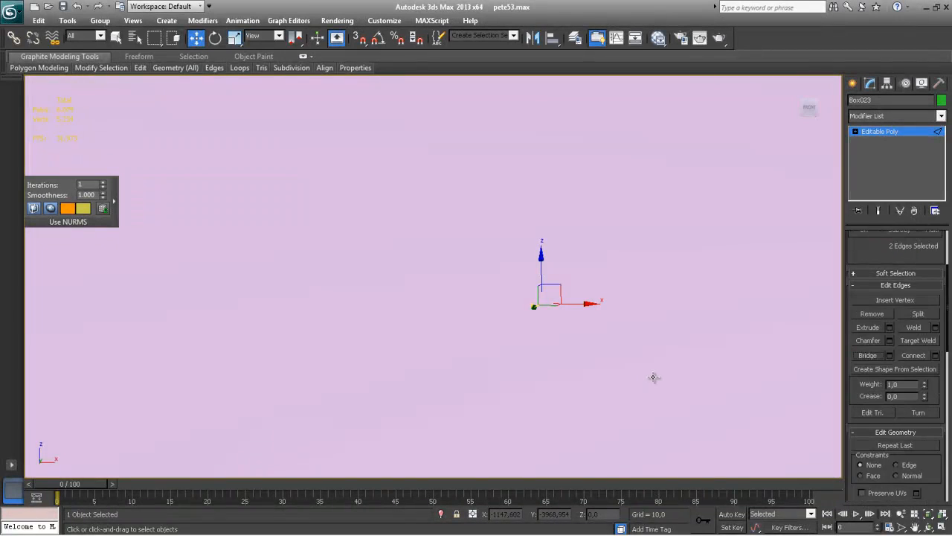
{"action": "left_click", "coordinate": [922, 513]}
{"action": "middle_click_drag", "start_coordinate": [603, 350], "coordinate": [444, 343], "text": "alt"}
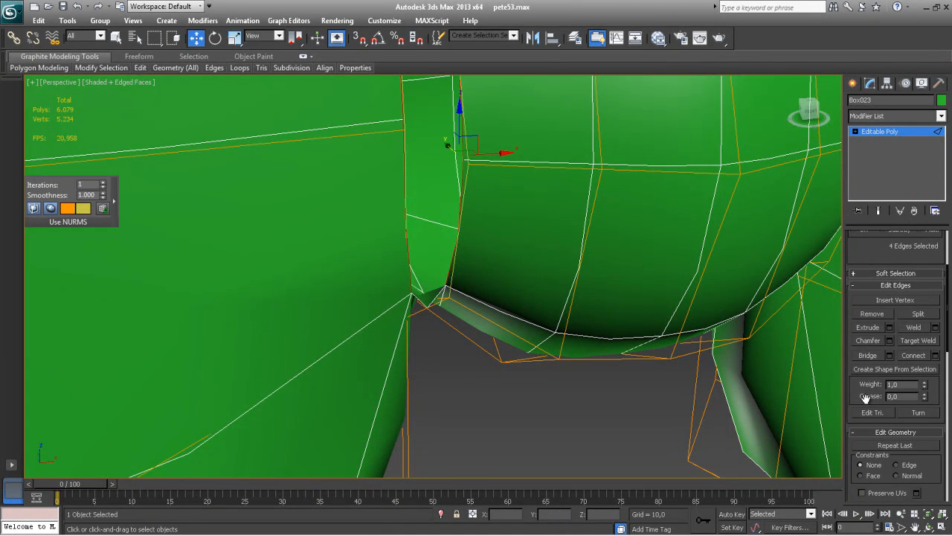
{"action": "middle_click_drag", "start_coordinate": [577, 305], "coordinate": [557, 382], "text": "alt"}
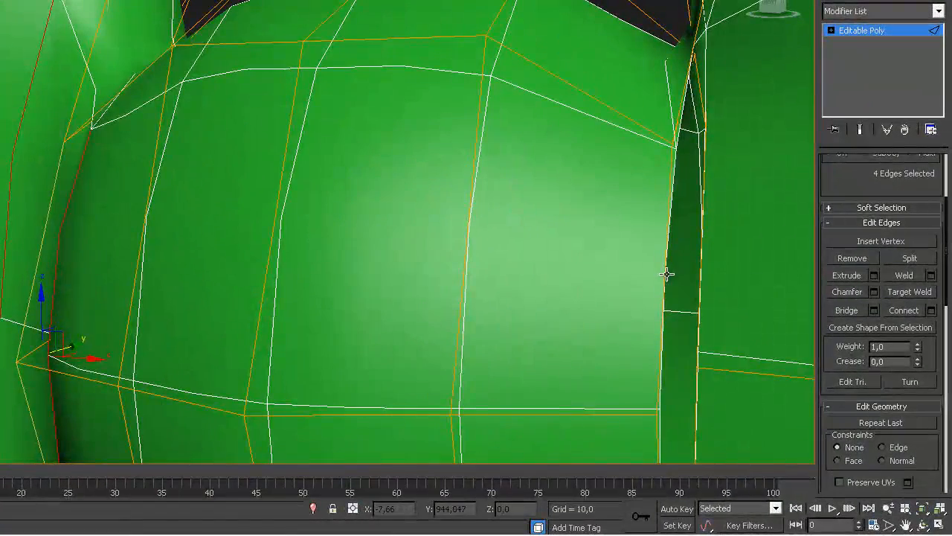
Step: Select the facing edges of the knot and the opposite wing on the body-facing side and bridge them
{"action": "left_click", "coordinate": [702, 256], "text": "ctrl"}
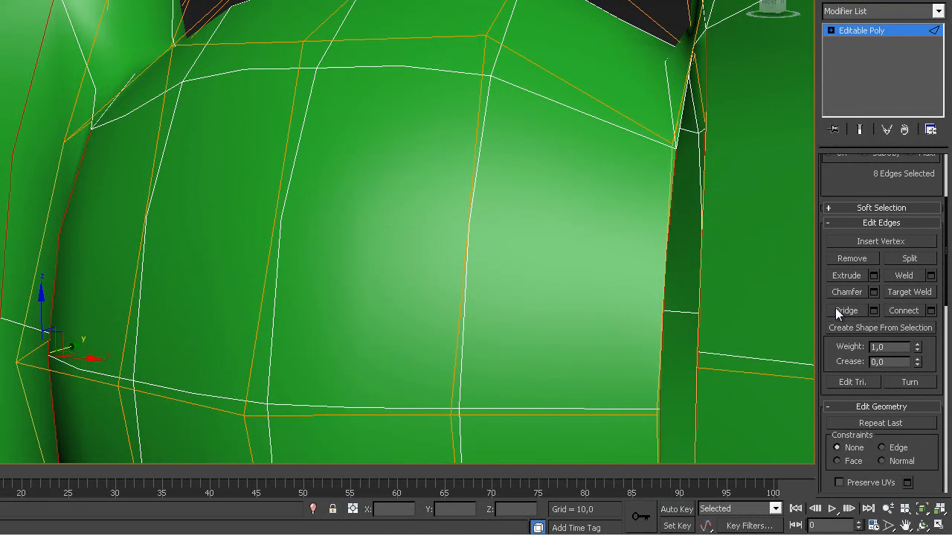
{"action": "left_click", "coordinate": [698, 277]}
{"action": "middle_click_drag", "start_coordinate": [722, 285], "coordinate": [638, 294], "text": "alt"}
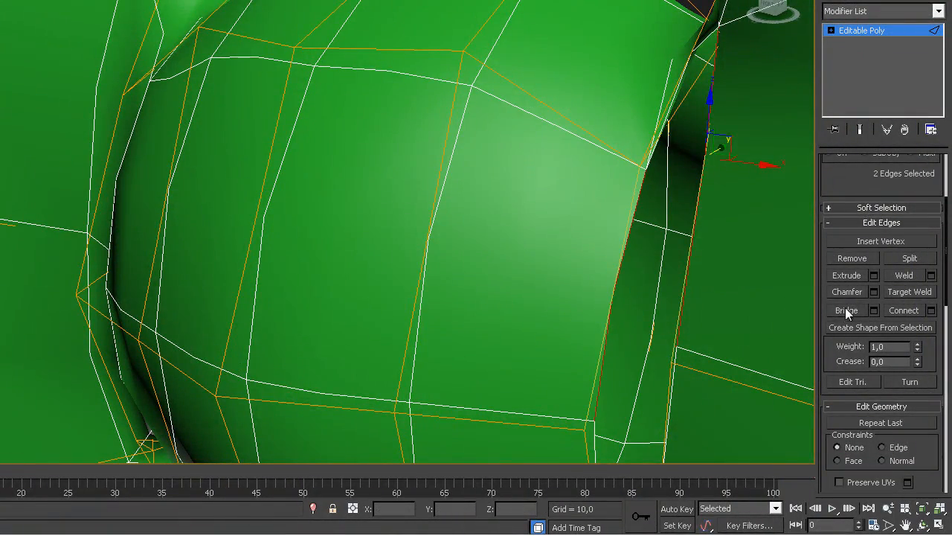
{"action": "left_click", "coordinate": [845, 310]}
Step: Bridge the next pair of facing edges between the knot and the wing near the bow tie's underside
{"action": "middle_click_drag", "start_coordinate": [730, 319], "coordinate": [608, 129], "text": "alt"}
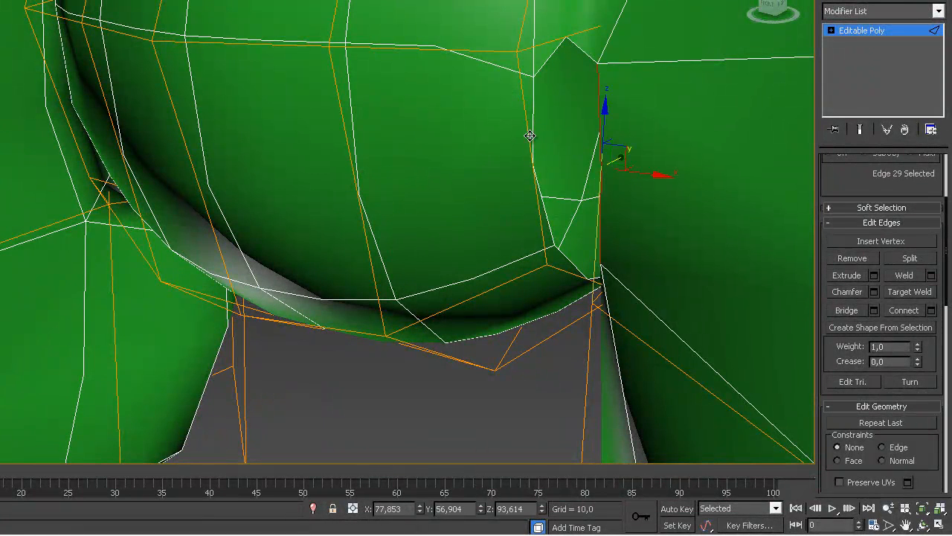
{"action": "left_click", "coordinate": [845, 313]}
{"action": "middle_click_drag", "start_coordinate": [651, 274], "coordinate": [662, 213], "text": "alt"}
{"action": "left_click", "coordinate": [519, 339]}
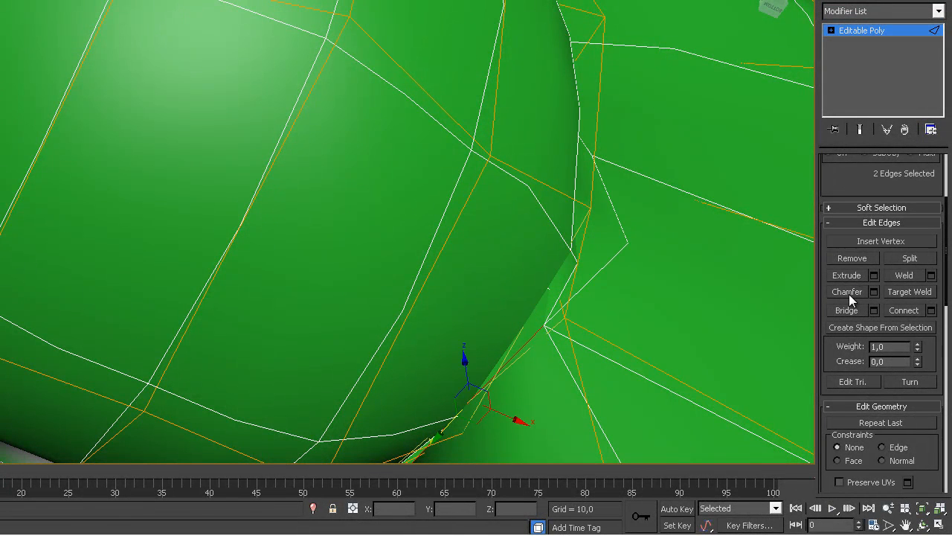
Step: Bridge the last open edges between the knot and wing on the underside and leave edge editing
{"action": "middle_click_drag", "start_coordinate": [436, 362], "coordinate": [406, 241], "text": "alt"}
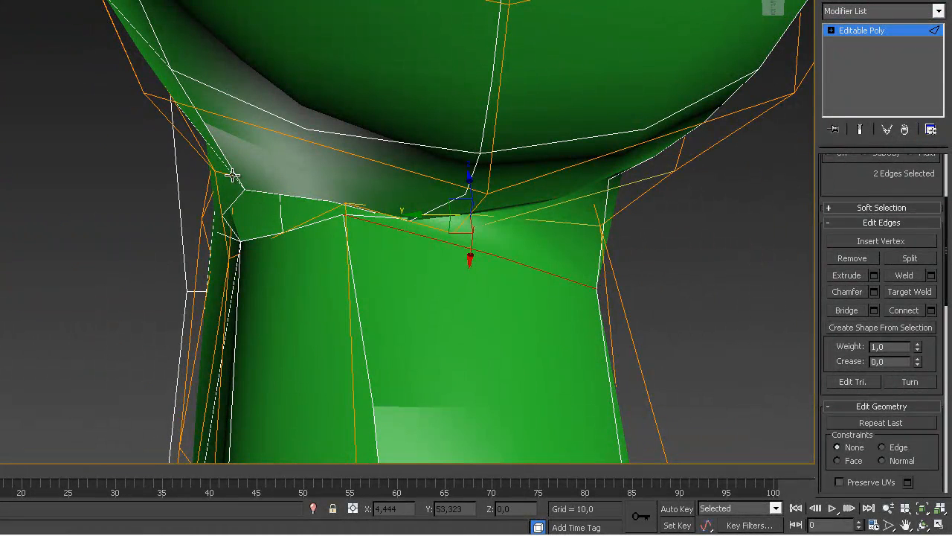
{"action": "left_click", "coordinate": [295, 228]}
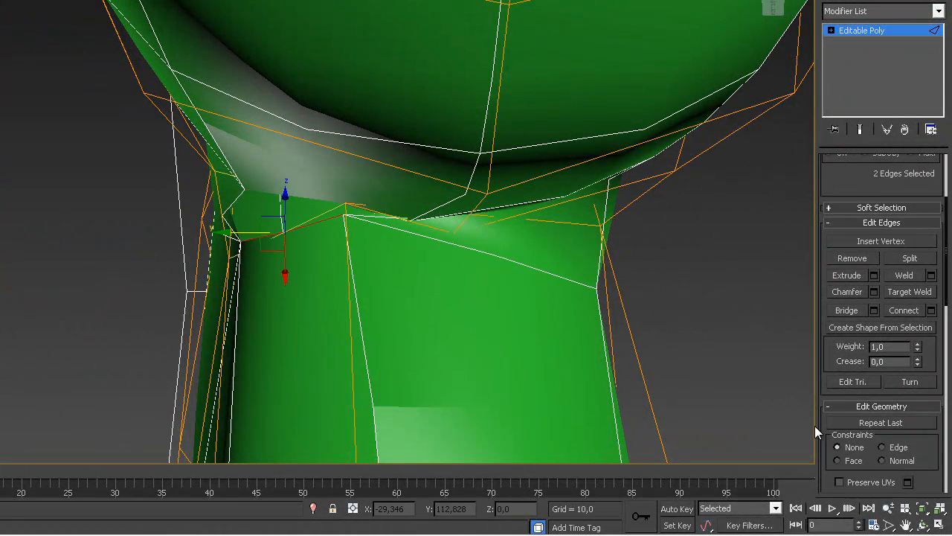
{"action": "left_click", "coordinate": [846, 312]}
{"action": "middle_click_drag", "start_coordinate": [669, 303], "coordinate": [438, 354], "text": "alt"}
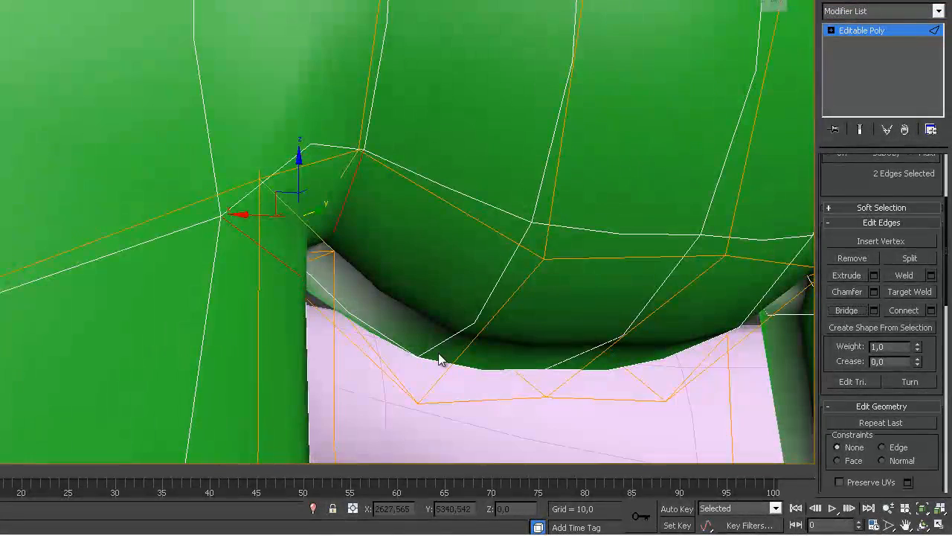
{"action": "scroll", "coordinate": [453, 336], "scroll_direction": "down", "scroll_amount": 3}
{"action": "left_click", "coordinate": [843, 47]}
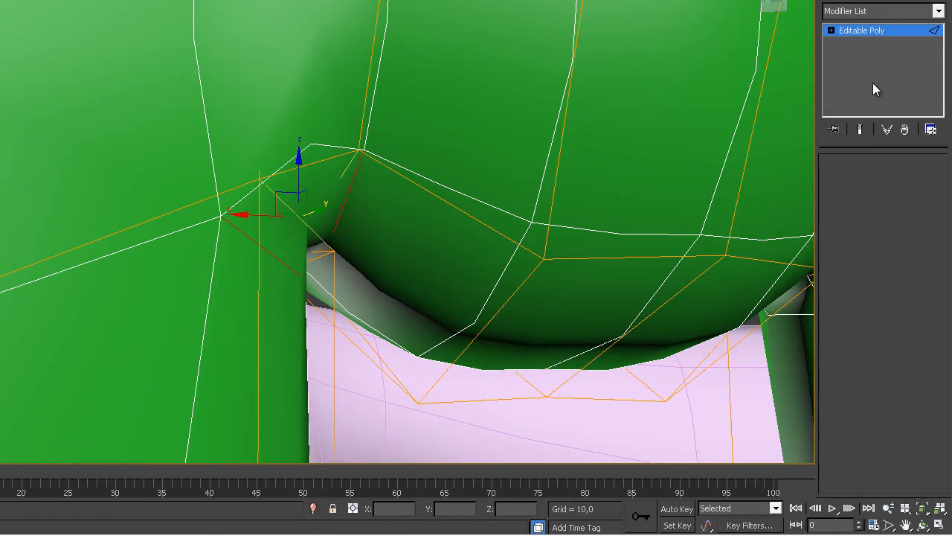
{"action": "scroll", "coordinate": [550, 326], "scroll_direction": "down", "scroll_amount": 5}
Step: Move the whole bow tie along Y until it sits just in front of the character's chest, below the chin
{"action": "middle_click_drag", "start_coordinate": [417, 340], "coordinate": [355, 412], "text": "alt"}
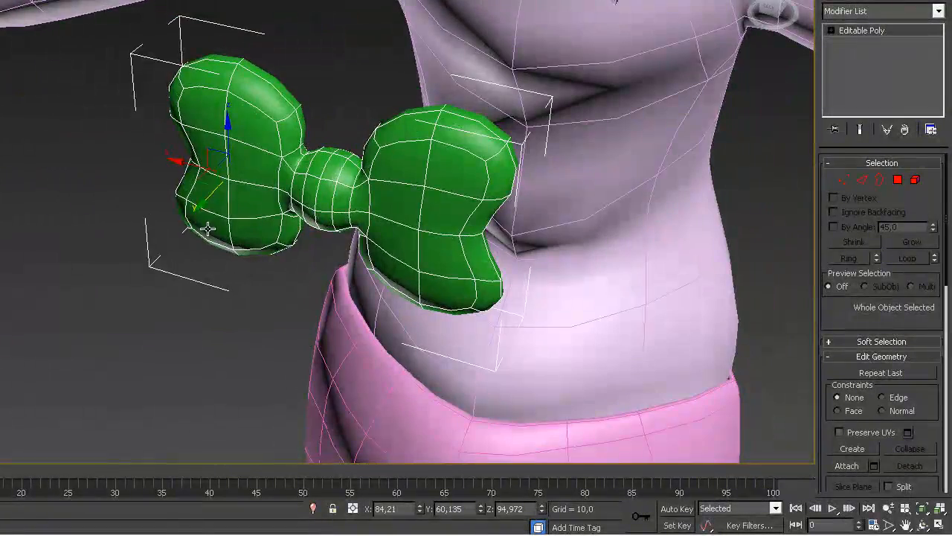
{"action": "left_click_drag", "start_coordinate": [200, 210], "coordinate": [398, 14]}
{"action": "middle_click_drag", "start_coordinate": [553, 135], "coordinate": [711, 77], "text": "alt"}
{"action": "middle_click_drag", "start_coordinate": [626, 268], "coordinate": [637, 460]}
{"action": "middle_click_drag", "start_coordinate": [530, 358], "coordinate": [317, 350], "text": "alt"}
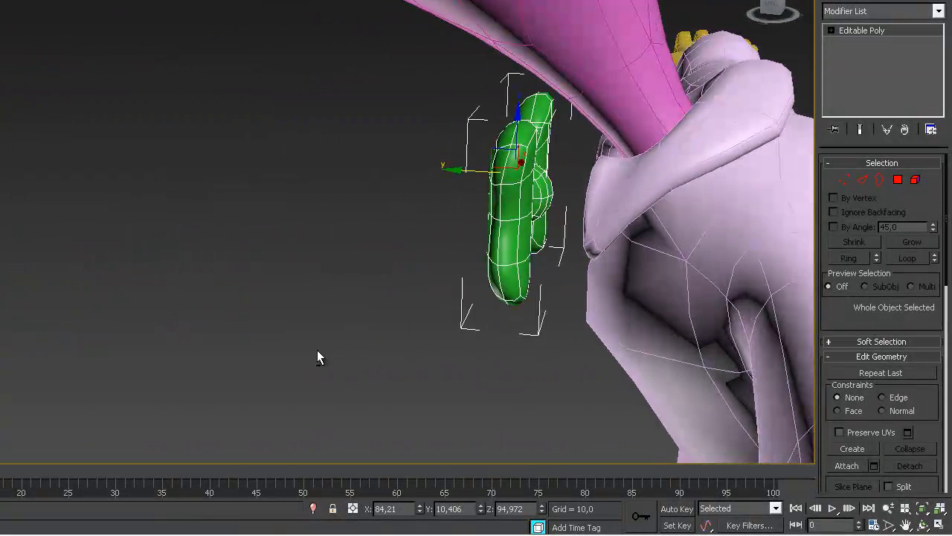
{"action": "right_click", "coordinate": [457, 169]}
{"action": "left_click", "coordinate": [425, 200]}
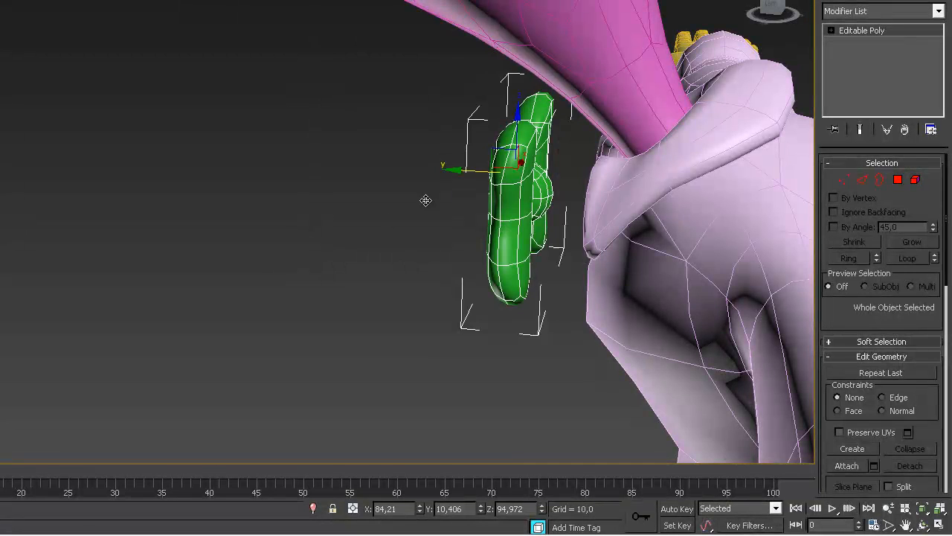
{"action": "left_click_drag", "start_coordinate": [456, 170], "coordinate": [503, 172]}
Step: Select the vertices of both bow tie wings, leaving out the knot, and shift them slightly along Y
{"action": "middle_click_drag", "start_coordinate": [528, 179], "coordinate": [701, 25], "text": "alt"}
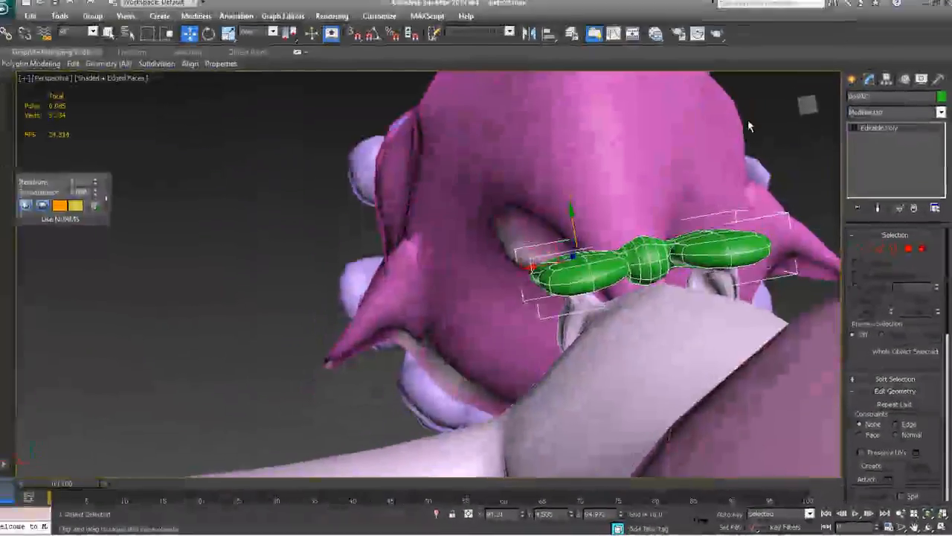
{"action": "middle_click_drag", "start_coordinate": [749, 126], "coordinate": [681, 272], "text": "alt"}
{"action": "middle_click_drag", "start_coordinate": [661, 305], "coordinate": [660, 284], "text": "alt"}
{"action": "left_click", "coordinate": [866, 251]}
{"action": "middle_click_drag", "start_coordinate": [778, 186], "coordinate": [809, 173], "text": "alt"}
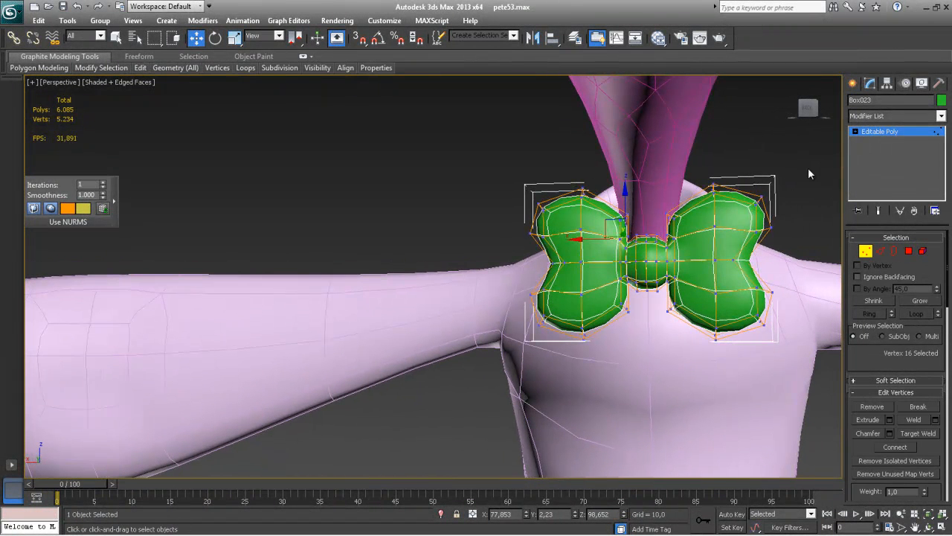
{"action": "left_click_drag", "start_coordinate": [682, 363], "coordinate": [666, 367]}
{"action": "left_click_drag", "start_coordinate": [480, 171], "coordinate": [632, 380], "text": "ctrl"}
{"action": "middle_click_drag", "start_coordinate": [648, 363], "coordinate": [635, 414], "text": "alt"}
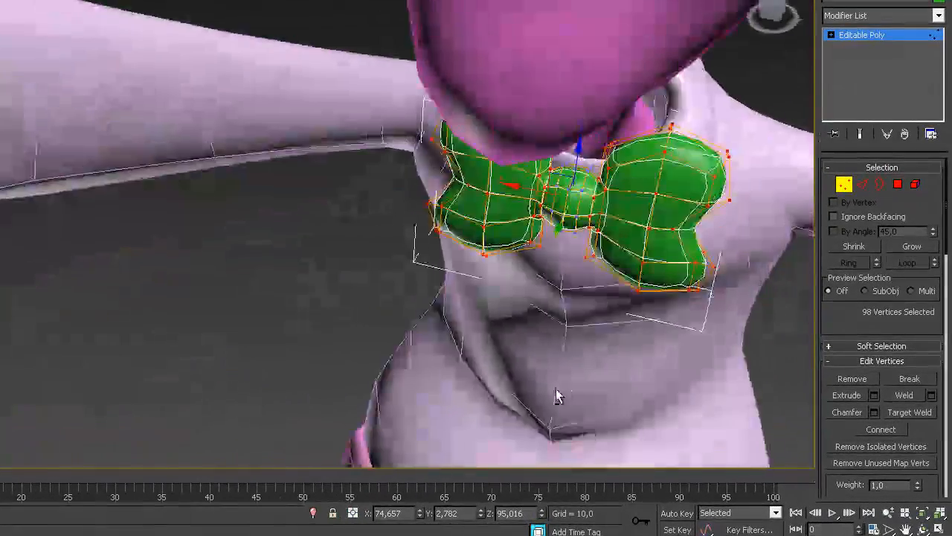
{"action": "middle_click_drag", "start_coordinate": [556, 388], "coordinate": [559, 243], "text": "alt"}
{"action": "left_click_drag", "start_coordinate": [547, 232], "coordinate": [550, 237]}
{"action": "middle_click_drag", "start_coordinate": [560, 249], "coordinate": [629, 124], "text": "alt"}
Step: Limit the selection to the wings' vertices away from the knot and undo the last two changes
{"action": "left_click_drag", "start_coordinate": [631, 109], "coordinate": [526, 307]}
{"action": "middle_click_drag", "start_coordinate": [524, 266], "coordinate": [599, 213], "text": "alt"}
{"action": "left_click_drag", "start_coordinate": [506, 206], "coordinate": [483, 306]}
{"action": "key", "text": "ctrl+z"}
{"action": "key", "text": "ctrl+z"}
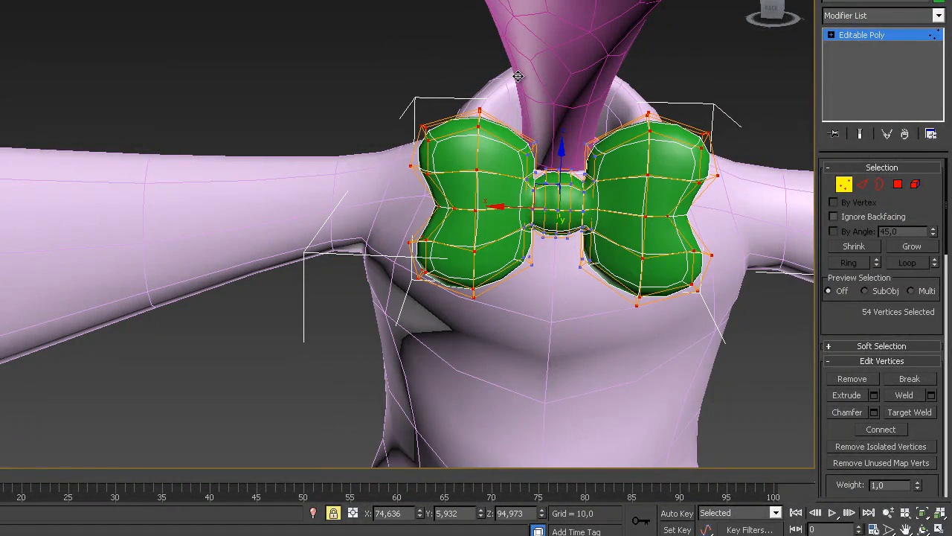
Step: Narrow the vertex selection further to the outermost edges of both bow tie wings
{"action": "middle_click_drag", "start_coordinate": [518, 76], "coordinate": [452, 92], "text": "alt"}
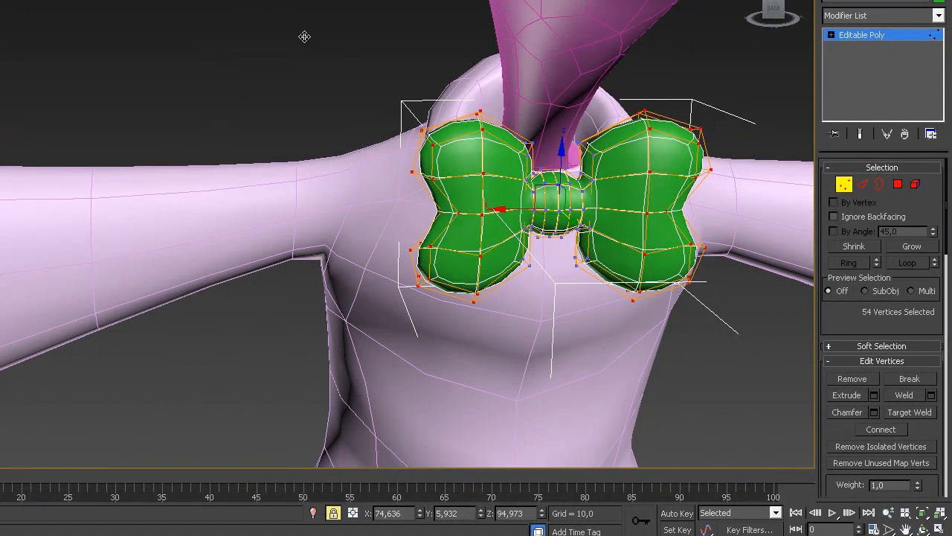
{"action": "middle_click_drag", "start_coordinate": [436, 57], "coordinate": [385, 72], "text": "alt"}
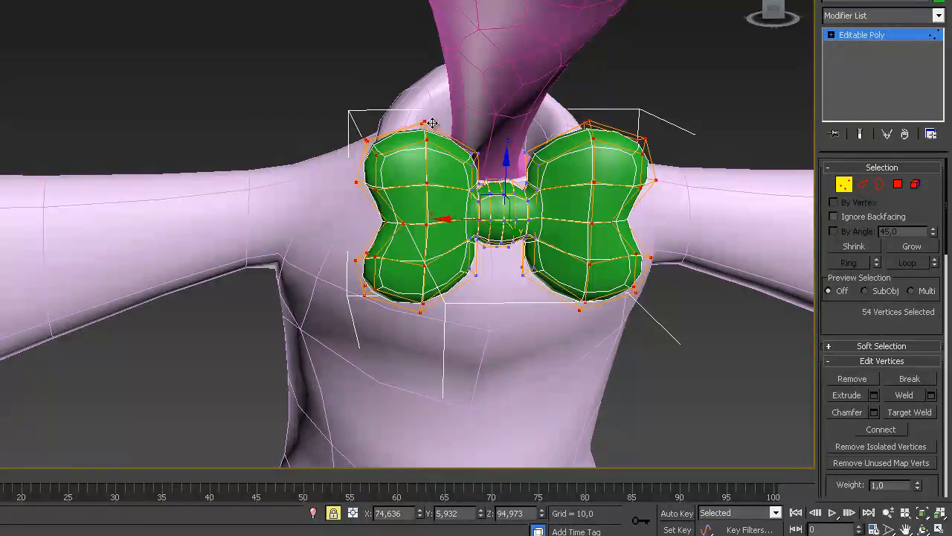
{"action": "middle_click_drag", "start_coordinate": [439, 128], "coordinate": [480, 190], "text": "alt"}
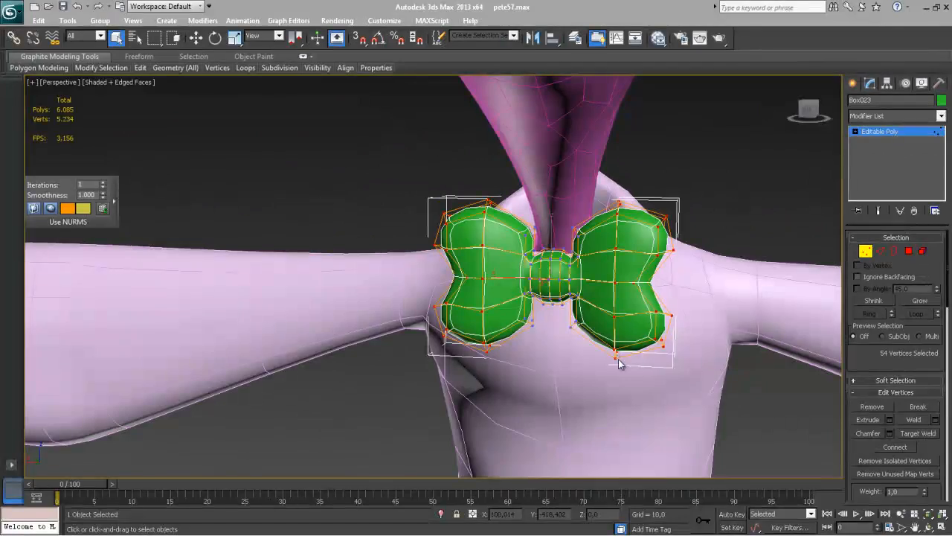
{"action": "middle_click_drag", "start_coordinate": [549, 344], "coordinate": [438, 328], "text": "alt"}
{"action": "middle_click_drag", "start_coordinate": [541, 364], "coordinate": [648, 383], "text": "alt"}
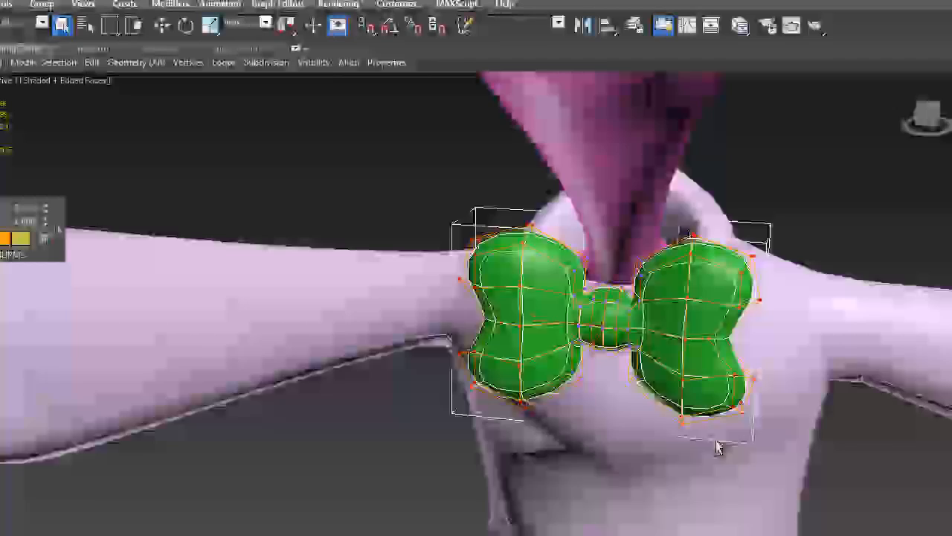
{"action": "middle_click_drag", "start_coordinate": [718, 447], "coordinate": [686, 357], "text": "alt"}
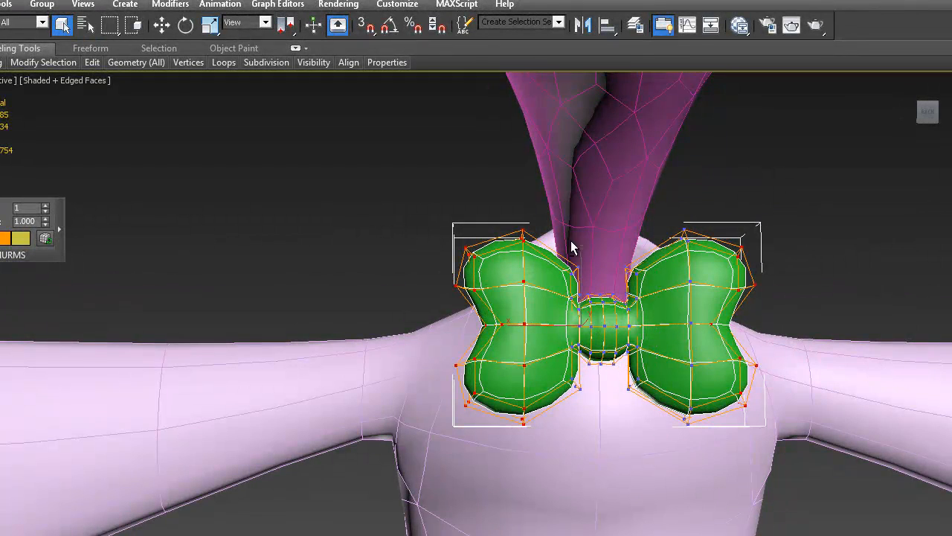
{"action": "scroll", "coordinate": [520, 465], "scroll_direction": "down", "scroll_amount": 2}
{"action": "middle_click_drag", "start_coordinate": [526, 472], "coordinate": [609, 366], "text": "alt"}
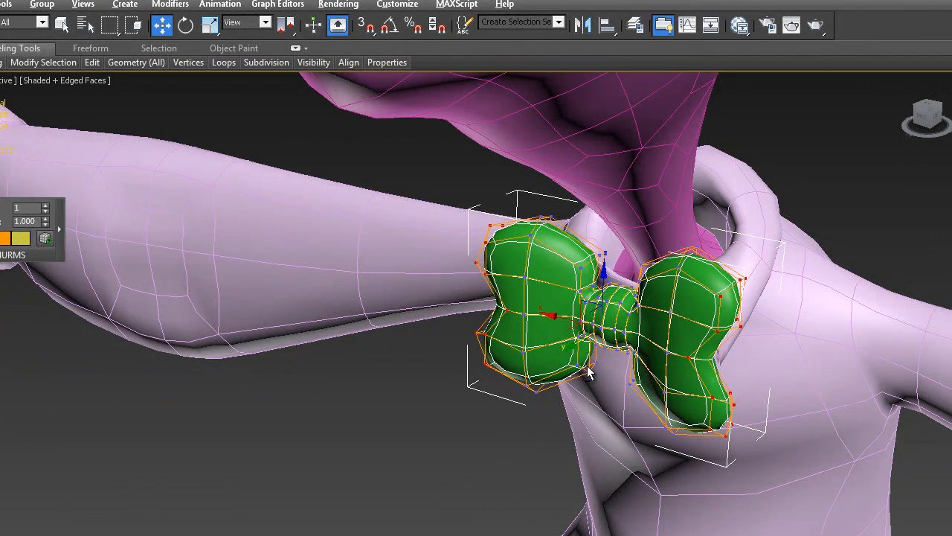
{"action": "middle_click_drag", "start_coordinate": [571, 347], "coordinate": [635, 346], "text": "alt"}
Step: Shift the wings' outer notch and upper corner vertices along Y for a wavy profile, and leave vertex editing
{"action": "left_click_drag", "start_coordinate": [453, 316], "coordinate": [542, 346]}
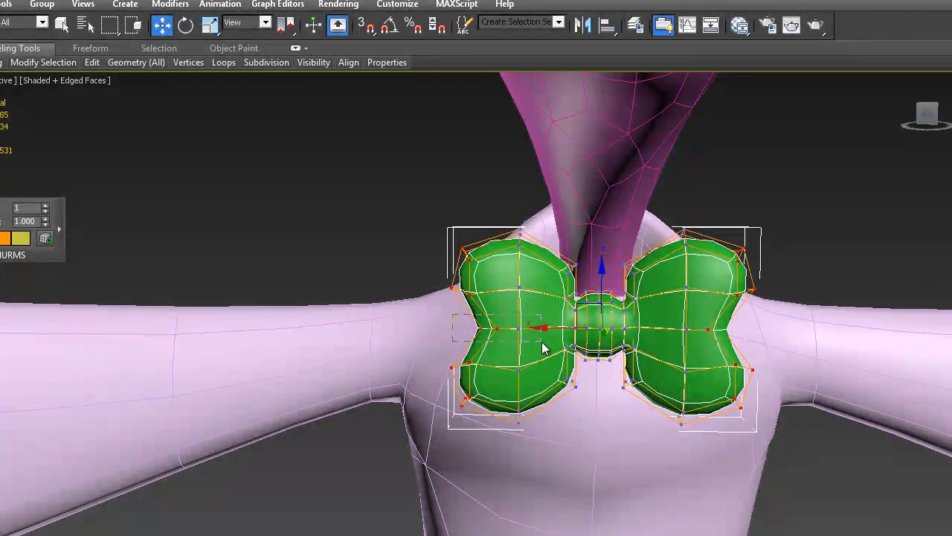
{"action": "middle_click_drag", "start_coordinate": [706, 384], "coordinate": [534, 284], "text": "alt"}
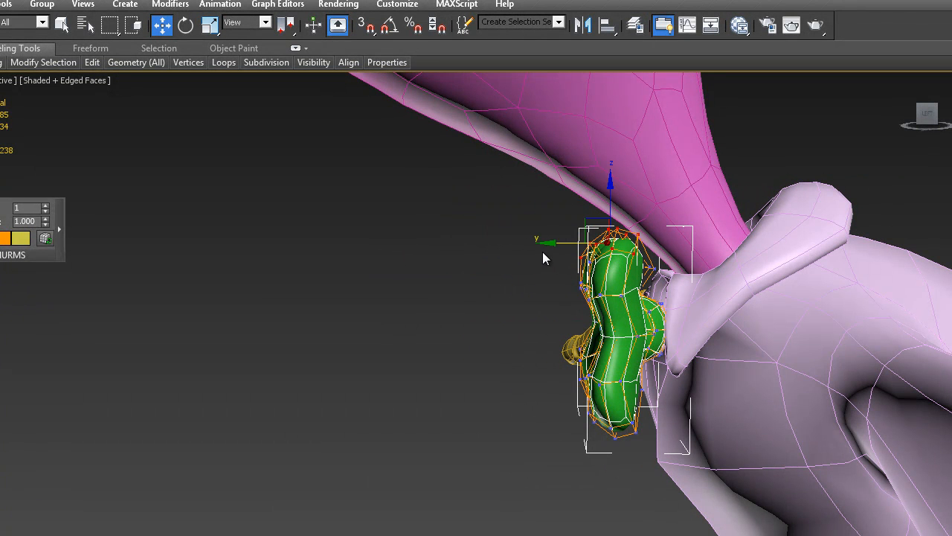
{"action": "middle_click_drag", "start_coordinate": [589, 385], "coordinate": [662, 414], "text": "alt"}
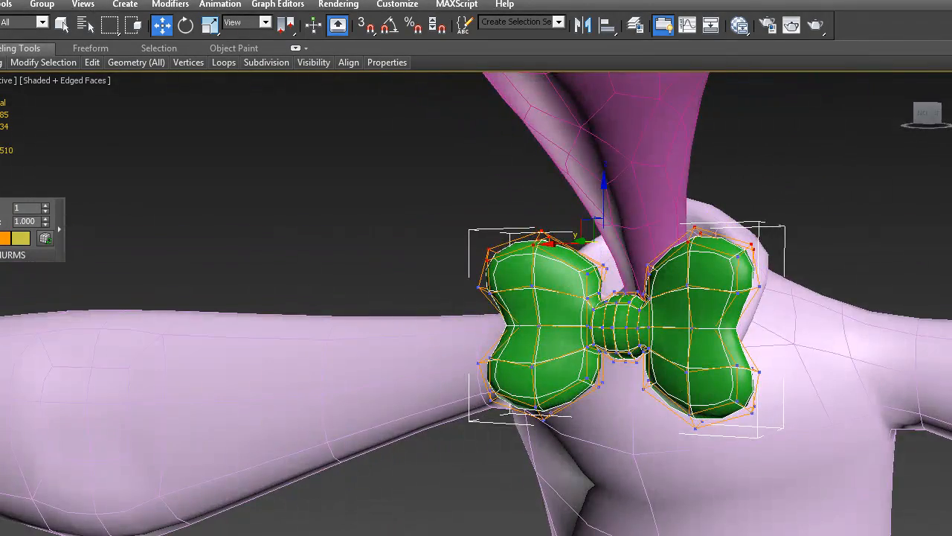
{"action": "key", "text": "1"}
Step: Move the whole bow tie along Y to about 2.07 so it rests against the shirt collar
{"action": "middle_click_drag", "start_coordinate": [722, 335], "coordinate": [615, 355], "text": "alt"}
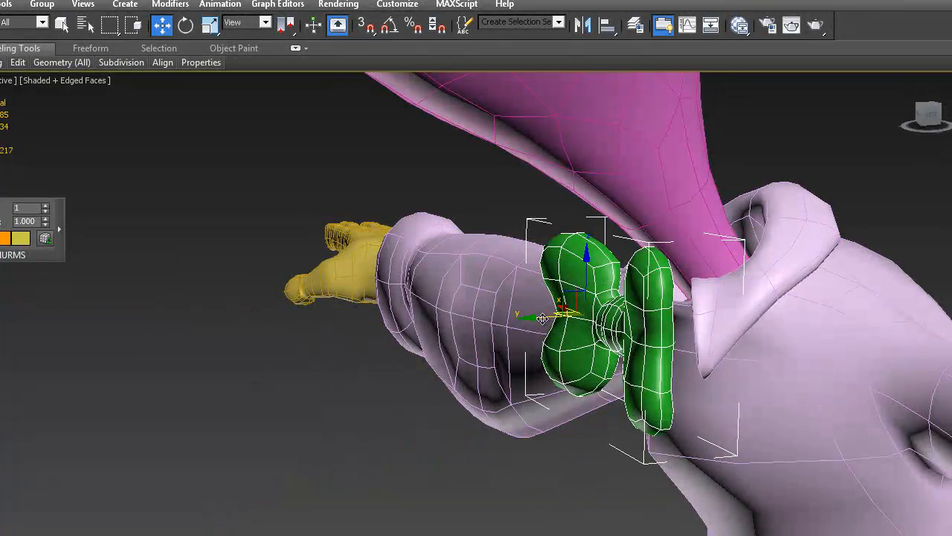
{"action": "left_click_drag", "start_coordinate": [536, 316], "coordinate": [551, 316]}
{"action": "middle_click_drag", "start_coordinate": [581, 329], "coordinate": [571, 307], "text": "alt"}
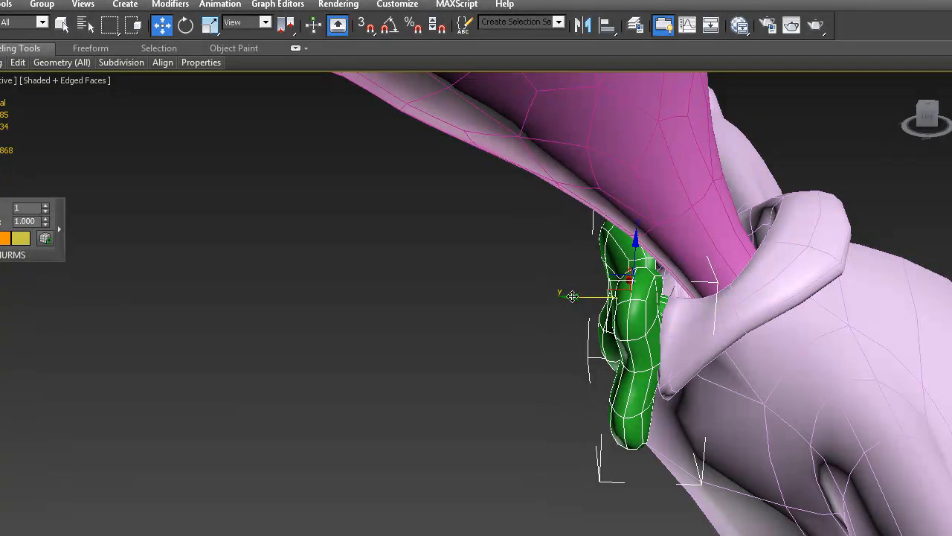
{"action": "left_click_drag", "start_coordinate": [572, 296], "coordinate": [570, 300]}
{"action": "middle_click_drag", "start_coordinate": [556, 311], "coordinate": [723, 315], "text": "alt"}
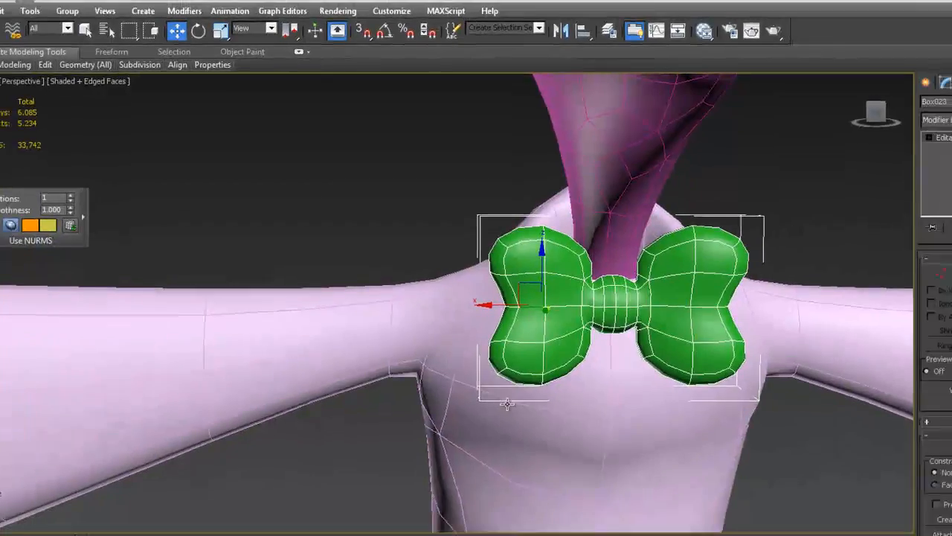
Step: Select the ring of polygons around the upper rim of the trousers and extrude it
{"action": "middle_click_drag", "start_coordinate": [521, 505], "coordinate": [421, 429]}
{"action": "scroll", "coordinate": [420, 364], "scroll_direction": "down", "scroll_amount": 3}
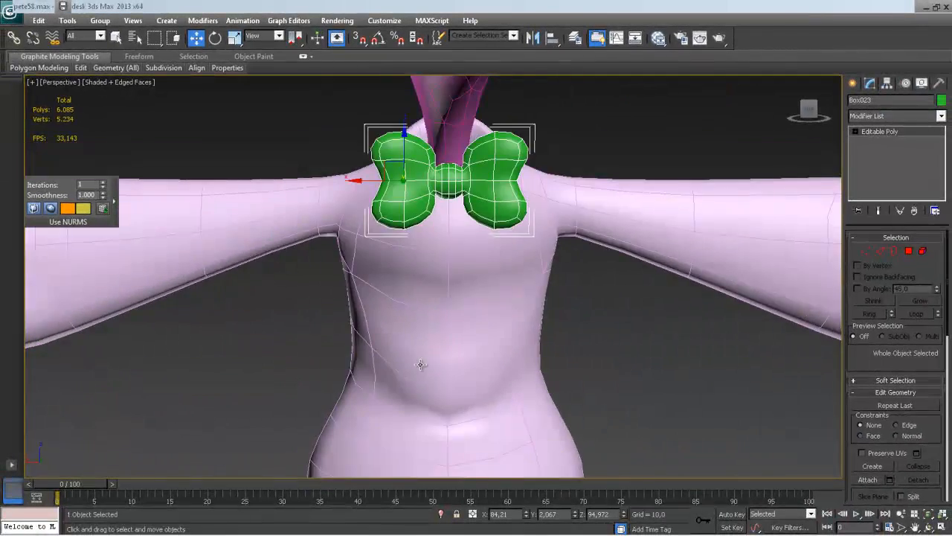
{"action": "scroll", "coordinate": [420, 364], "scroll_direction": "down", "scroll_amount": 5}
{"action": "middle_click_drag", "start_coordinate": [447, 352], "coordinate": [430, 346], "text": "alt"}
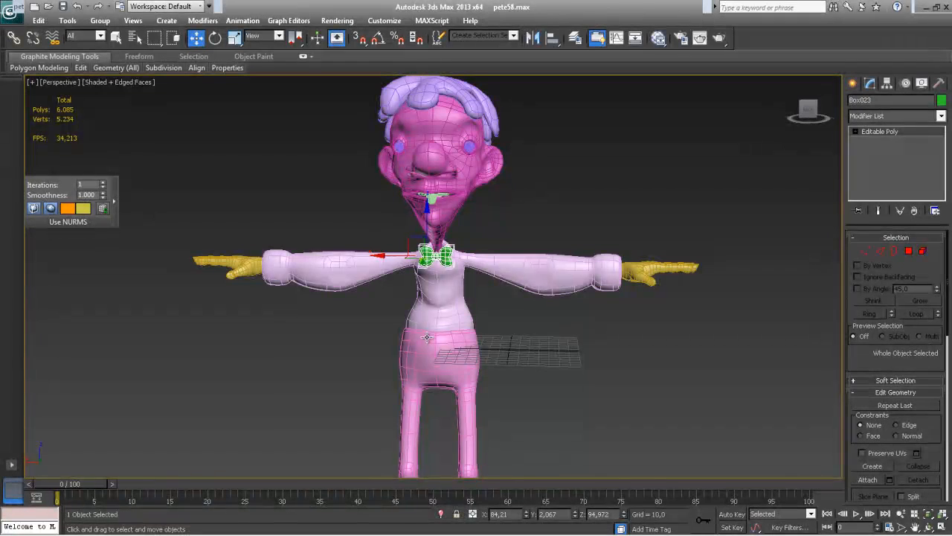
{"action": "scroll", "coordinate": [470, 390], "scroll_direction": "up", "scroll_amount": 6}
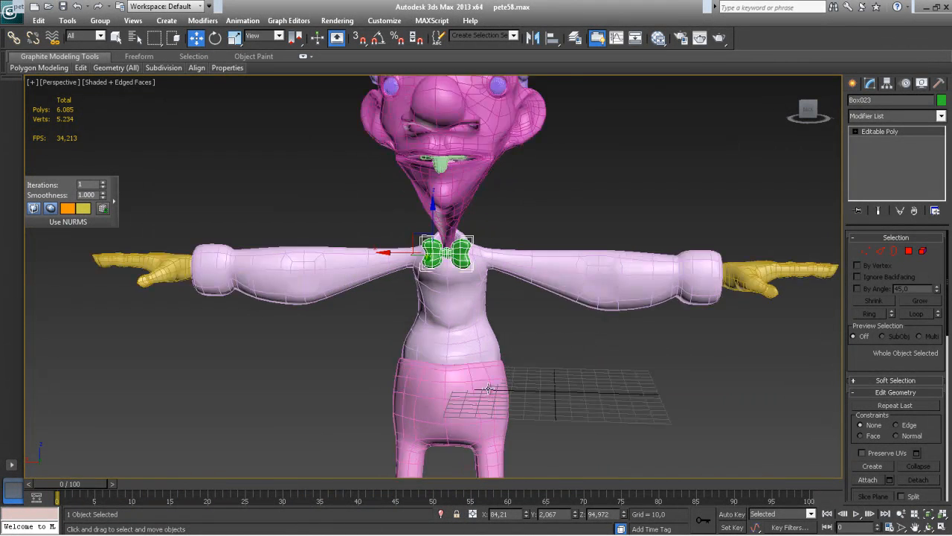
{"action": "middle_click_drag", "start_coordinate": [465, 414], "coordinate": [451, 301]}
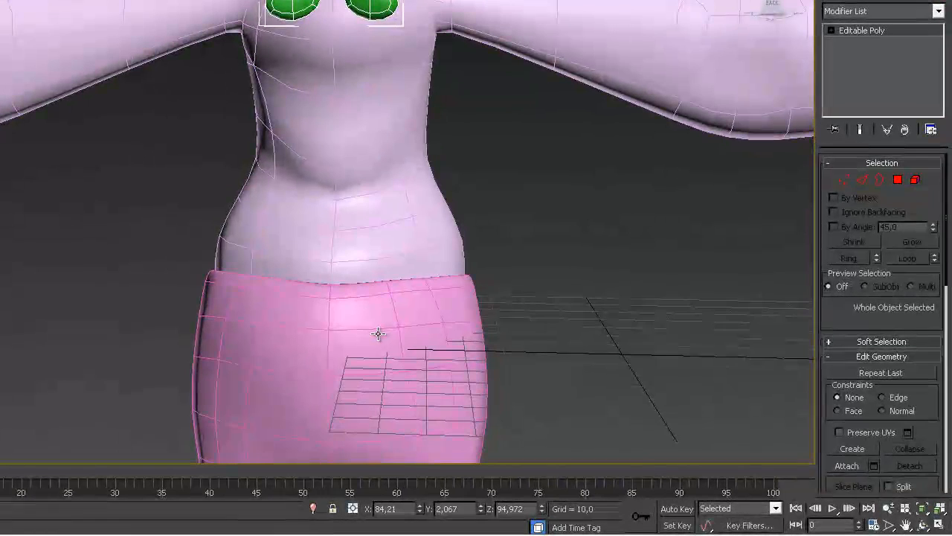
{"action": "left_click", "coordinate": [378, 334]}
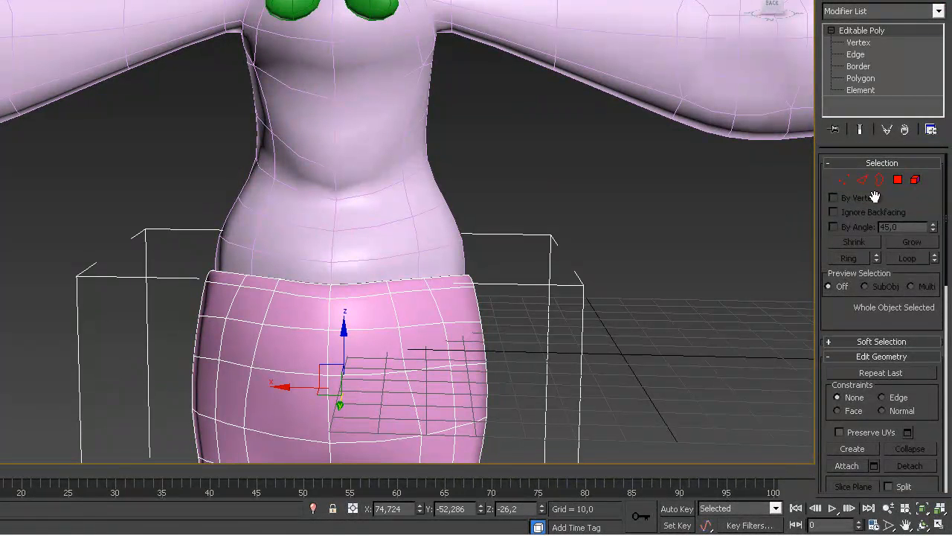
{"action": "left_click", "coordinate": [897, 180]}
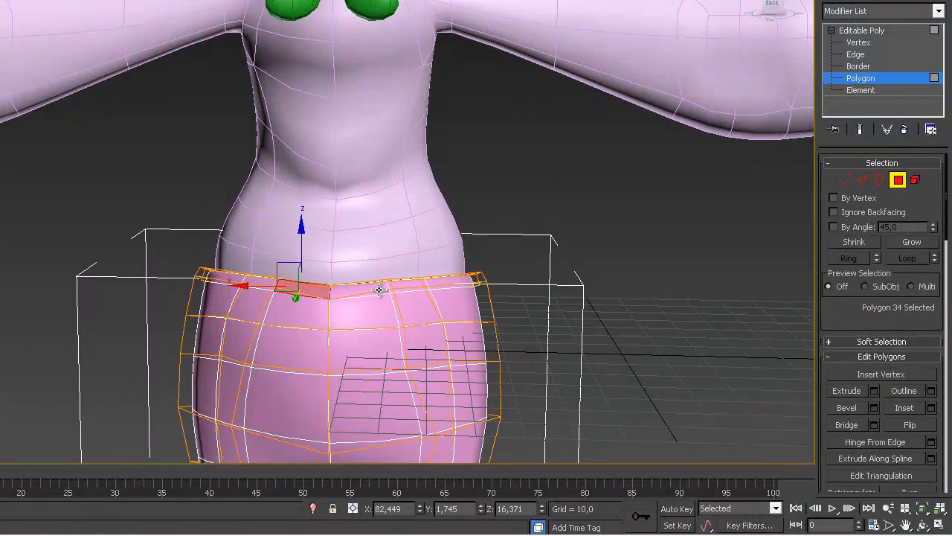
{"action": "middle_click_drag", "start_coordinate": [479, 334], "coordinate": [238, 292], "text": "alt"}
{"action": "left_click_drag", "start_coordinate": [234, 276], "coordinate": [230, 273]}
{"action": "middle_click_drag", "start_coordinate": [230, 276], "coordinate": [506, 322], "text": "alt"}
{"action": "scroll", "coordinate": [453, 335], "scroll_direction": "up", "scroll_amount": 5}
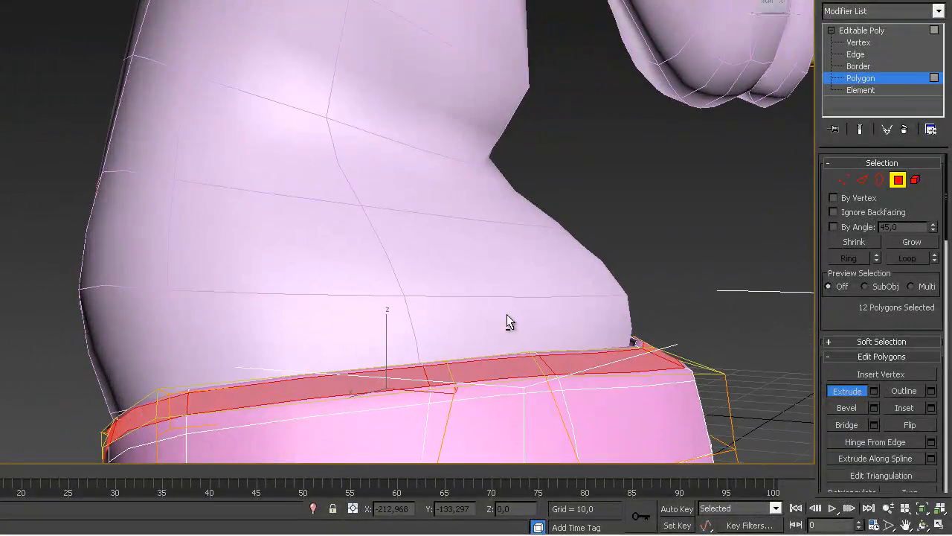
Step: Select the horizontal edge loop around the trousers' waist and raise it along Z to about 12.08
{"action": "left_click", "coordinate": [861, 180]}
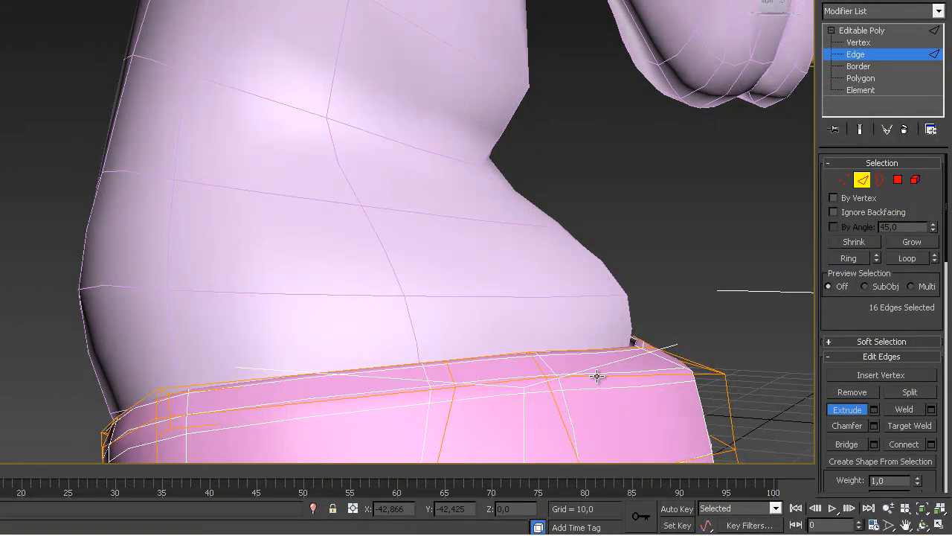
{"action": "middle_click_drag", "start_coordinate": [552, 389], "coordinate": [347, 377], "text": "alt"}
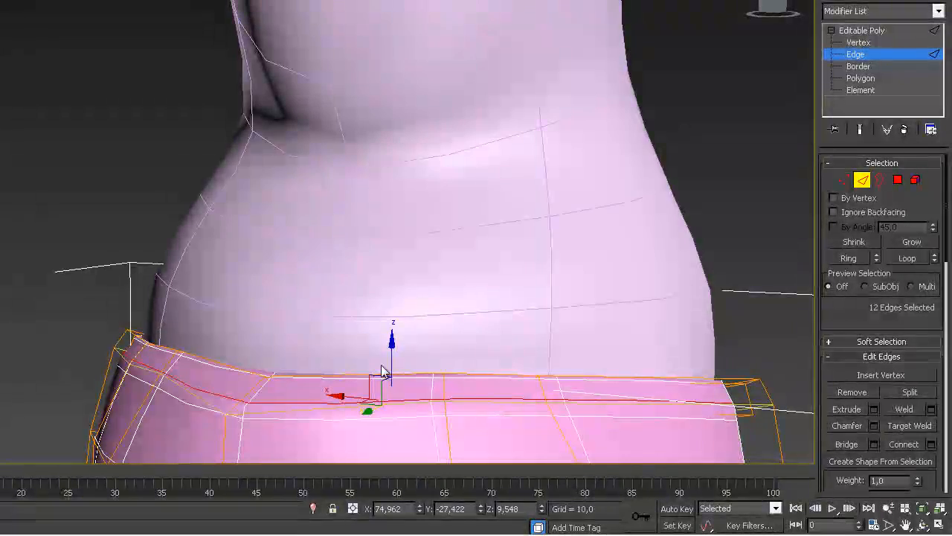
{"action": "left_click_drag", "start_coordinate": [392, 345], "coordinate": [395, 329]}
{"action": "middle_click_drag", "start_coordinate": [395, 329], "coordinate": [457, 355], "text": "alt"}
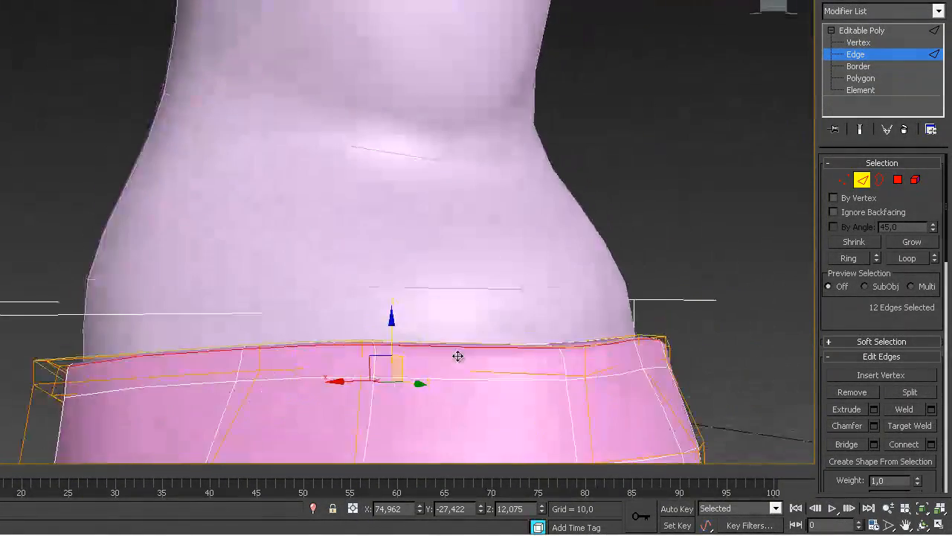
Step: Select the horizontal edge loop just below the trousers' upper rim and lower it about 3 units along Z
{"action": "left_click", "coordinate": [460, 380]}
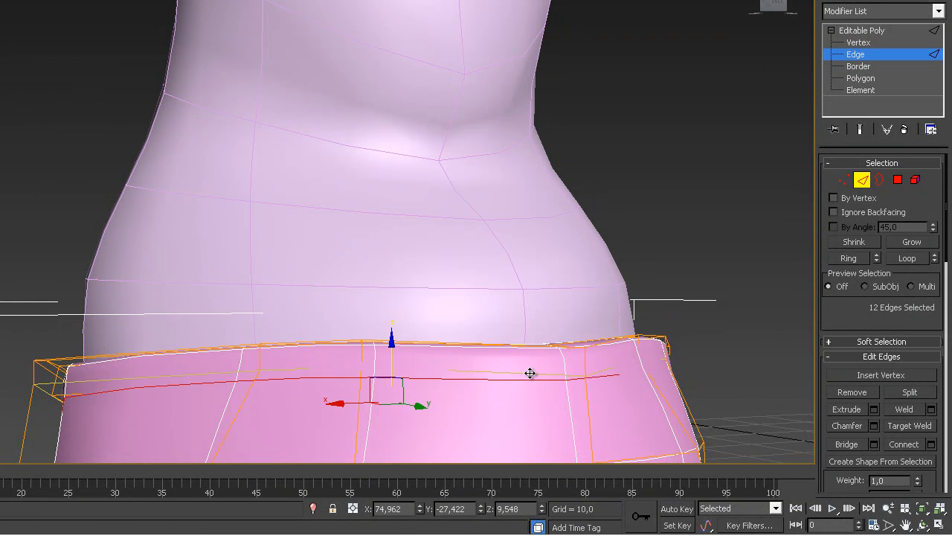
{"action": "left_click_drag", "start_coordinate": [393, 348], "coordinate": [396, 366]}
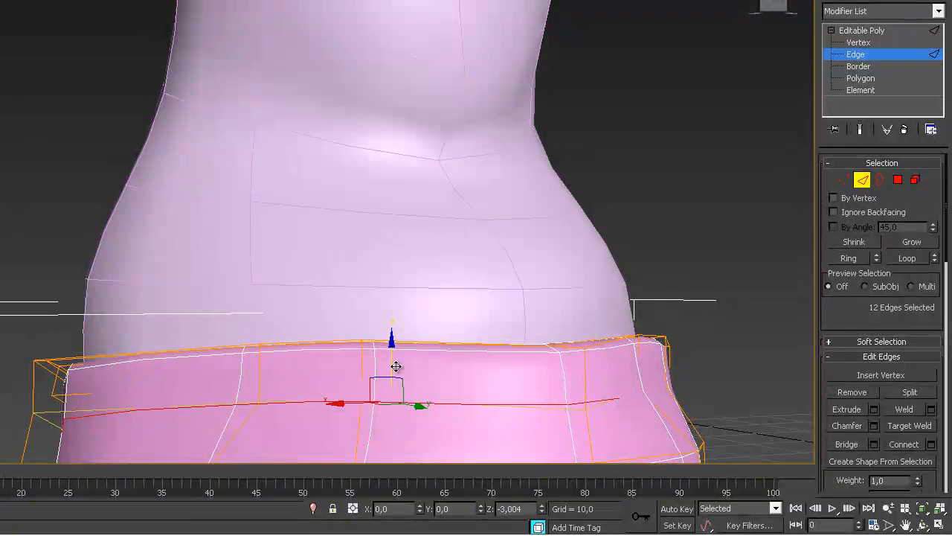
Step: Select the ring of 12 polygons around the trousers' waist and bevel it outward into a raised waistband
{"action": "left_click", "coordinate": [898, 180]}
{"action": "left_click", "coordinate": [587, 370]}
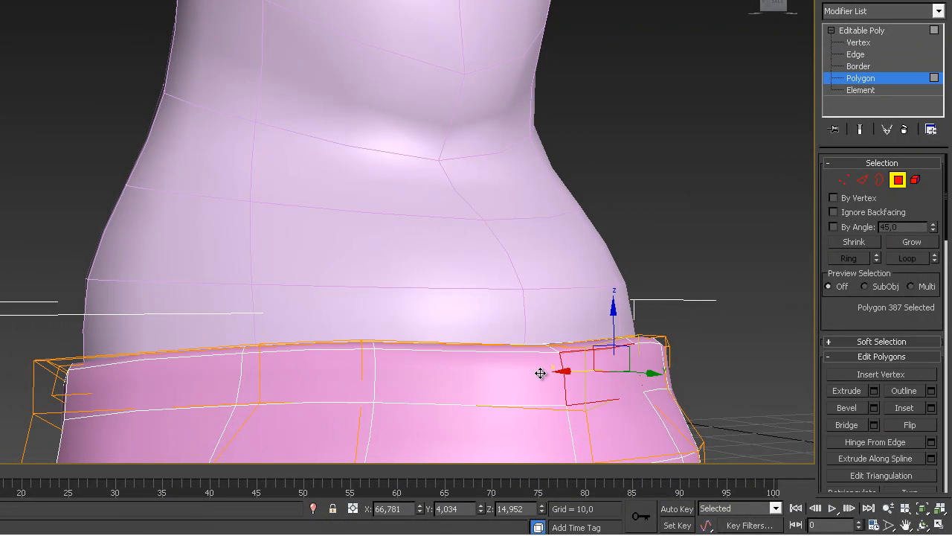
{"action": "left_click", "coordinate": [282, 375], "text": "shift"}
{"action": "middle_click_drag", "start_coordinate": [417, 410], "coordinate": [523, 410], "text": "alt"}
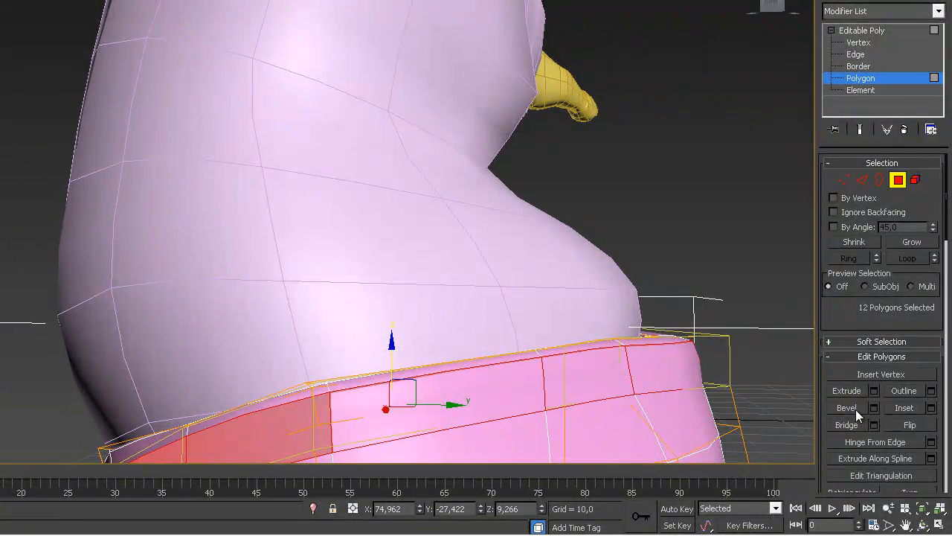
{"action": "middle_click_drag", "start_coordinate": [663, 385], "coordinate": [632, 258], "text": "alt"}
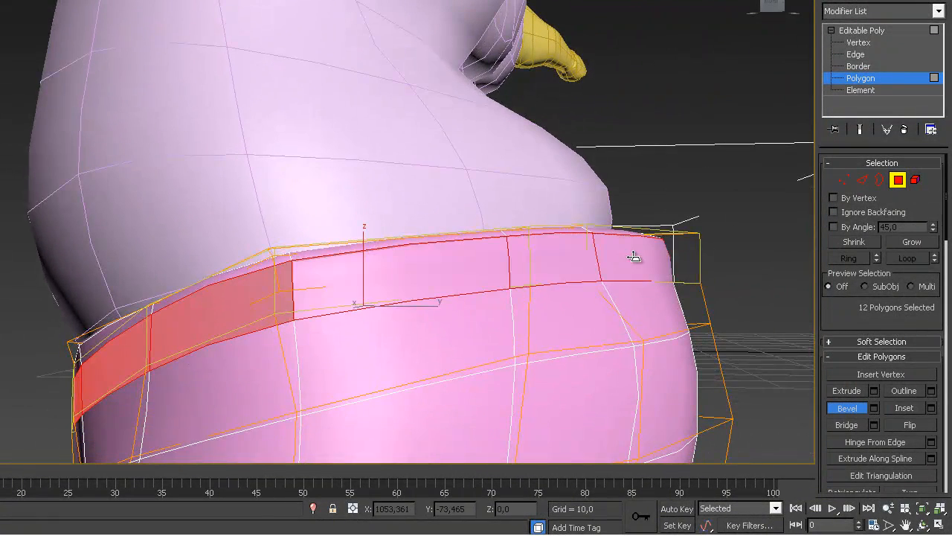
{"action": "left_click_drag", "start_coordinate": [645, 254], "coordinate": [949, 248]}
{"action": "middle_click_drag", "start_coordinate": [630, 272], "coordinate": [647, 243], "text": "alt"}
{"action": "key", "text": "ctrl+z"}
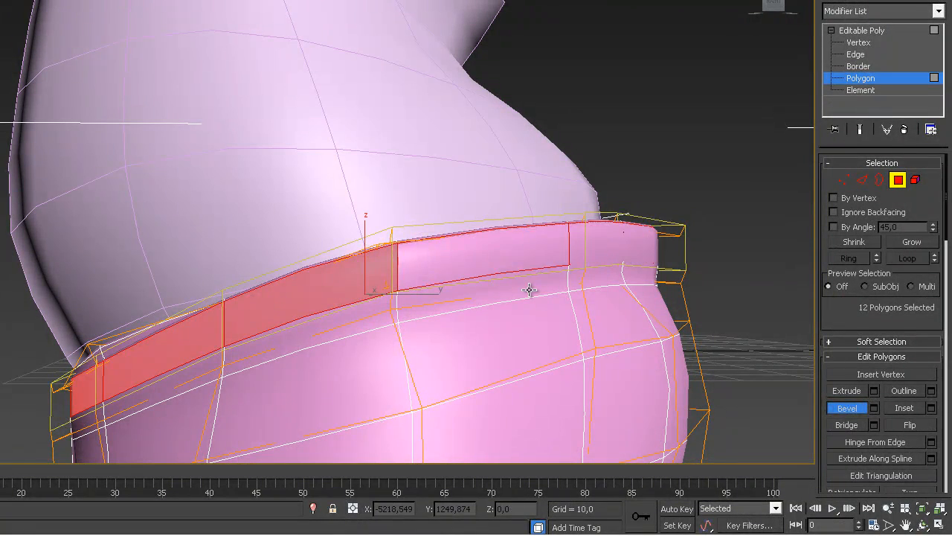
Step: Shift the bevelled waistband polygons about -0.44 along Y, centre them along X at about 74.96, then leave polygon editing and deselect the trousers
{"action": "middle_click_drag", "start_coordinate": [368, 253], "coordinate": [377, 299], "text": "alt"}
{"action": "middle_click_drag", "start_coordinate": [299, 310], "coordinate": [281, 293], "text": "alt"}
{"action": "key", "text": "e"}
{"action": "left_click_drag", "start_coordinate": [418, 265], "coordinate": [416, 265]}
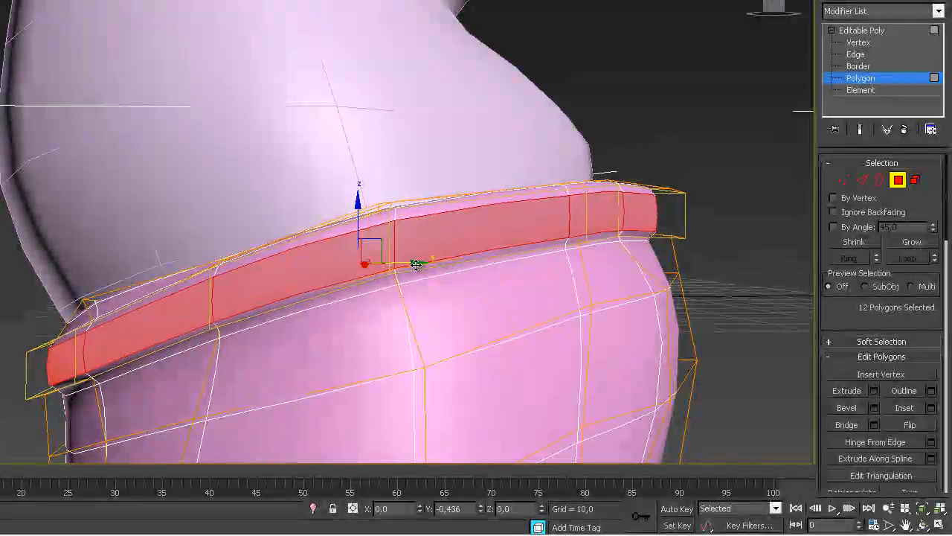
{"action": "middle_click_drag", "start_coordinate": [416, 265], "coordinate": [251, 319], "text": "alt"}
{"action": "left_click_drag", "start_coordinate": [395, 263], "coordinate": [426, 263]}
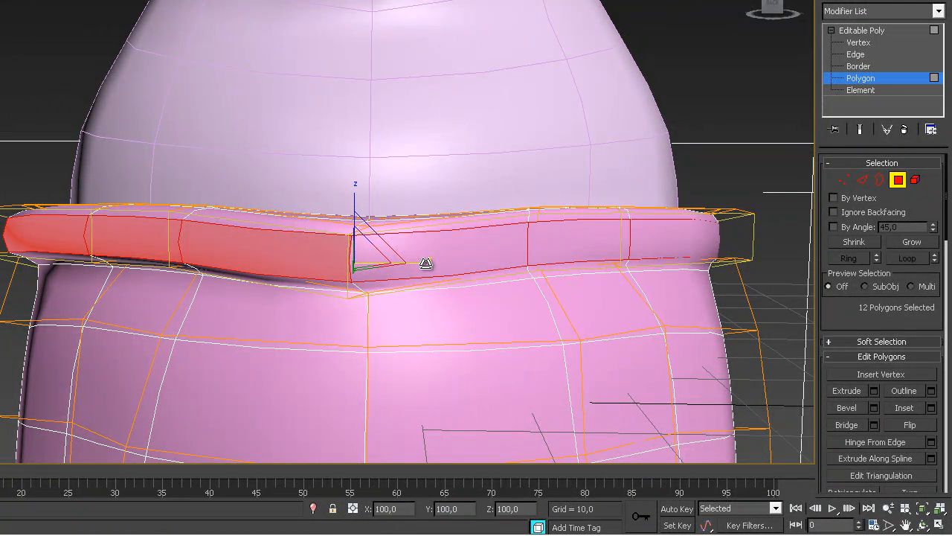
{"action": "left_click_drag", "start_coordinate": [300, 263], "coordinate": [314, 263]}
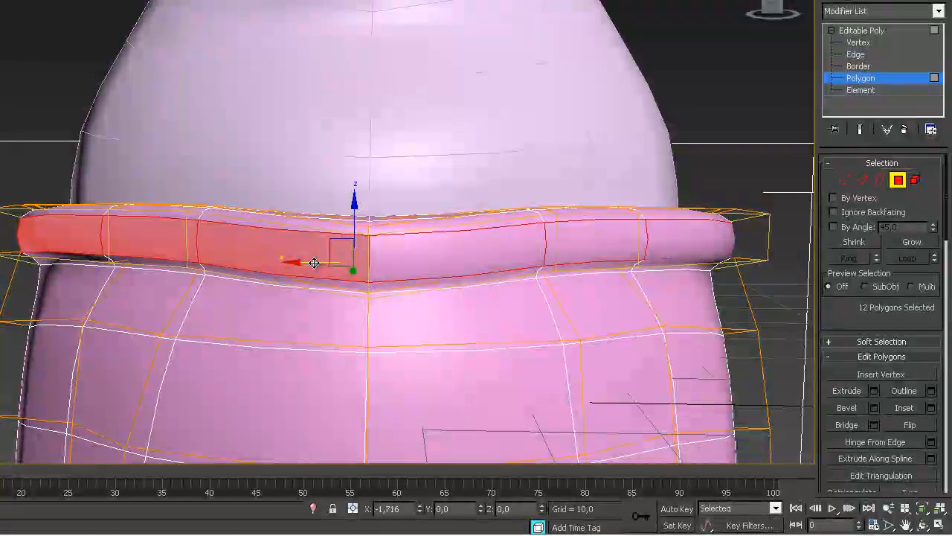
{"action": "middle_click_drag", "start_coordinate": [314, 303], "coordinate": [424, 317], "text": "alt"}
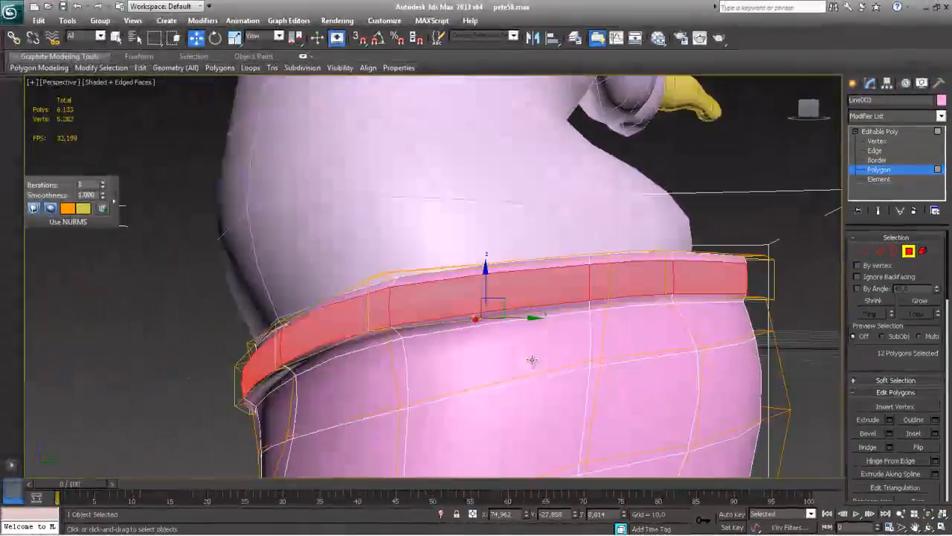
{"action": "mouse_move", "coordinate": [532, 360]}
{"action": "middle_mouse_down", "text": "alt"}
{"action": "mouse_move", "coordinate": [504, 319]}
{"action": "mouse_move", "coordinate": [465, 366]}
{"action": "mouse_move", "coordinate": [577, 363]}
{"action": "mouse_move", "coordinate": [469, 389]}
{"action": "mouse_move", "coordinate": [384, 364]}
{"action": "mouse_move", "coordinate": [372, 377]}
{"action": "mouse_move", "coordinate": [528, 363]}
{"action": "middle_mouse_up", "text": "alt"}
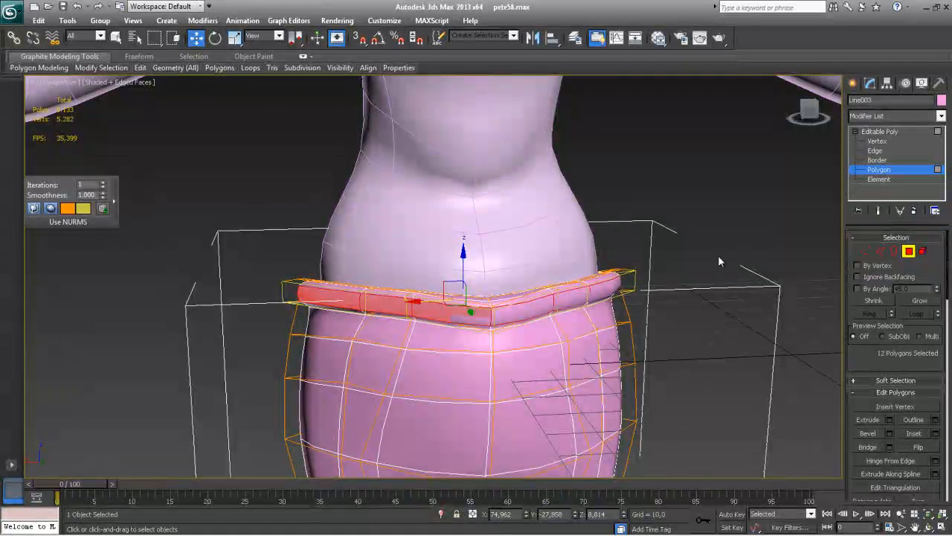
{"action": "left_click", "coordinate": [876, 135]}
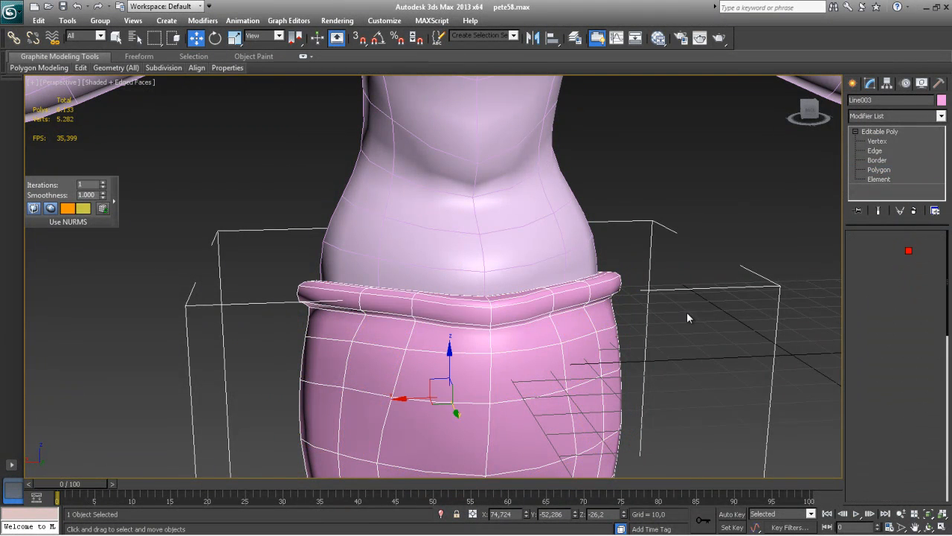
{"action": "left_click", "coordinate": [675, 362]}
Step: Select all parts of the character and move them together along X to the centre of the grid
{"action": "scroll", "coordinate": [595, 346], "scroll_direction": "down", "scroll_amount": 10}
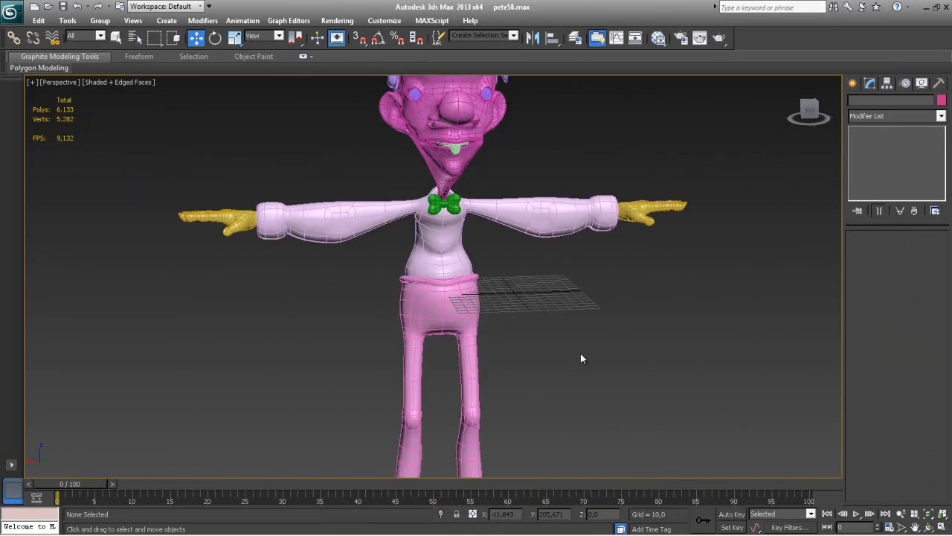
{"action": "scroll", "coordinate": [582, 359], "scroll_direction": "down", "scroll_amount": 5}
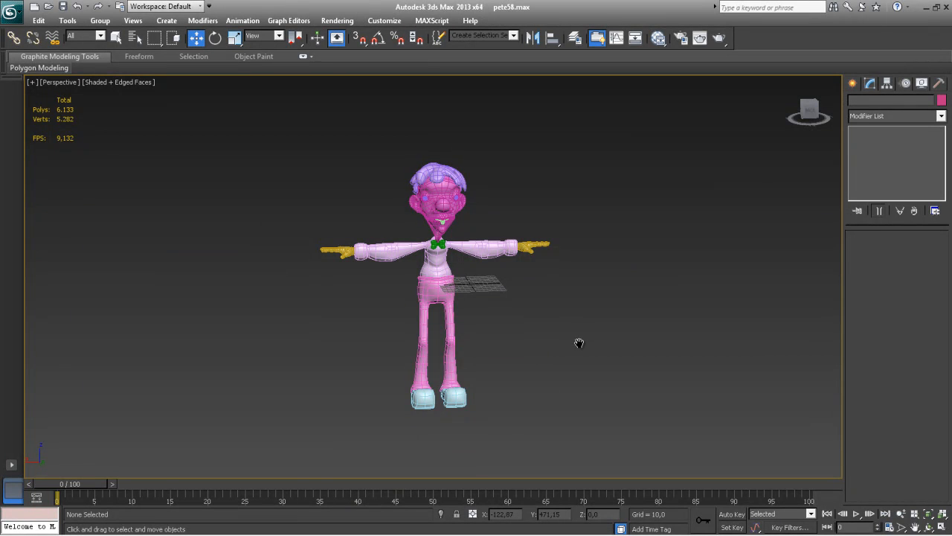
{"action": "scroll", "coordinate": [580, 338], "scroll_direction": "up", "scroll_amount": 5}
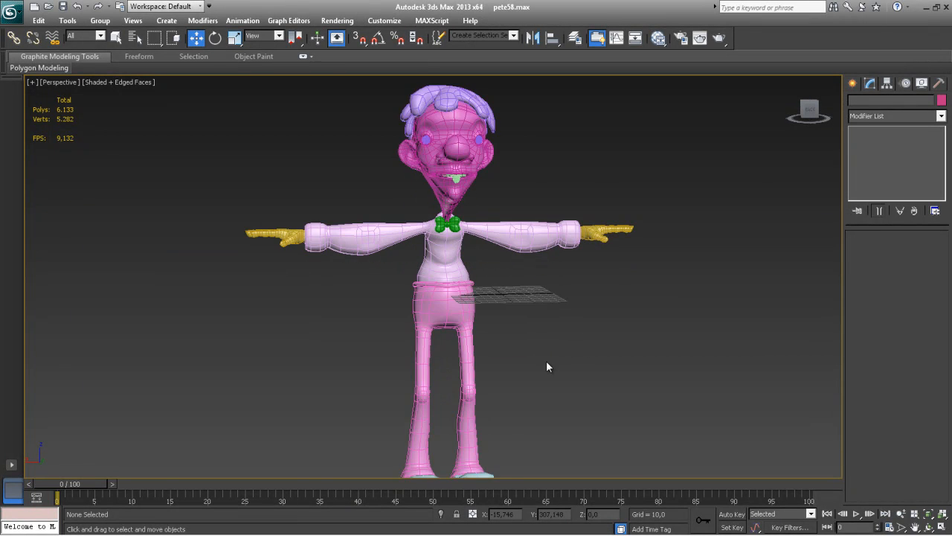
{"action": "middle_click_drag", "start_coordinate": [546, 365], "coordinate": [498, 370], "text": "alt"}
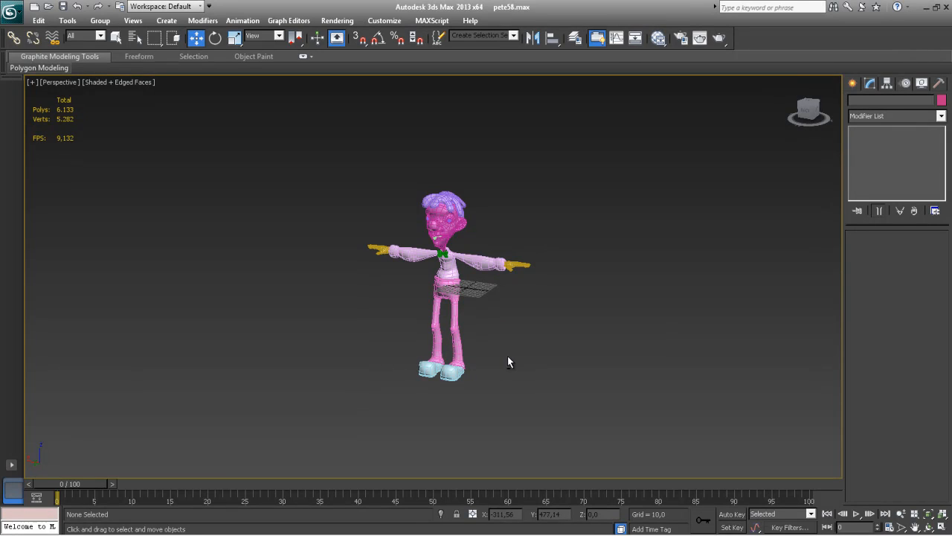
{"action": "left_click_drag", "start_coordinate": [321, 164], "coordinate": [622, 455]}
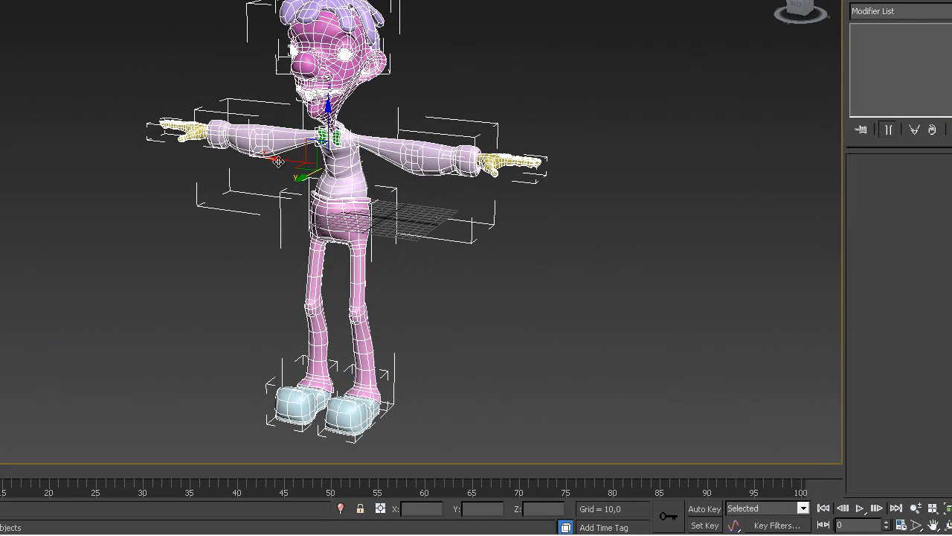
{"action": "left_click_drag", "start_coordinate": [297, 161], "coordinate": [324, 170]}
{"action": "key", "text": "f"}
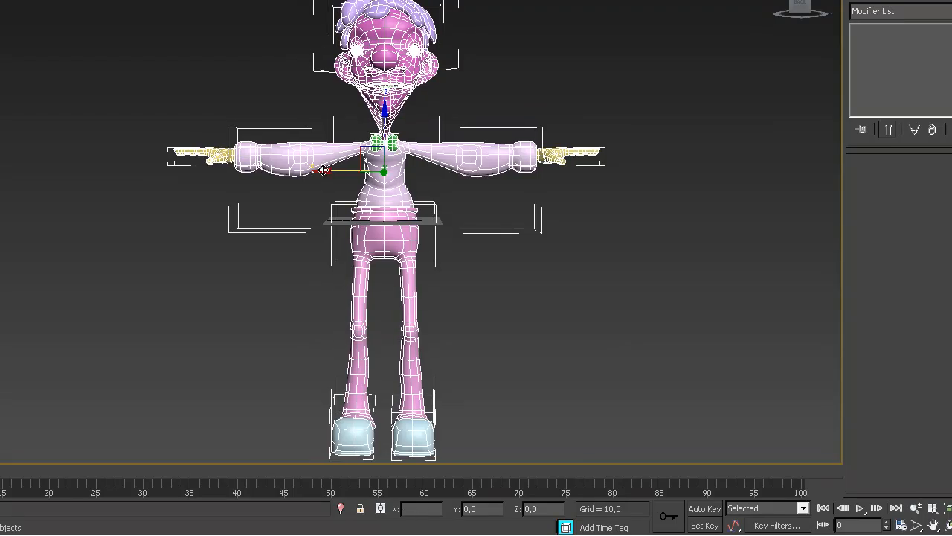
{"action": "middle_click_drag", "start_coordinate": [280, 269], "coordinate": [223, 316], "text": "alt"}
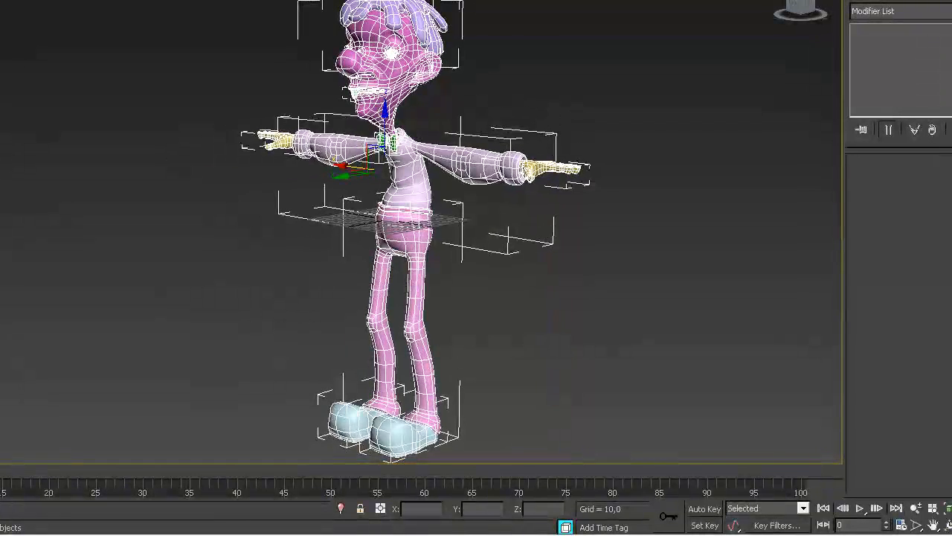